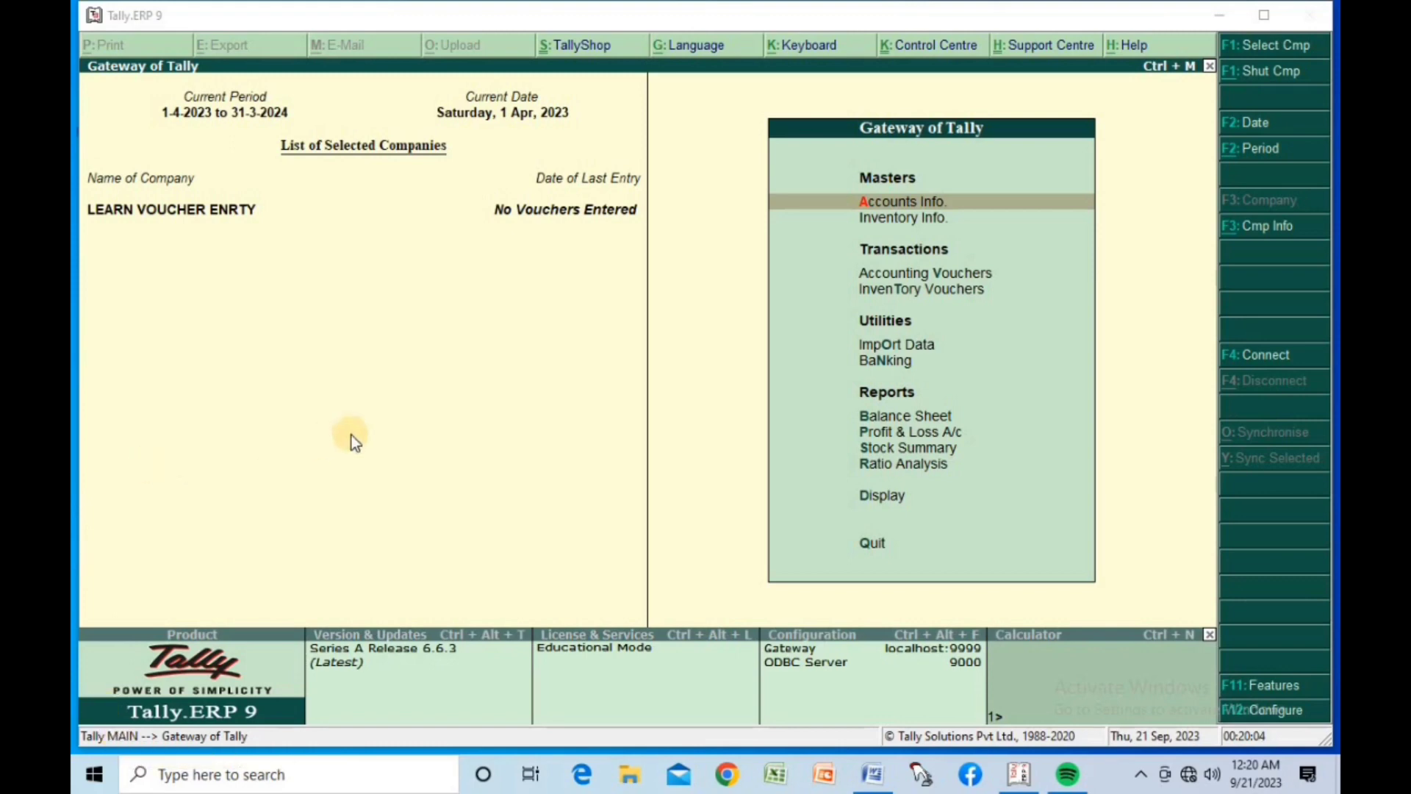
Review the list of existing ledgers under Accounts Info and return to the Gateway of Tally.
{"action": "key", "text": "Return"}
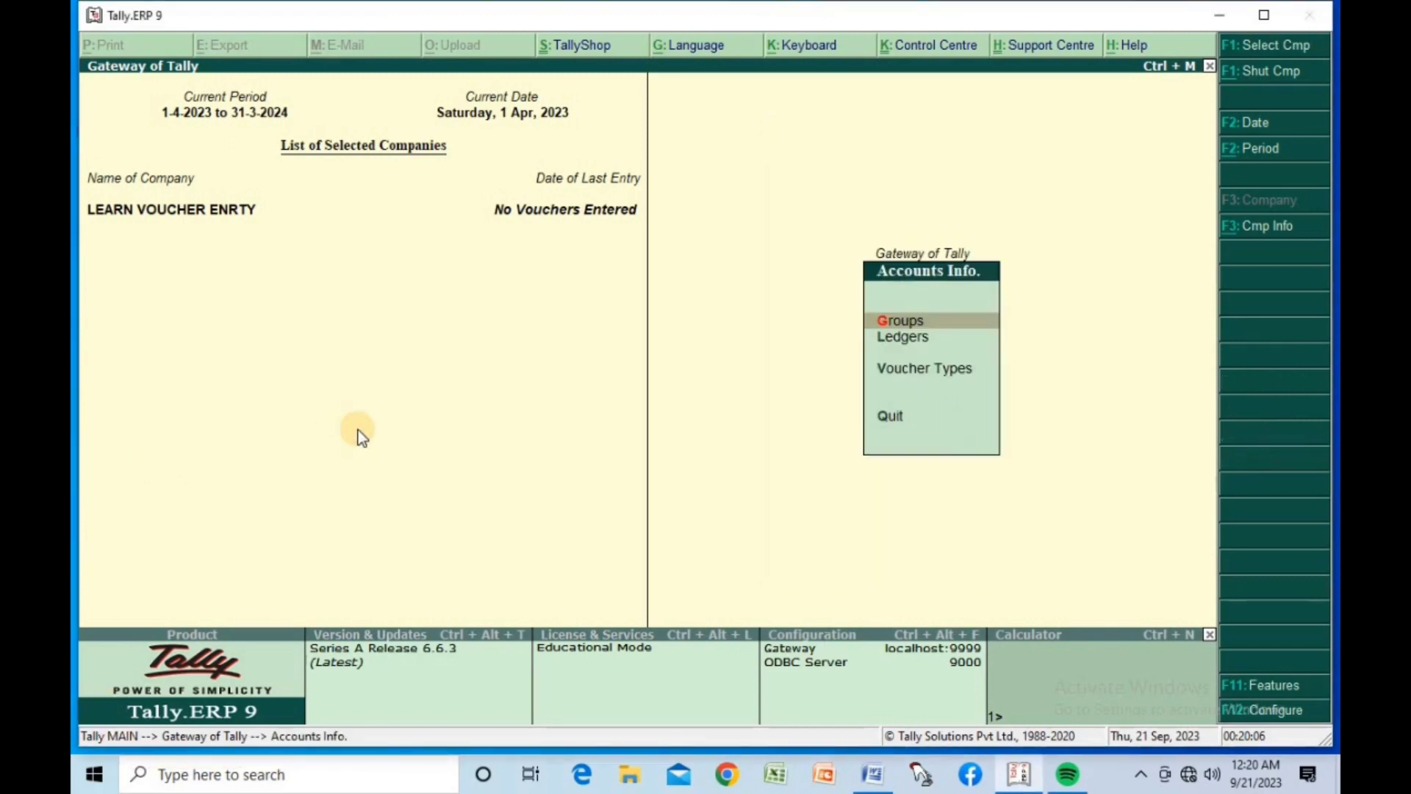
{"action": "key", "text": "Down"}
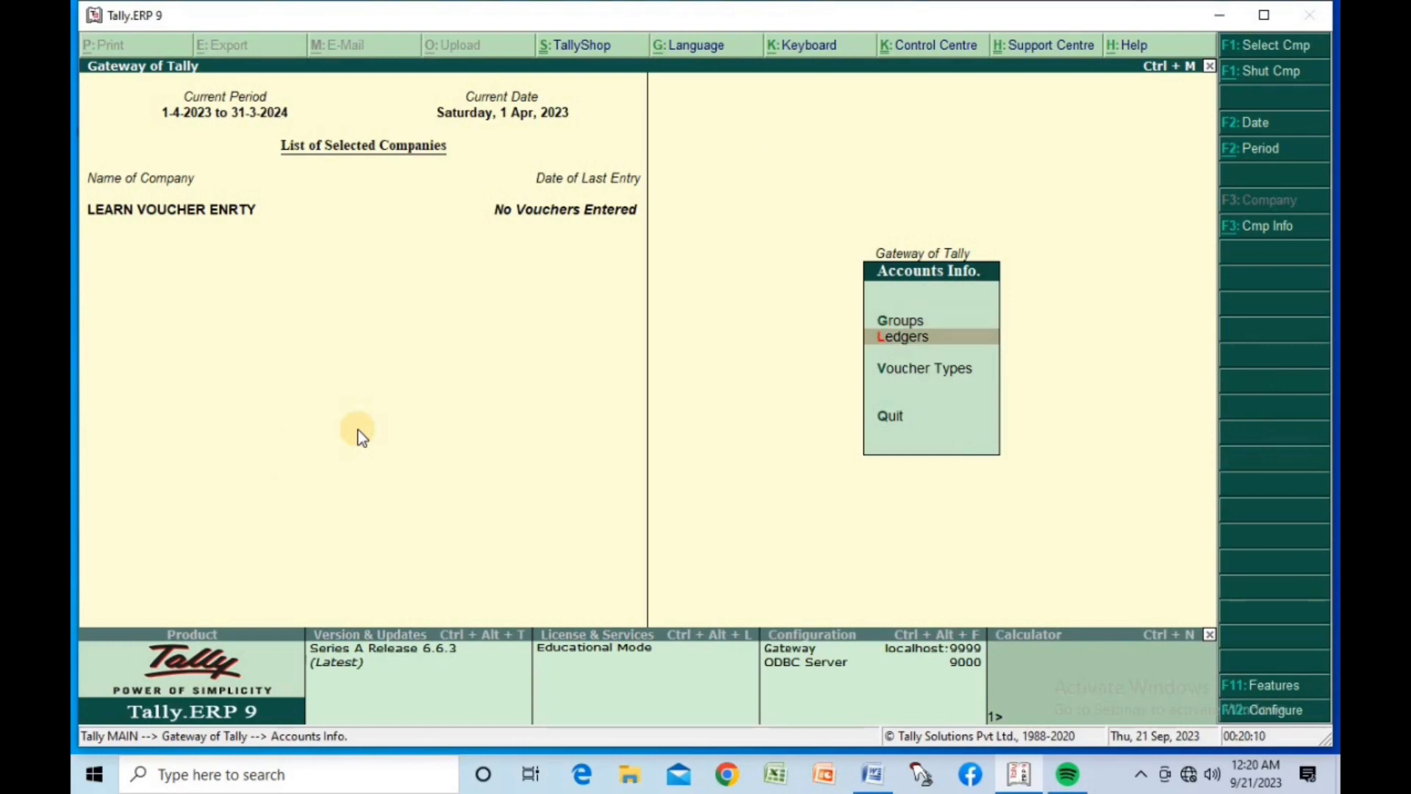
{"action": "key", "text": "Return"}
{"action": "key", "text": "Down"}
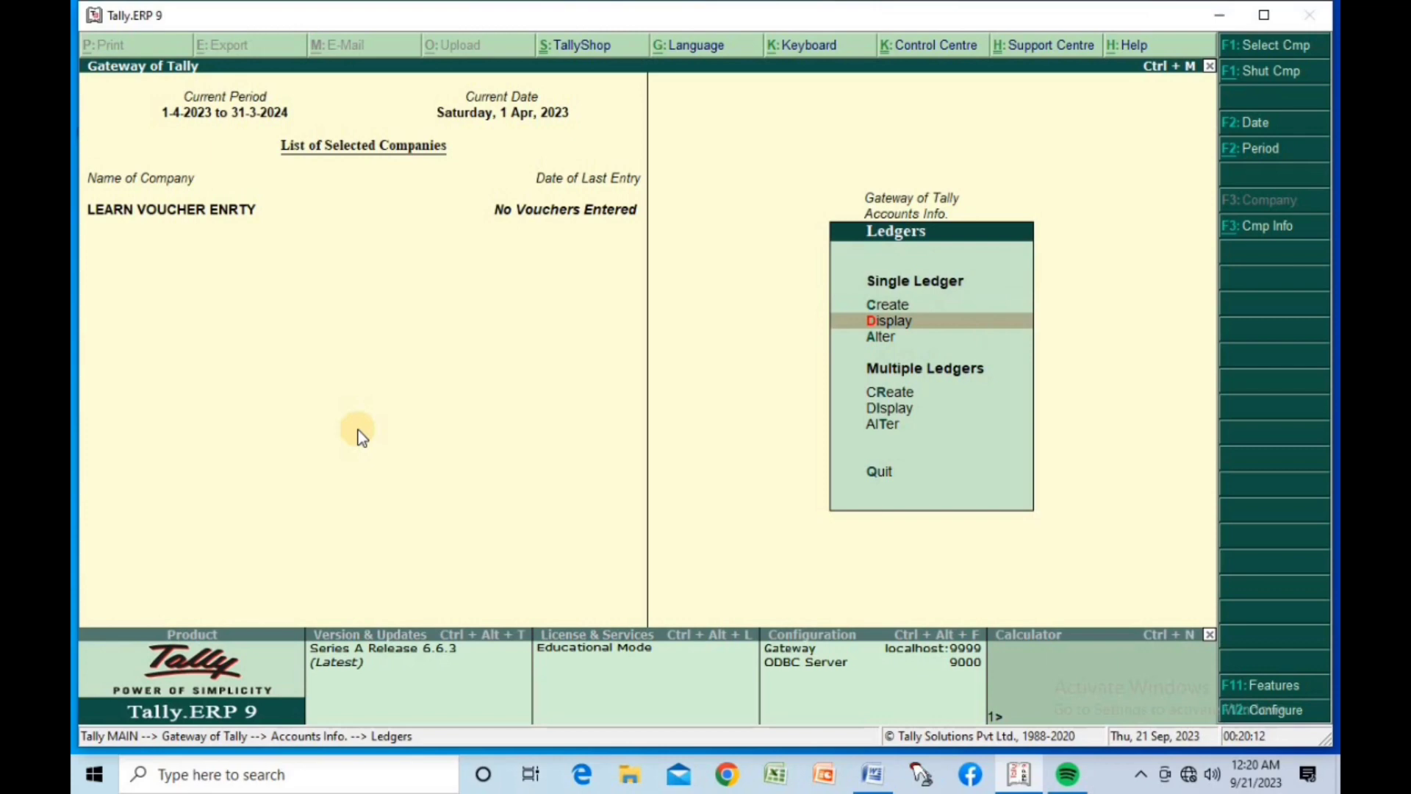
{"action": "key", "text": "Return"}
{"action": "key", "text": "Down"}
{"action": "key", "text": "Up"}
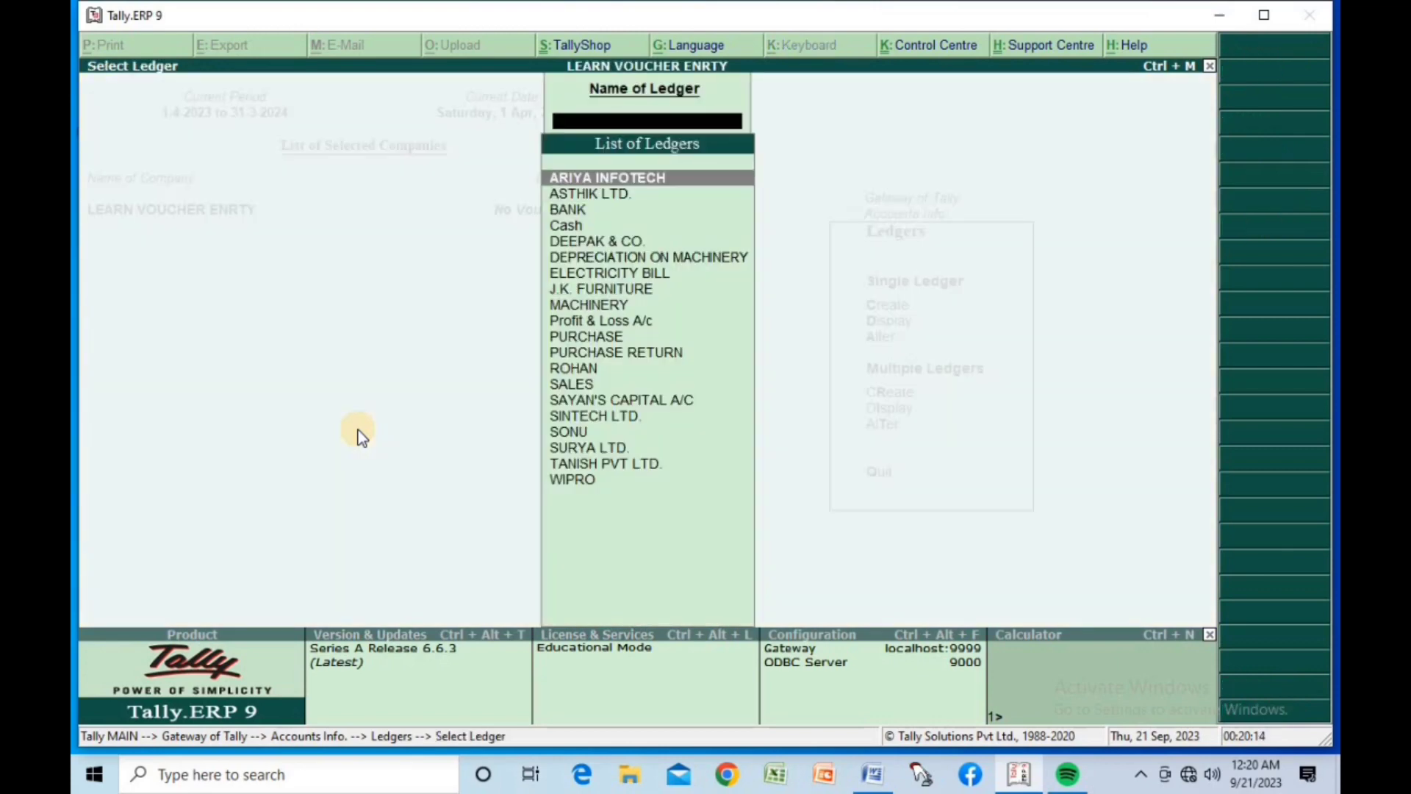
{"action": "key", "text": "Escape"}
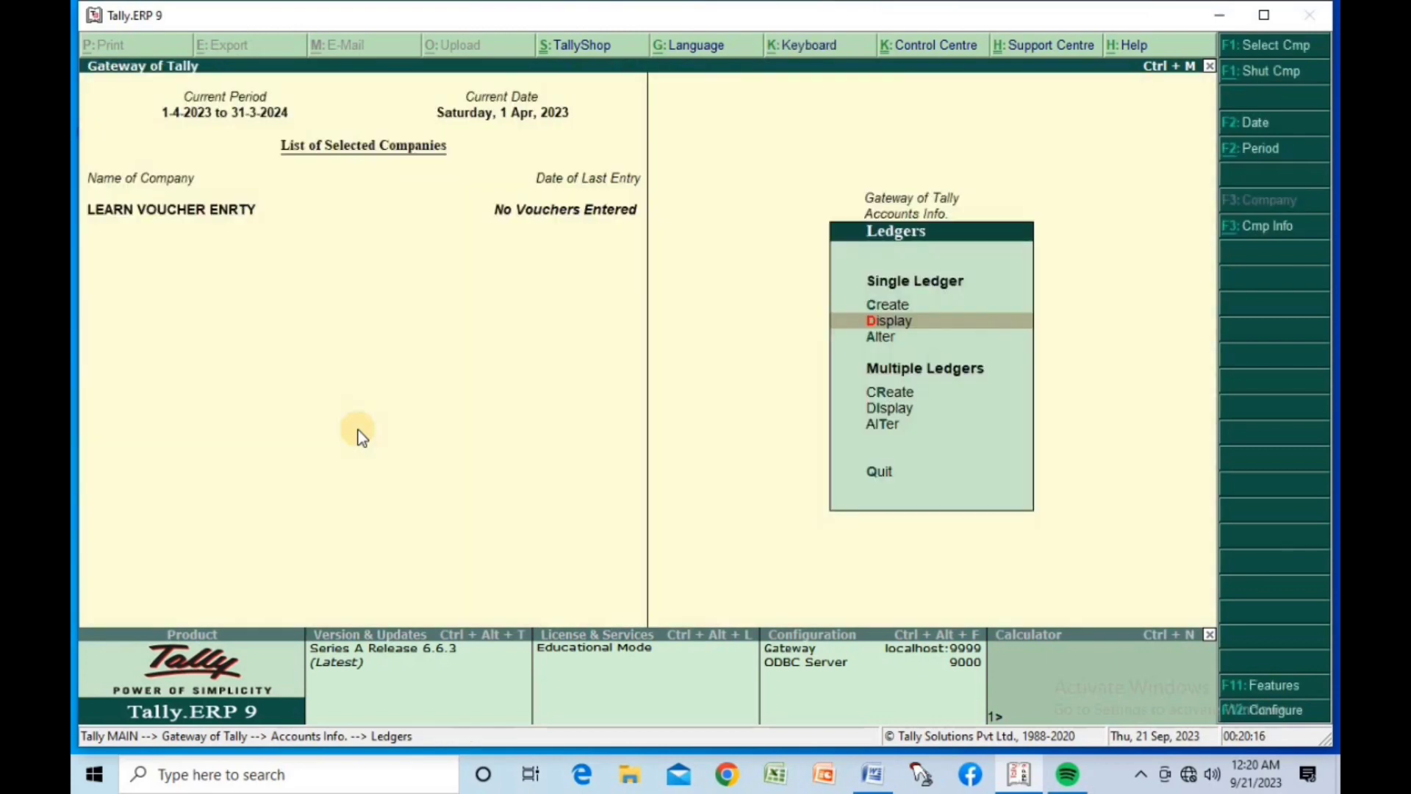
{"action": "key", "text": "Escape"}
{"action": "key", "text": "Escape"}
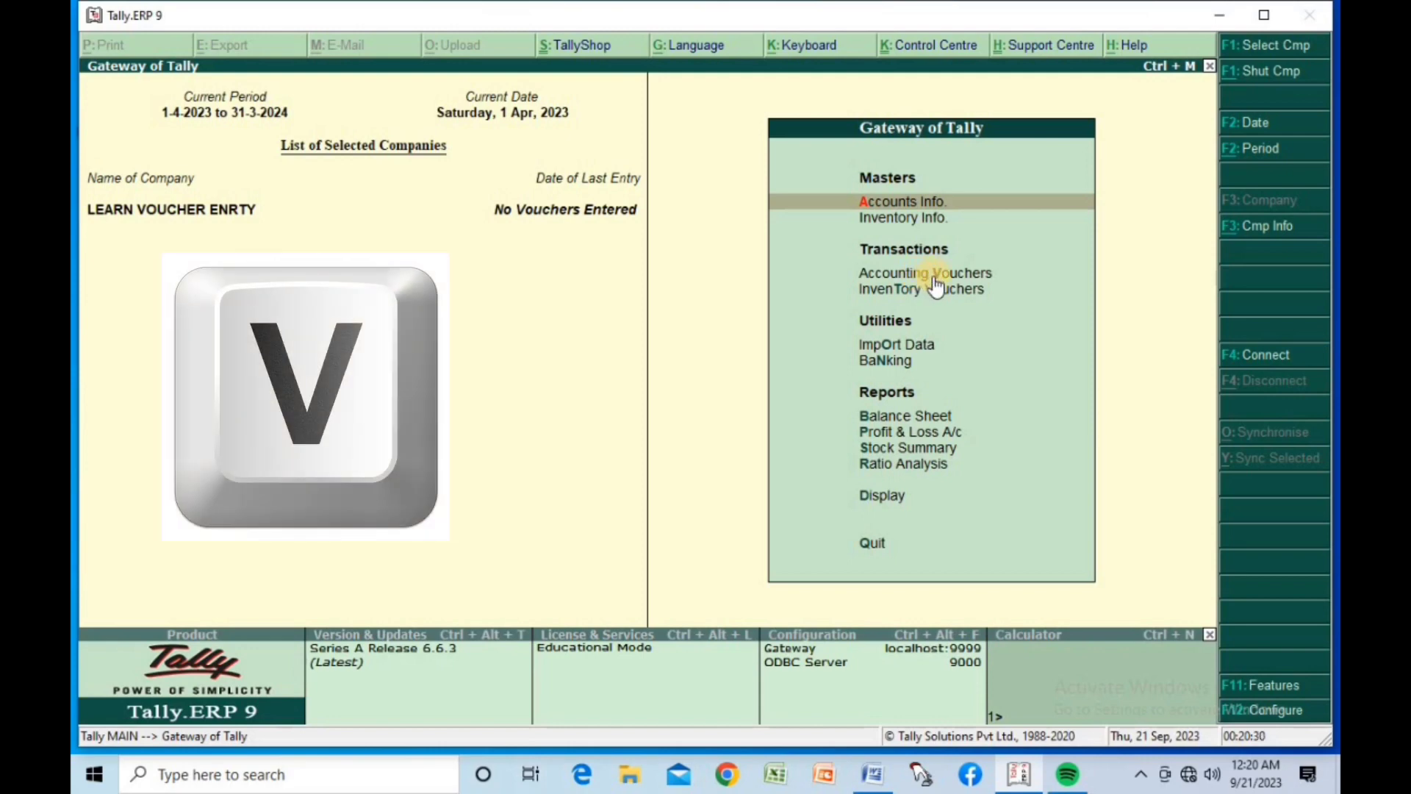
Start a contra accounting voucher and accept 1-4-23 as its voucher date.
{"action": "key", "text": "v"}
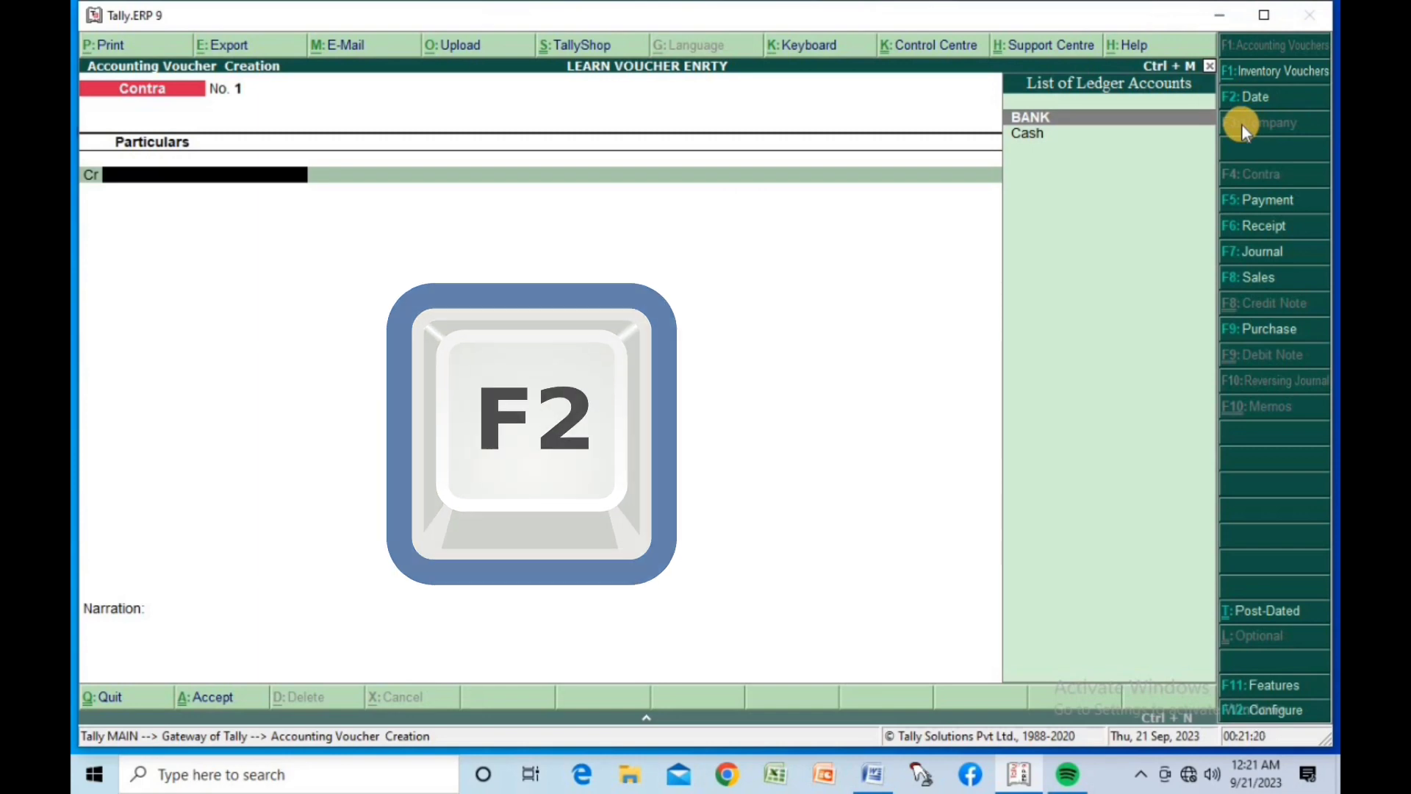
{"action": "key", "text": "F2"}
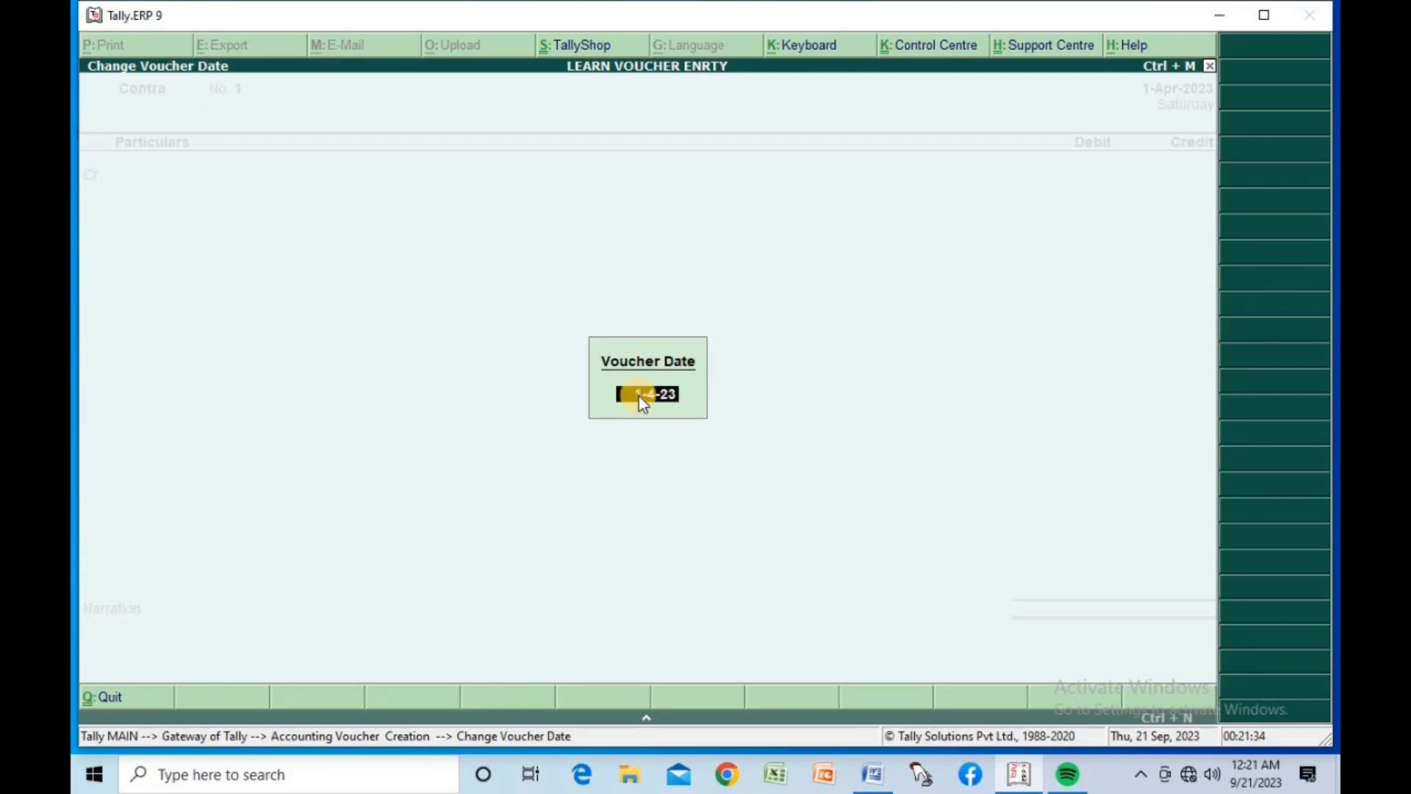
{"action": "key", "text": "Return"}
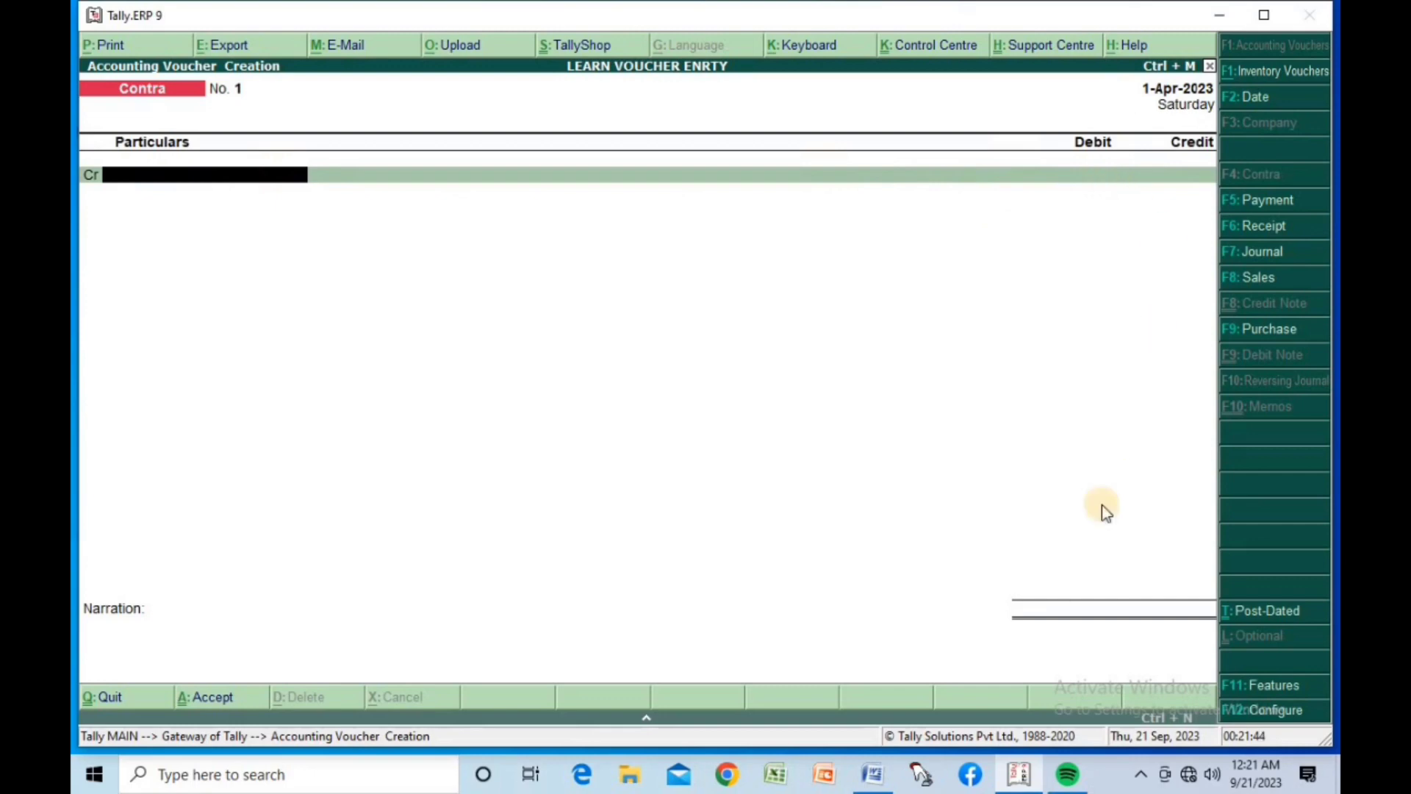
Consult the VOUCHER ENTRIES document in Word and, back in Tally, credit BANK with 10,000 for the cash withdrawal, allocated as a cheque.
{"action": "left_click", "coordinate": [868, 754]}
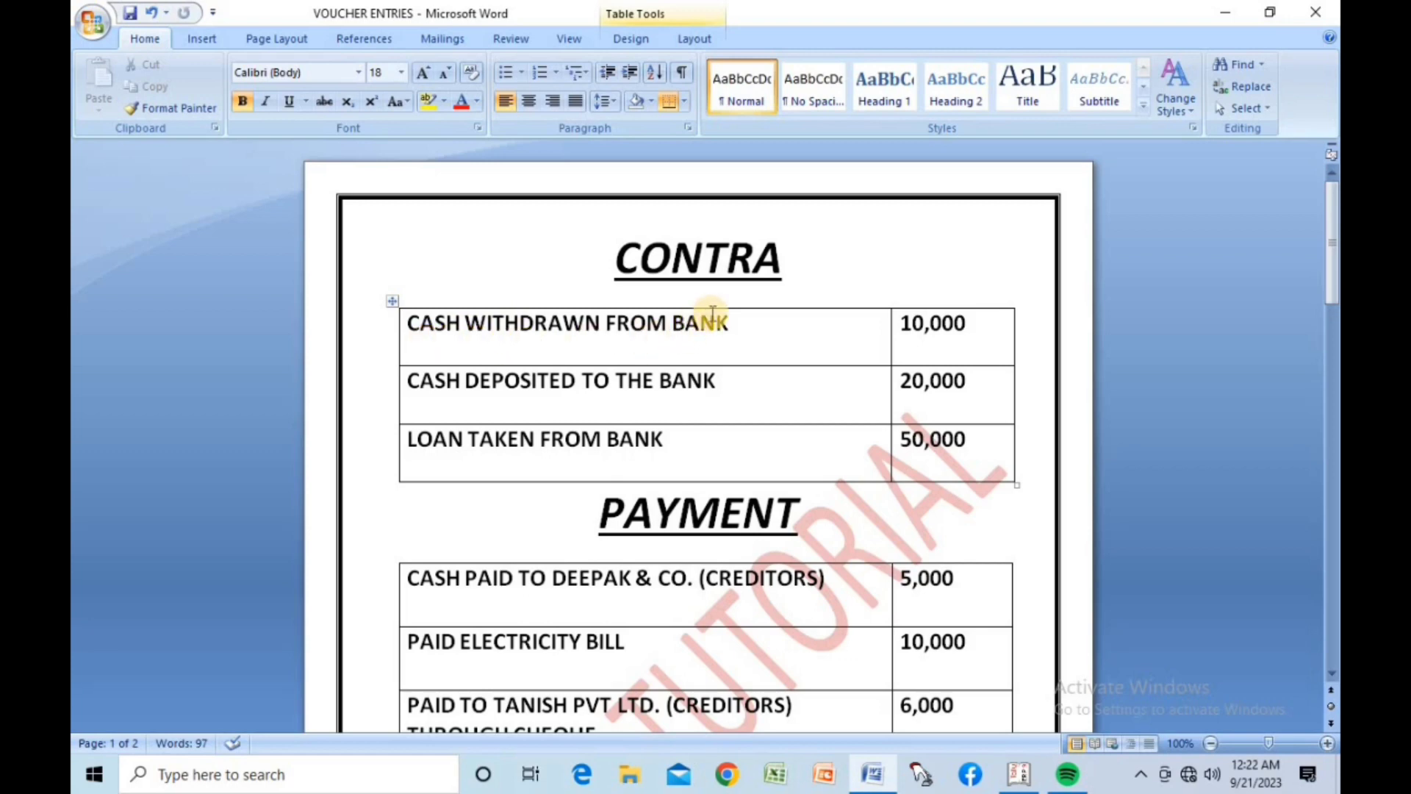
{"action": "left_click", "coordinate": [1032, 764]}
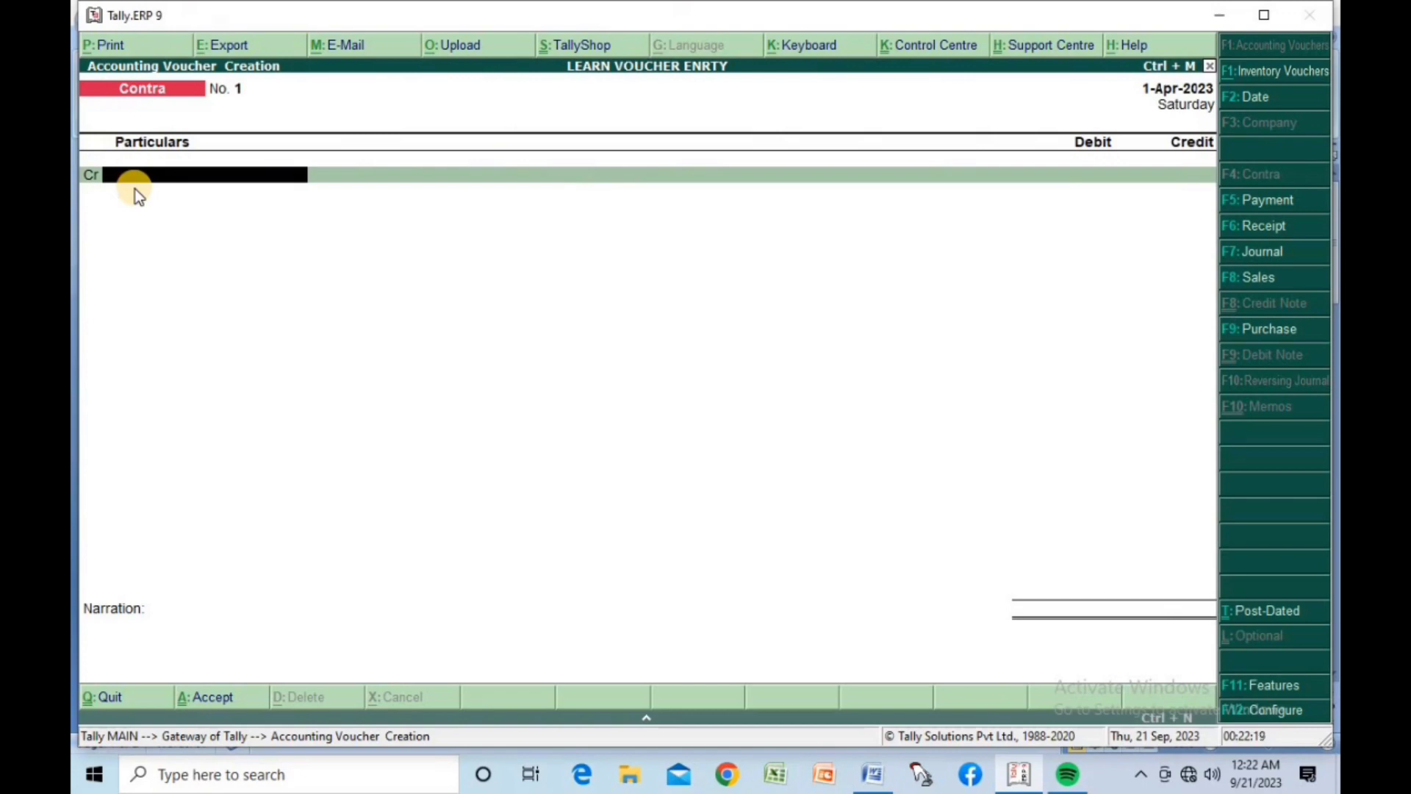
{"action": "type", "text": "BA"}
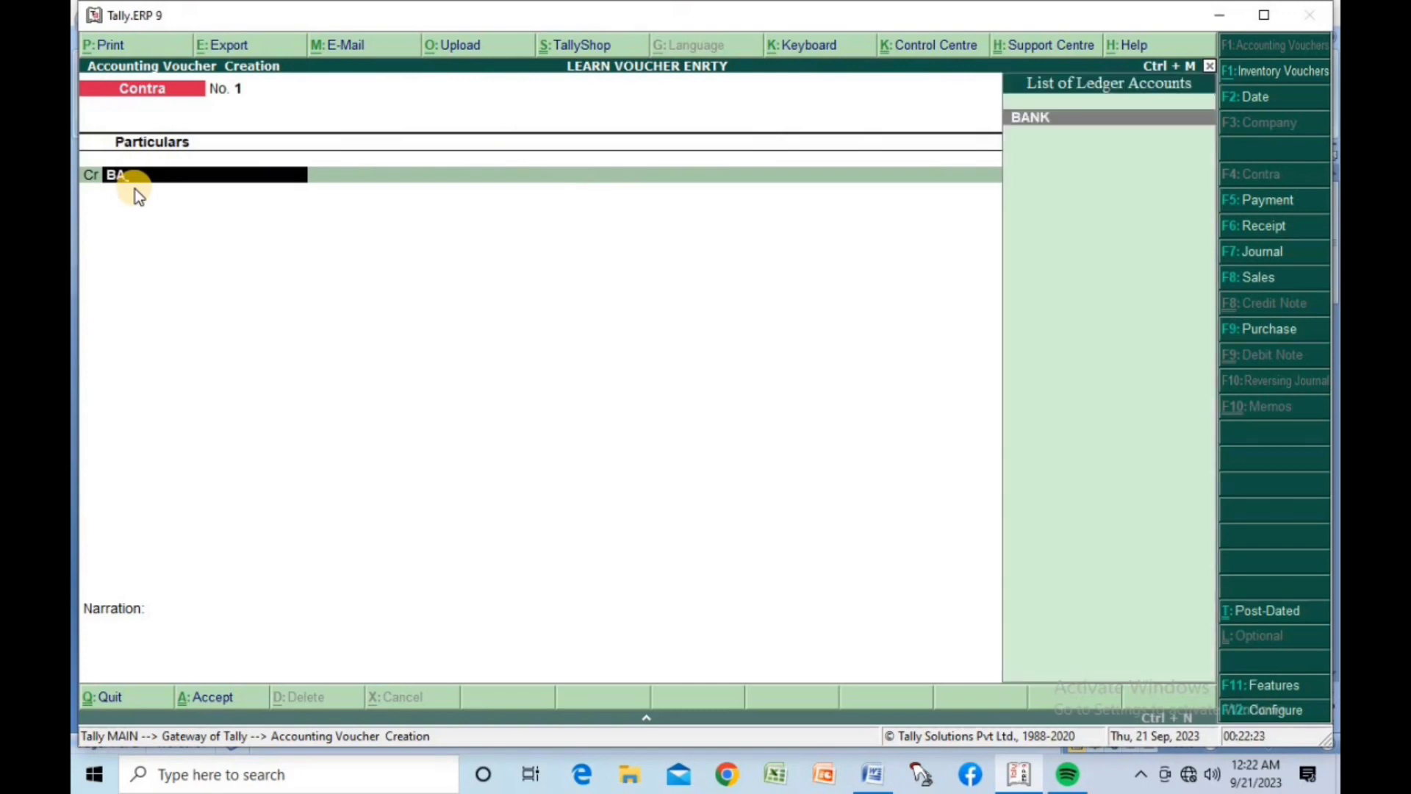
{"action": "key", "text": "Return"}
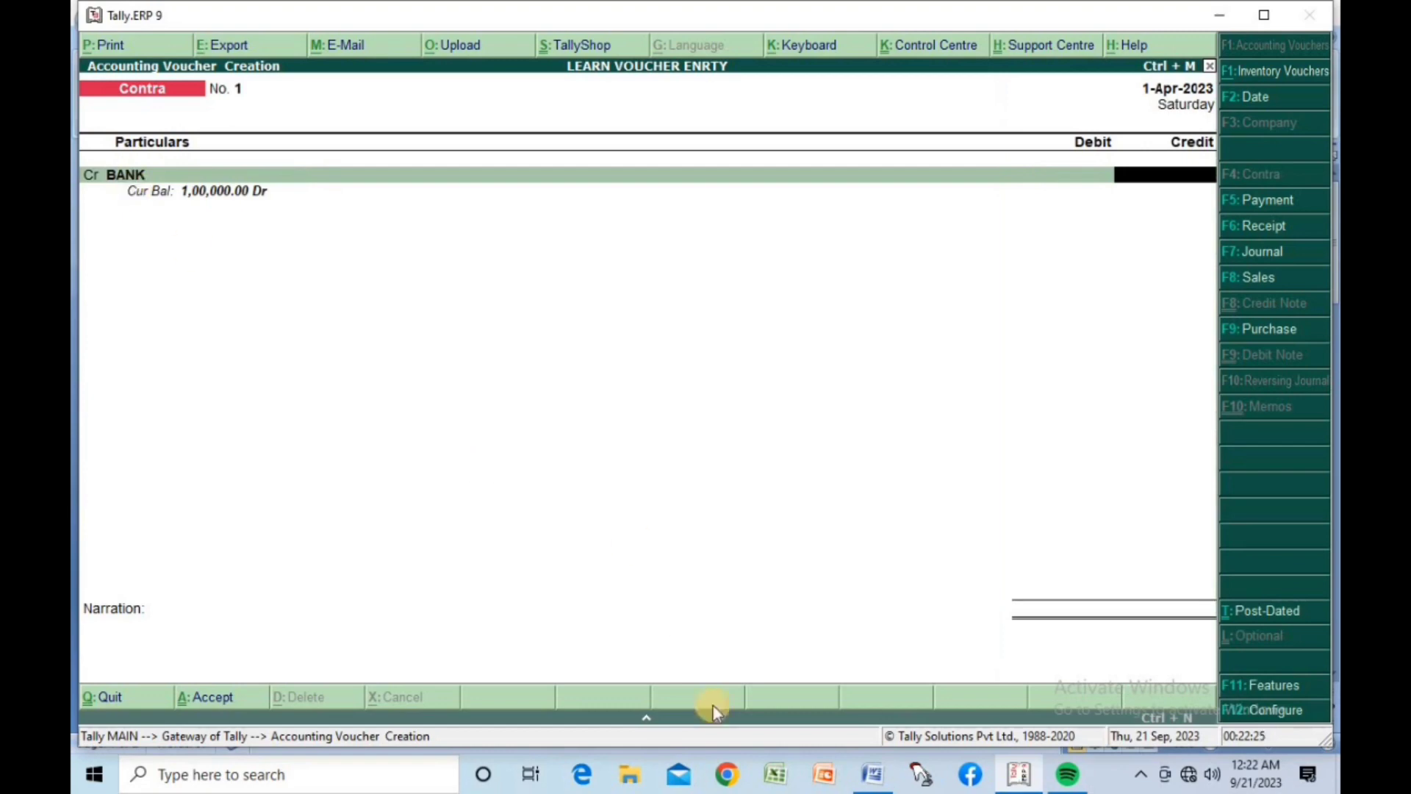
{"action": "left_click", "coordinate": [872, 773]}
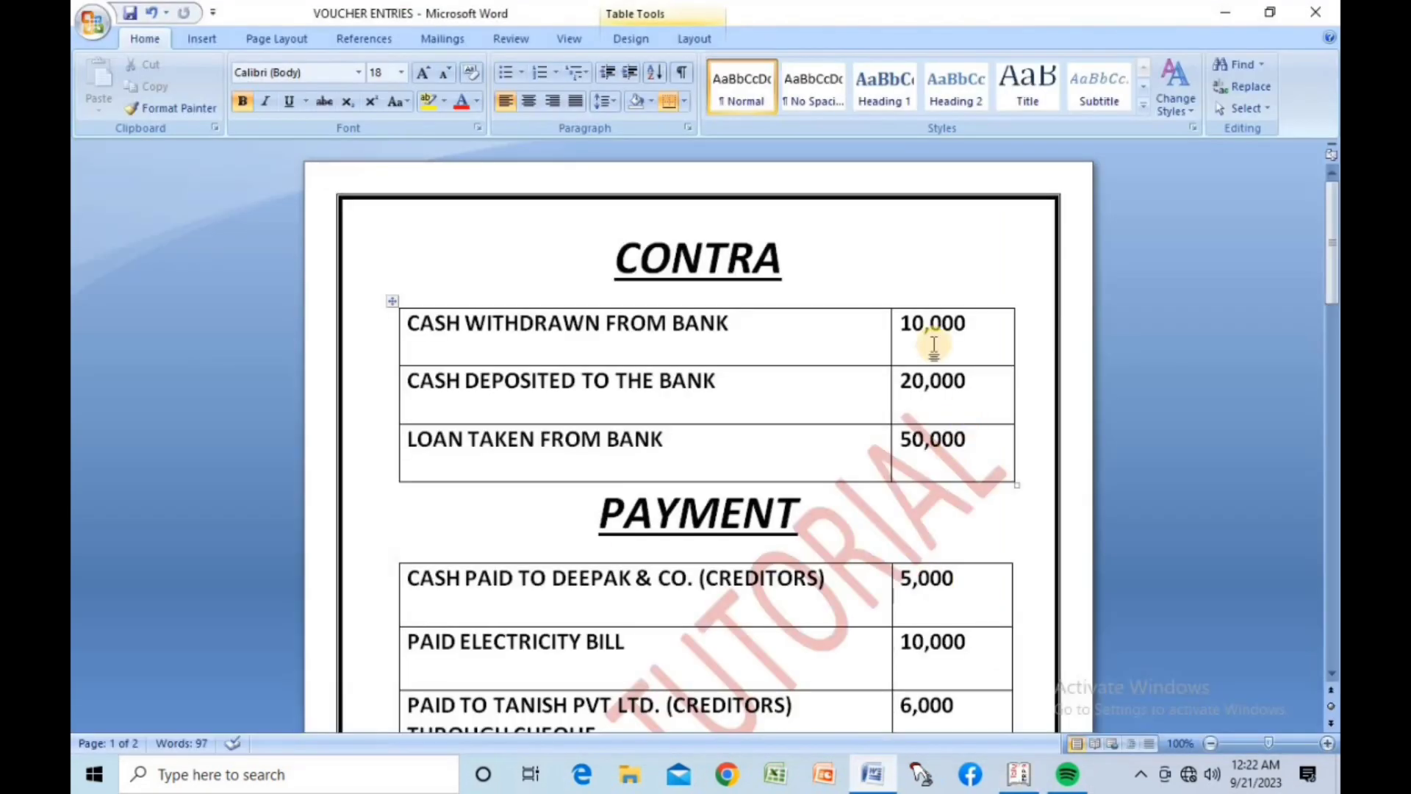
{"action": "left_click", "coordinate": [1020, 773]}
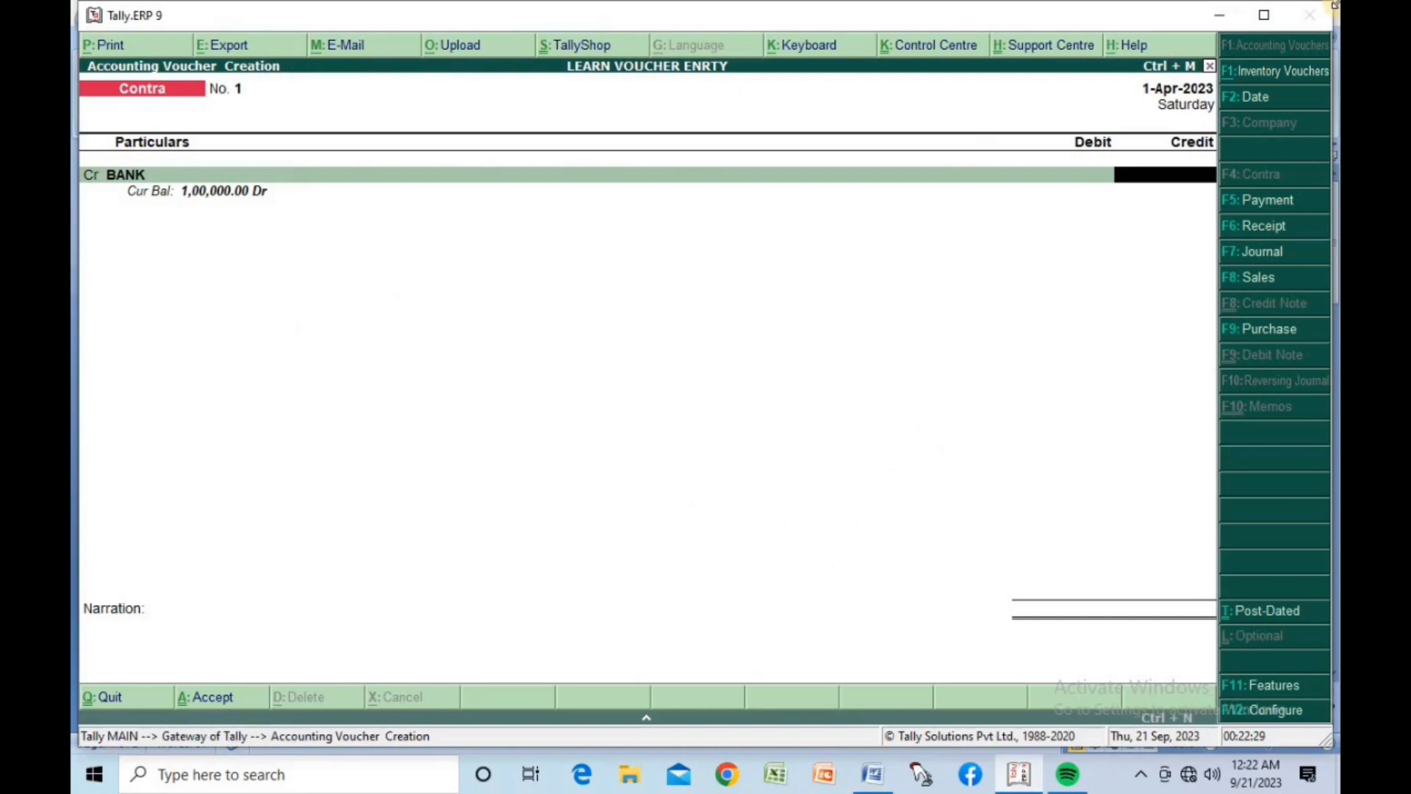
{"action": "type", "text": "10000"}
{"action": "key", "text": "Return"}
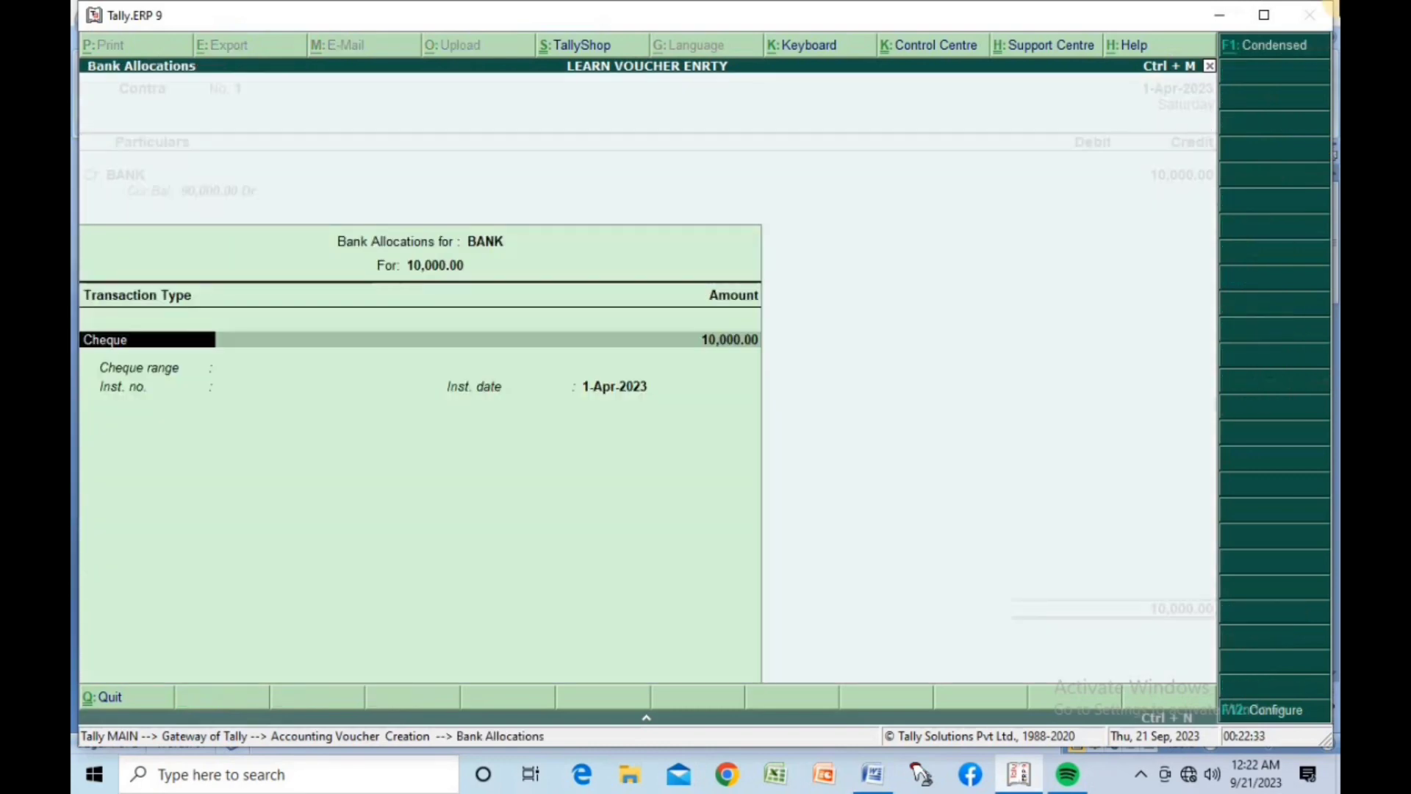
{"action": "key", "text": "Return"}
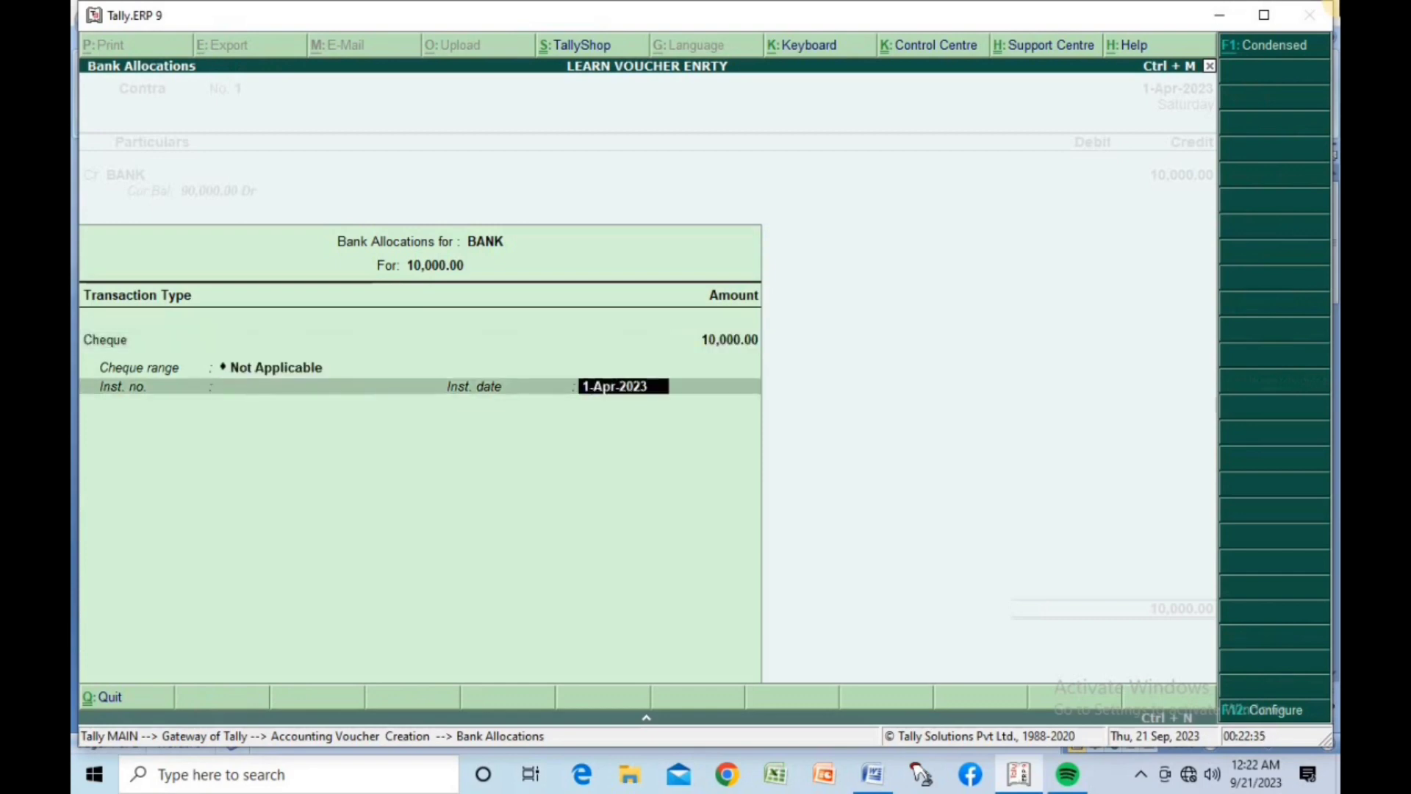
{"action": "key", "text": "Return"}
{"action": "key", "text": "Return"}
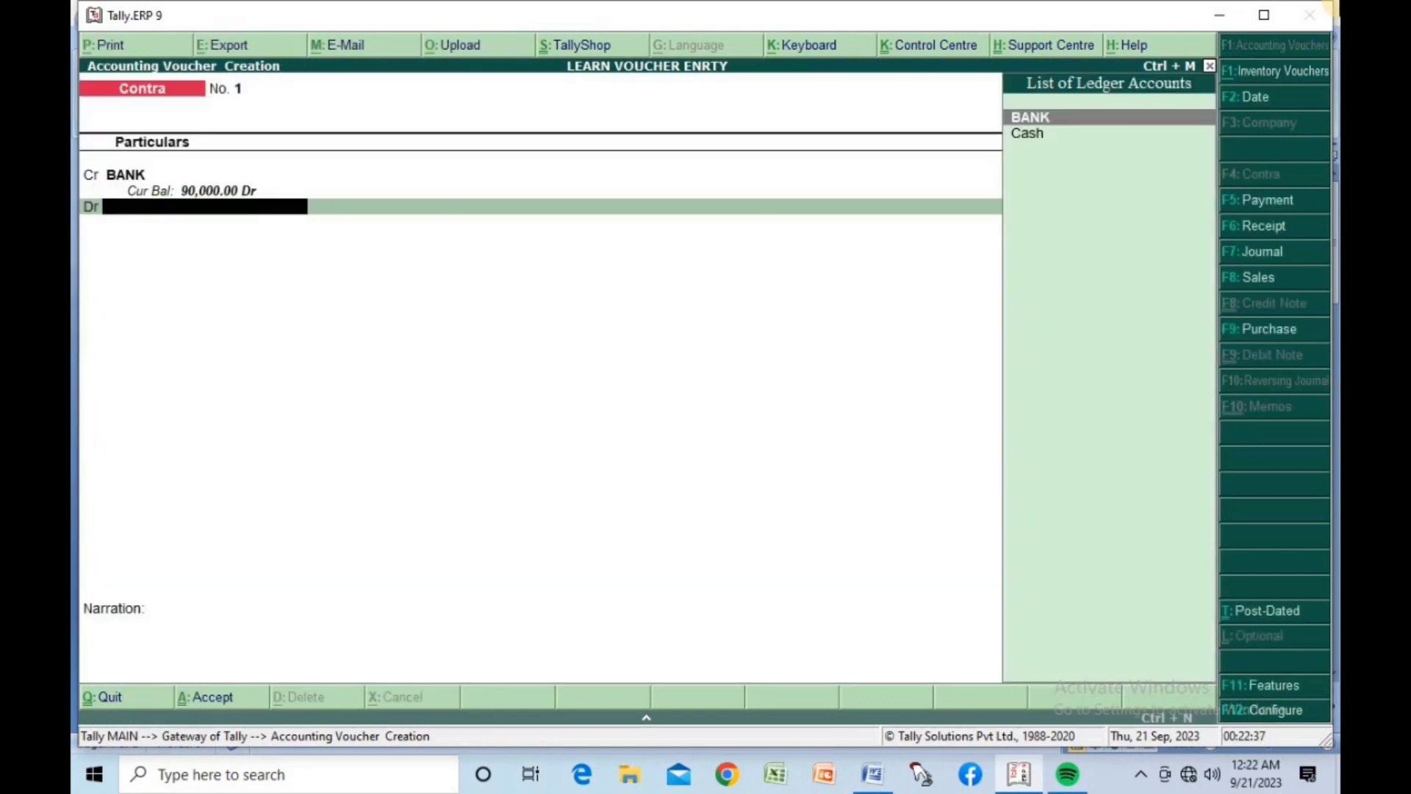
Debit Cash with 10,000 and save the contra voucher without a narration.
{"action": "type", "text": "CA"}
{"action": "key", "text": "Return"}
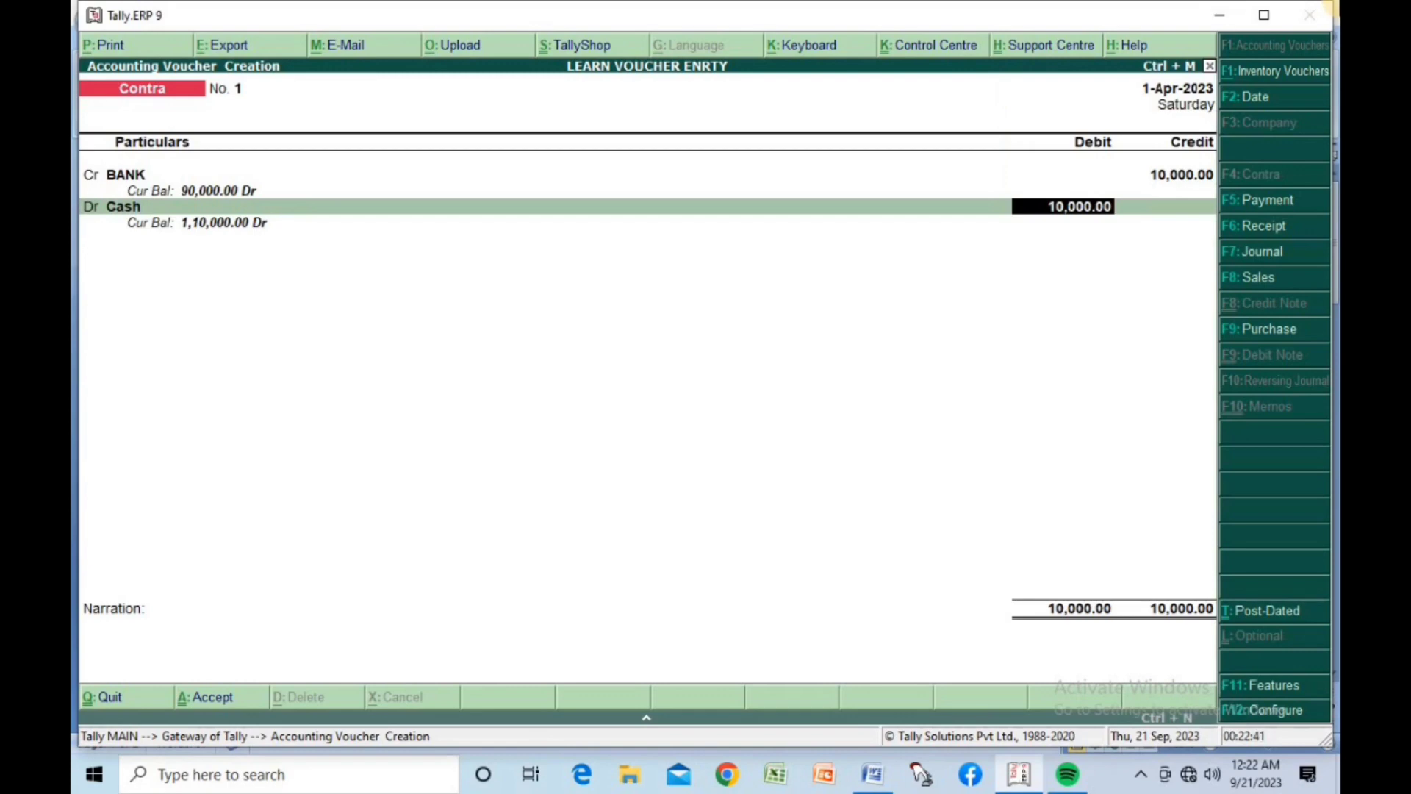
{"action": "key", "text": "Return"}
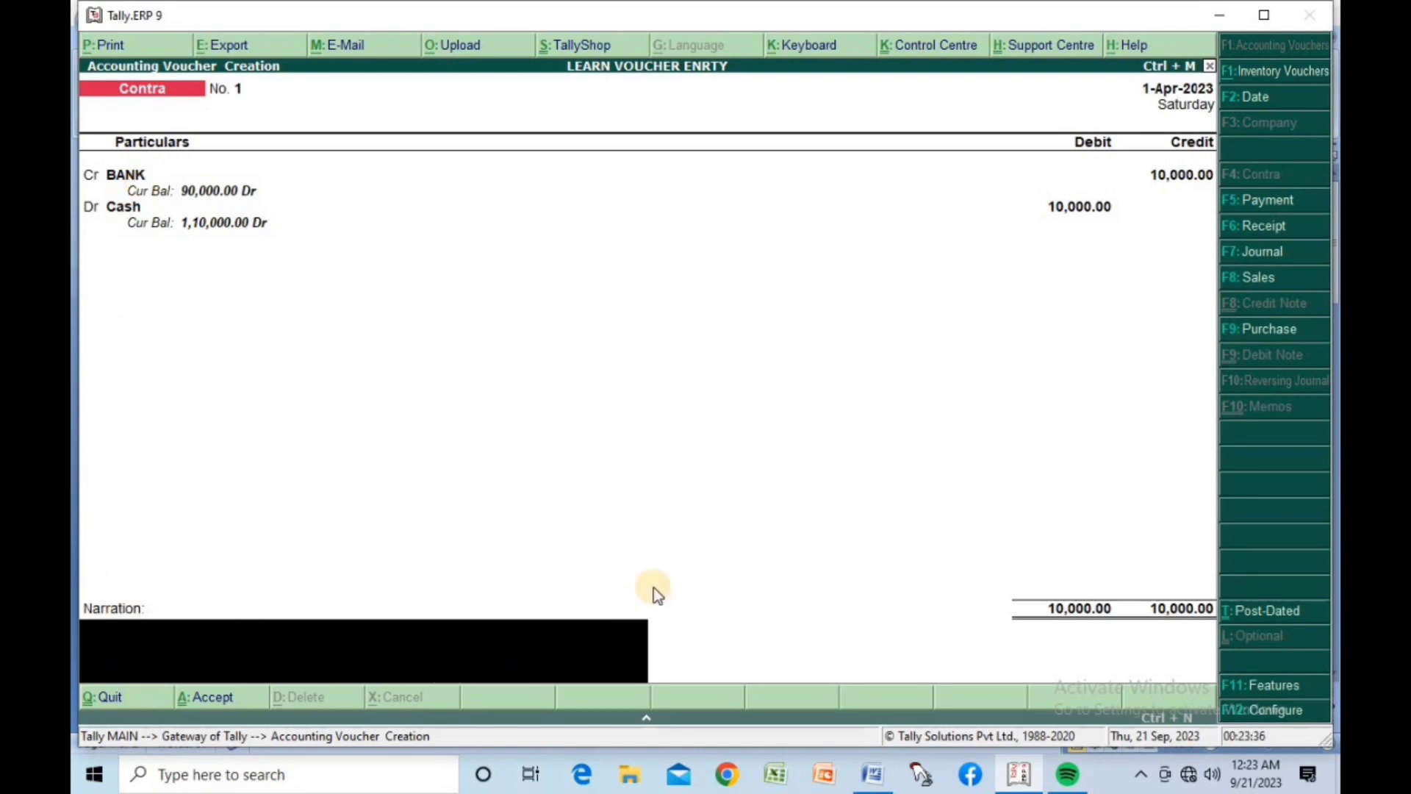
{"action": "key", "text": "Return"}
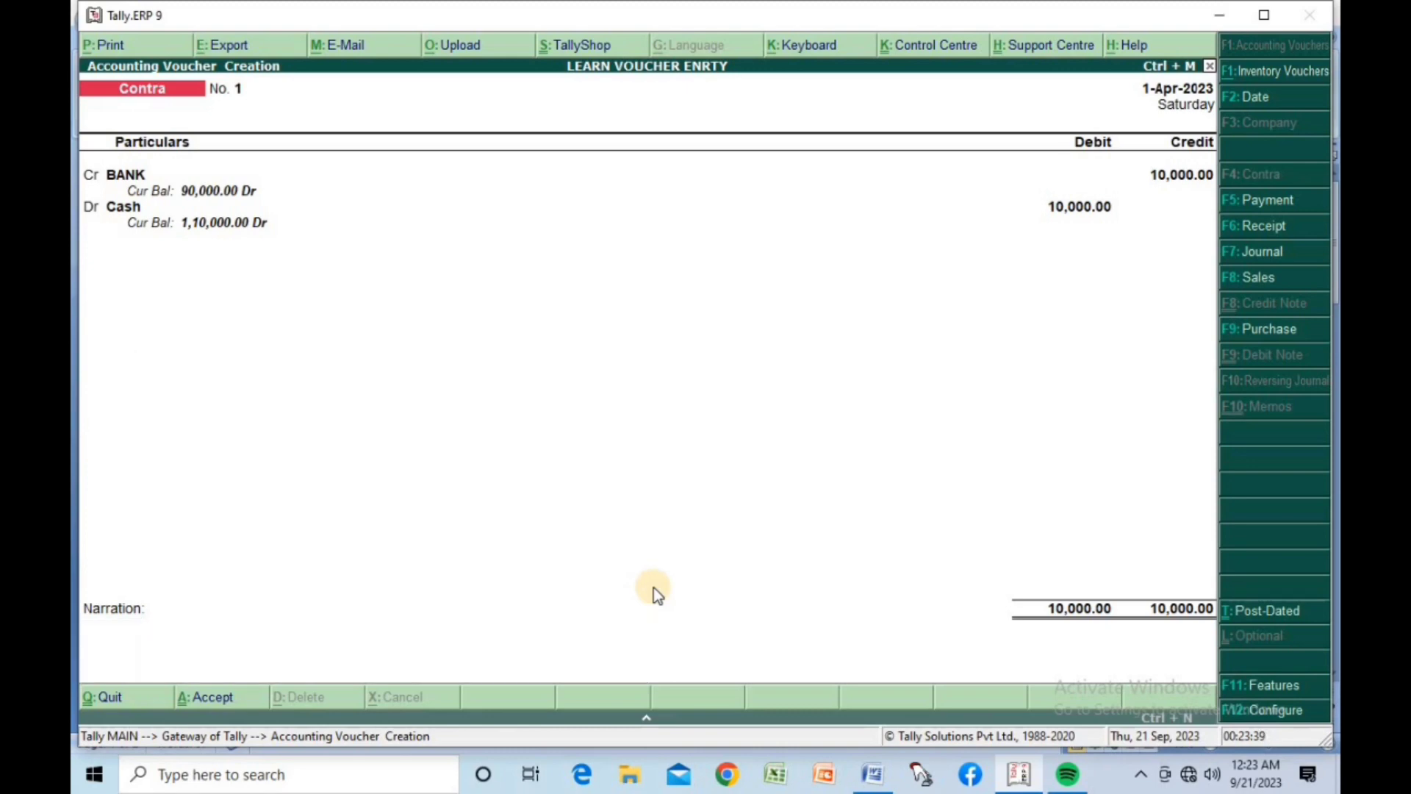
{"action": "key", "text": "Return"}
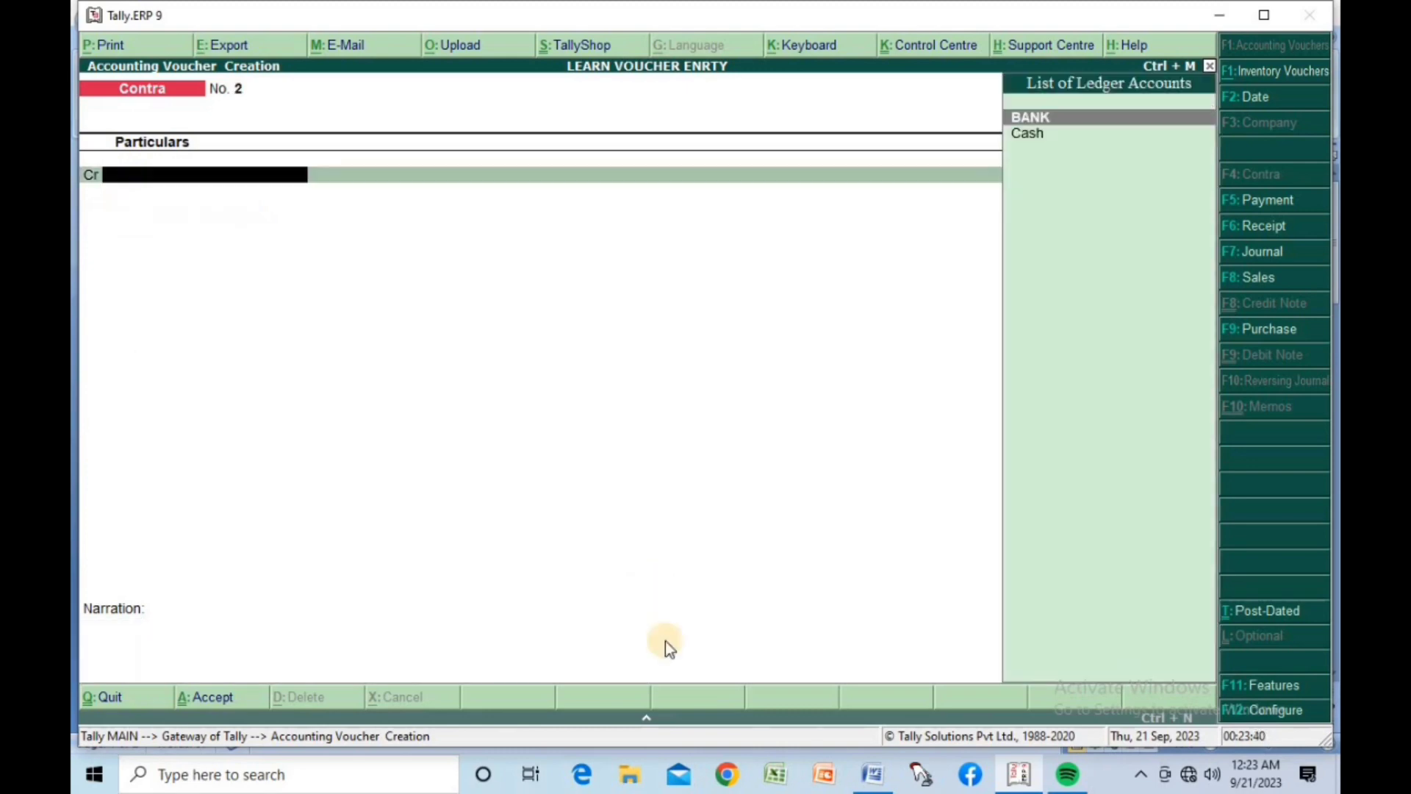
Check the cash deposit entry in the Word document and credit Cash with 20,000 in a second Tally contra voucher.
{"action": "left_click", "coordinate": [864, 778]}
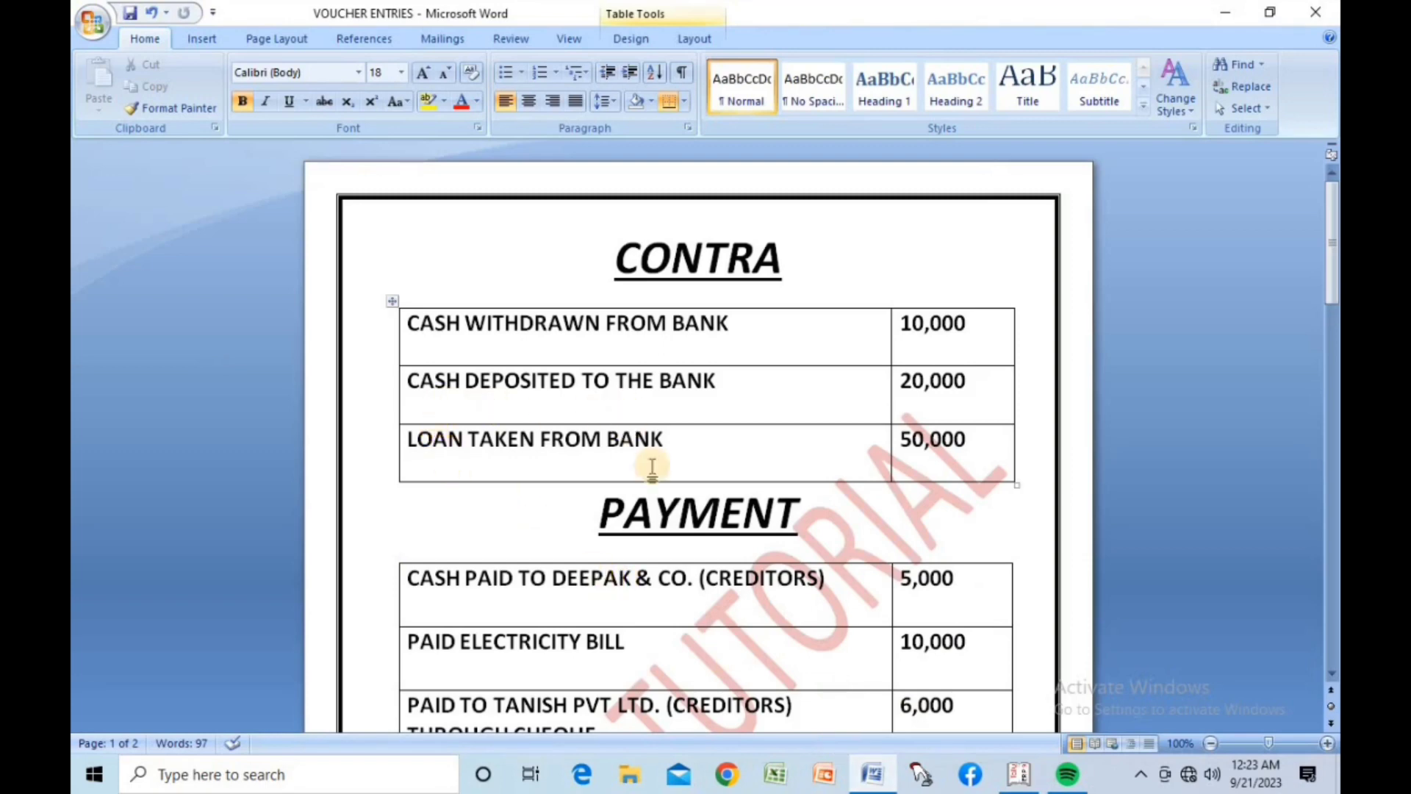
{"action": "left_click", "coordinate": [1034, 776]}
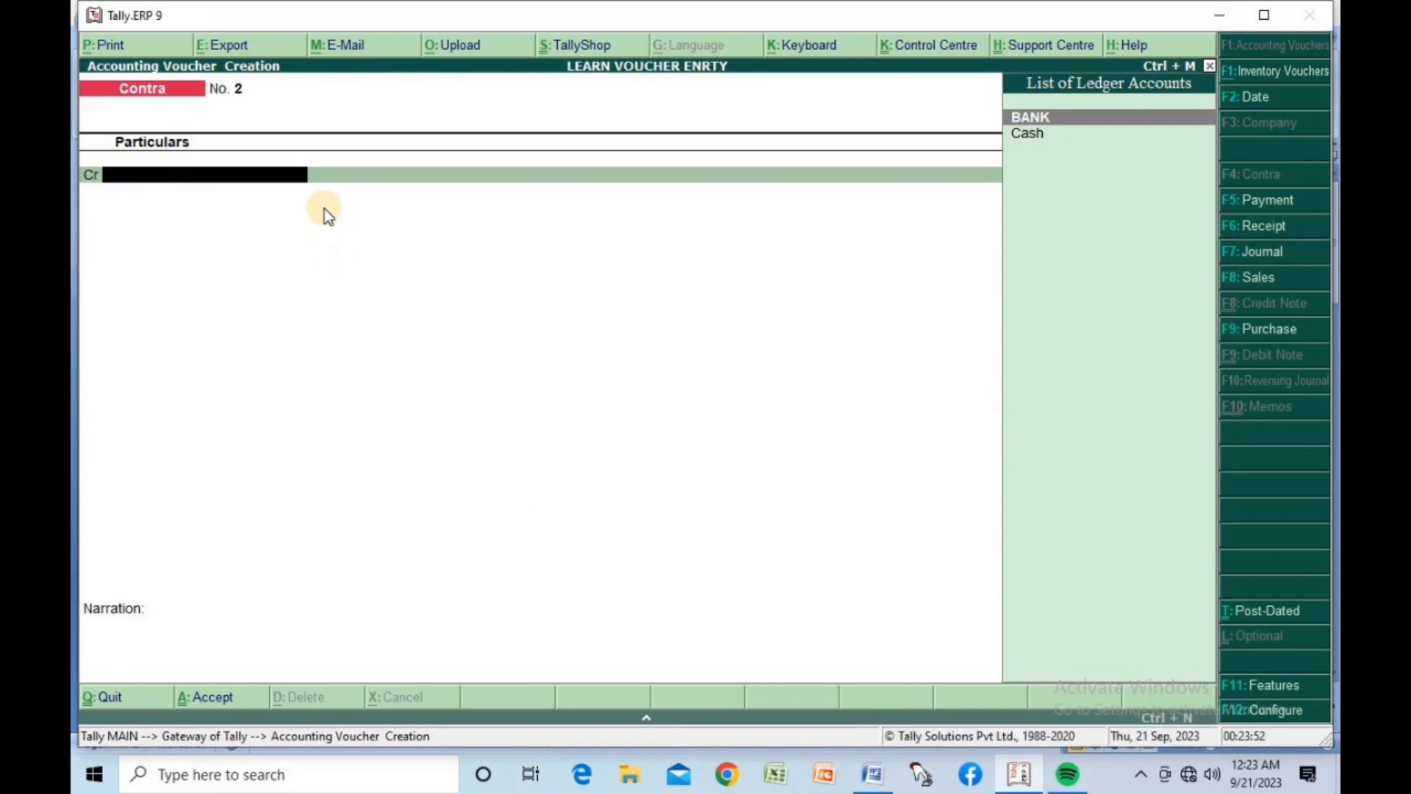
{"action": "type", "text": "C"}
{"action": "key", "text": "Return"}
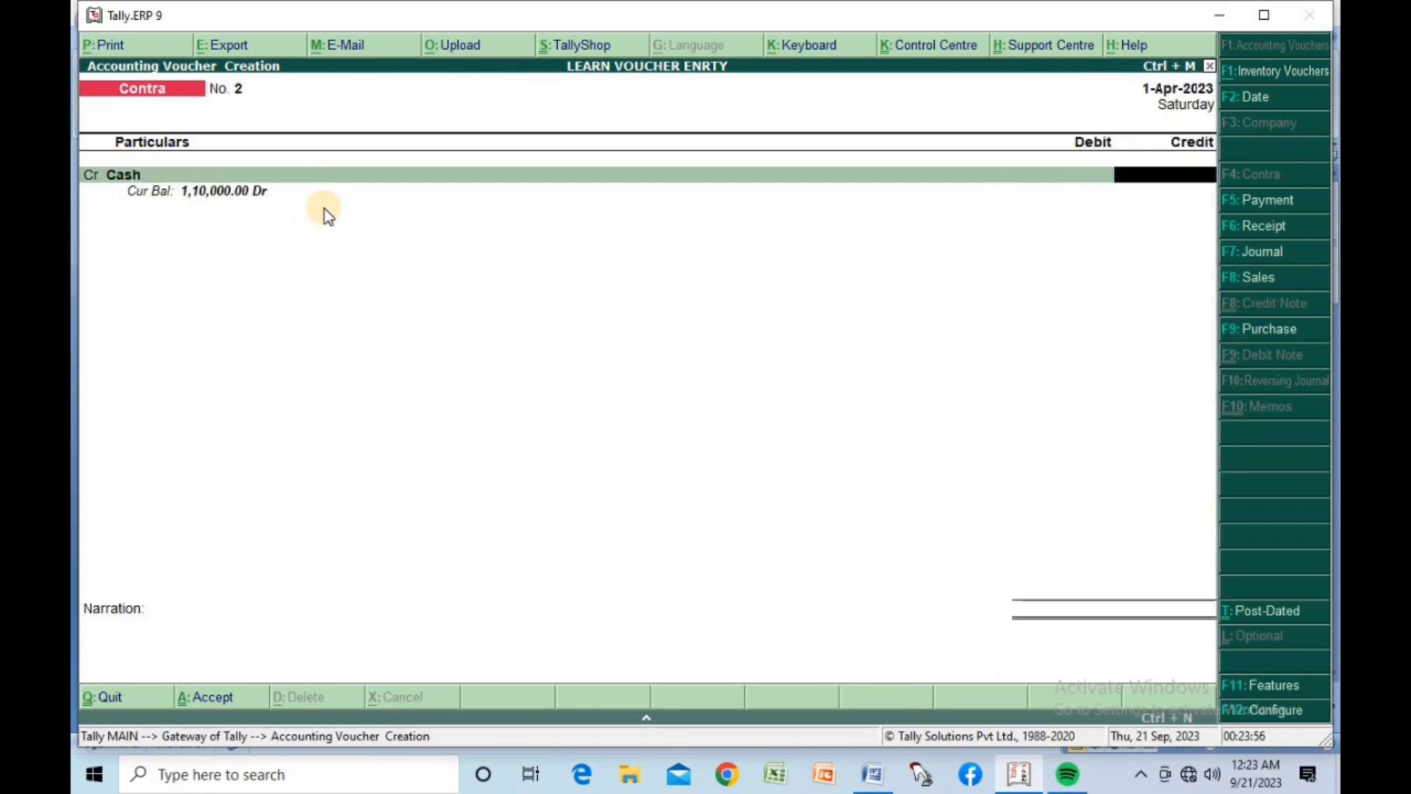
{"action": "type", "text": "20000"}
{"action": "key", "text": "Return"}
{"action": "key", "text": "Return"}
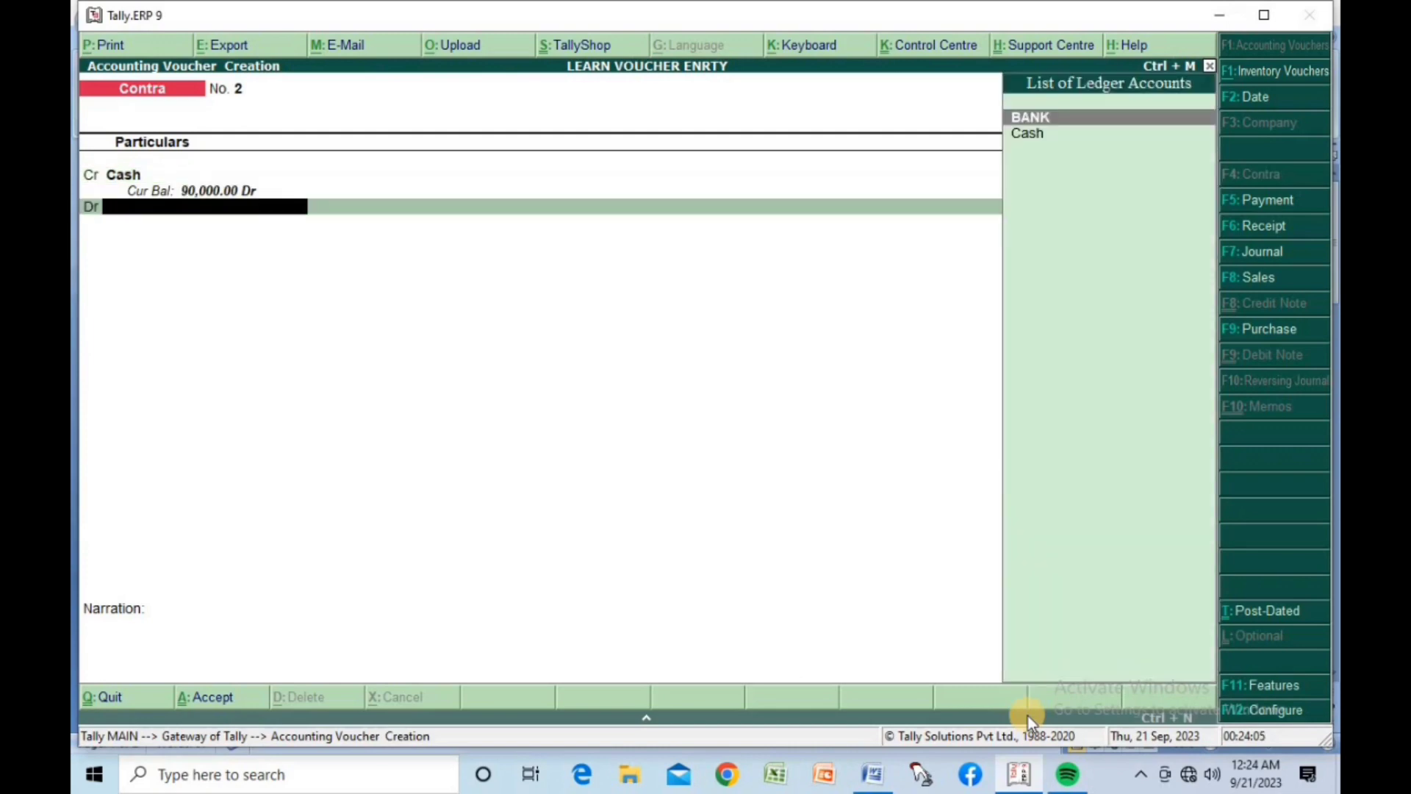
Debit BANK with 20,000 using a Cash bank allocation and save the contra voucher without a narration.
{"action": "type", "text": "BA"}
{"action": "key", "text": "Return"}
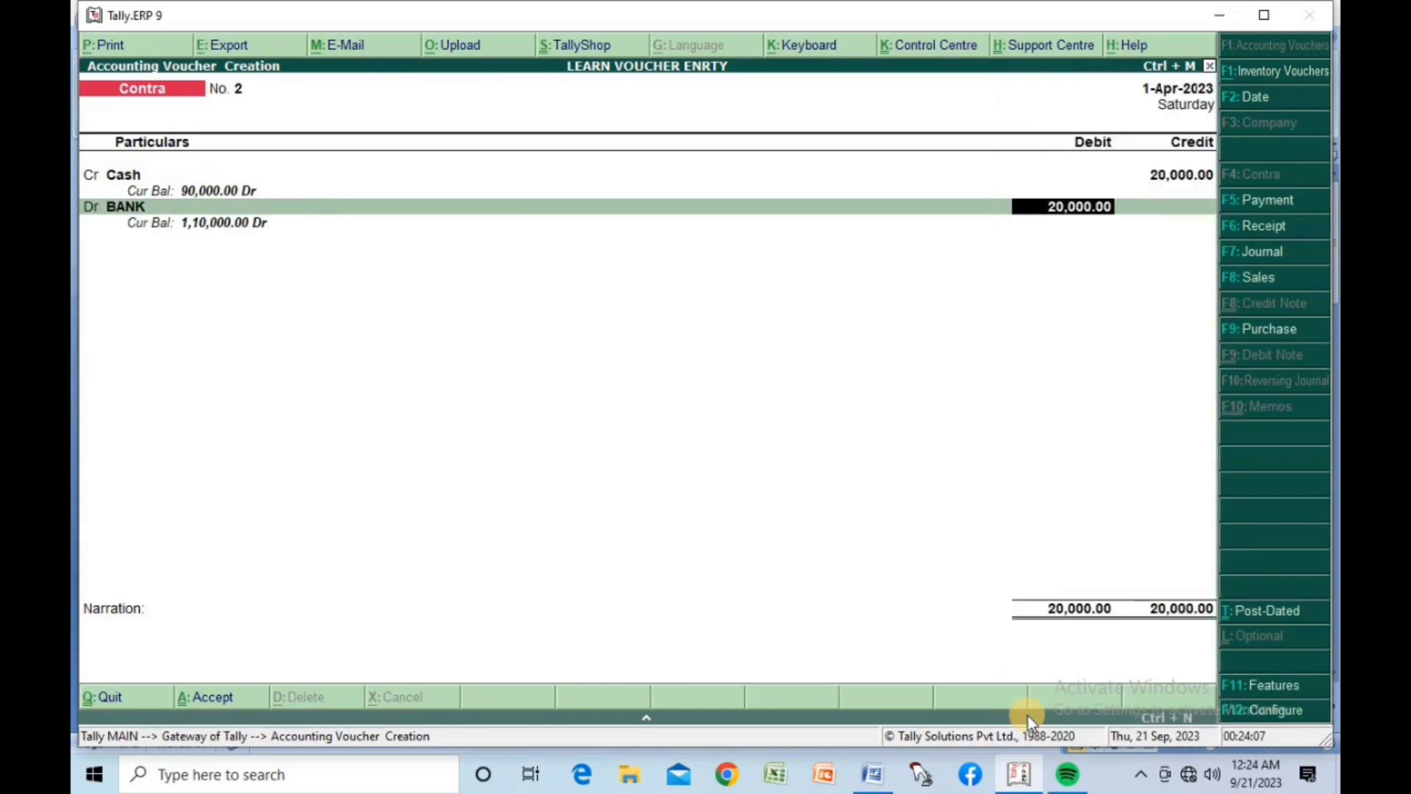
{"action": "key", "text": "Return"}
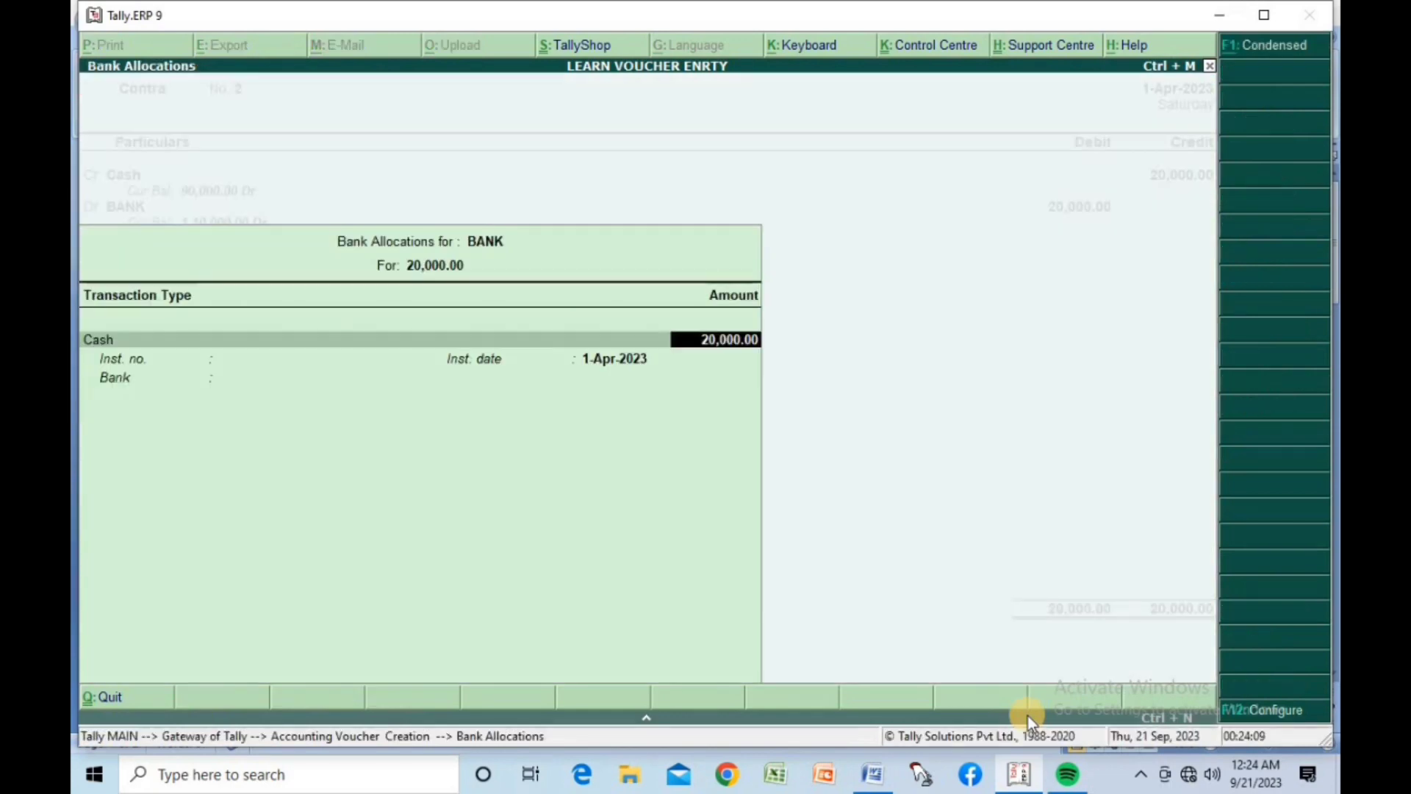
{"action": "key", "text": "Return"}
{"action": "key", "text": "Return"}
{"action": "key", "text": "Return"}
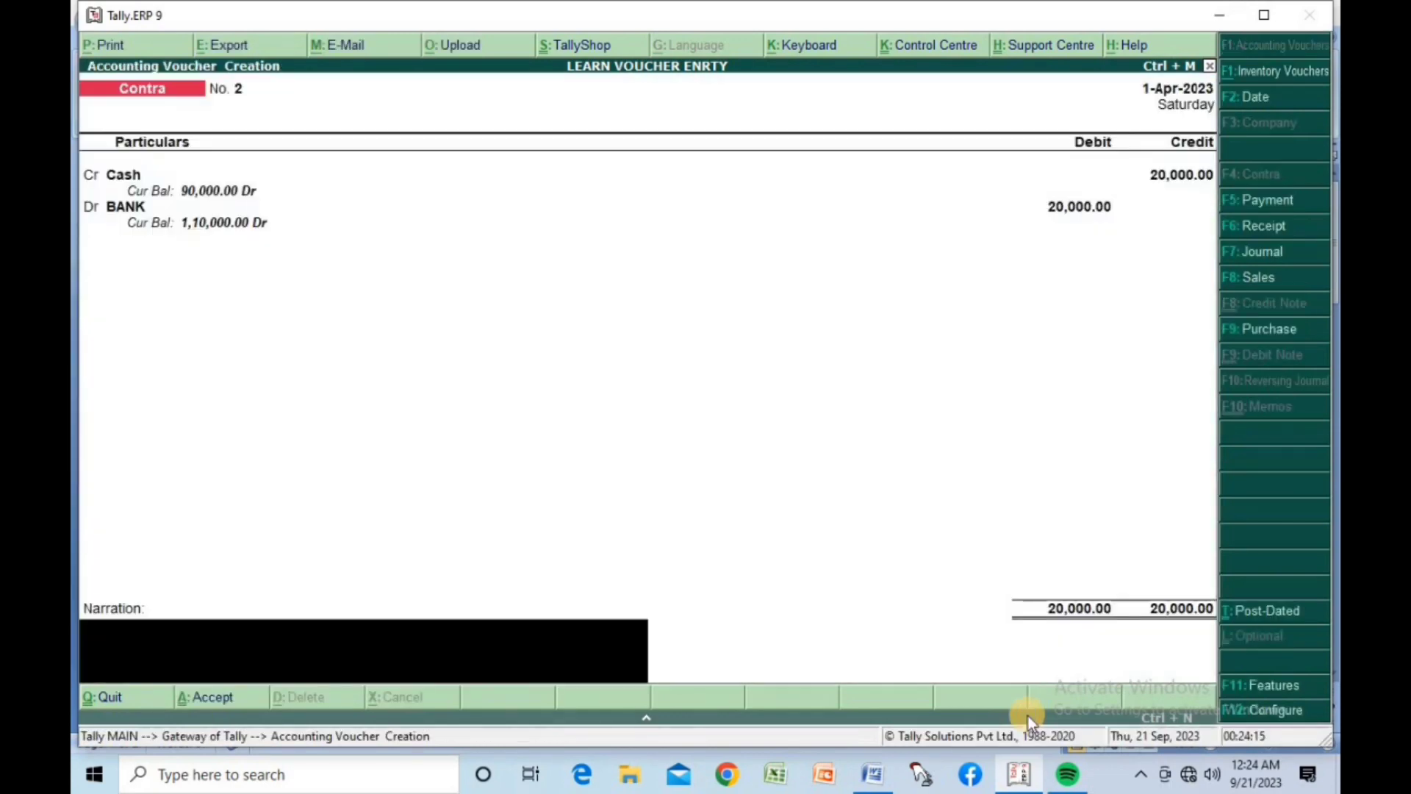
{"action": "key", "text": "Return"}
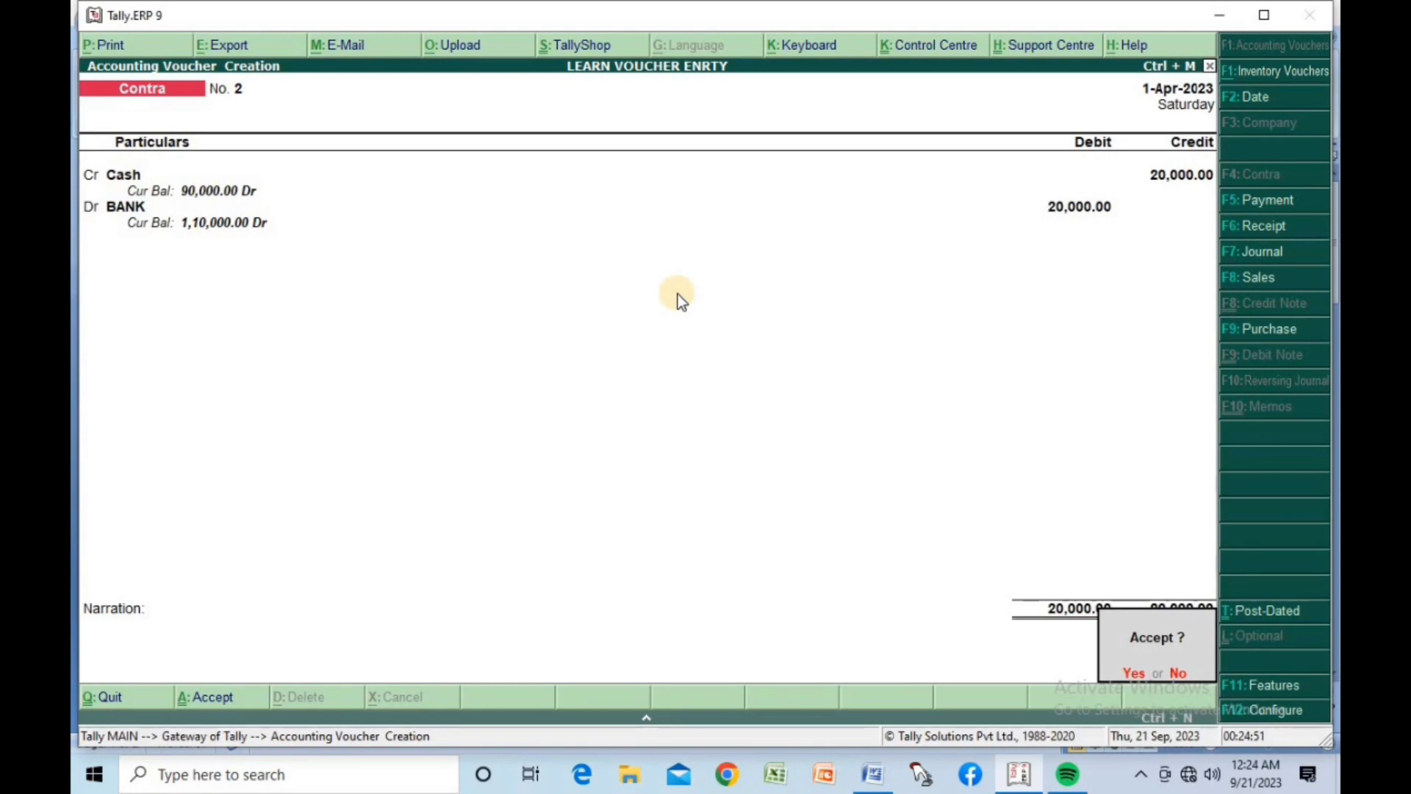
{"action": "key", "text": "Return"}
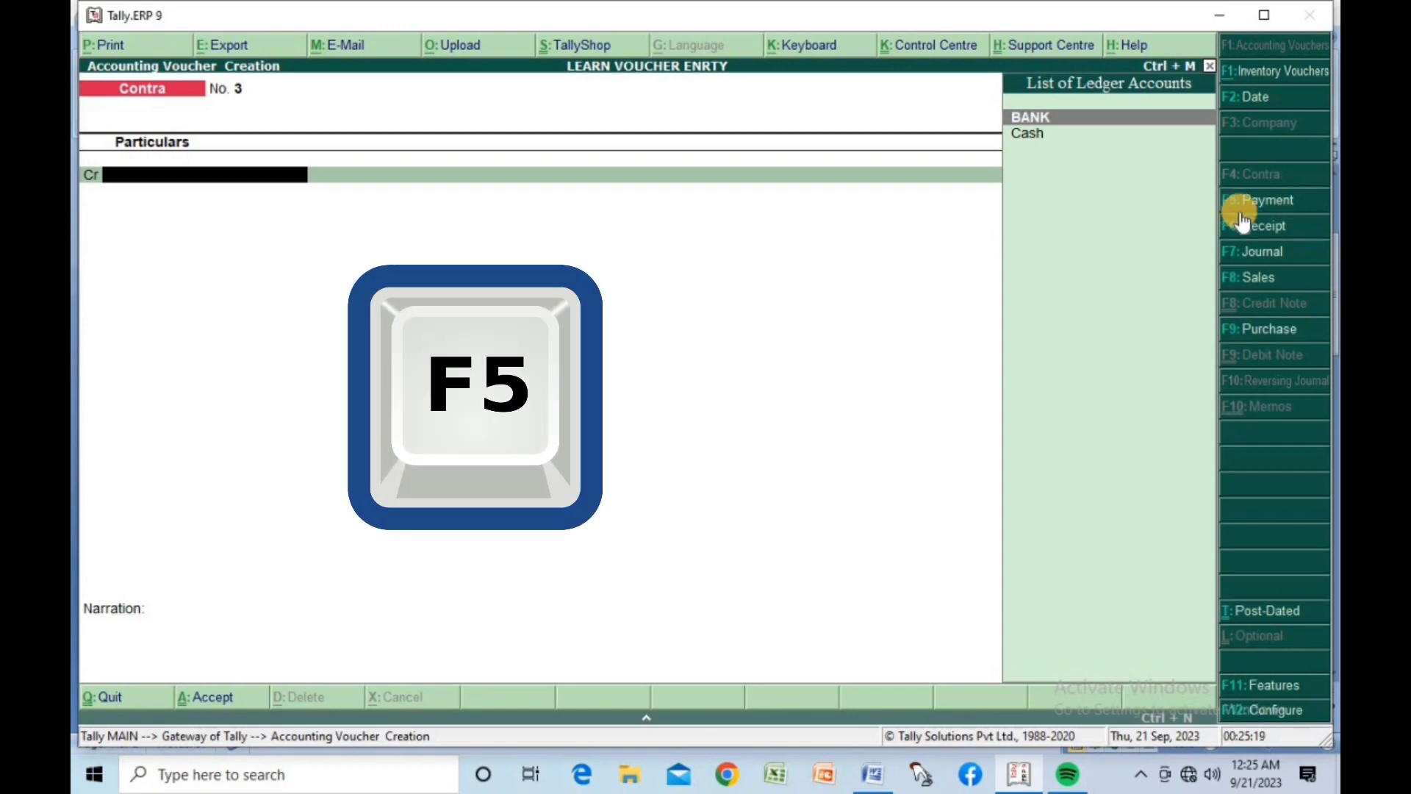
Switch to a payment voucher and set its voucher date to 1-4-2023.
{"action": "key", "text": "F5"}
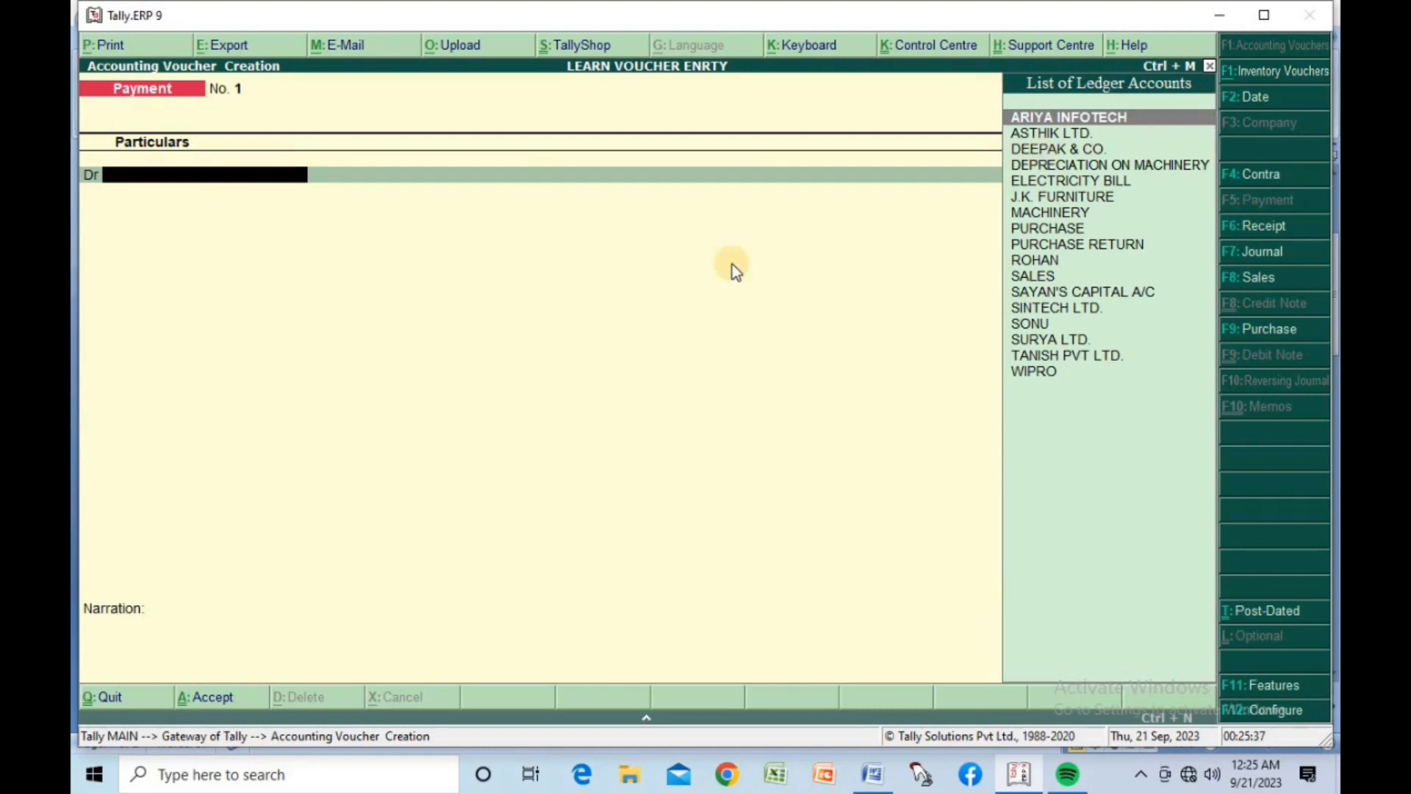
{"action": "key", "text": "F2"}
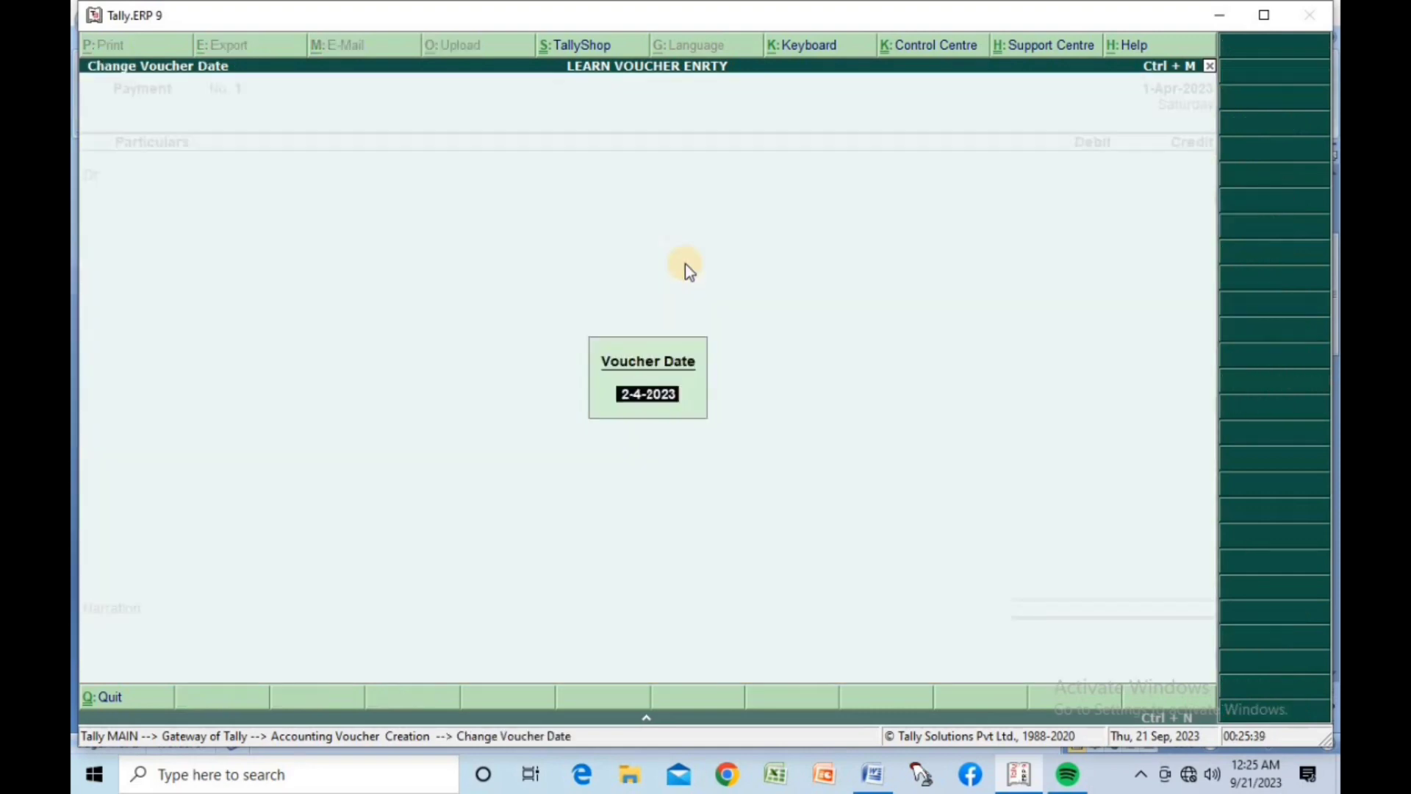
{"action": "type", "text": "1-4"}
{"action": "key", "text": "Return"}
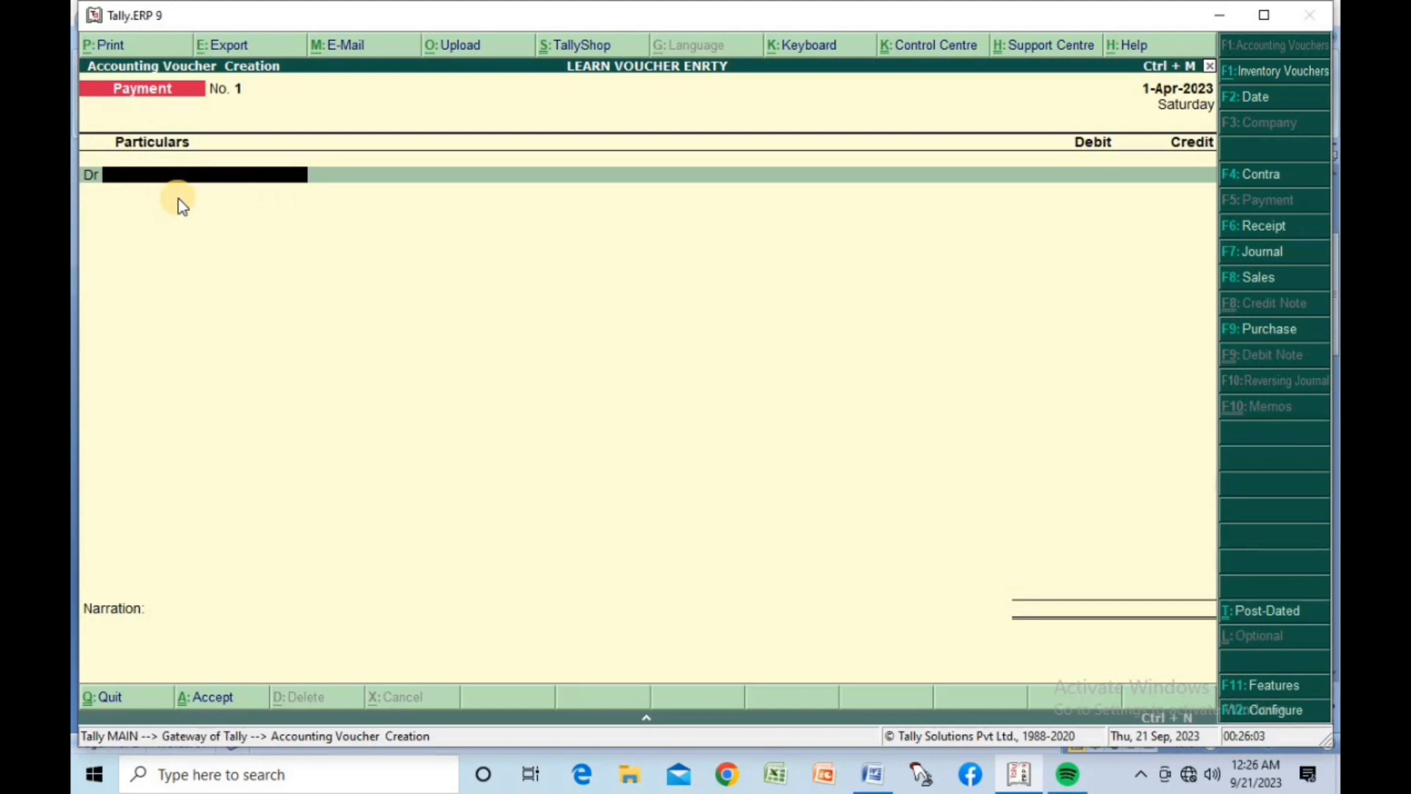
Enable single entry mode for payment, receipt and contra vouchers in the payment configuration and accept the remaining options as they are.
{"action": "key", "text": "F12"}
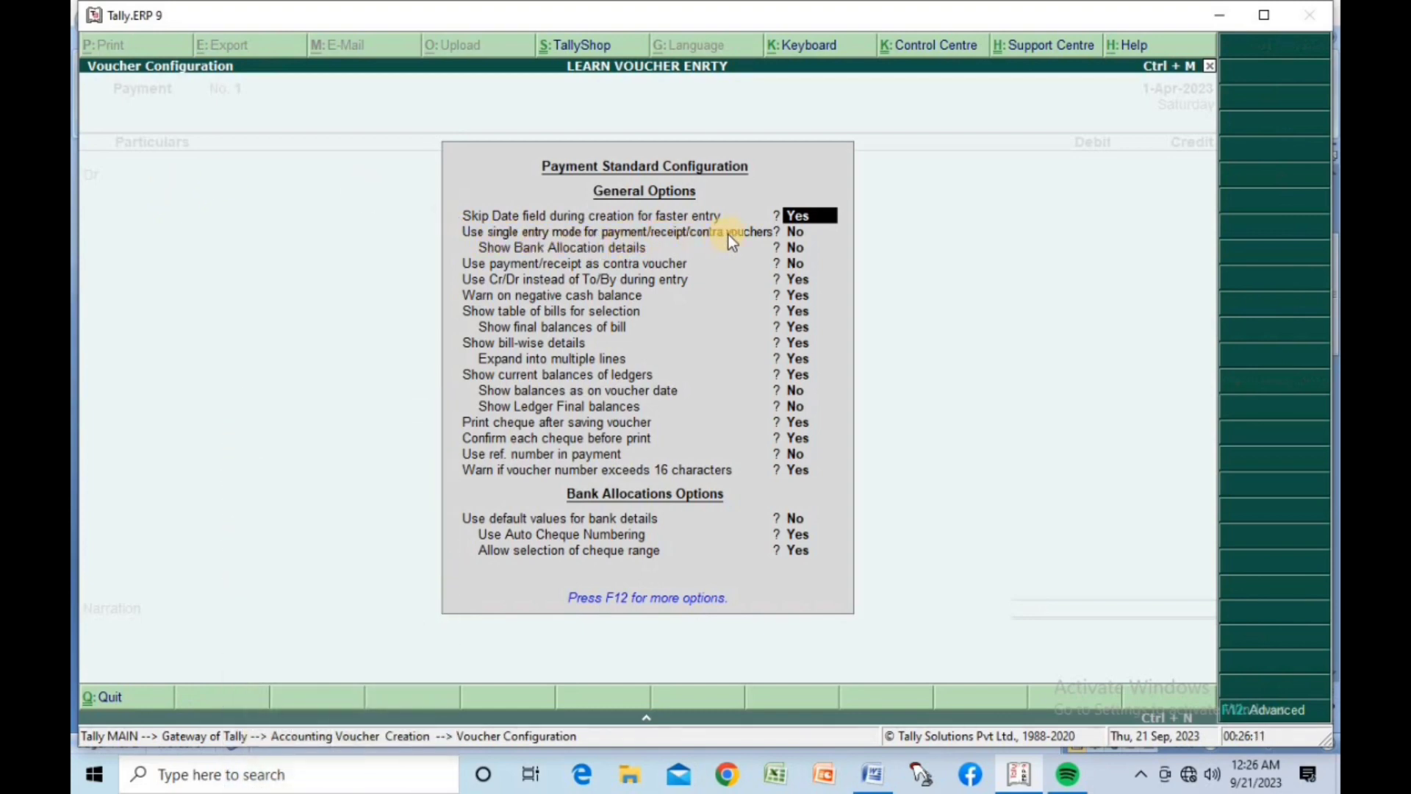
{"action": "key", "text": "Return"}
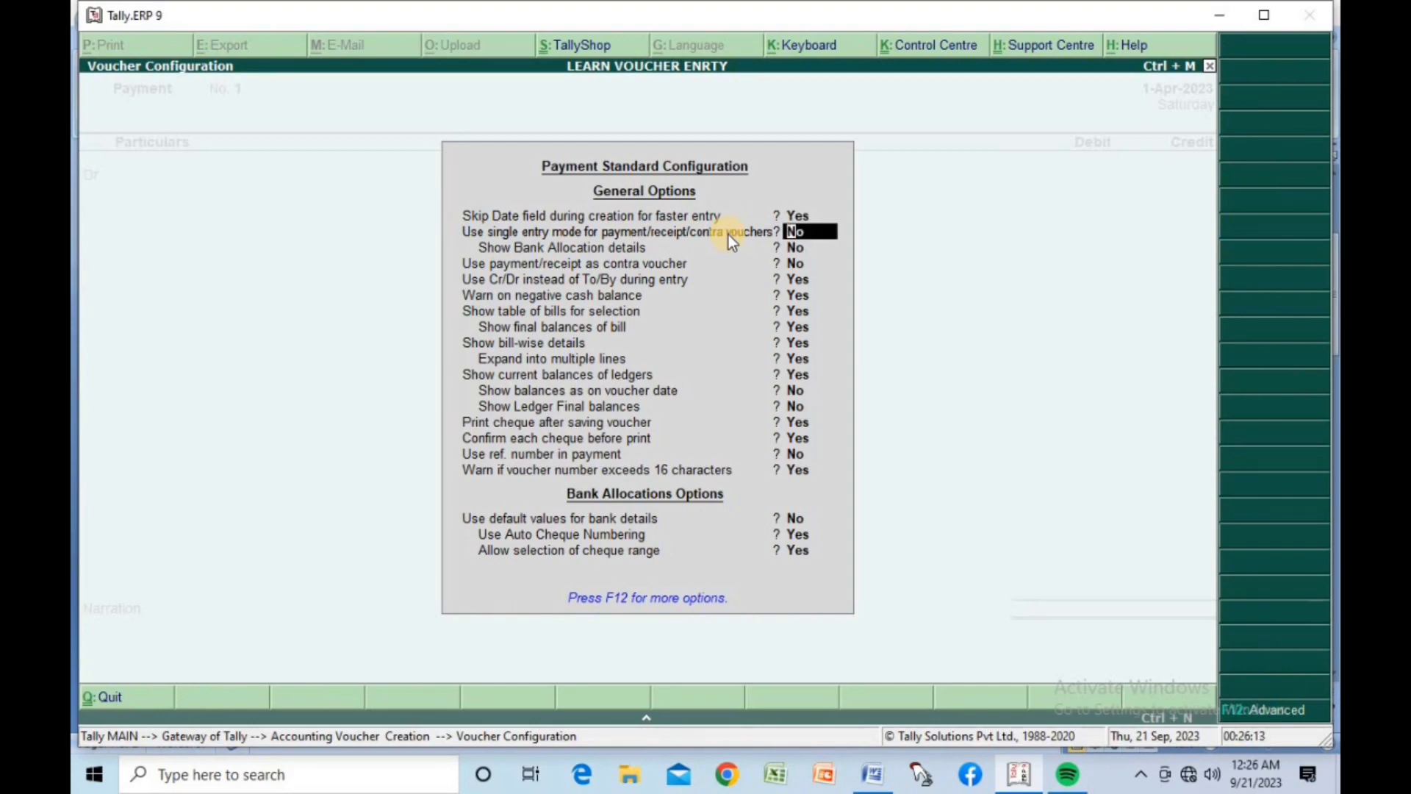
{"action": "type", "text": "Y"}
{"action": "key", "text": "Return"}
{"action": "key", "text": "Return"}
{"action": "key", "text": "Return"}
{"action": "key", "text": "Return"}
{"action": "key", "text": "Return"}
{"action": "key", "text": "Return"}
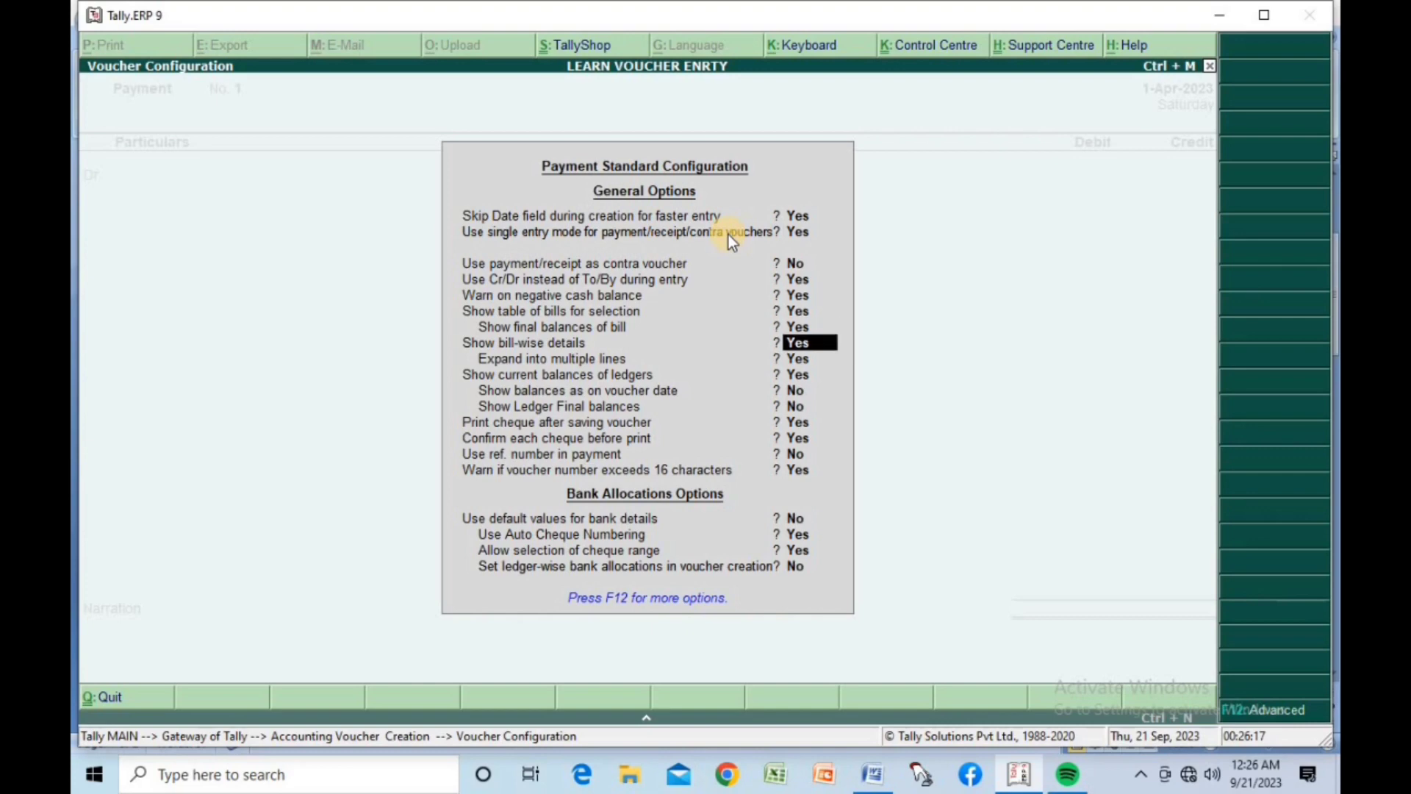
{"action": "key", "text": "Return"}
{"action": "key", "text": "Return"}
{"action": "key", "text": "Return"}
{"action": "key", "text": "Return"}
{"action": "key", "text": "Return"}
{"action": "key", "text": "Return"}
{"action": "key", "text": "Return"}
{"action": "key", "text": "Return"}
{"action": "key", "text": "Return"}
{"action": "key", "text": "Return"}
{"action": "key", "text": "Return"}
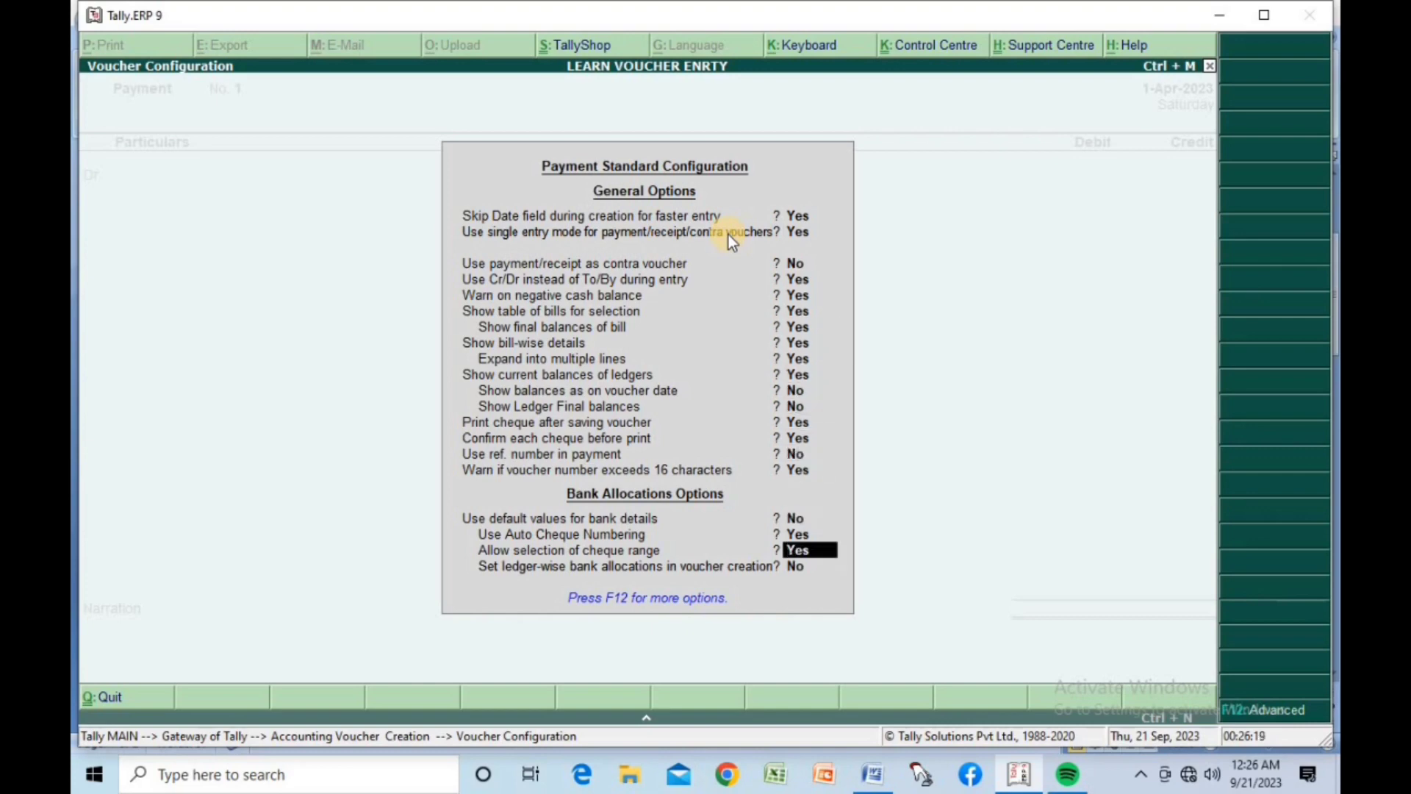
{"action": "key", "text": "Return"}
{"action": "key", "text": "Return"}
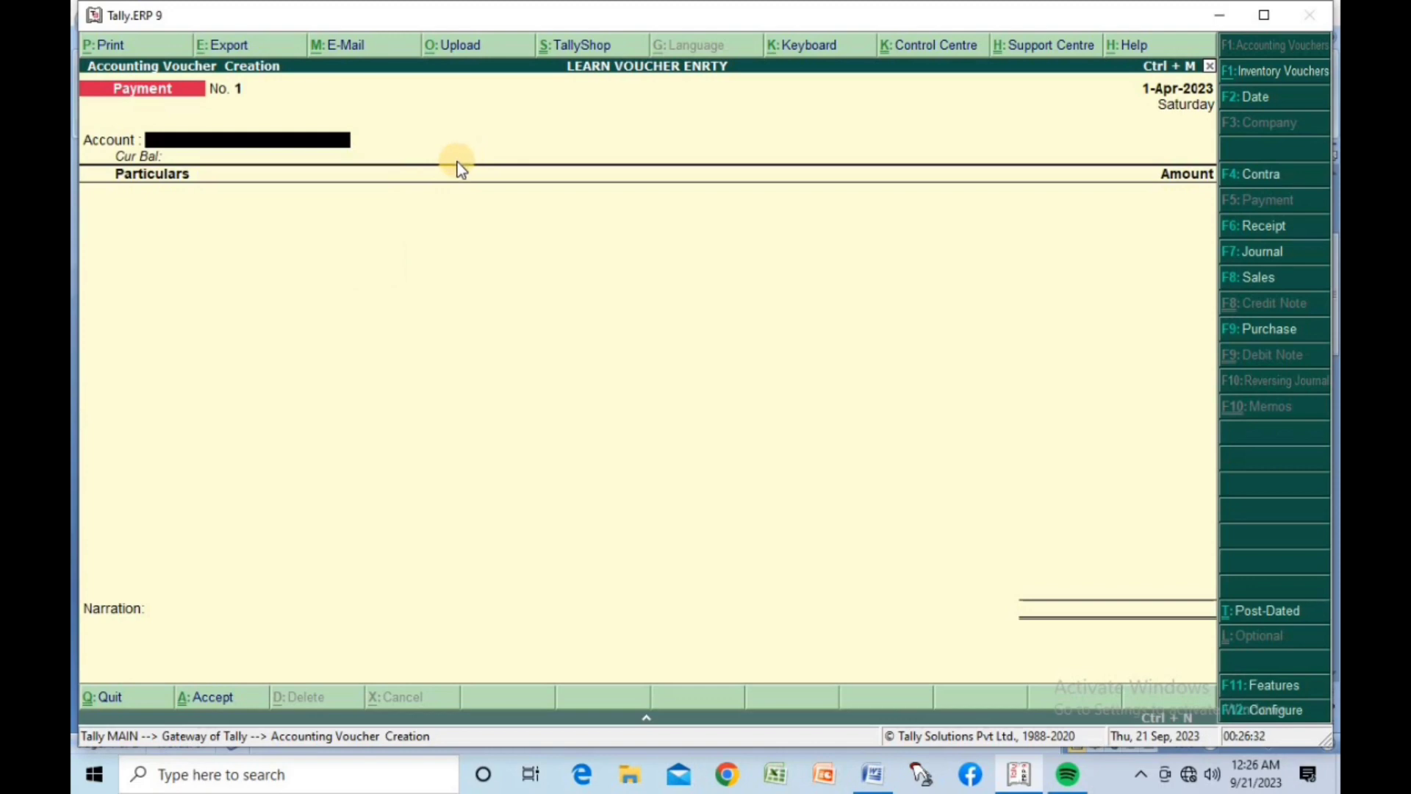
Check the first payment entry in the Word document and set Cash as the account of the first Tally payment voucher.
{"action": "left_click", "coordinate": [887, 777]}
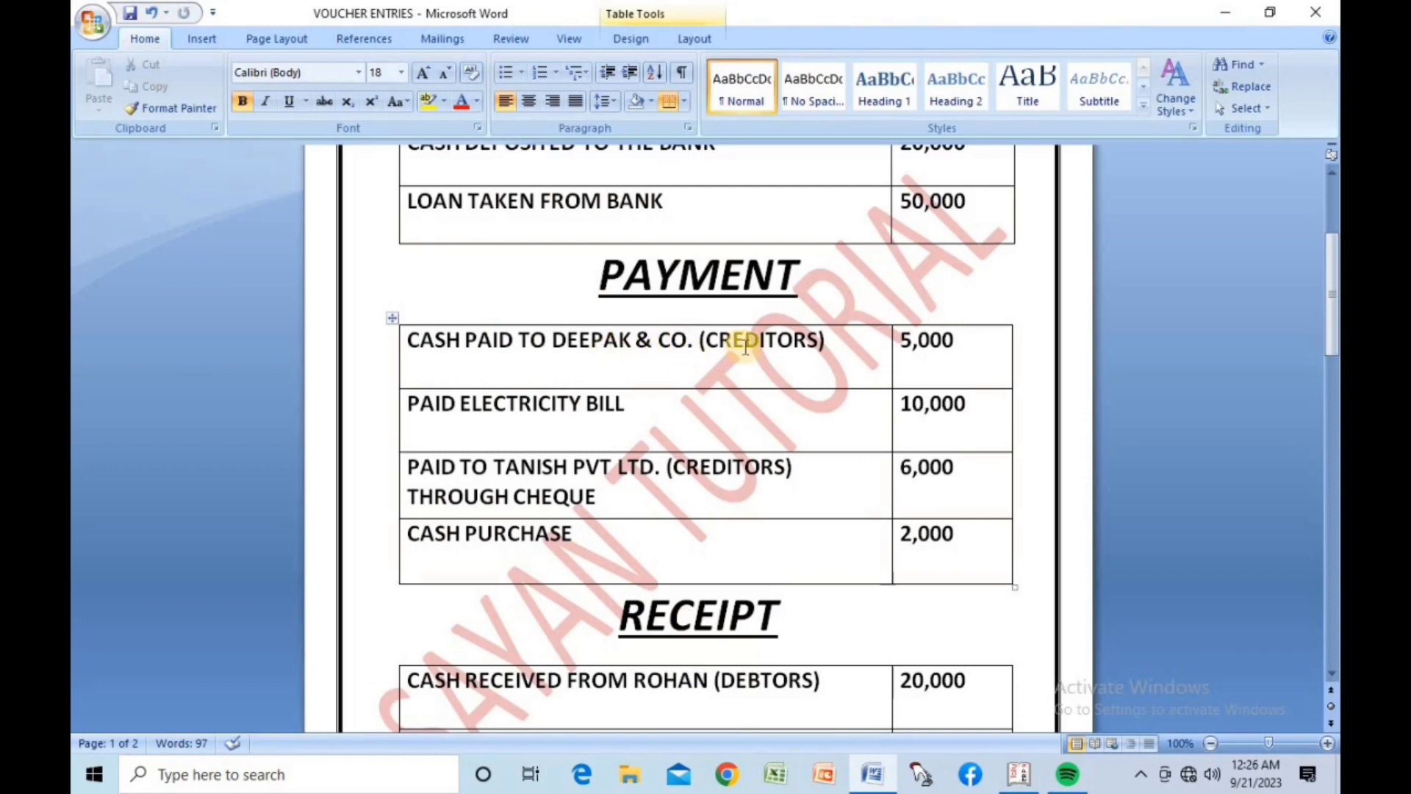
{"action": "left_click", "coordinate": [1026, 763]}
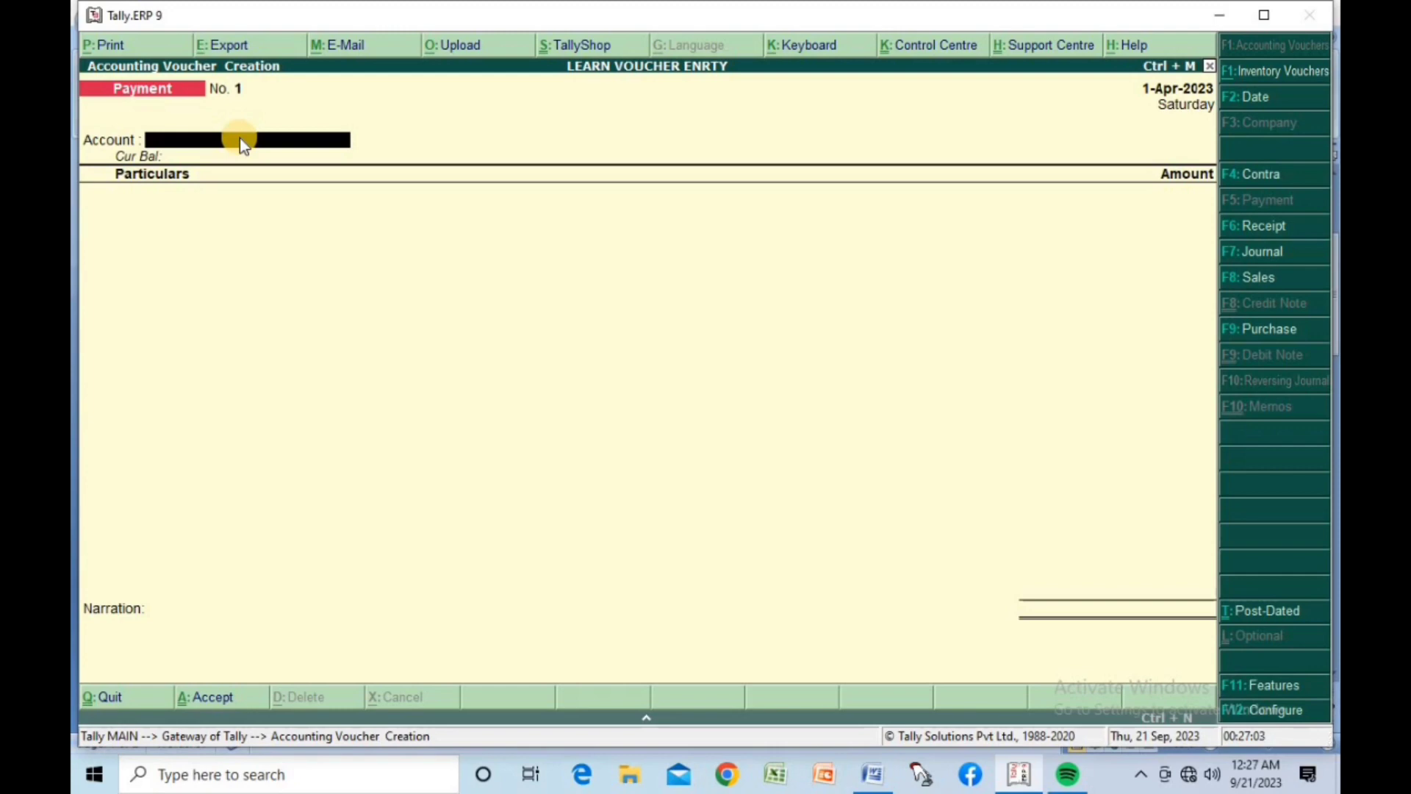
{"action": "type", "text": "C"}
{"action": "key", "text": "Return"}
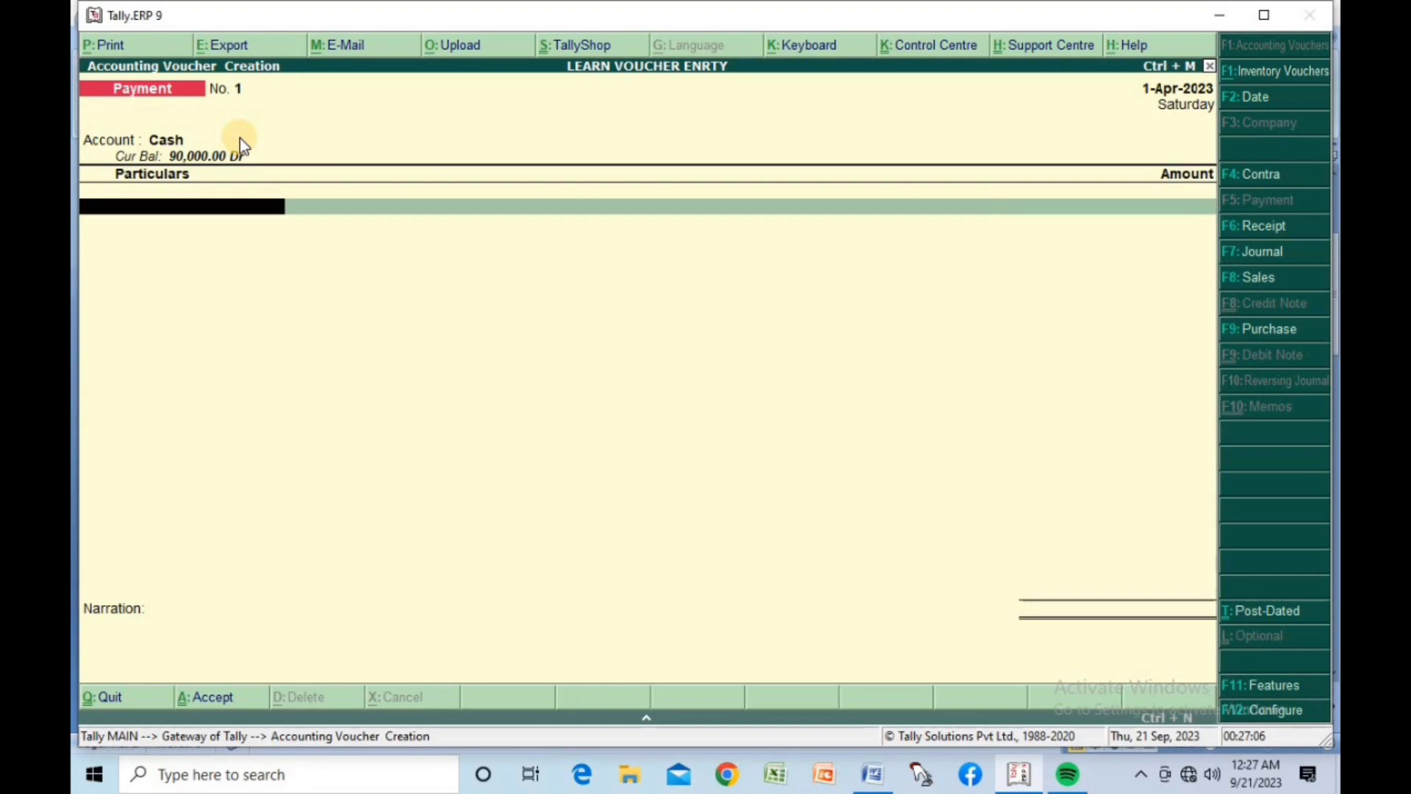
Enter 5,000 against DEEPAK & CO. and save the payment voucher without a narration.
{"action": "type", "text": "DE"}
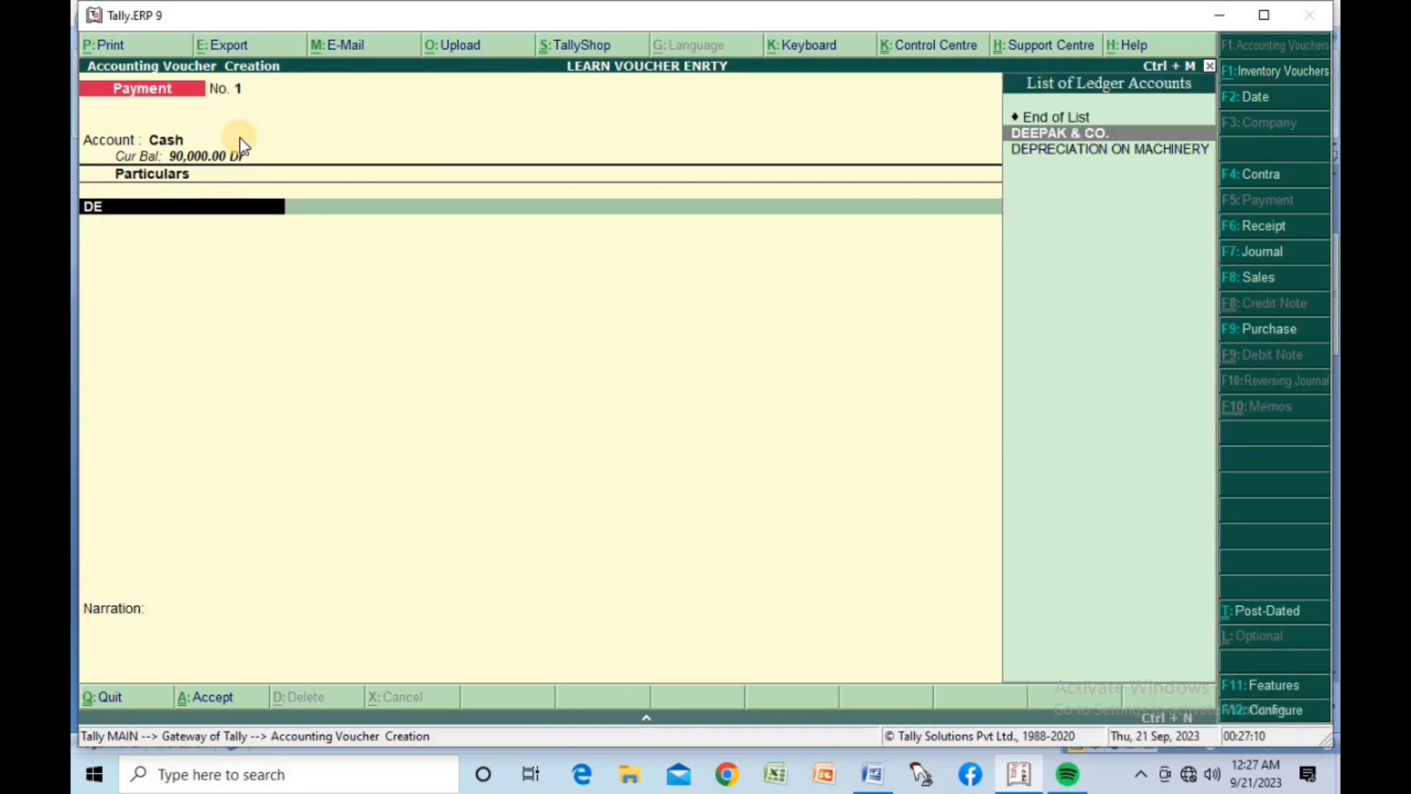
{"action": "key", "text": "Return"}
{"action": "type", "text": "5000"}
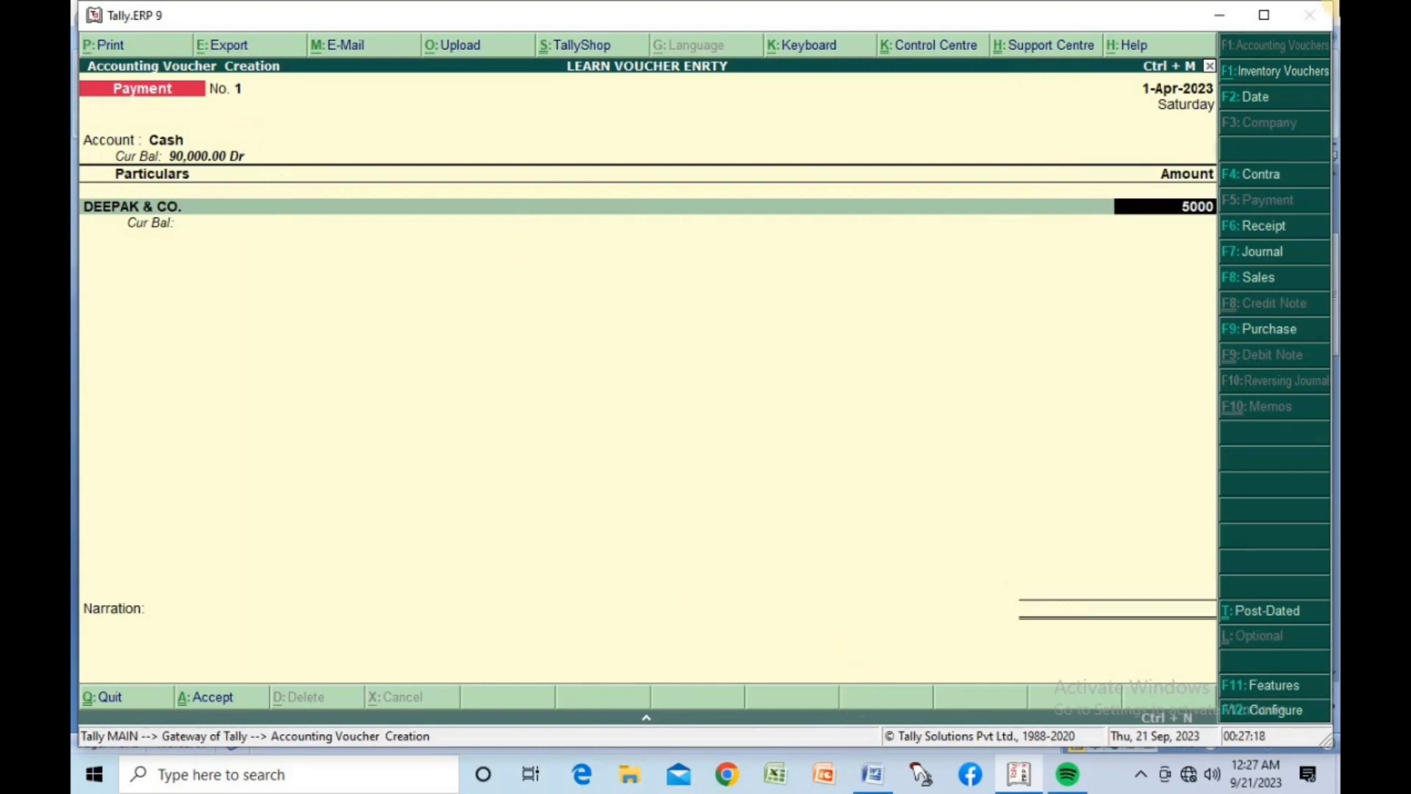
{"action": "key", "text": "Return"}
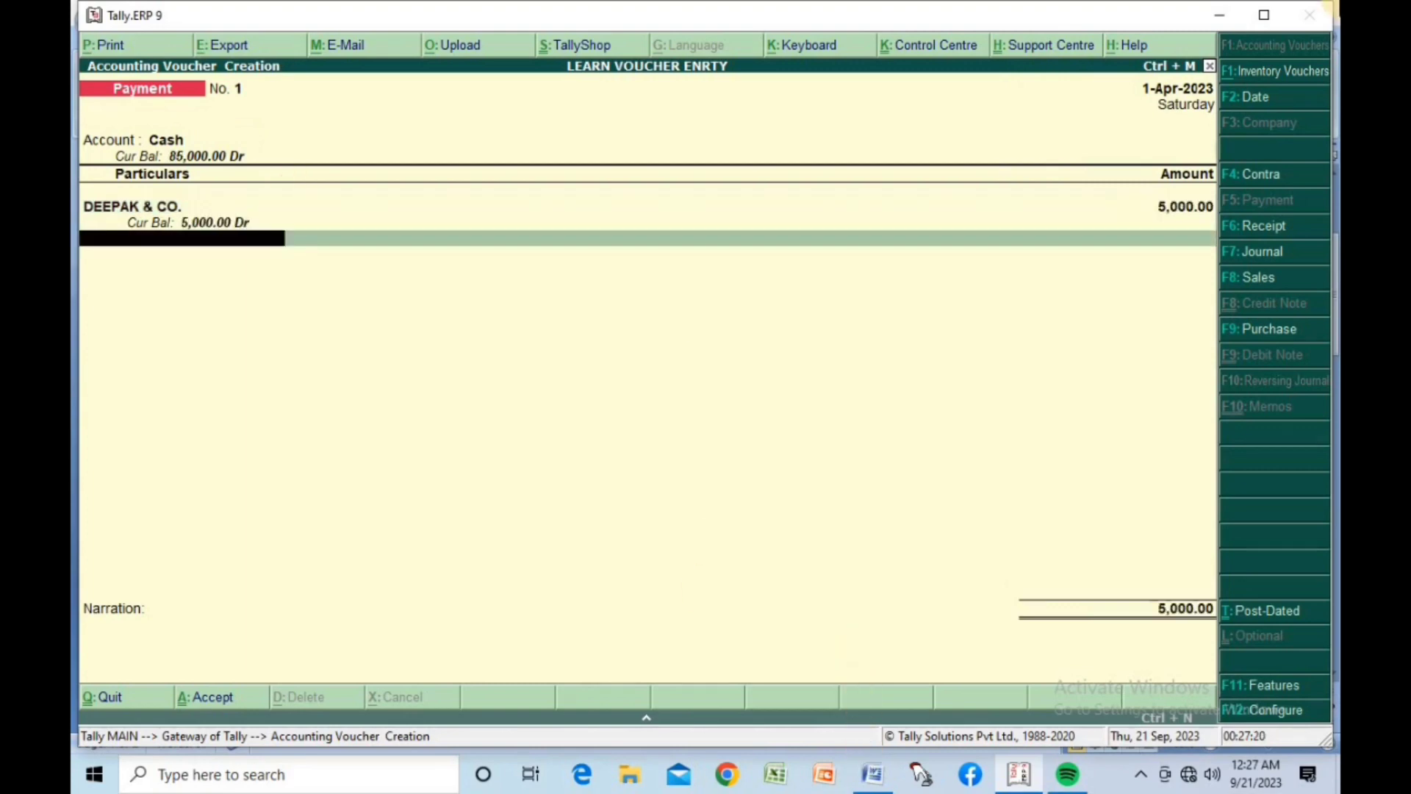
{"action": "key", "text": "Return"}
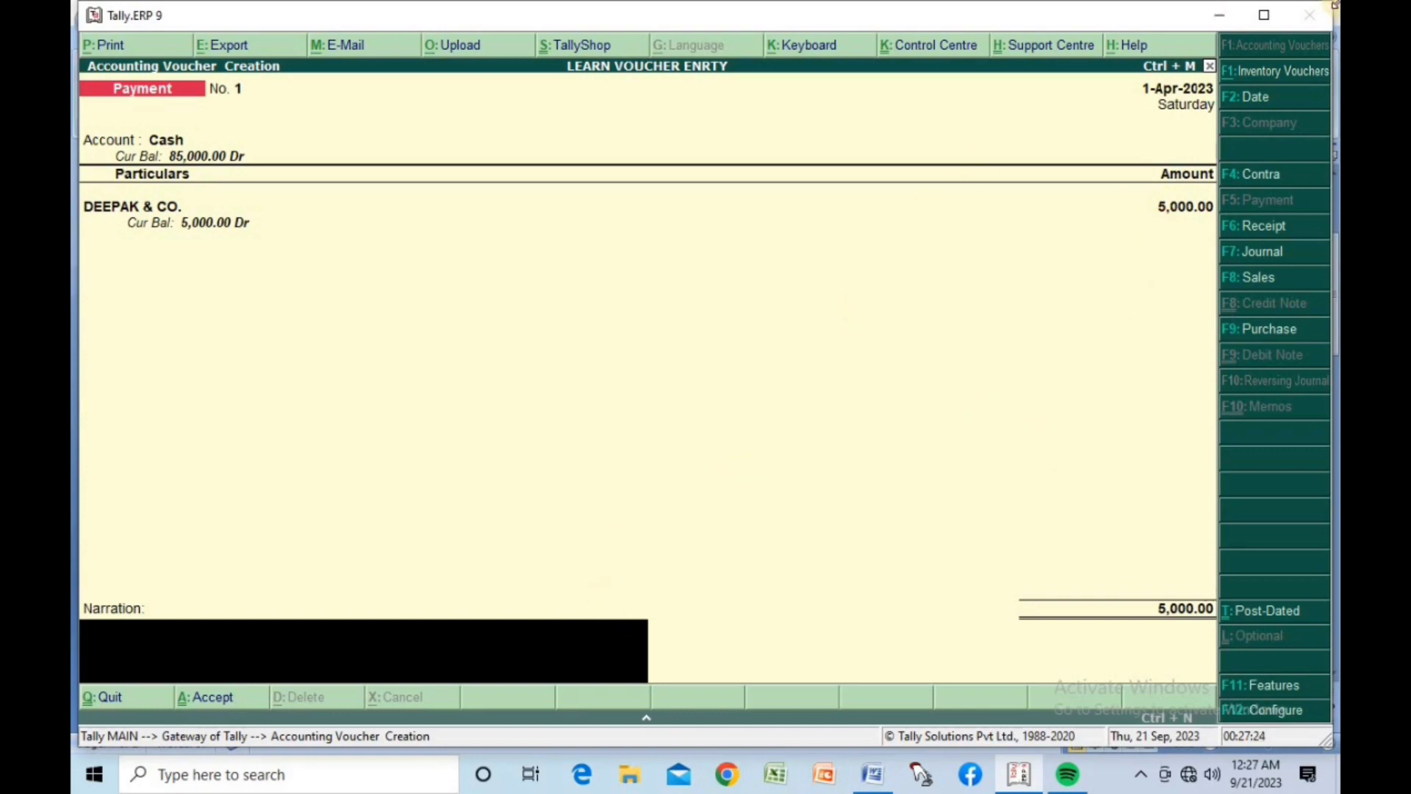
{"action": "key", "text": "Return"}
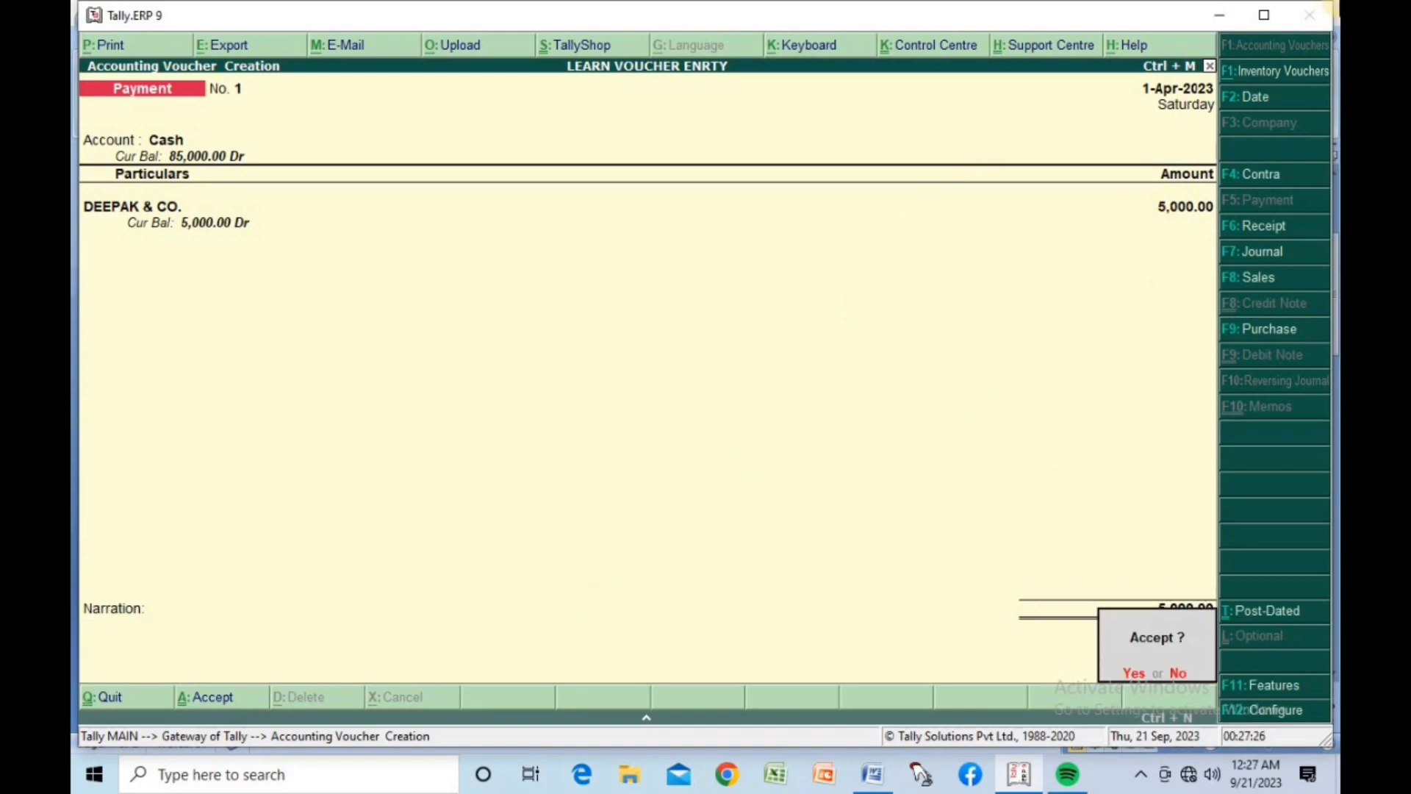
{"action": "key", "text": "Return"}
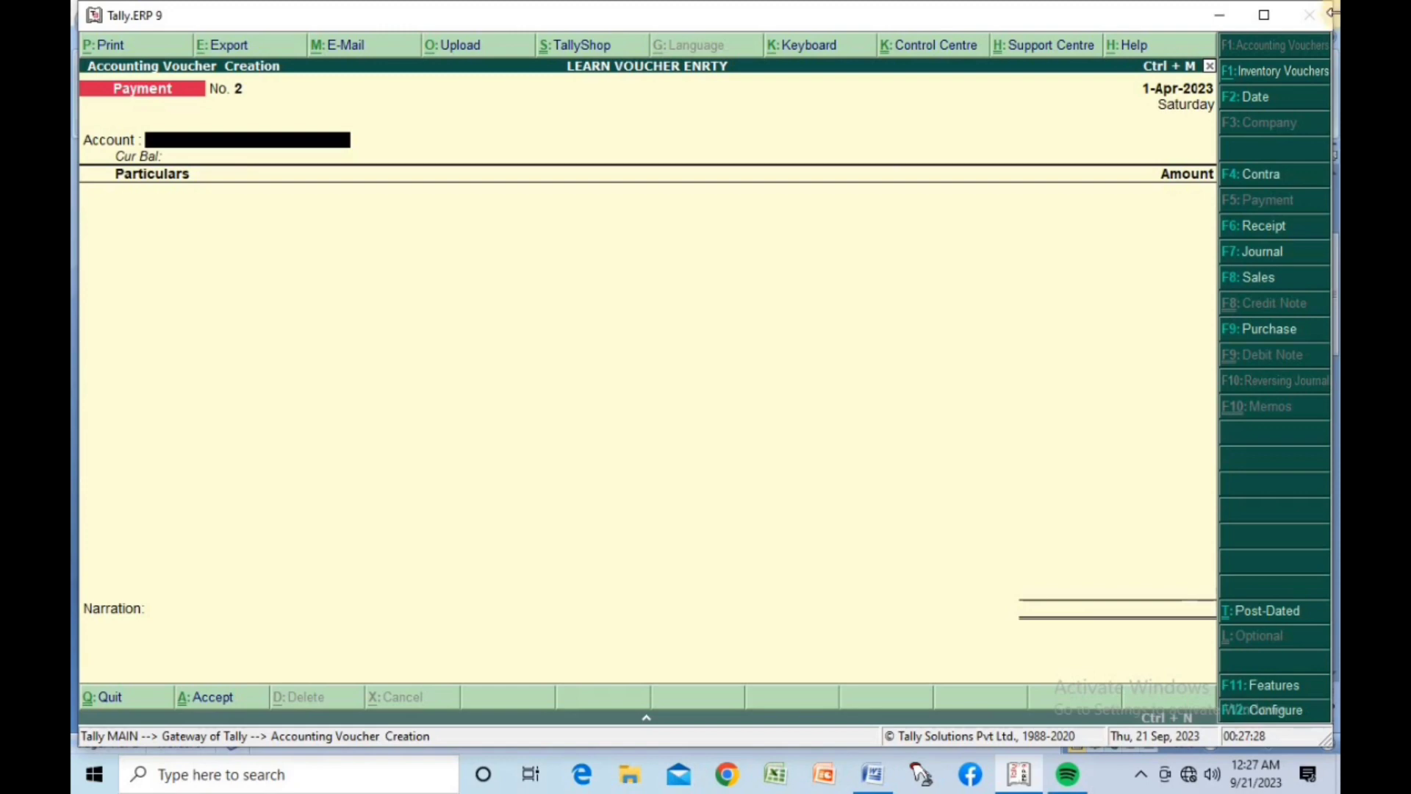
Check the electricity bill entry in the Word document and set Cash as the account of the second Tally payment voucher.
{"action": "left_click", "coordinate": [866, 778]}
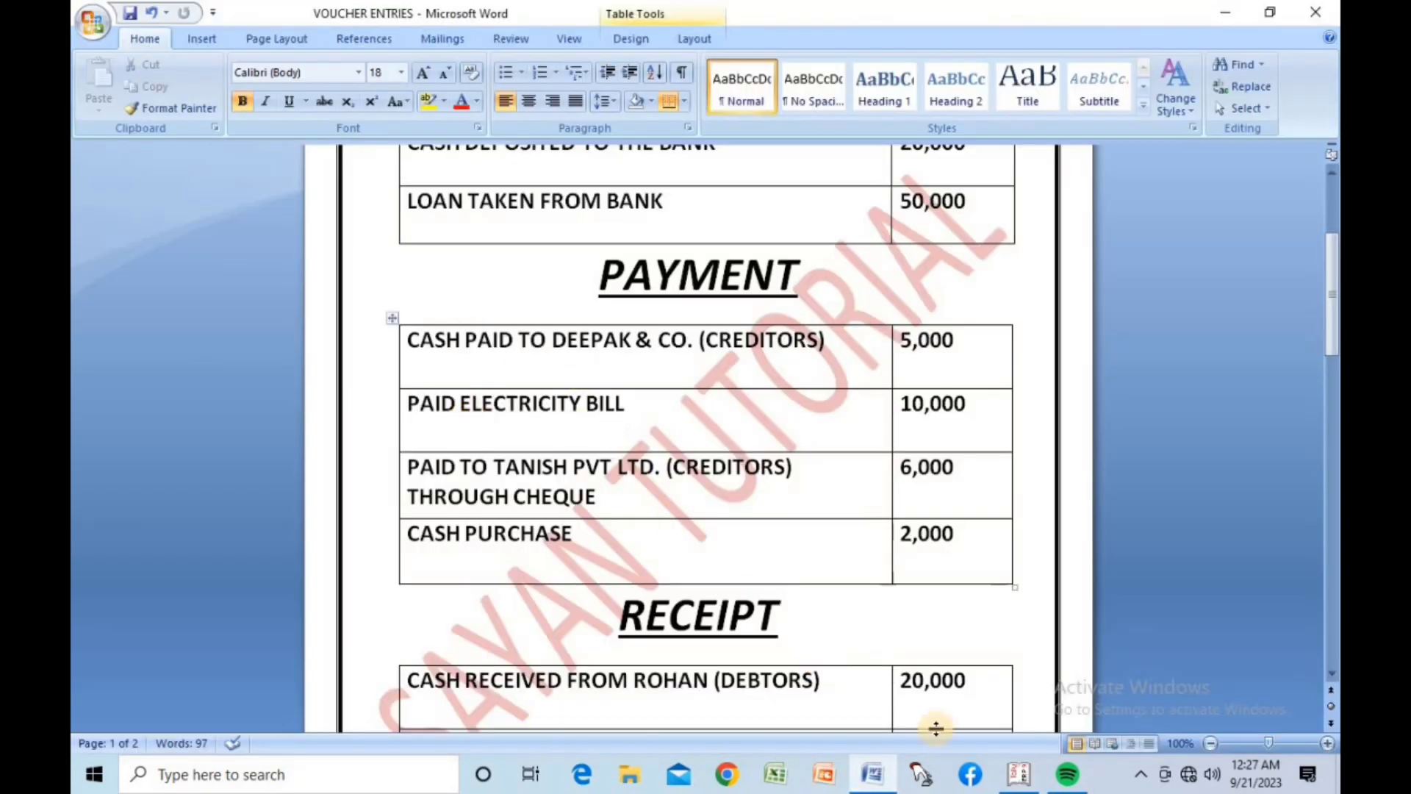
{"action": "left_click", "coordinate": [1021, 776]}
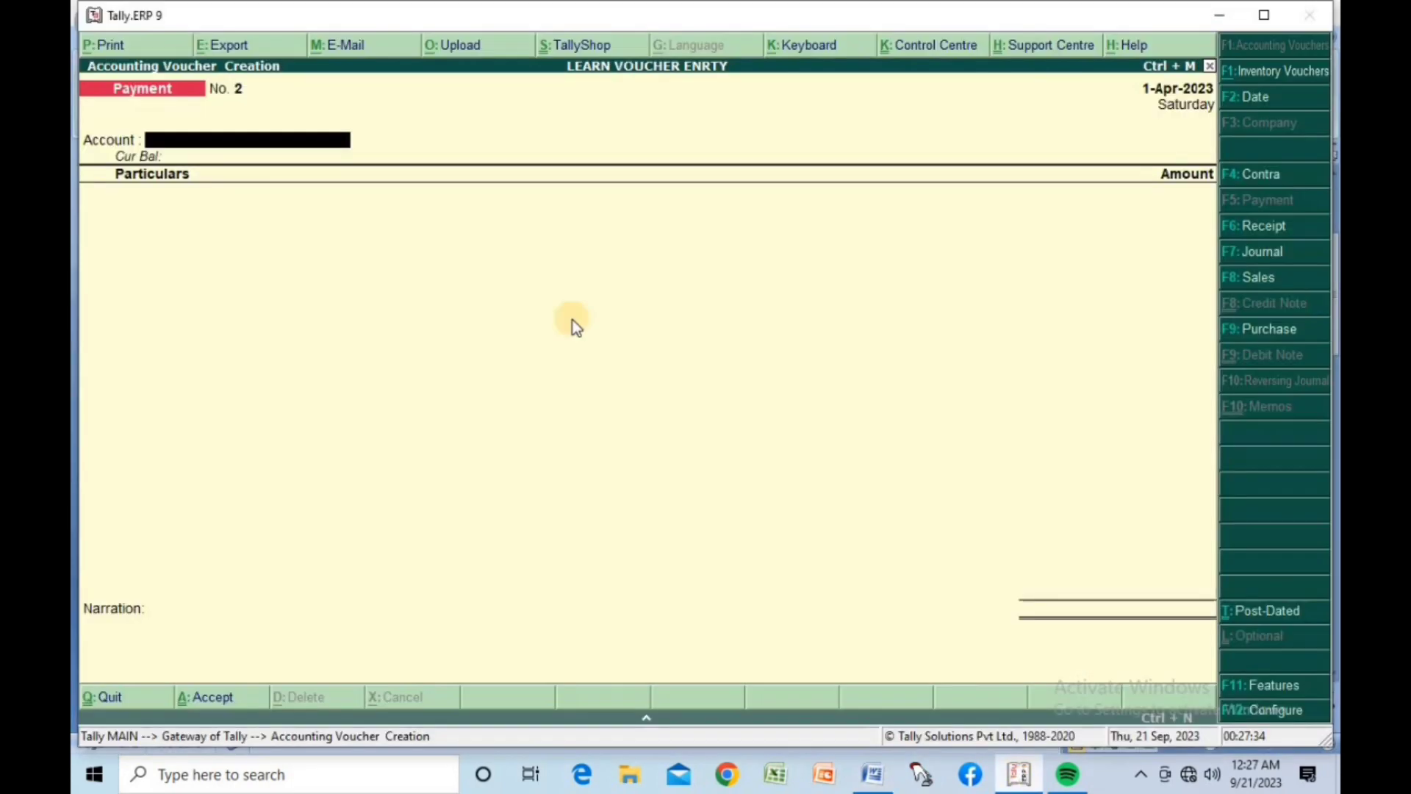
{"action": "type", "text": "CA"}
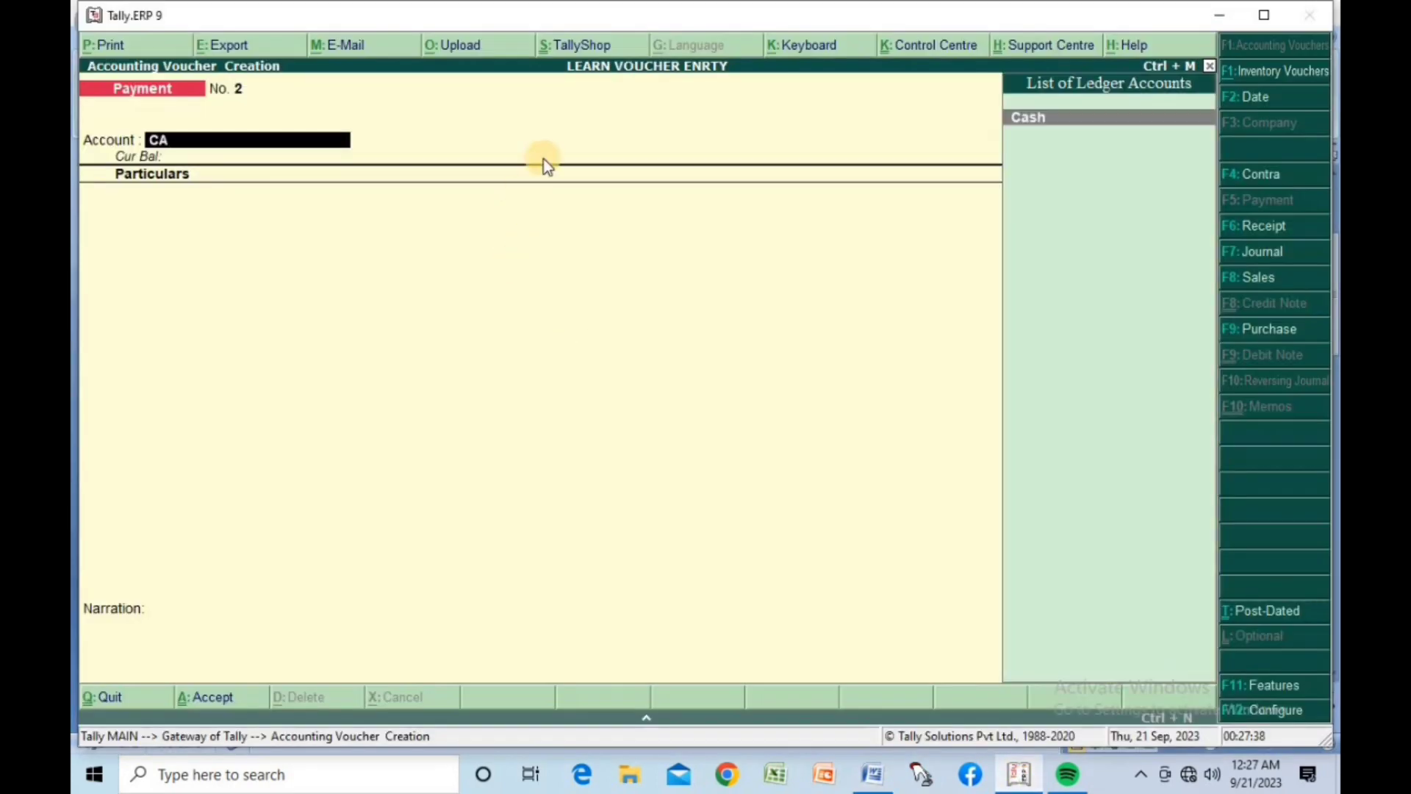
{"action": "key", "text": "Return"}
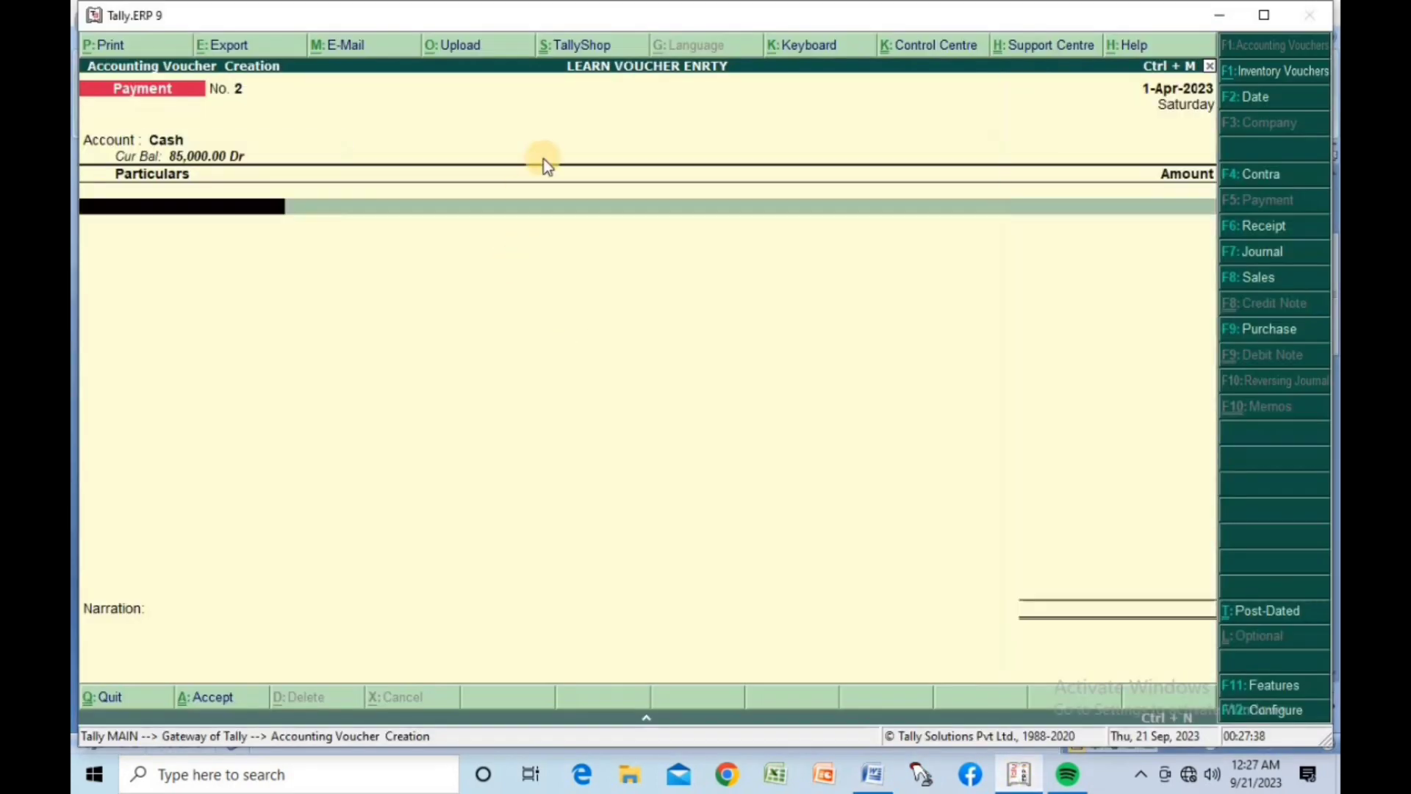
Enter 10,000 against ELECTRICITY BILL and save the payment voucher without a narration.
{"action": "type", "text": "EL"}
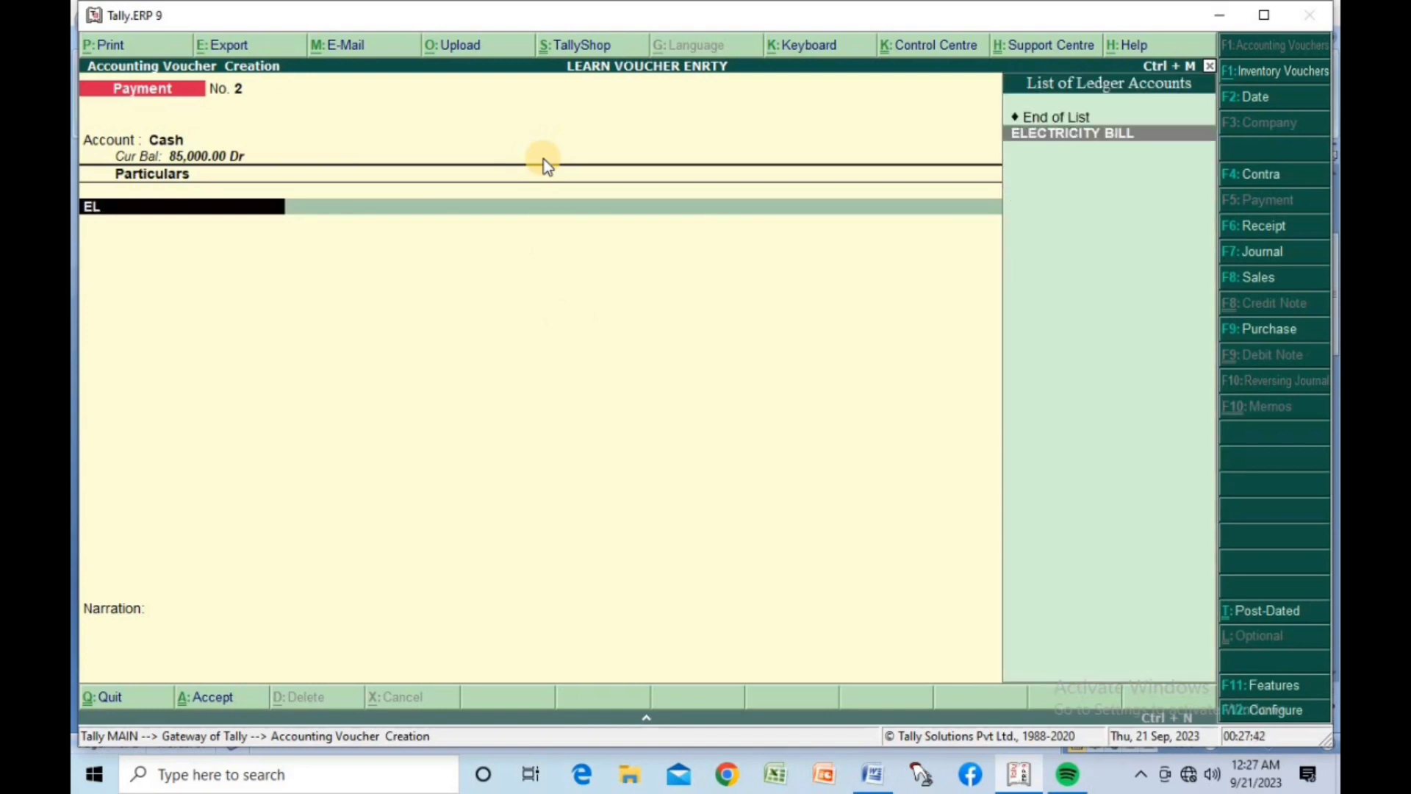
{"action": "key", "text": "Return"}
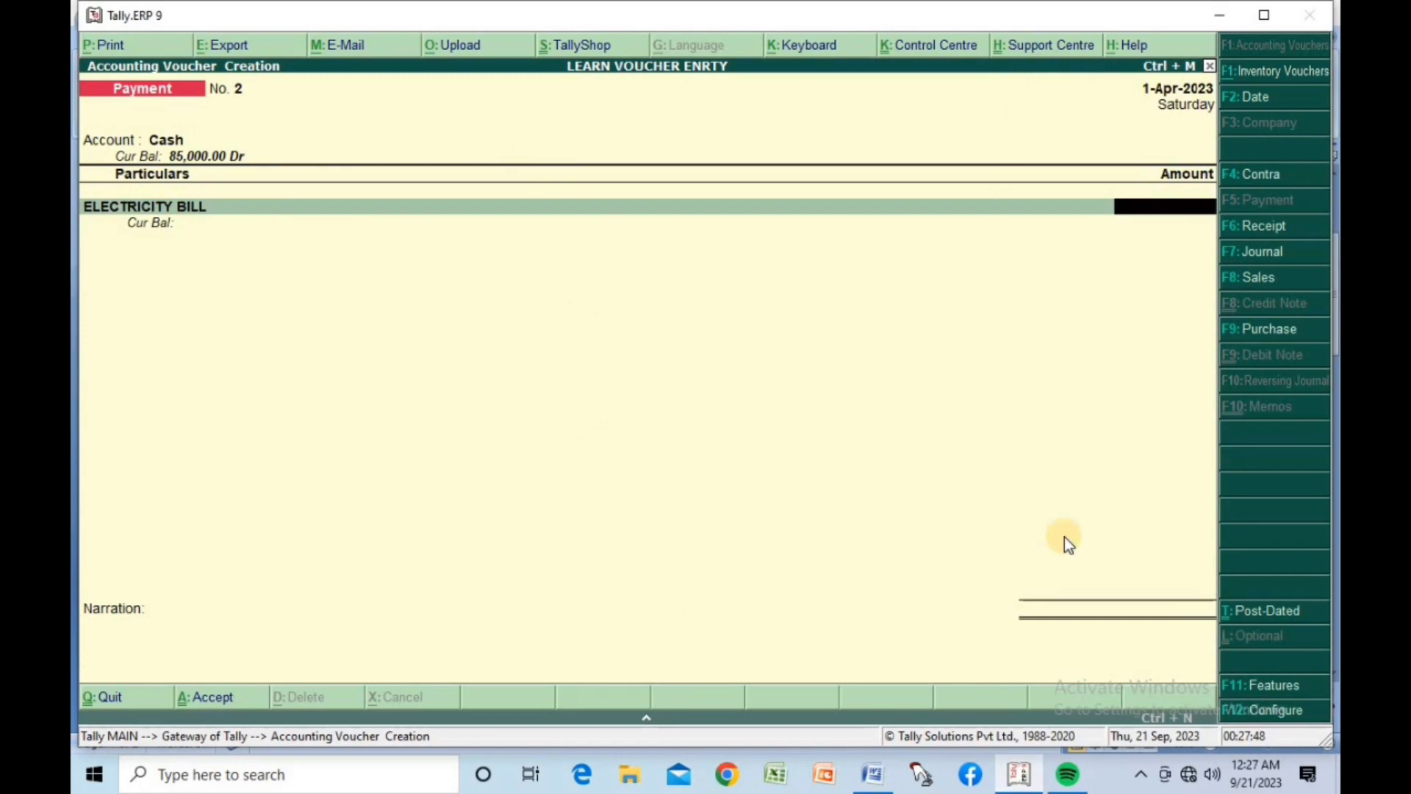
{"action": "type", "text": "10000"}
{"action": "key", "text": "Return"}
{"action": "key", "text": "Return"}
{"action": "key", "text": "Return"}
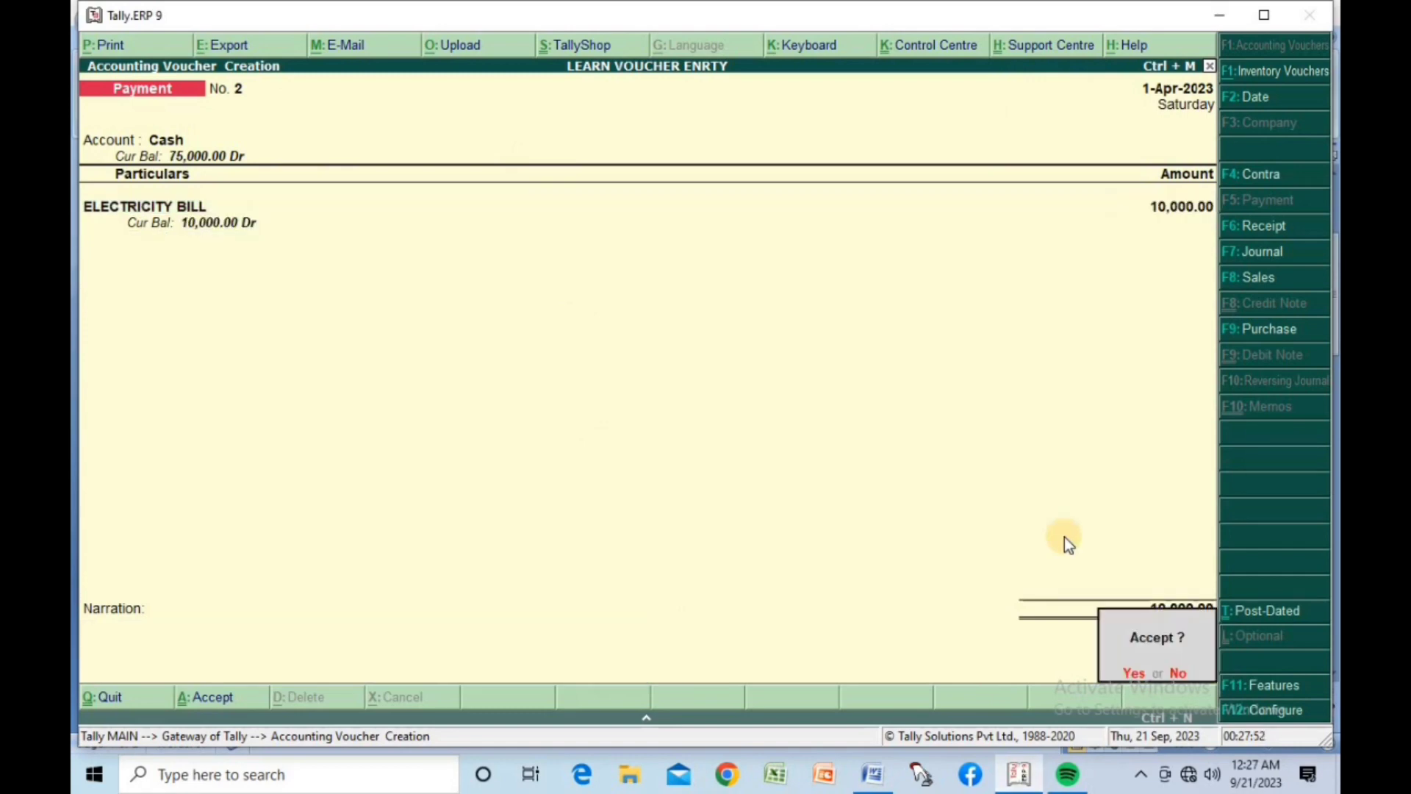
{"action": "key", "text": "Return"}
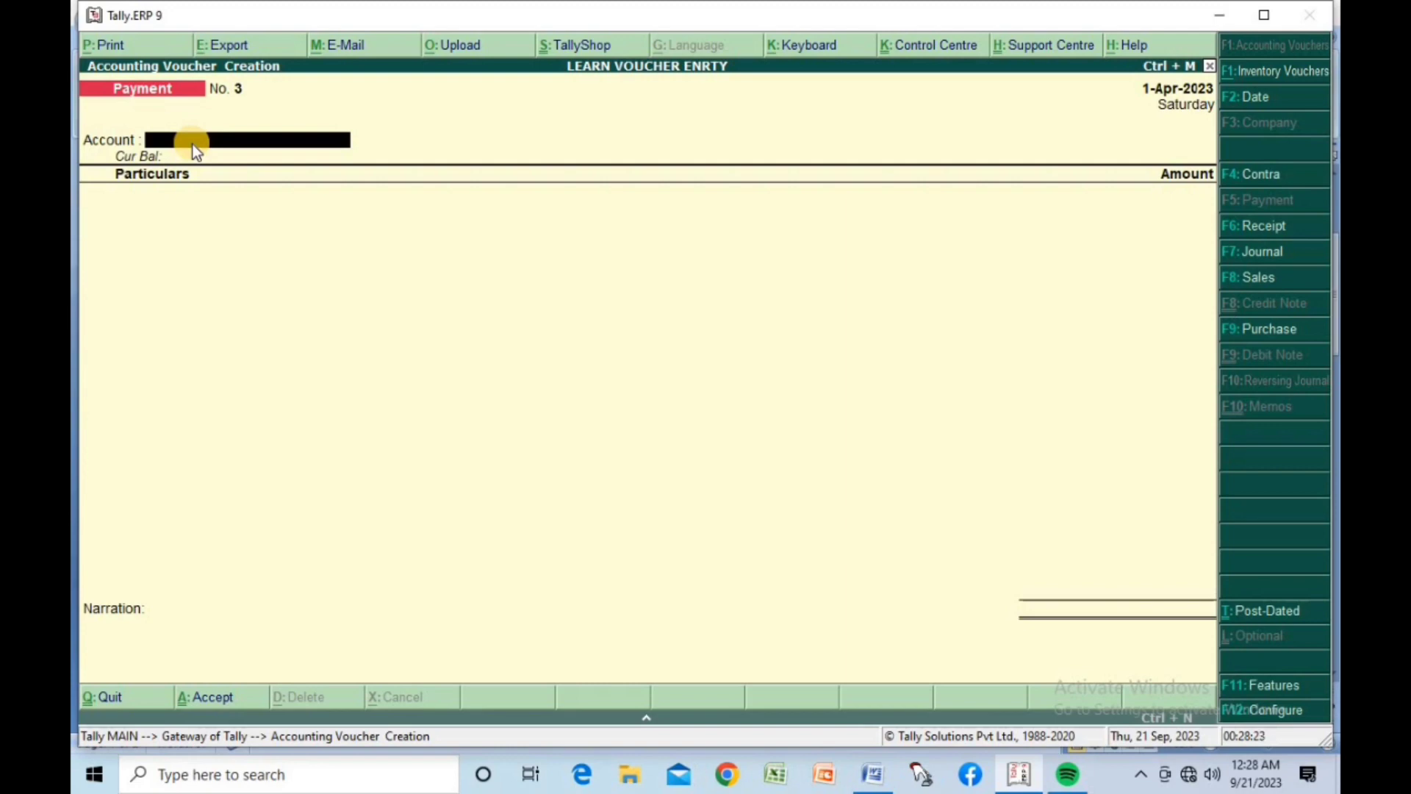
Check the cheque payment entry in the Word document and set BANK as the account of the third Tally payment voucher.
{"action": "left_click", "coordinate": [872, 773]}
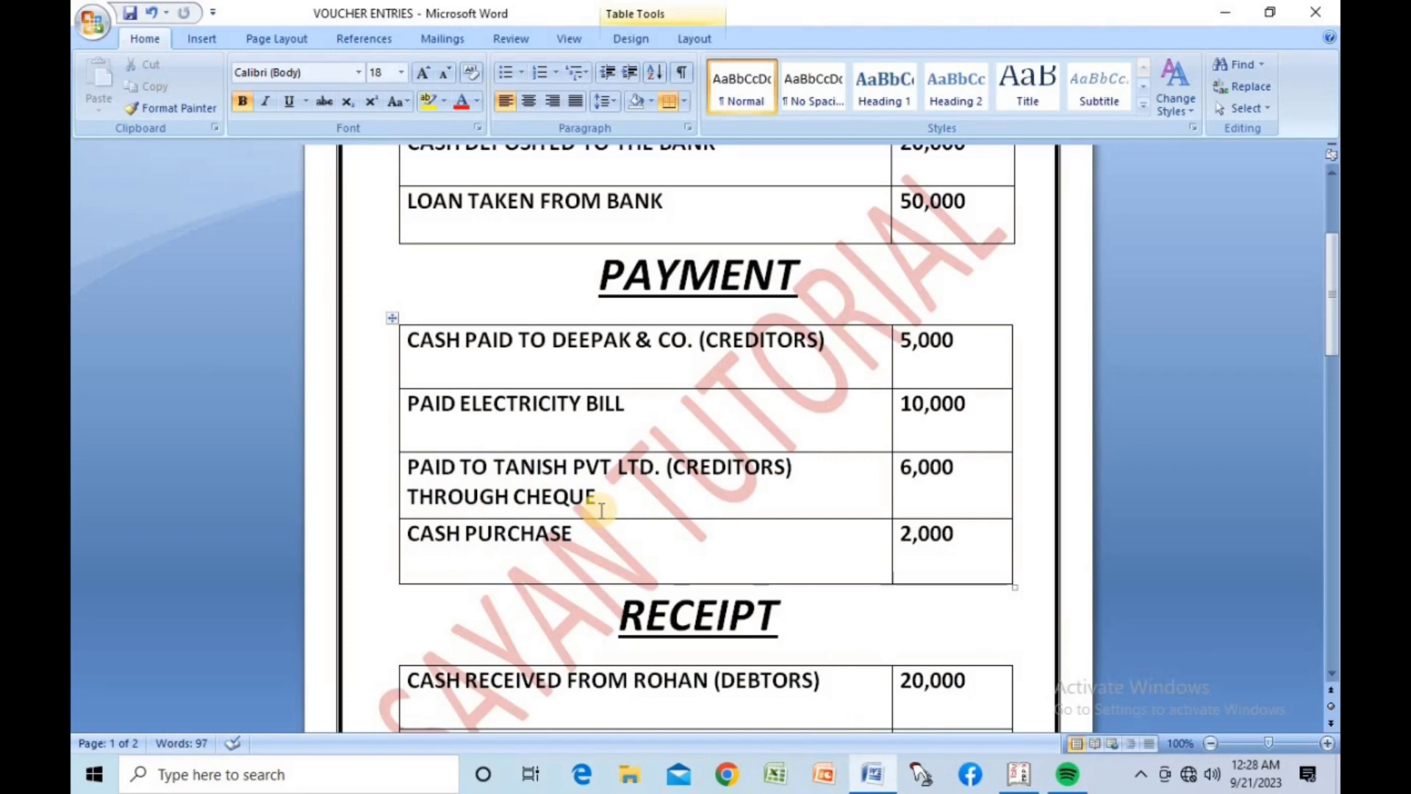
{"action": "left_click", "coordinate": [1022, 775]}
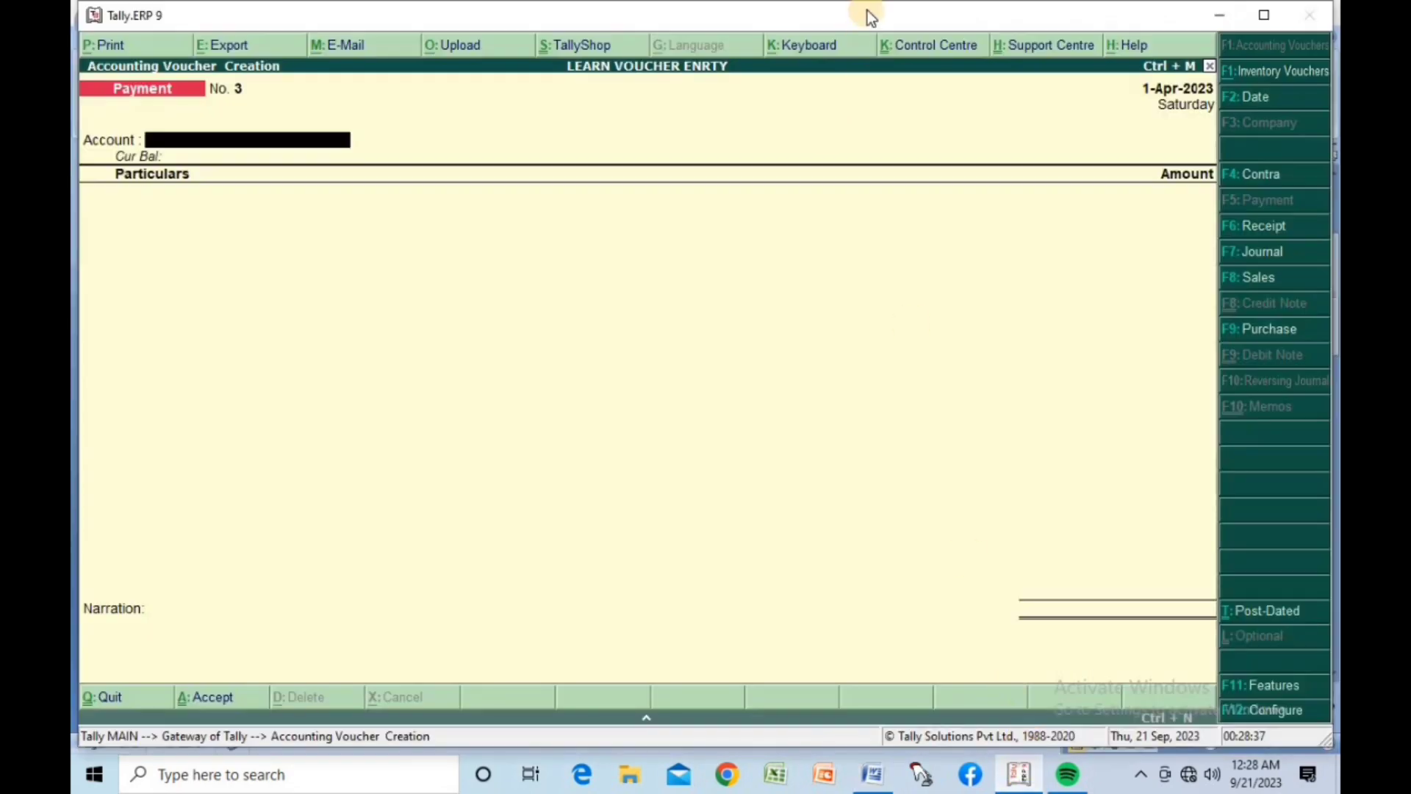
{"action": "type", "text": "B"}
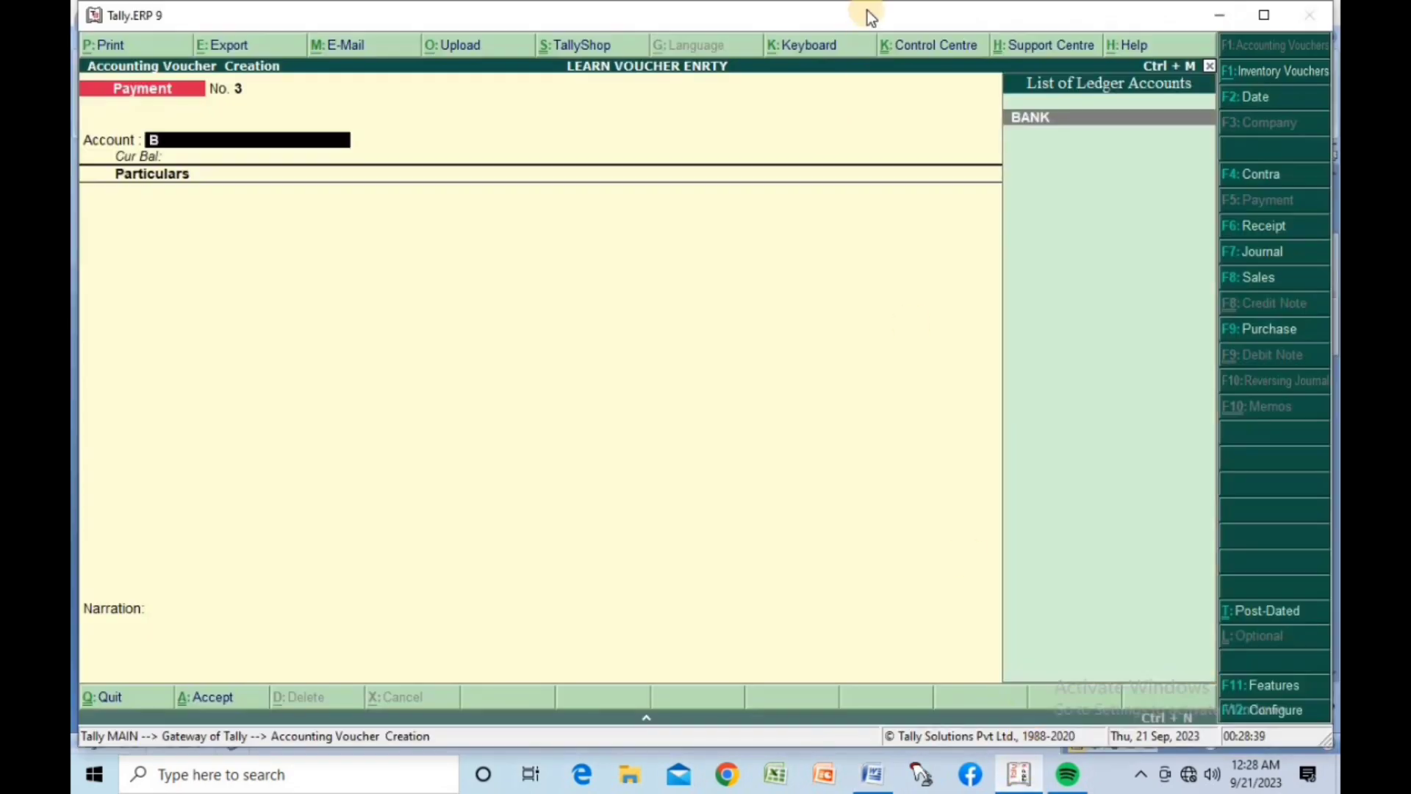
{"action": "key", "text": "Return"}
Enter 6,000 against TANISH PVT LTD. and save the payment voucher without a narration.
{"action": "type", "text": "TA"}
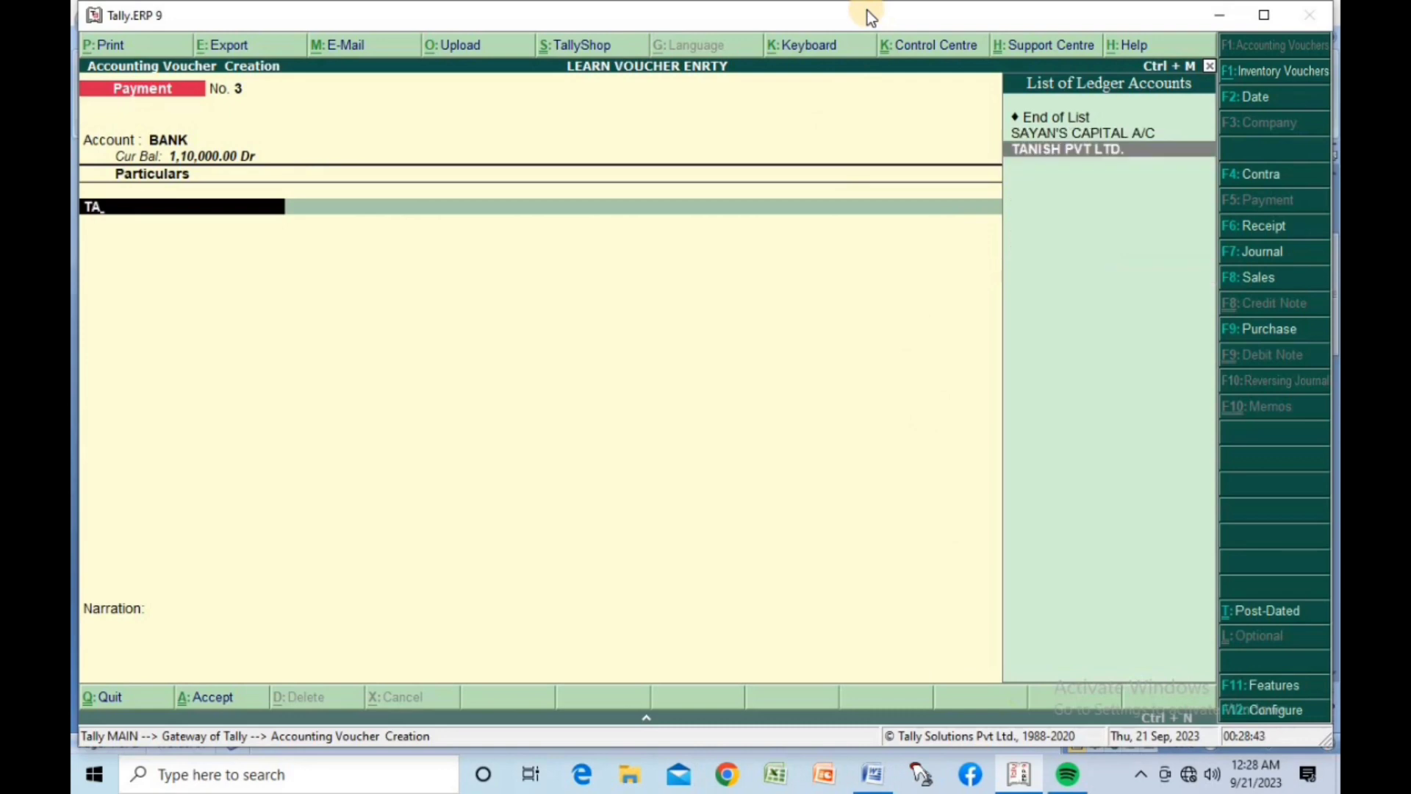
{"action": "key", "text": "Return"}
{"action": "type", "text": "6000"}
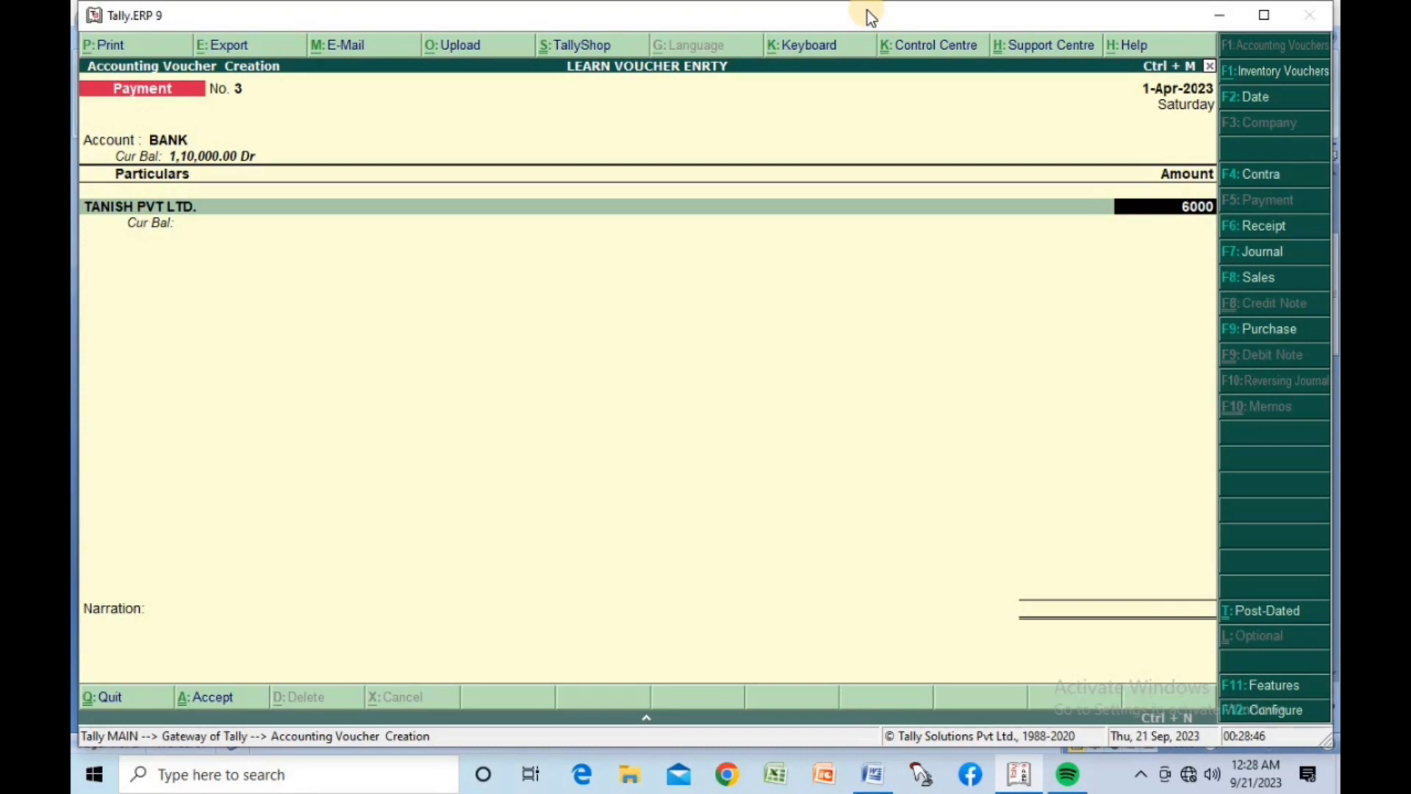
{"action": "key", "text": "Return"}
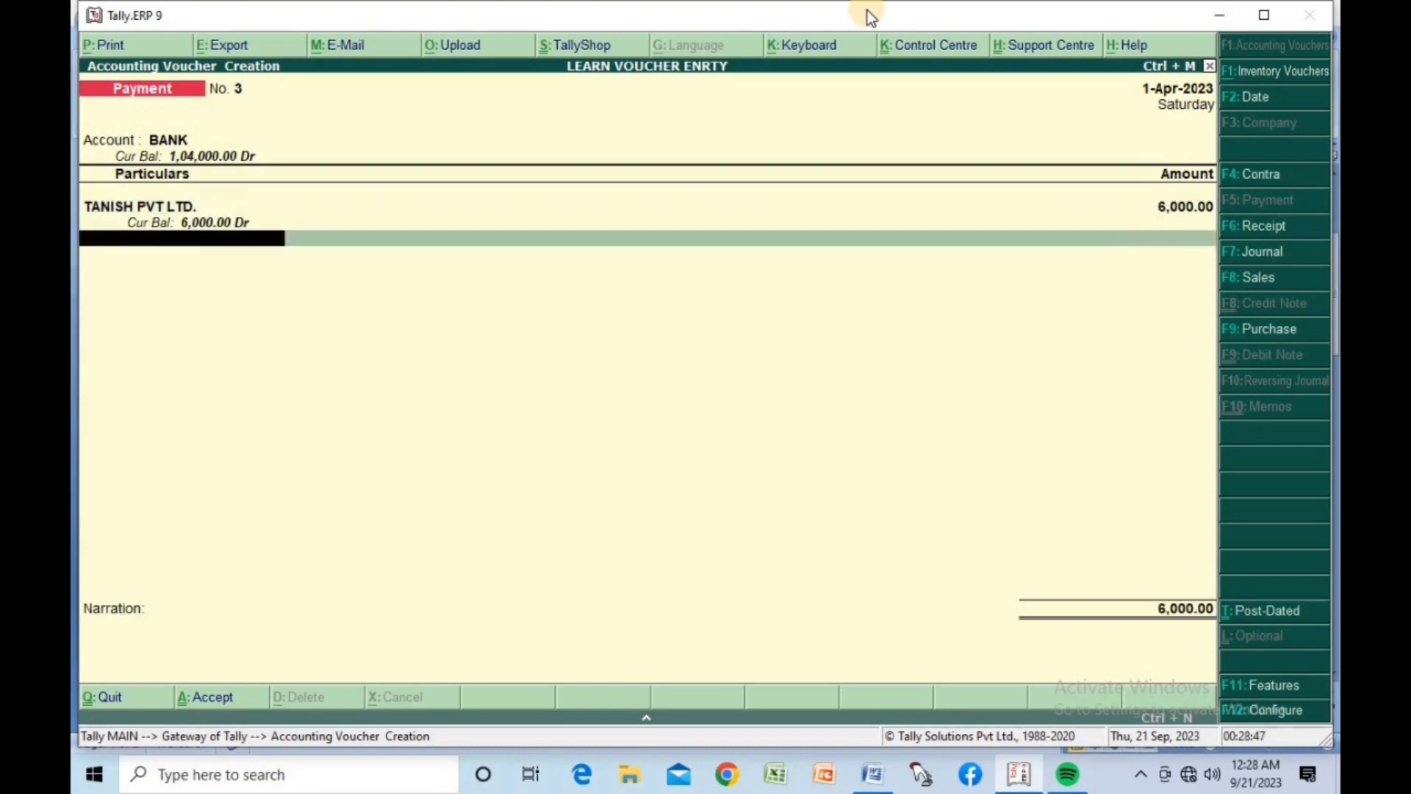
{"action": "key", "text": "Return"}
Check the cash purchase entry in the Word document and set Cash as the account of the fourth Tally payment voucher.
{"action": "key", "text": "alt+Tab"}
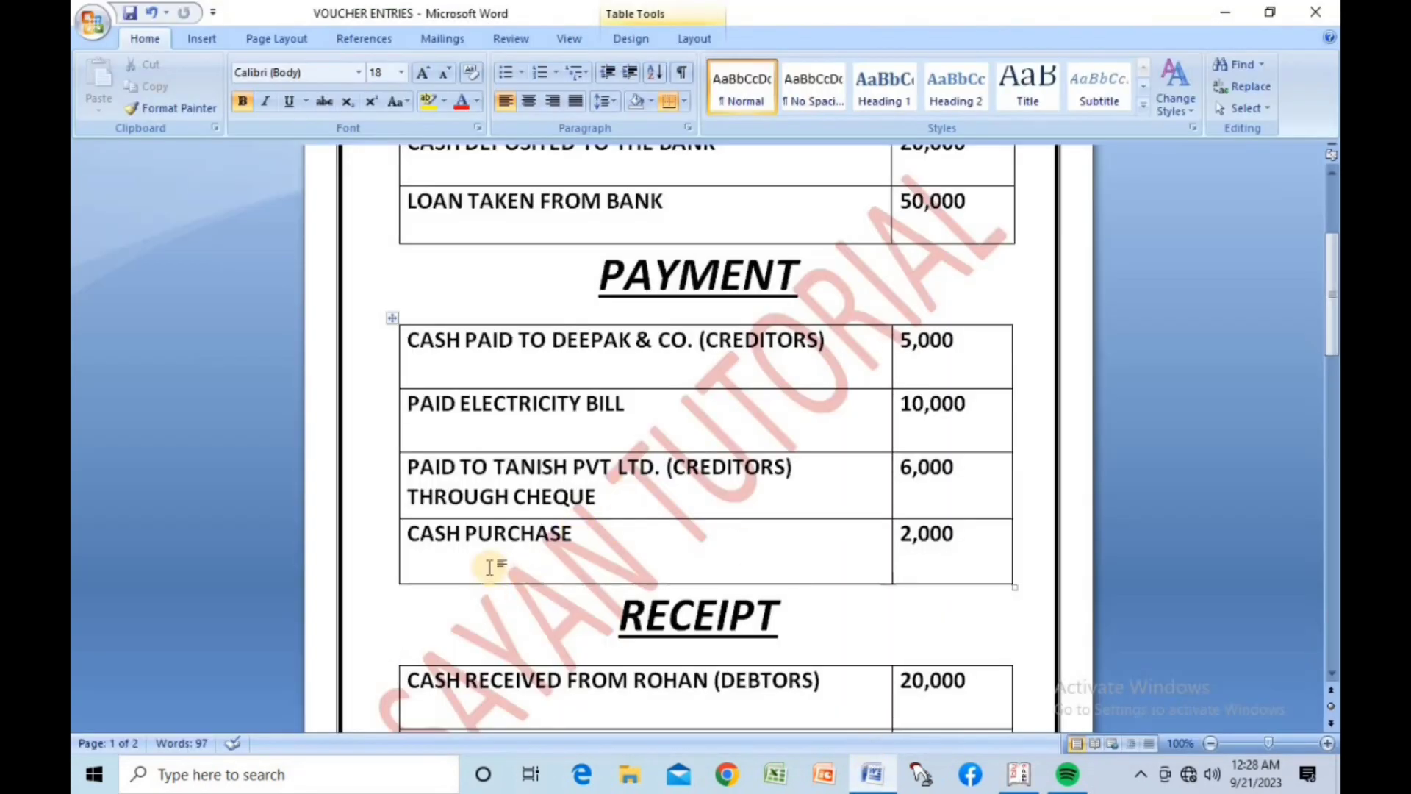
{"action": "key", "text": "alt+Tab"}
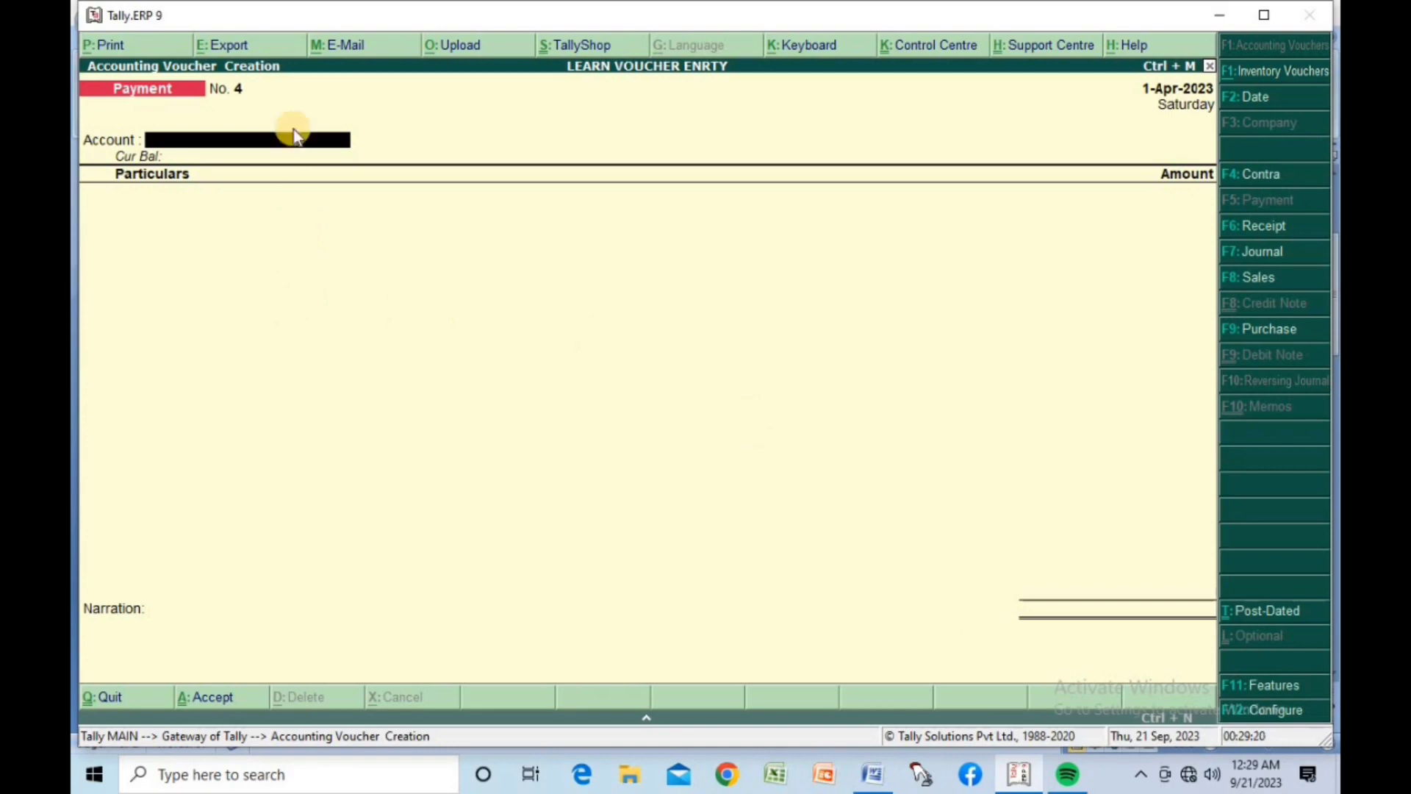
{"action": "type", "text": "C"}
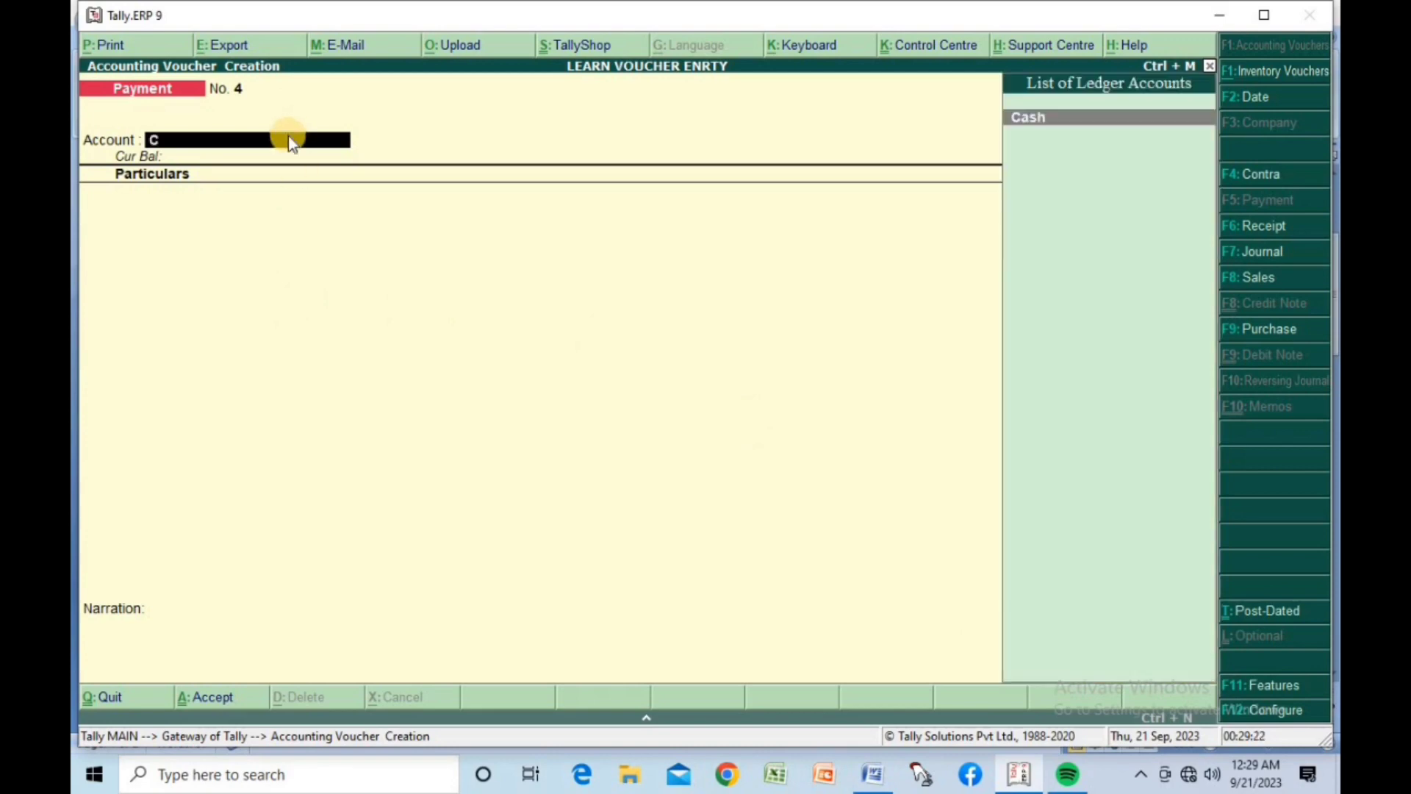
{"action": "key", "text": "Return"}
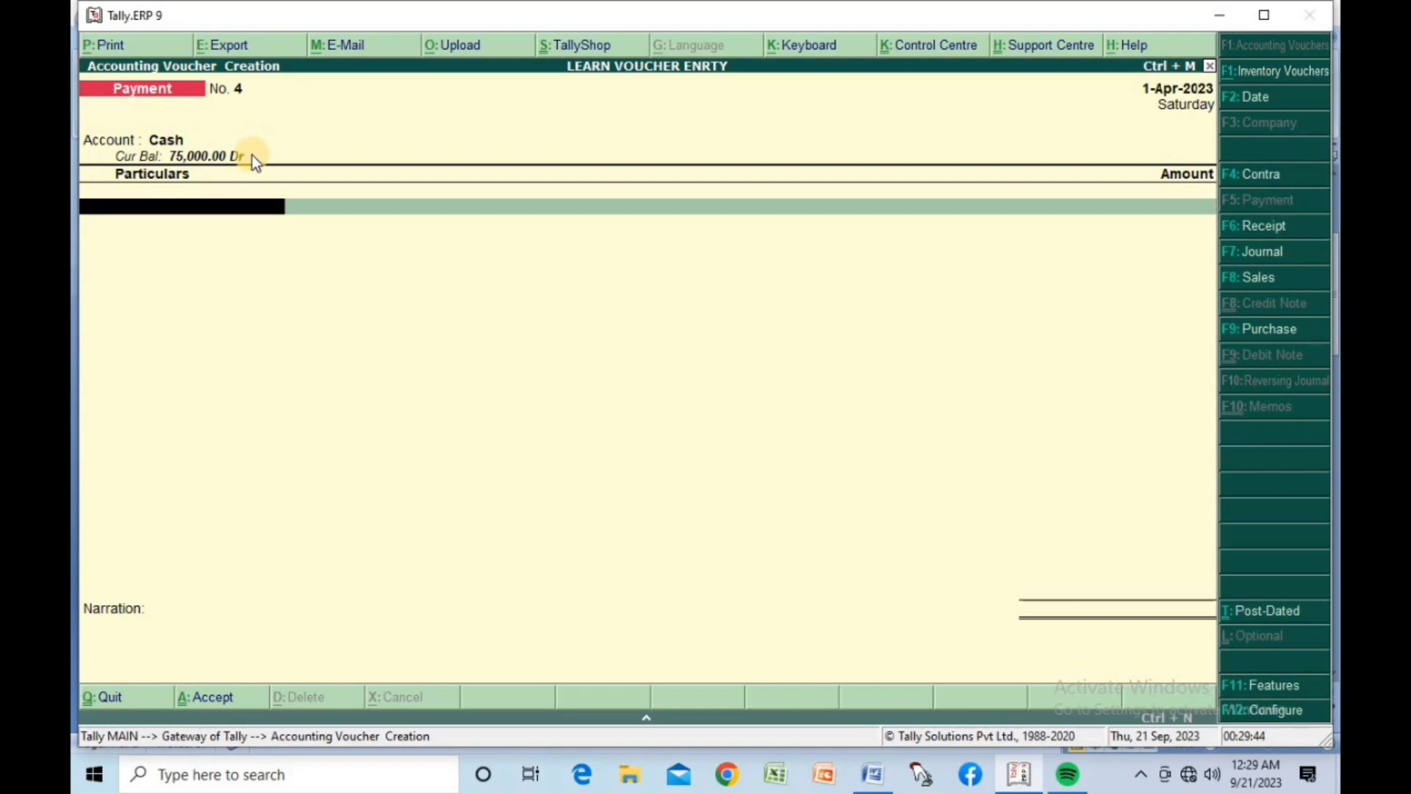
Enter 2,000 against PURCHASE, checking the amount in the Word document, and save the fourth payment voucher without a narration.
{"action": "type", "text": "PU"}
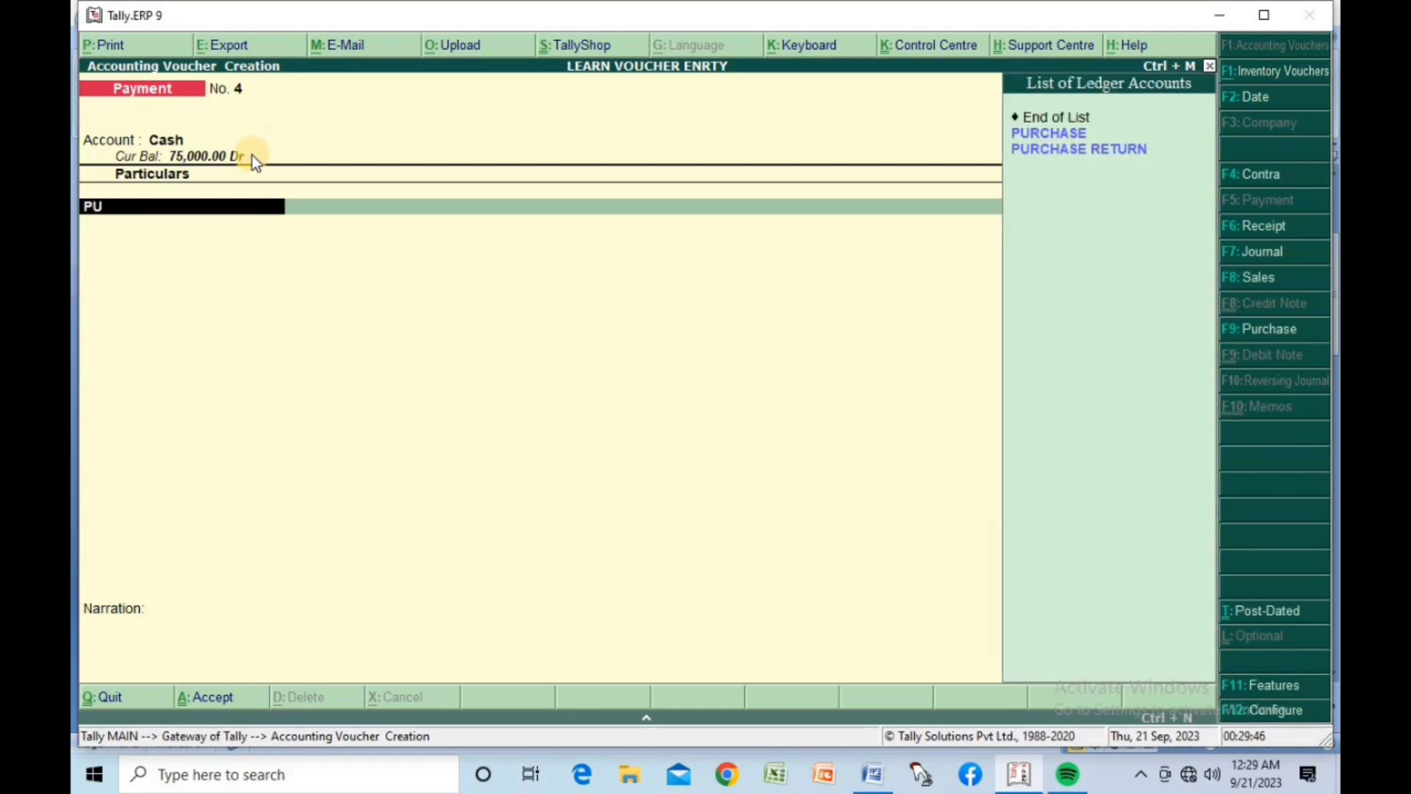
{"action": "key", "text": "Down"}
{"action": "key", "text": "Return"}
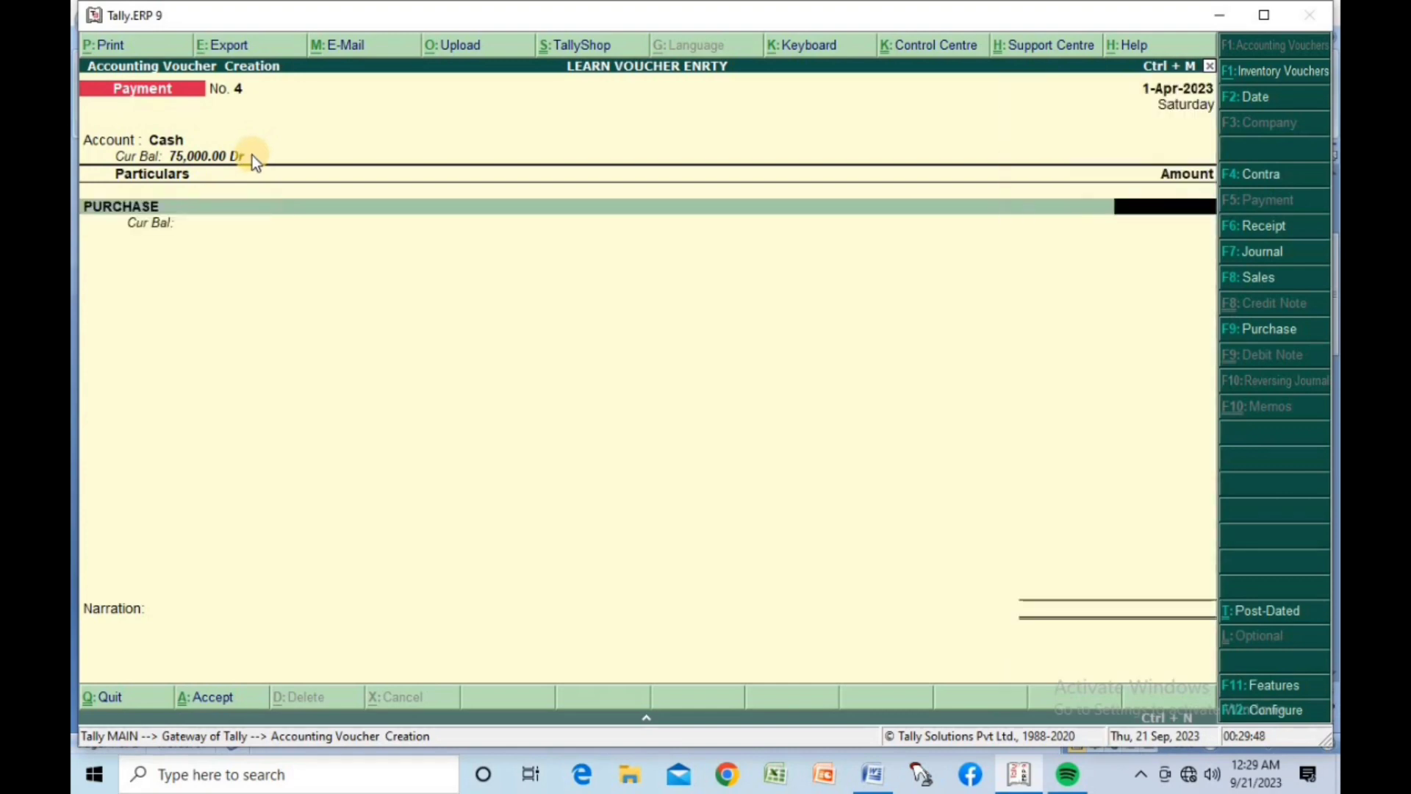
{"action": "left_click", "coordinate": [860, 766]}
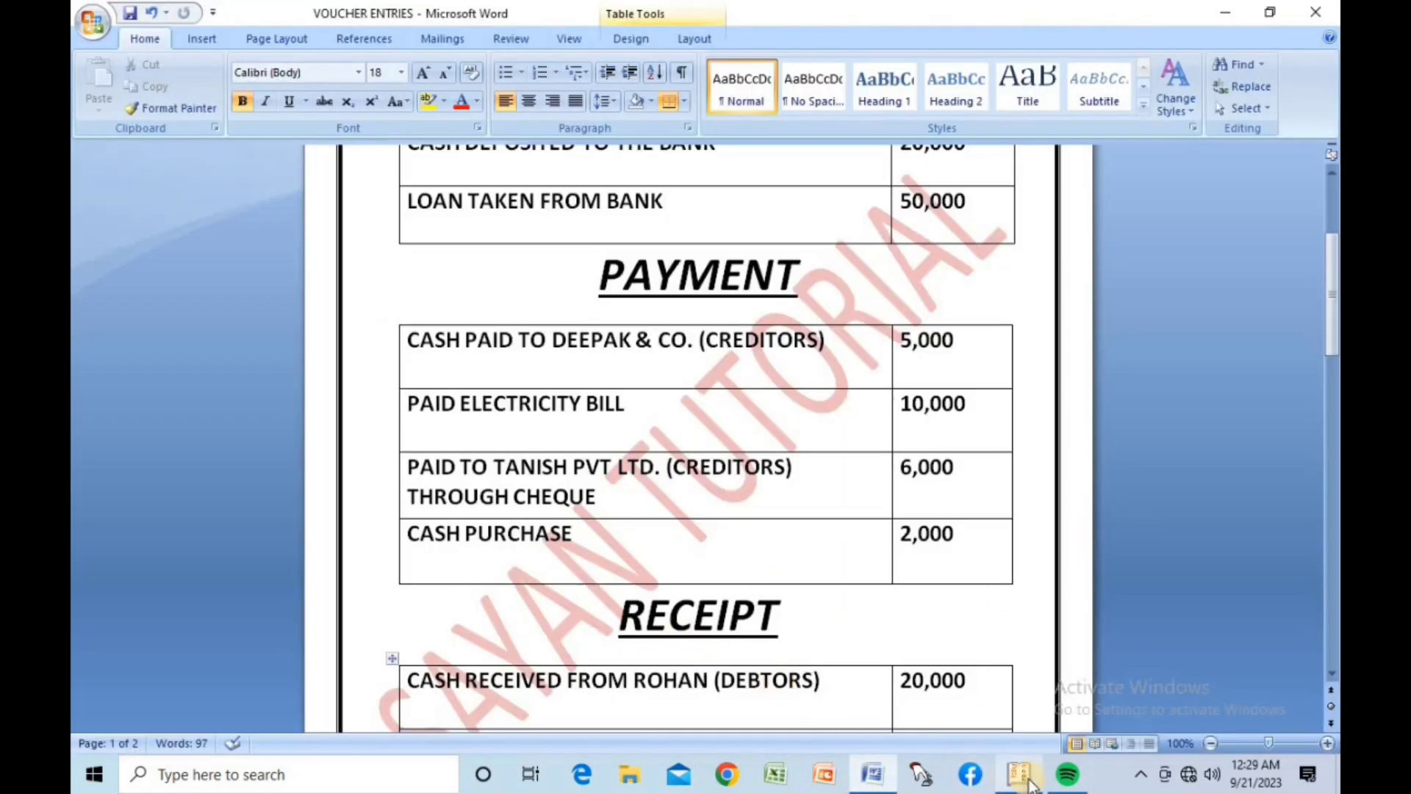
{"action": "mouse_move", "coordinate": [1027, 776]}
{"action": "left_click", "coordinate": [1041, 698]}
{"action": "type", "text": "2000"}
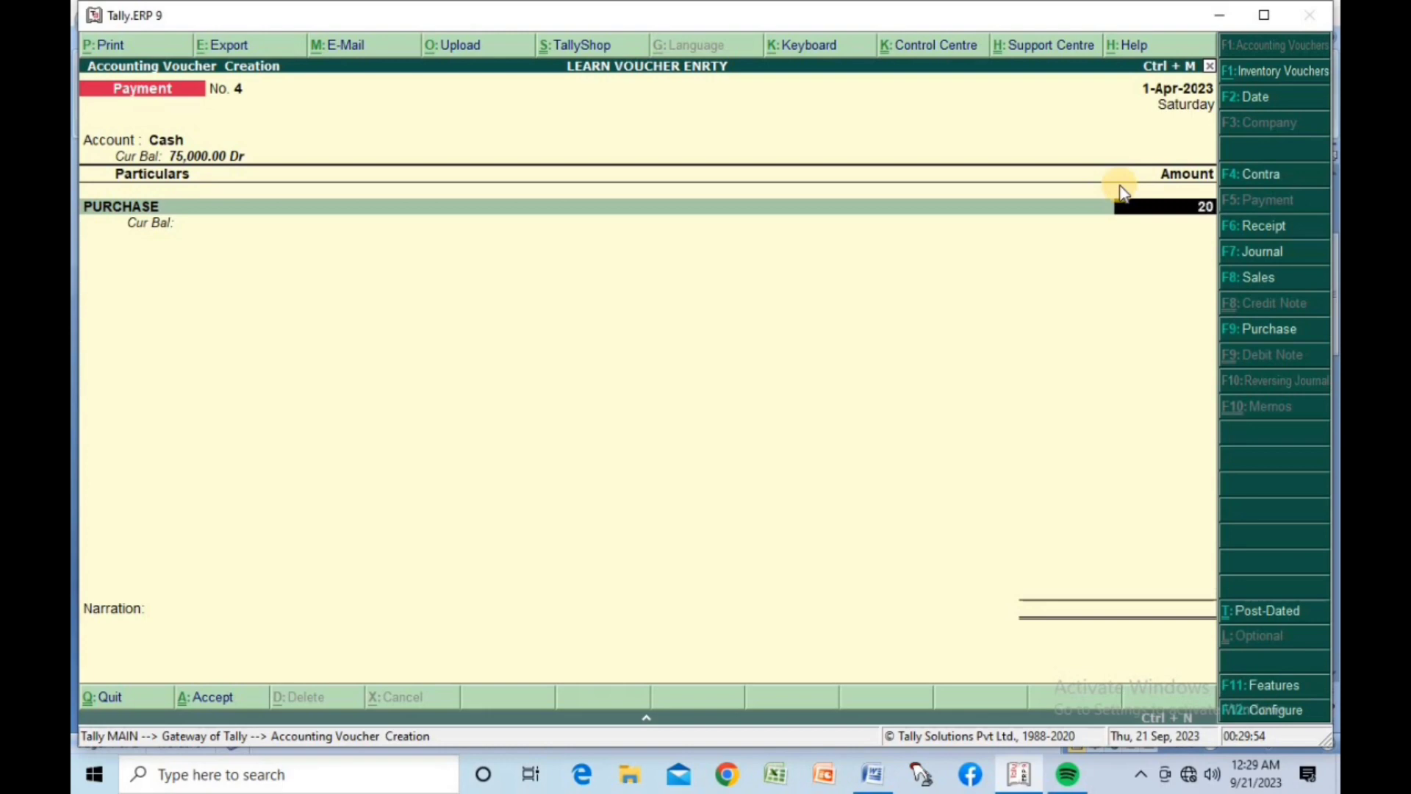
{"action": "key", "text": "Return"}
{"action": "key", "text": "Return"}
{"action": "key", "text": "Return"}
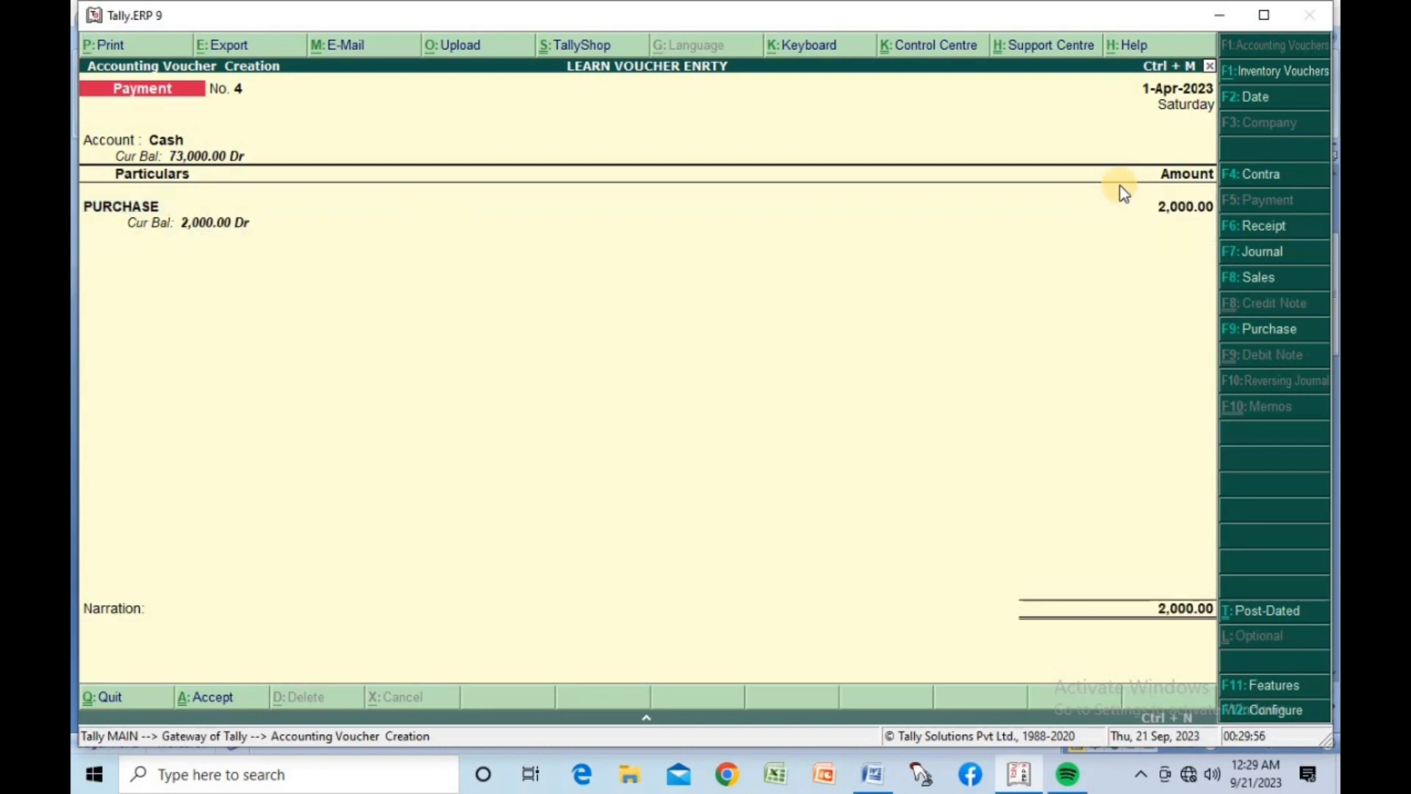
{"action": "key", "text": "Return"}
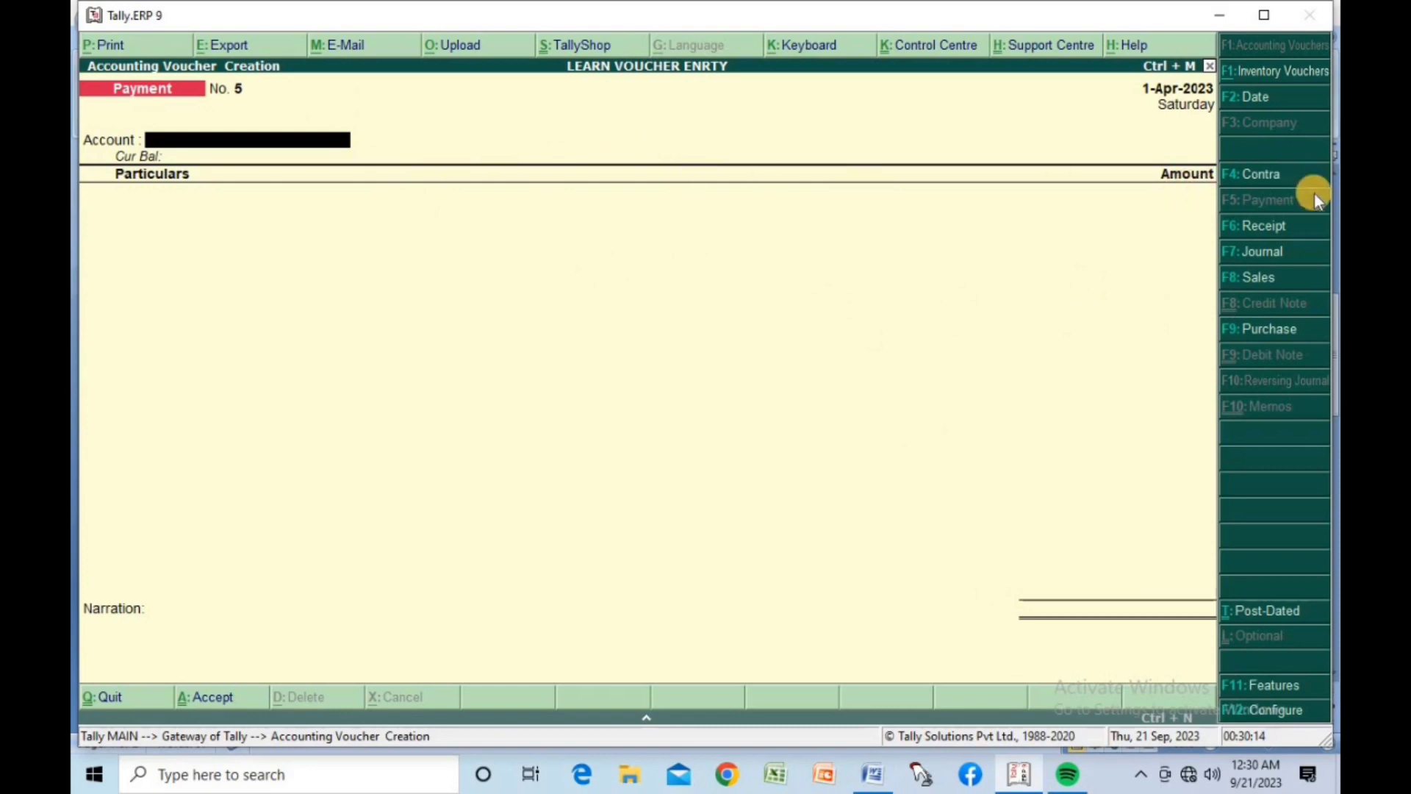
Start a receipt voucher, check the first receipt entry in the Word document and set Cash as the Tally voucher's account.
{"action": "left_click", "coordinate": [1260, 234]}
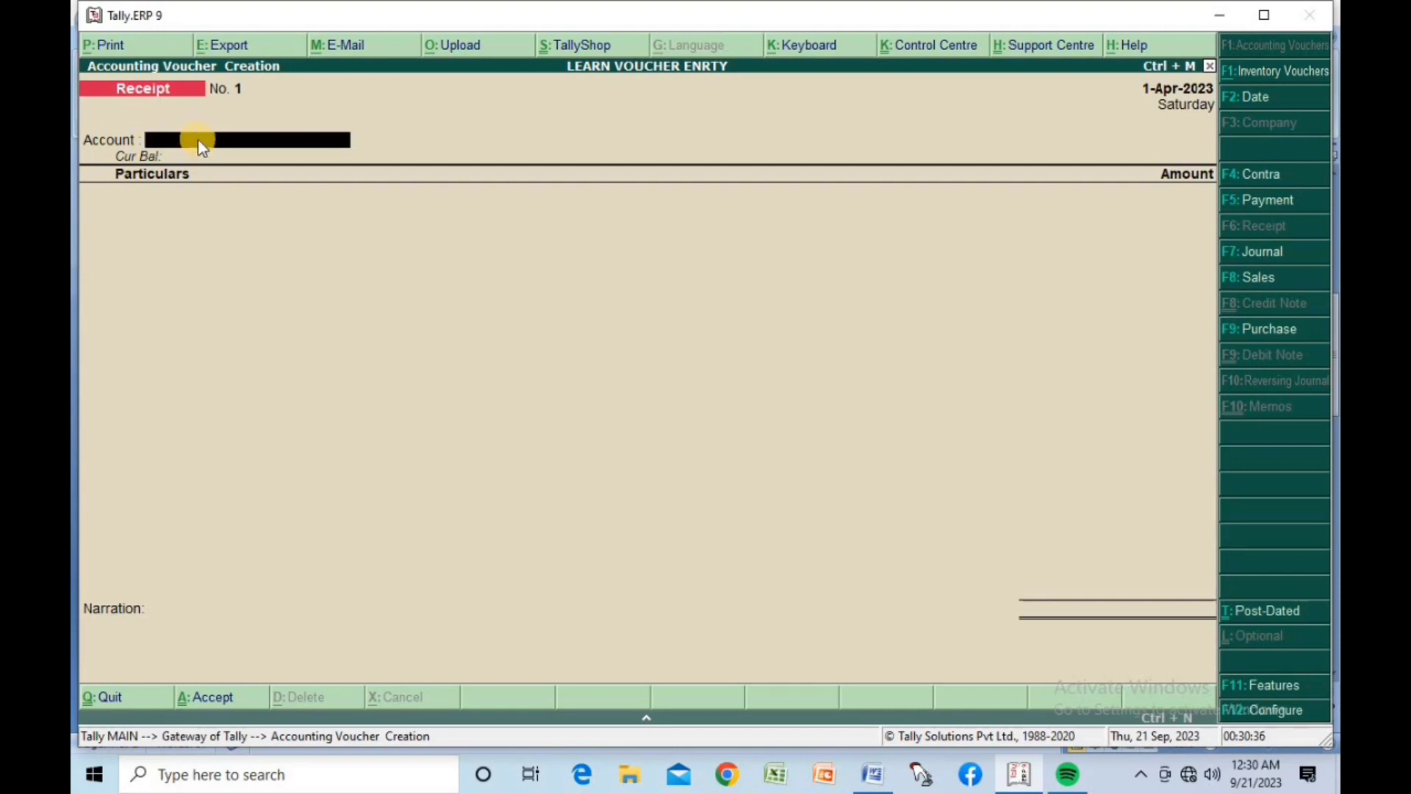
{"action": "left_click", "coordinate": [873, 774]}
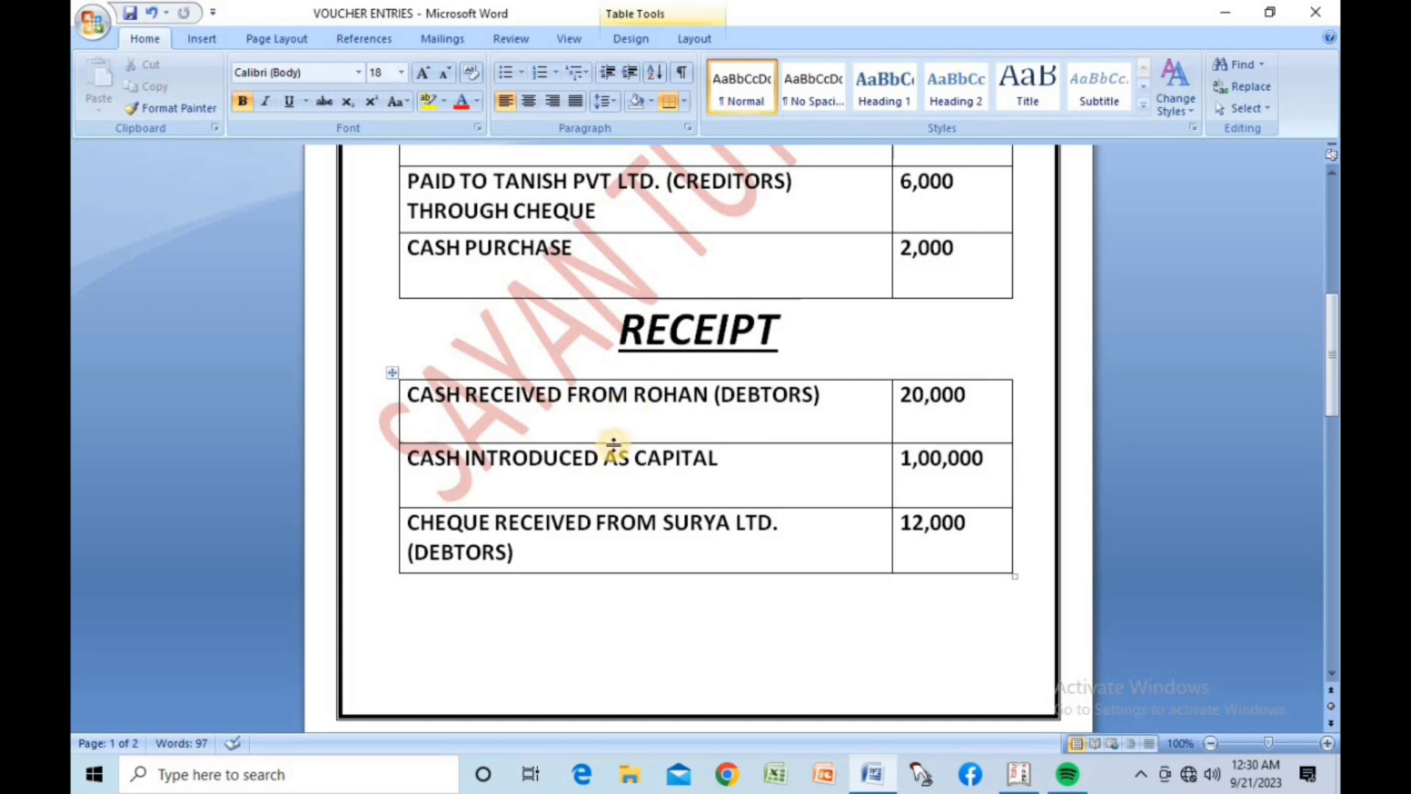
{"action": "left_click", "coordinate": [1019, 774]}
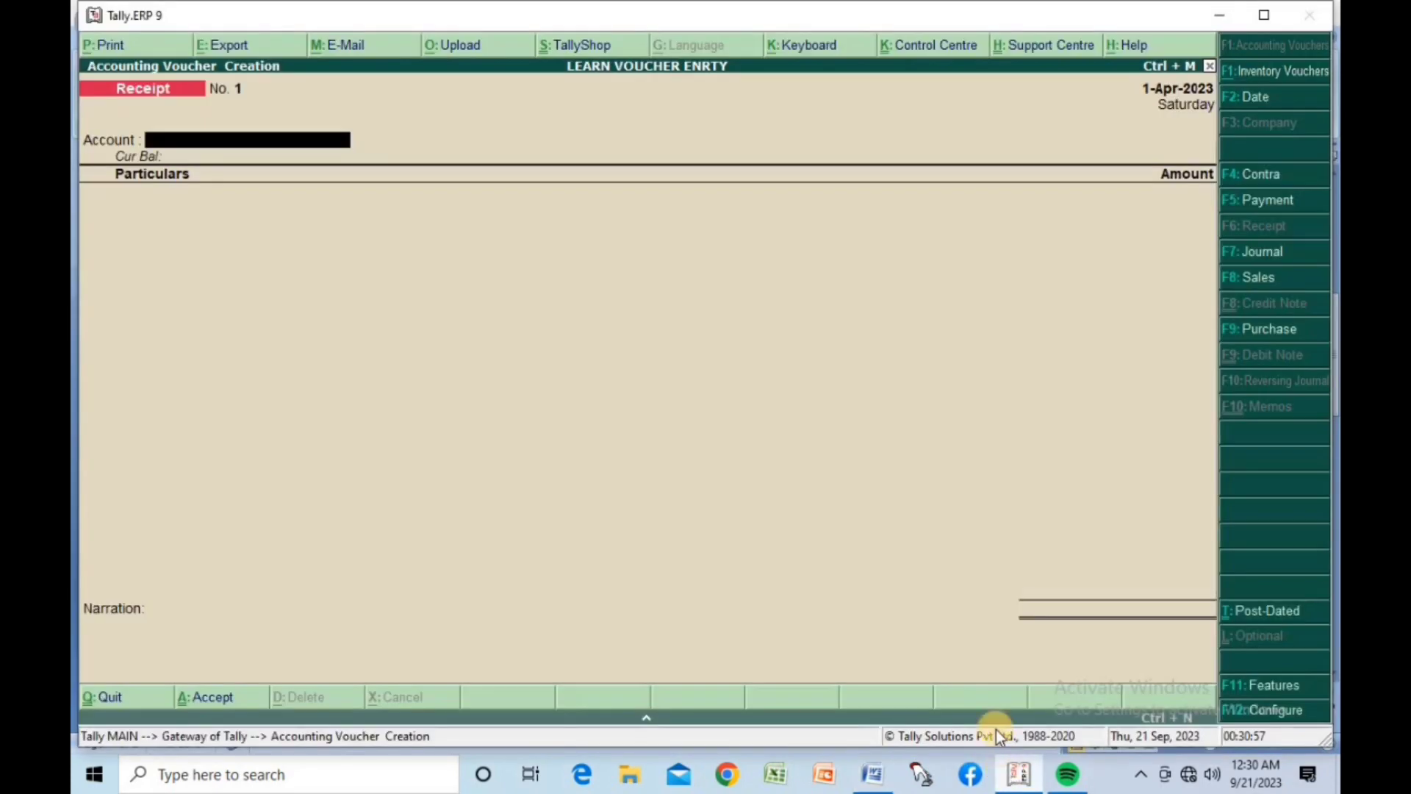
{"action": "type", "text": "Ca"}
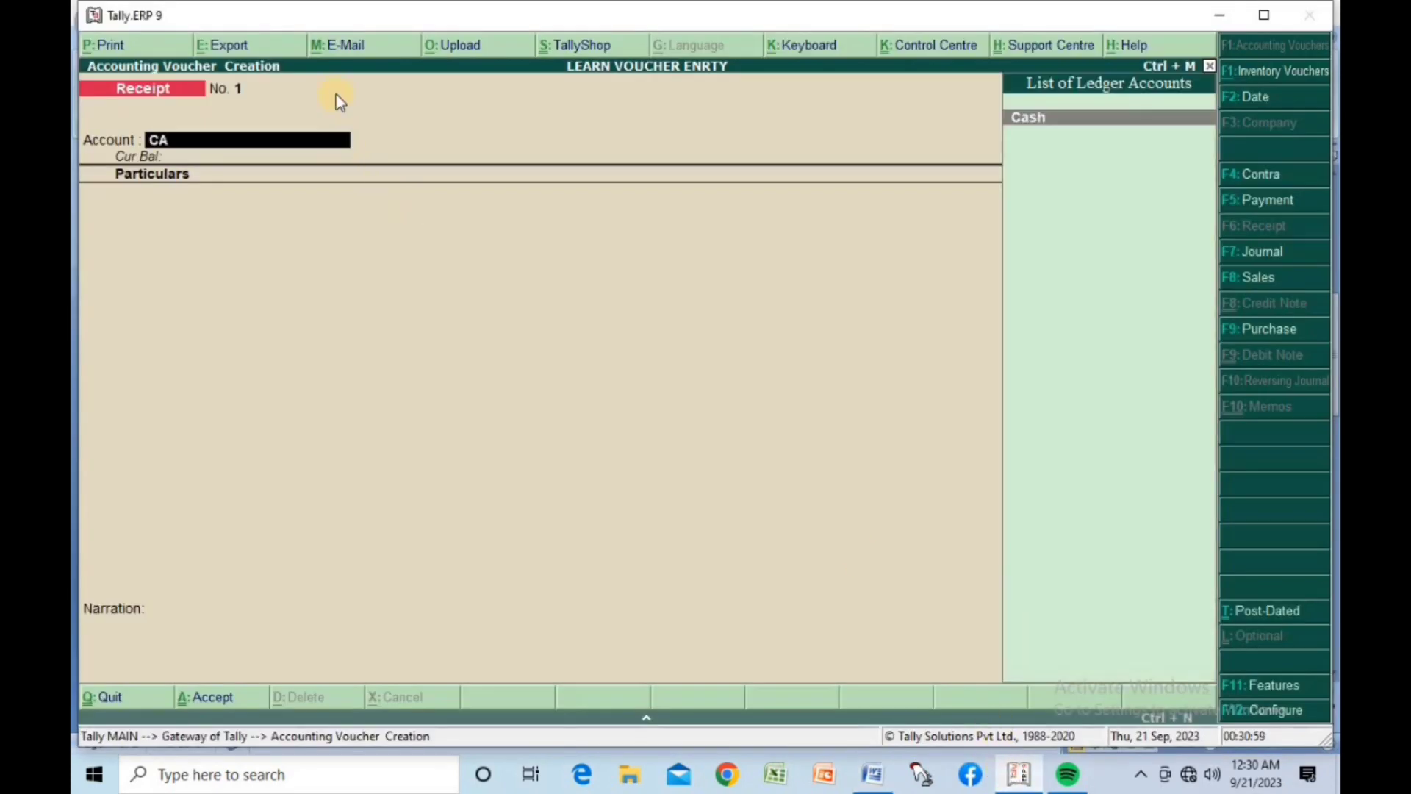
{"action": "key", "text": "Return"}
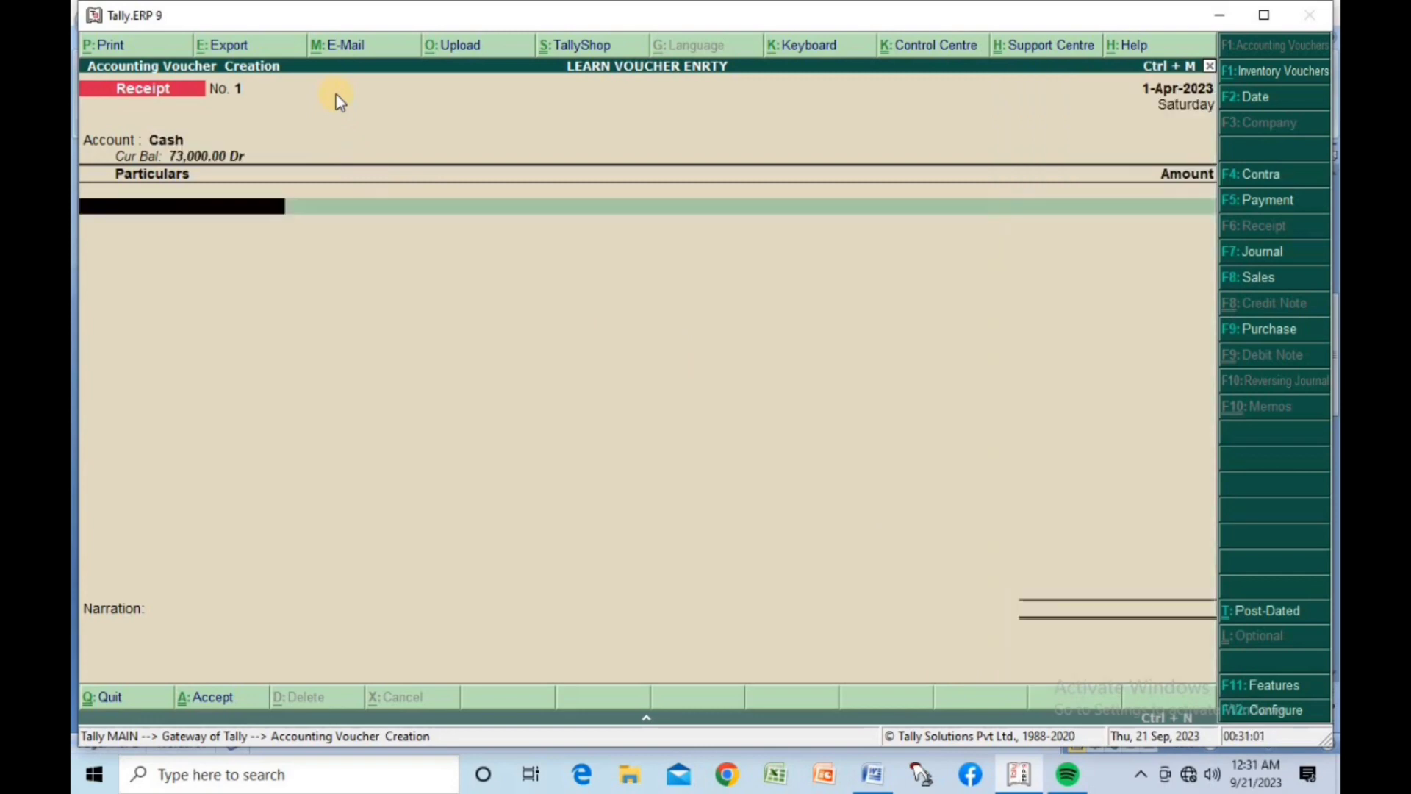
Enter 20,000 against the debtor named in the Word document's first receipt entry and save the receipt voucher without a narration.
{"action": "type", "text": "R"}
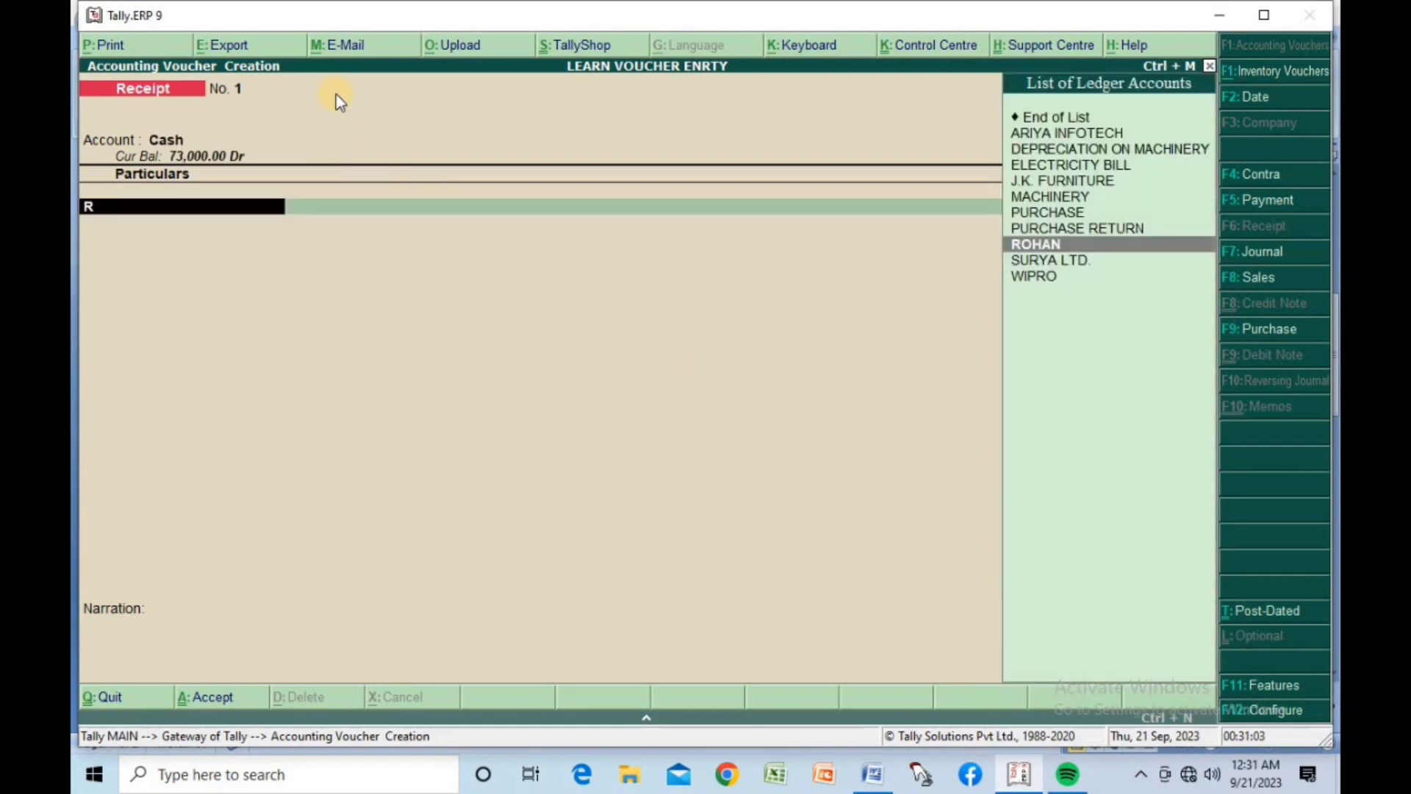
{"action": "key", "text": "Return"}
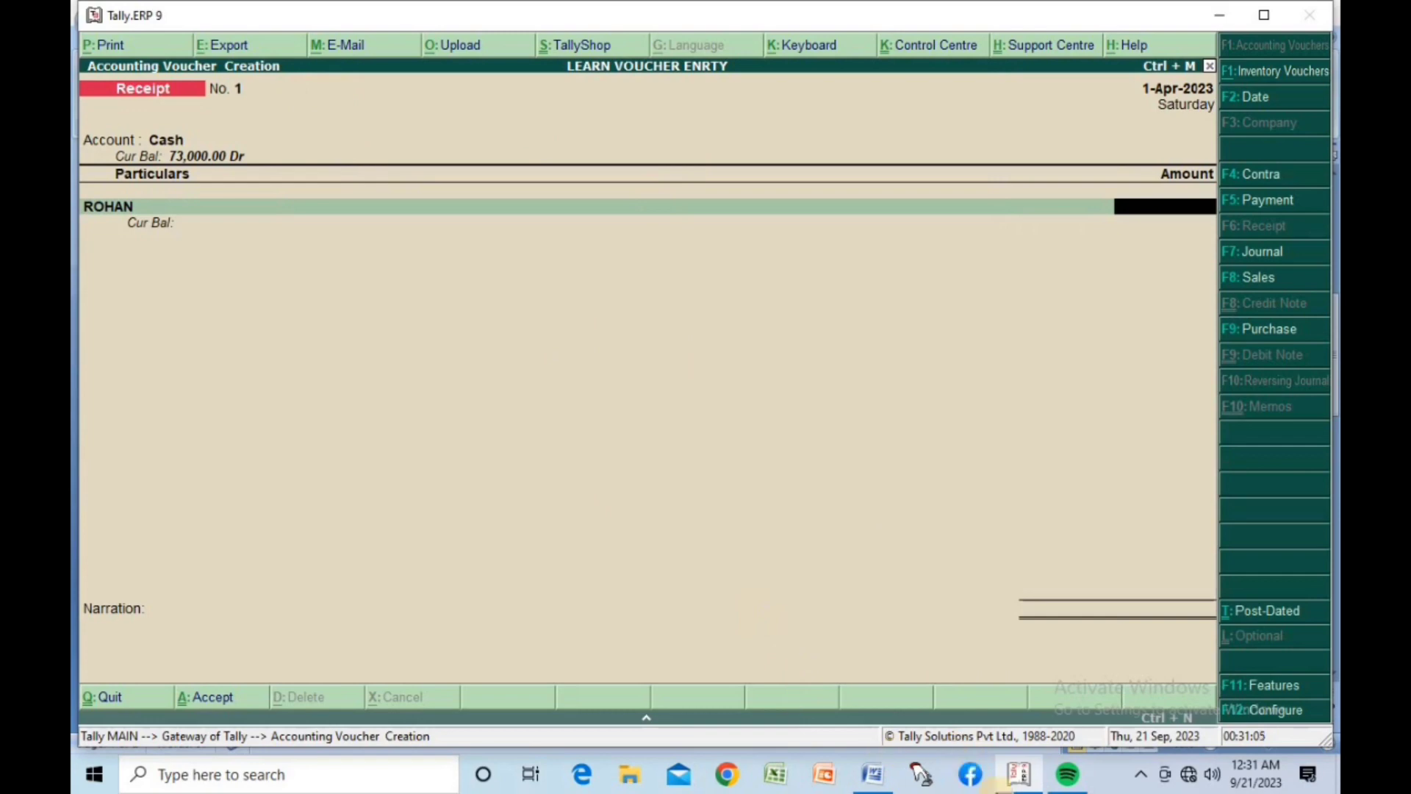
{"action": "left_click", "coordinate": [872, 774]}
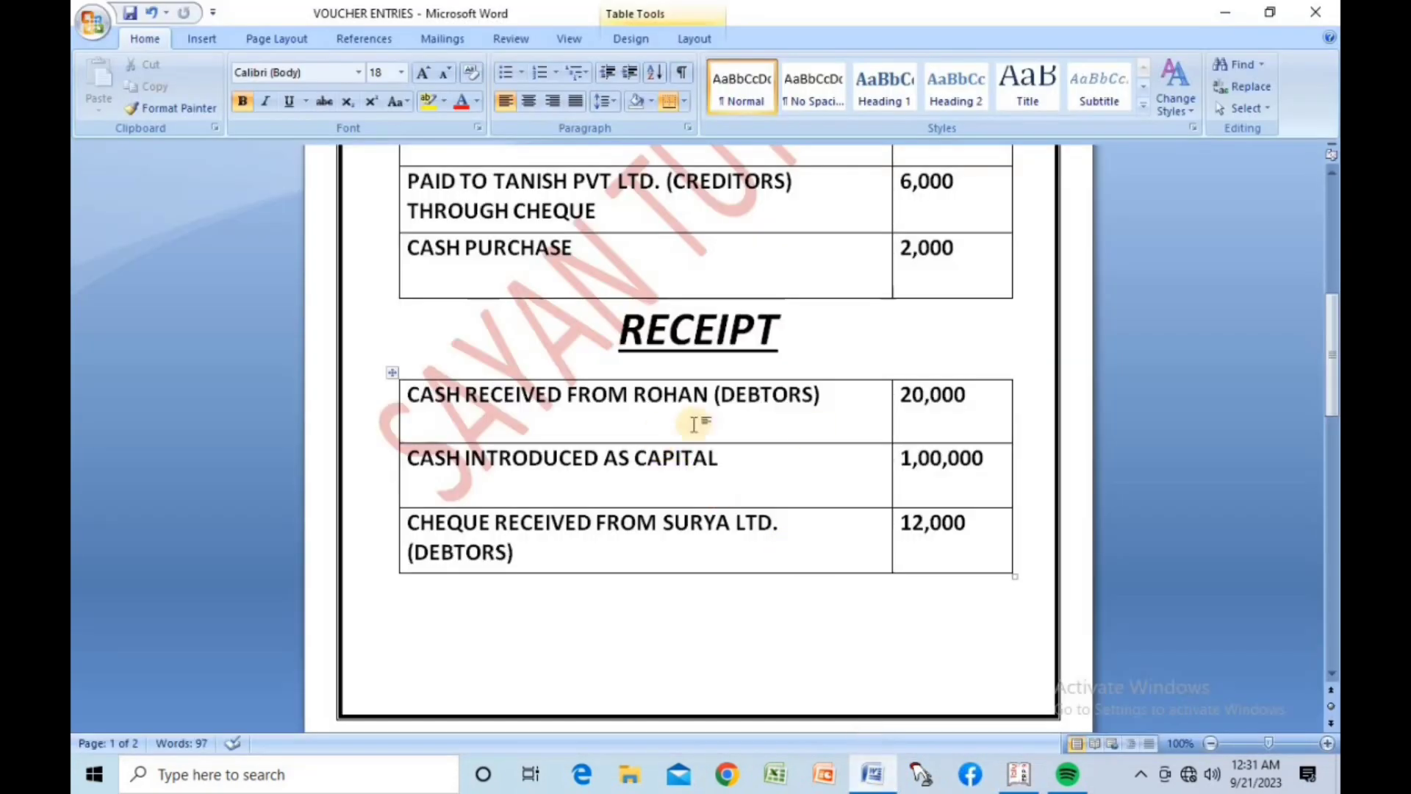
{"action": "left_click", "coordinate": [1032, 785]}
{"action": "type", "text": "2"}
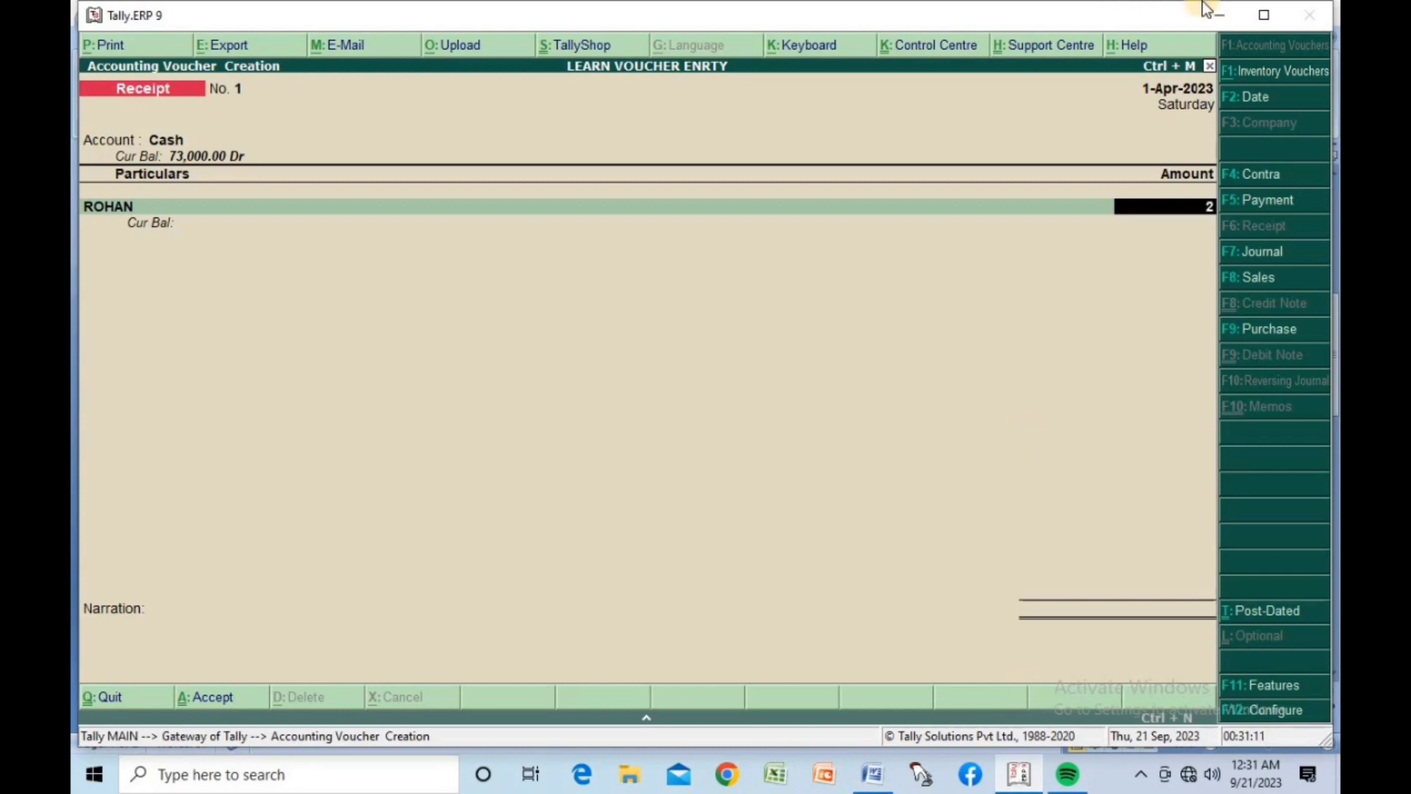
{"action": "type", "text": "0000"}
{"action": "key", "text": "Return"}
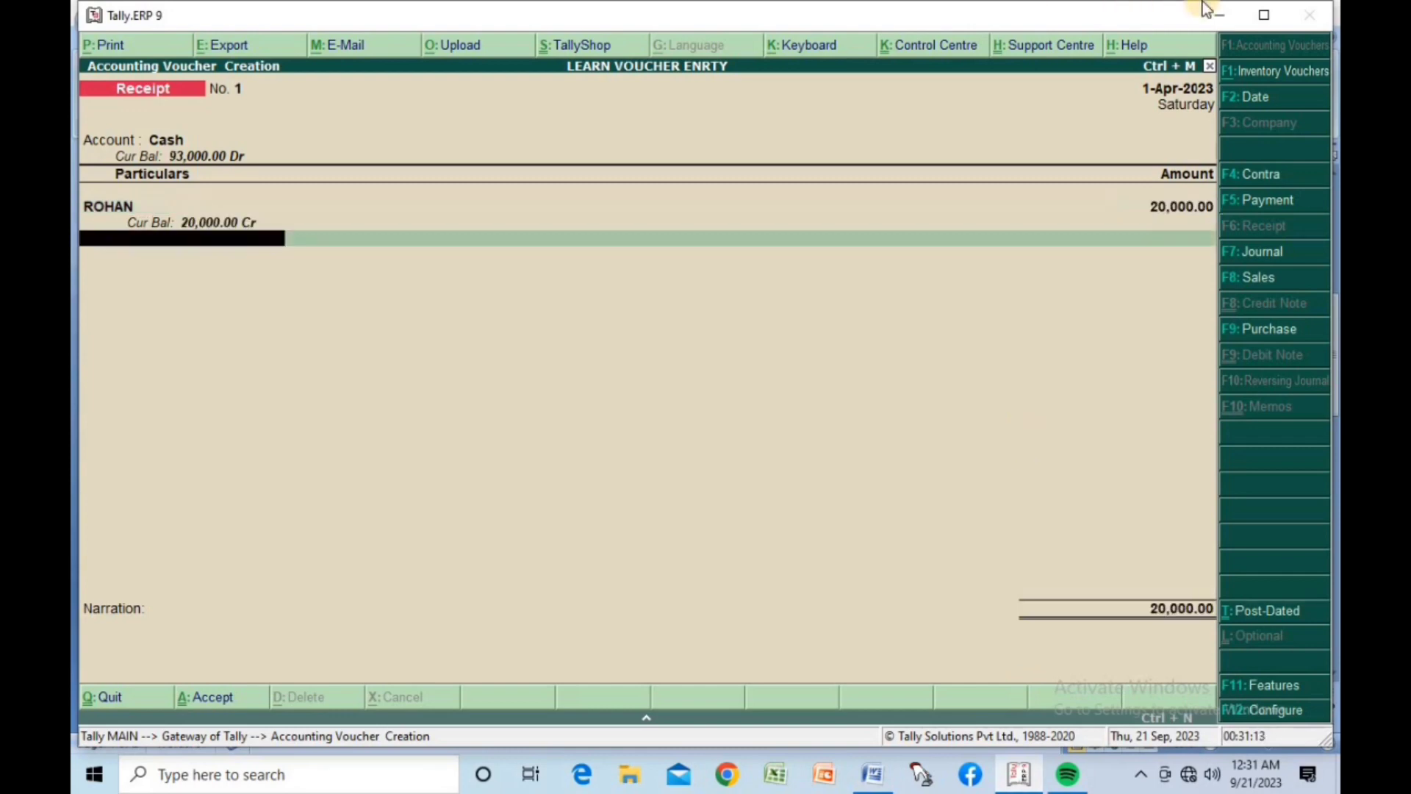
{"action": "key", "text": "Return"}
{"action": "key", "text": "Return"}
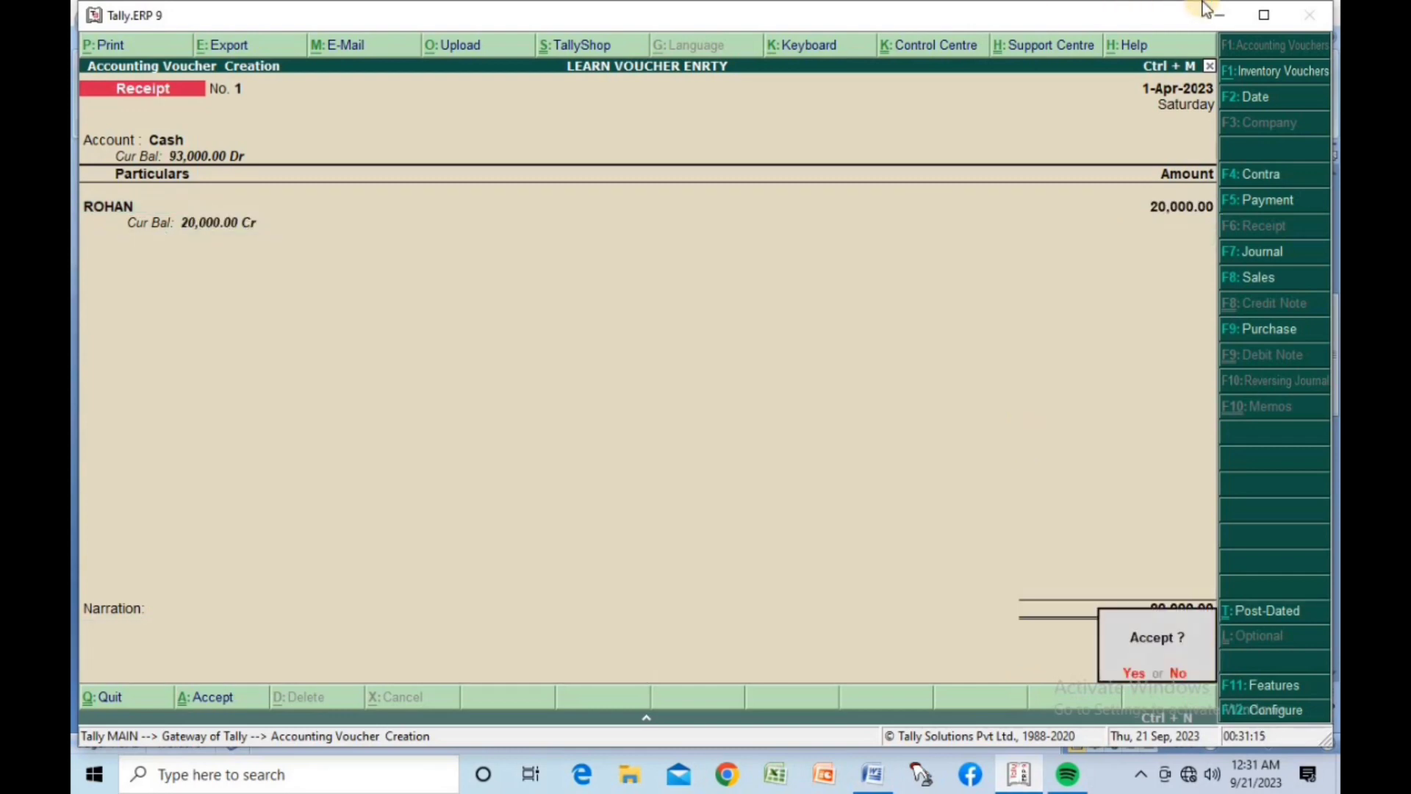
Check the capital introduction entry in the Word document and set Cash as the account of the second Tally receipt voucher.
{"action": "left_click", "coordinate": [1212, 12]}
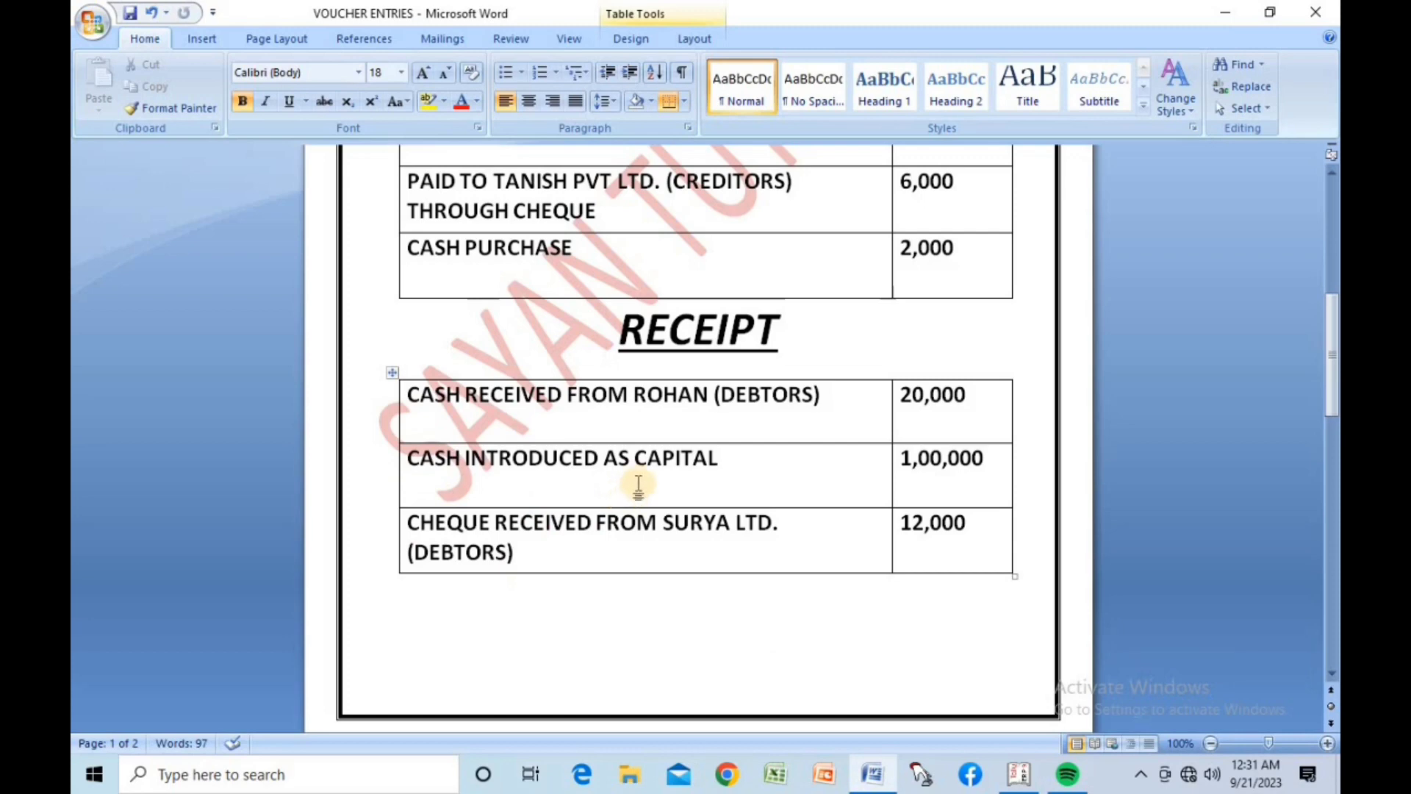
{"action": "mouse_move", "coordinate": [1008, 773]}
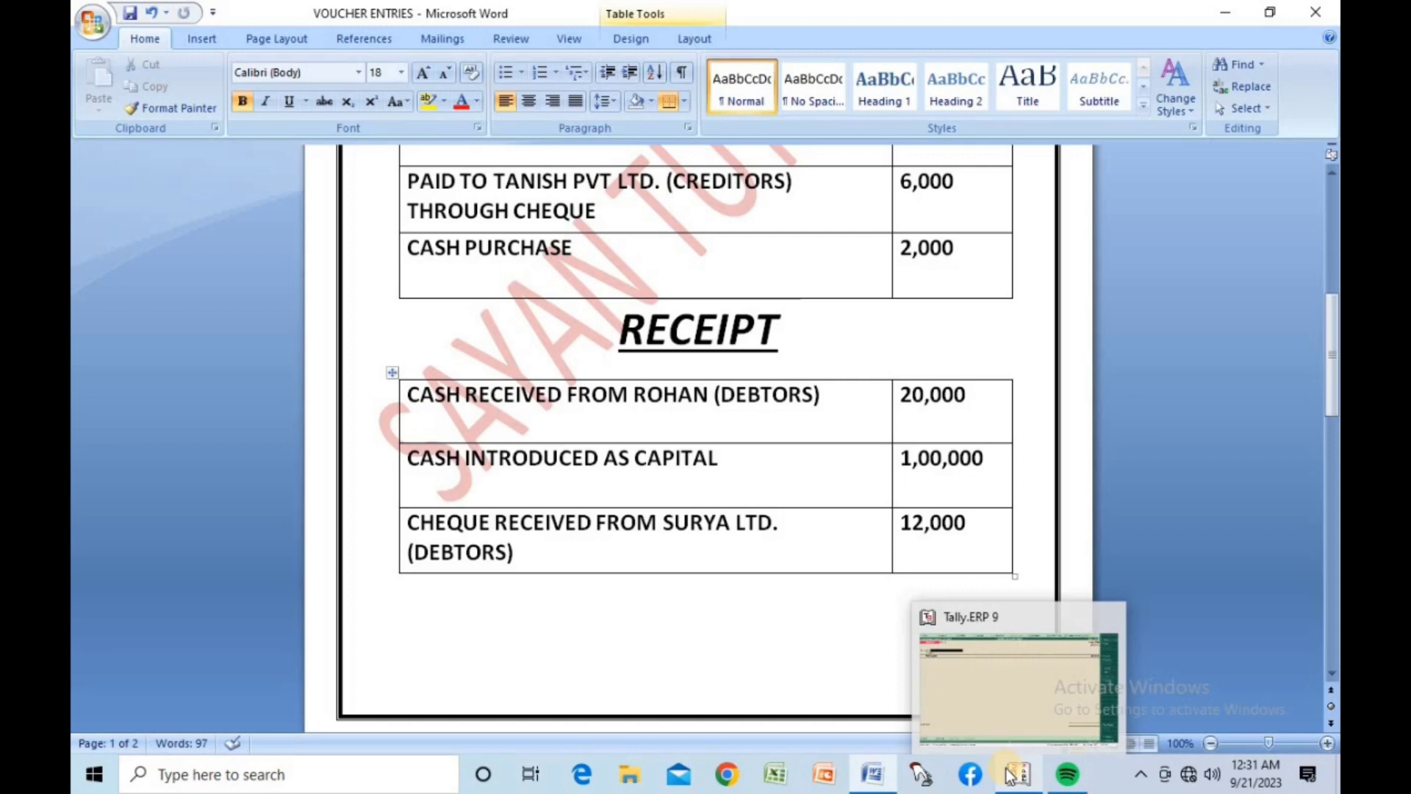
{"action": "left_click", "coordinate": [1011, 775]}
{"action": "type", "text": "CA"}
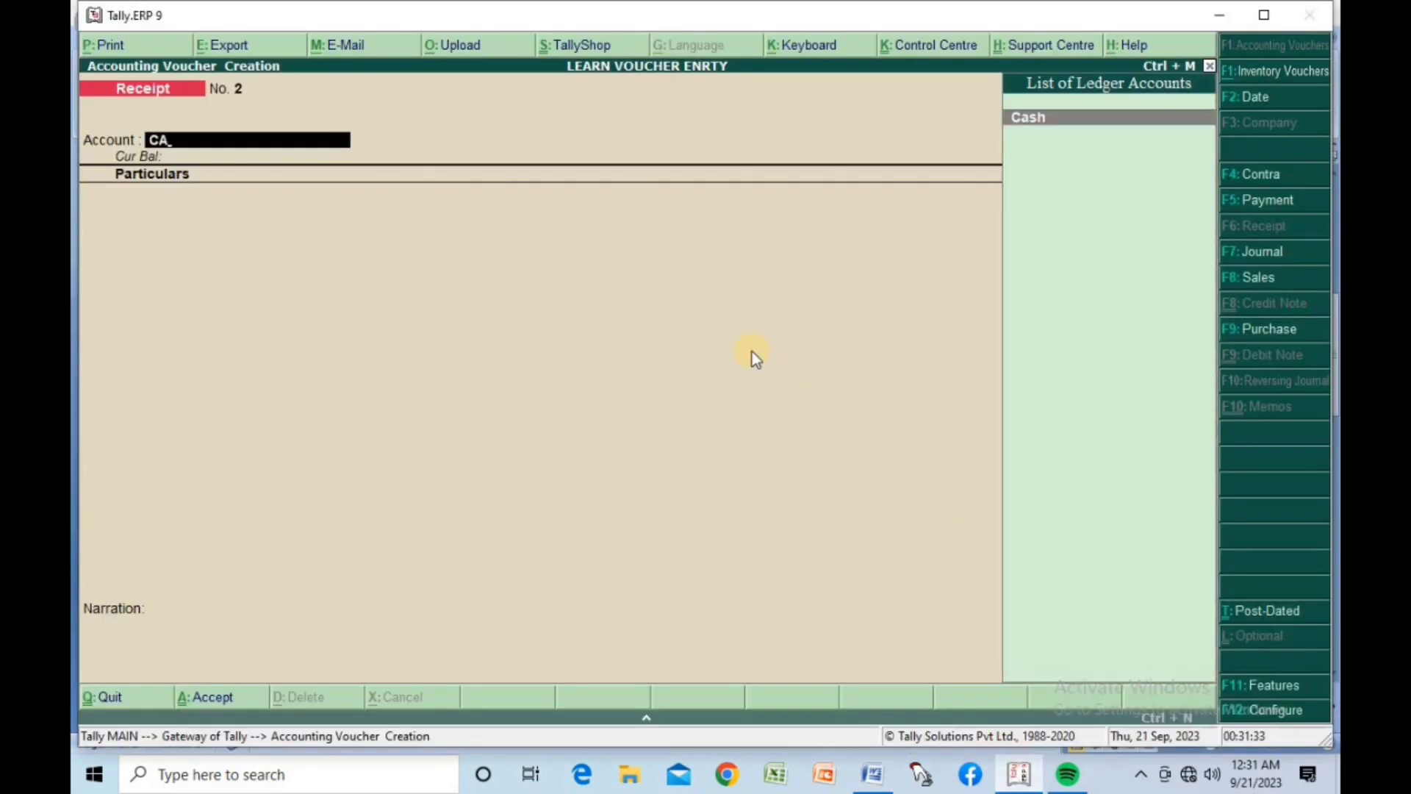
{"action": "key", "text": "Return"}
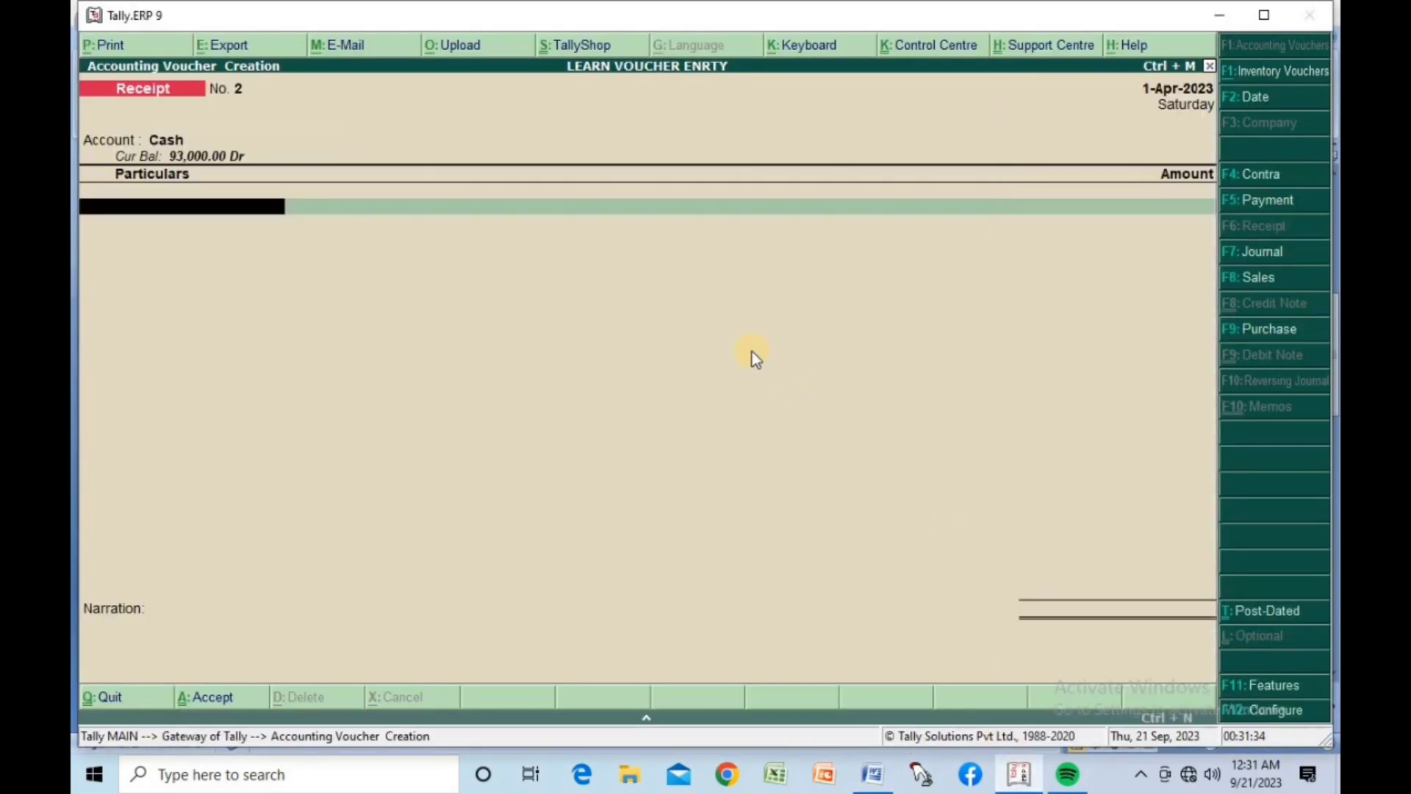
Enter 1,00,000 against the owner's capital account and save the receipt voucher without a narration.
{"action": "type", "text": "C"}
{"action": "key", "text": "BackSpace"}
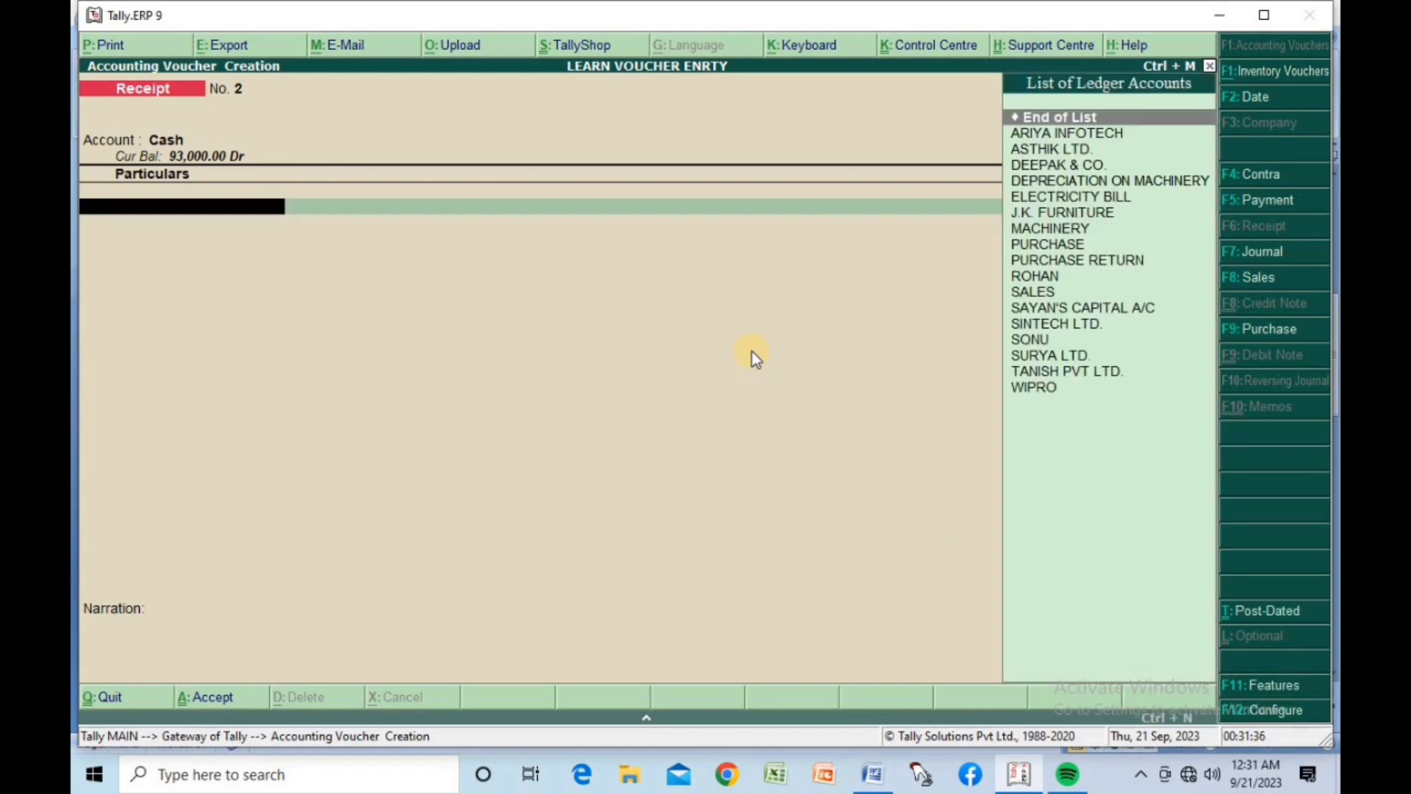
{"action": "type", "text": "SA"}
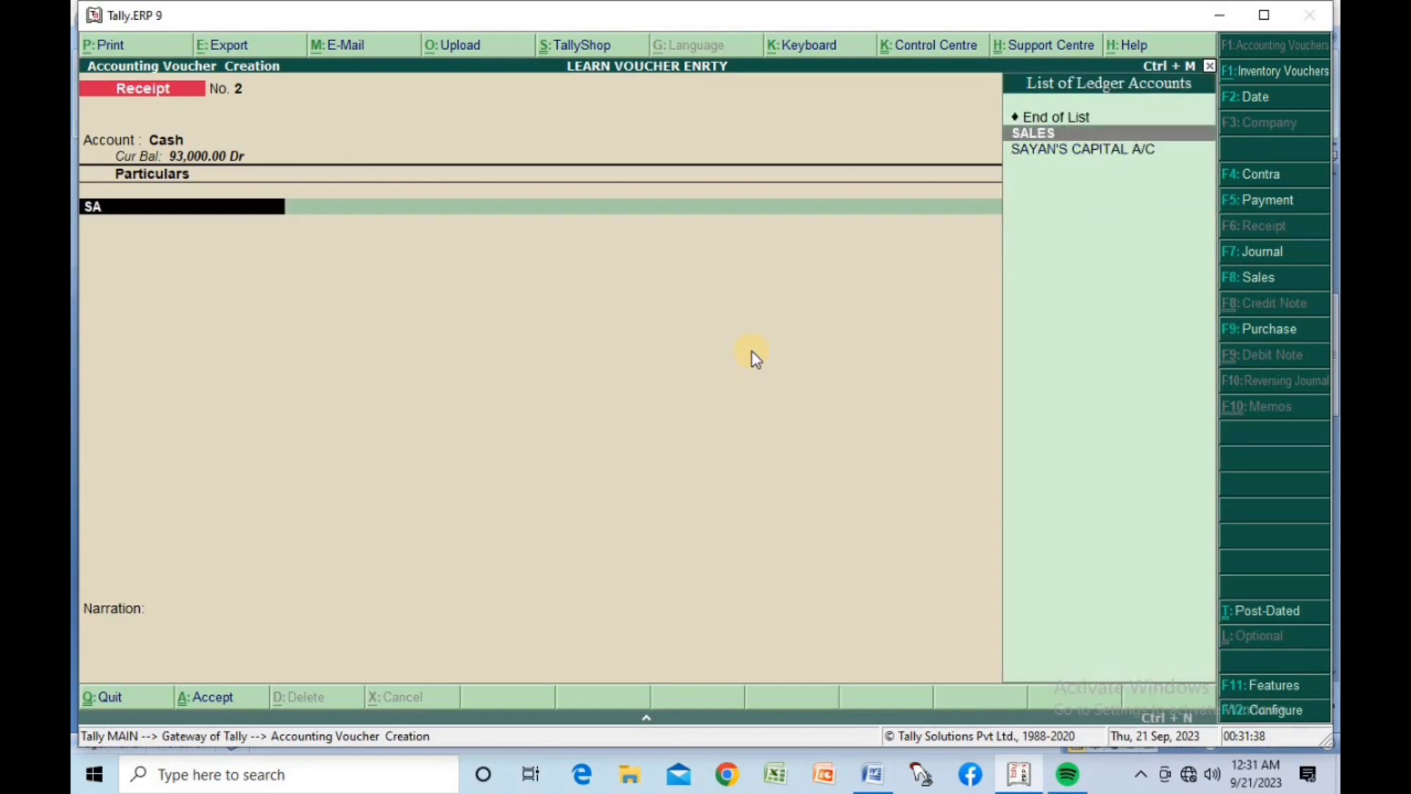
{"action": "key", "text": "Down"}
{"action": "key", "text": "Return"}
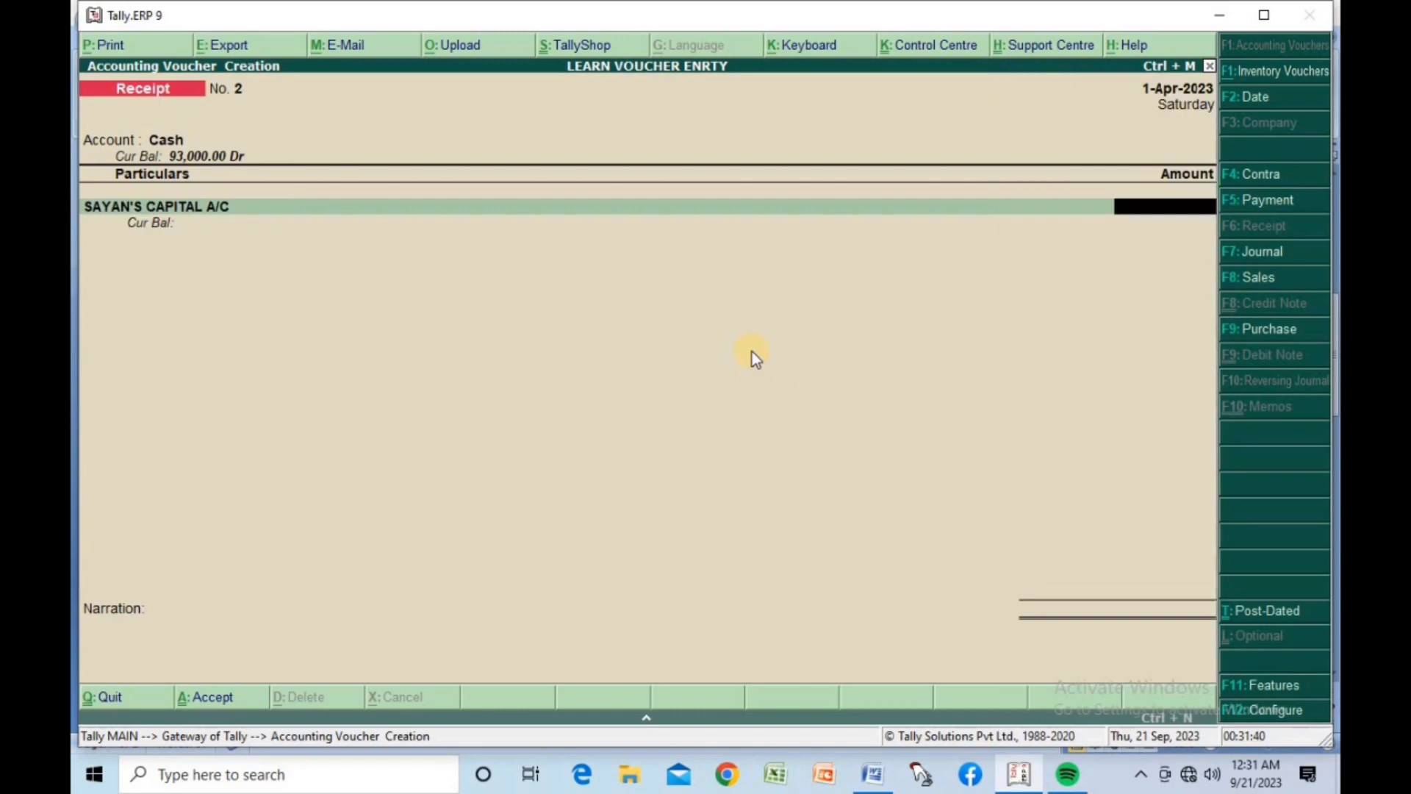
{"action": "type", "text": "1,00,00"}
{"action": "type", "text": "0"}
{"action": "key", "text": "Return"}
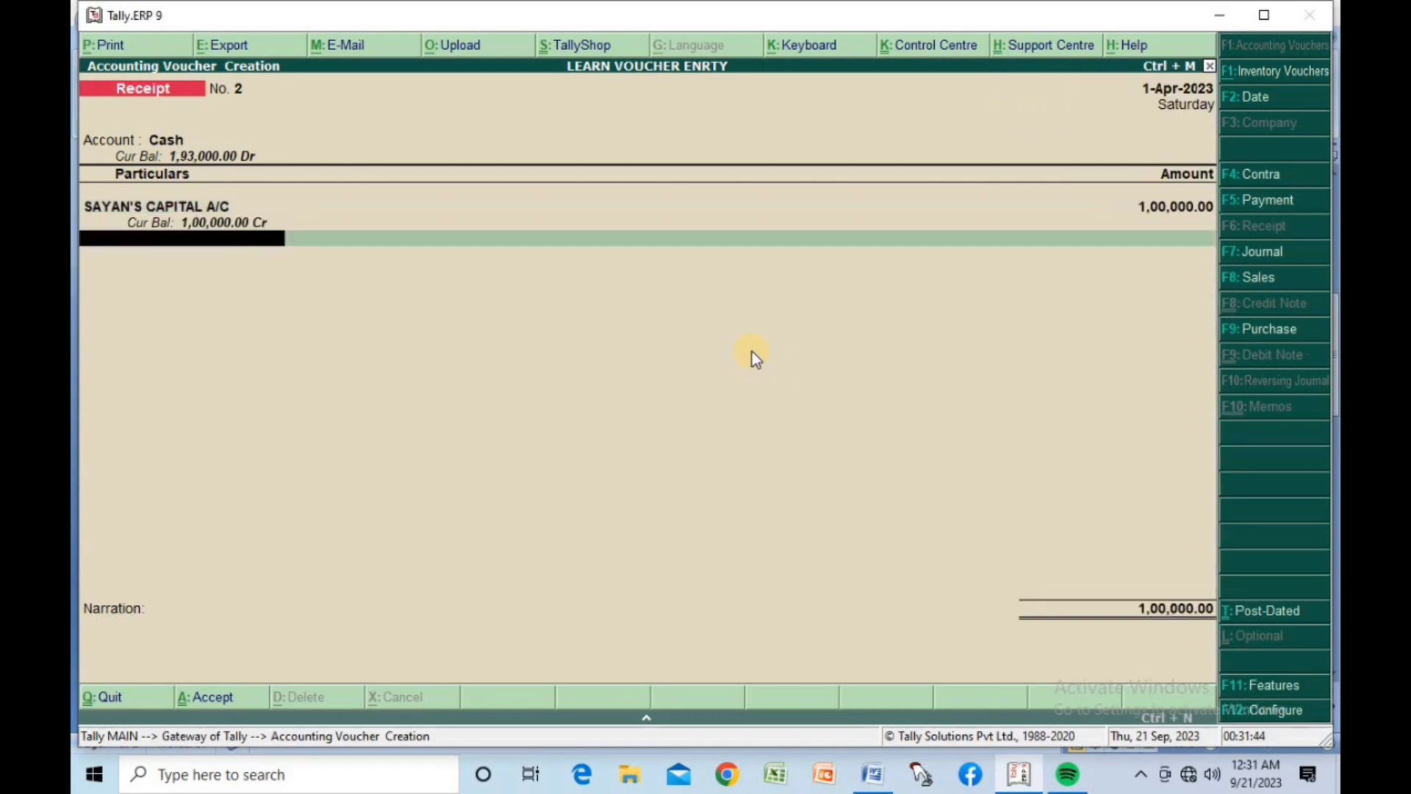
{"action": "key", "text": "Return"}
{"action": "key", "text": "Return"}
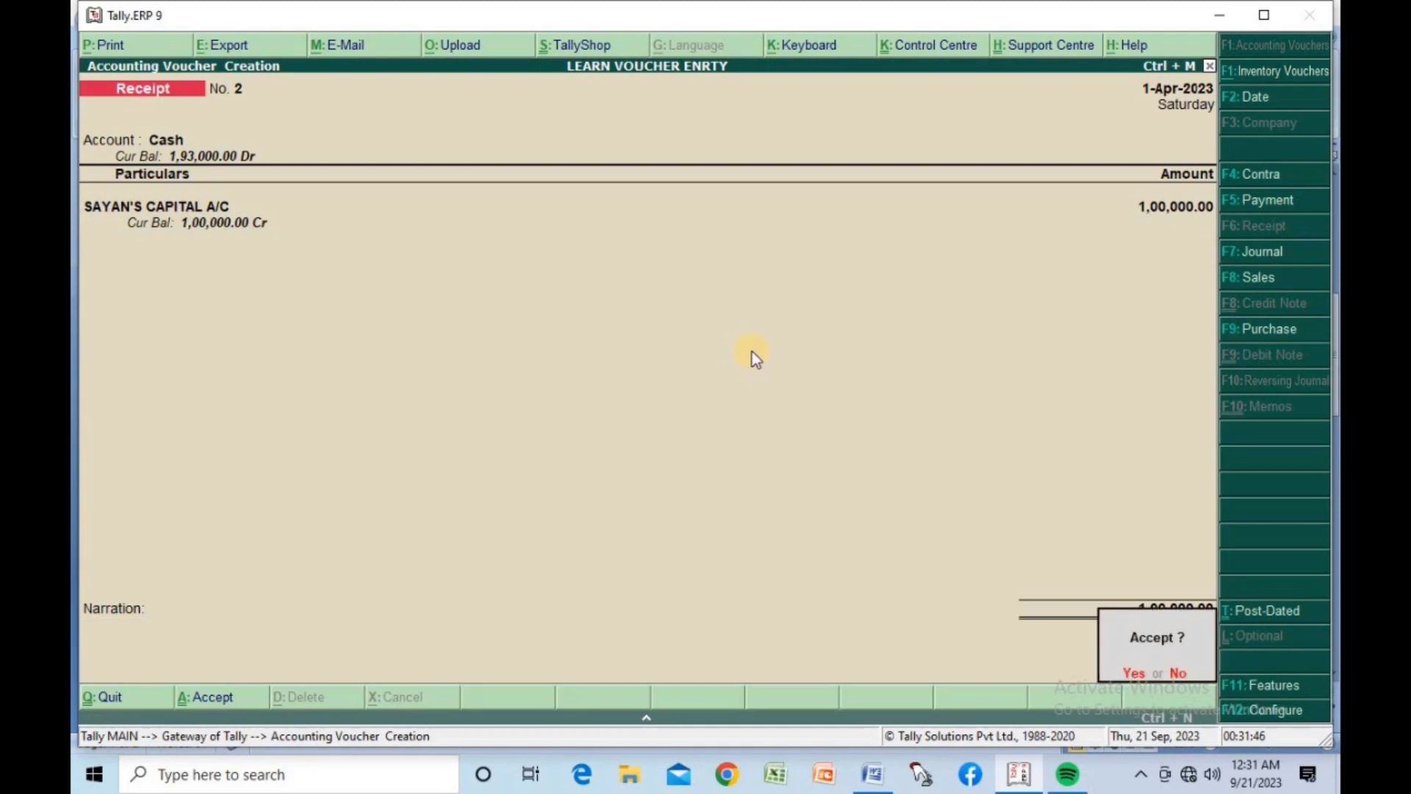
{"action": "key", "text": "Return"}
Check the cheque receipt entry in the Word document and set BANK as the account of the third Tally receipt voucher.
{"action": "left_click", "coordinate": [873, 774]}
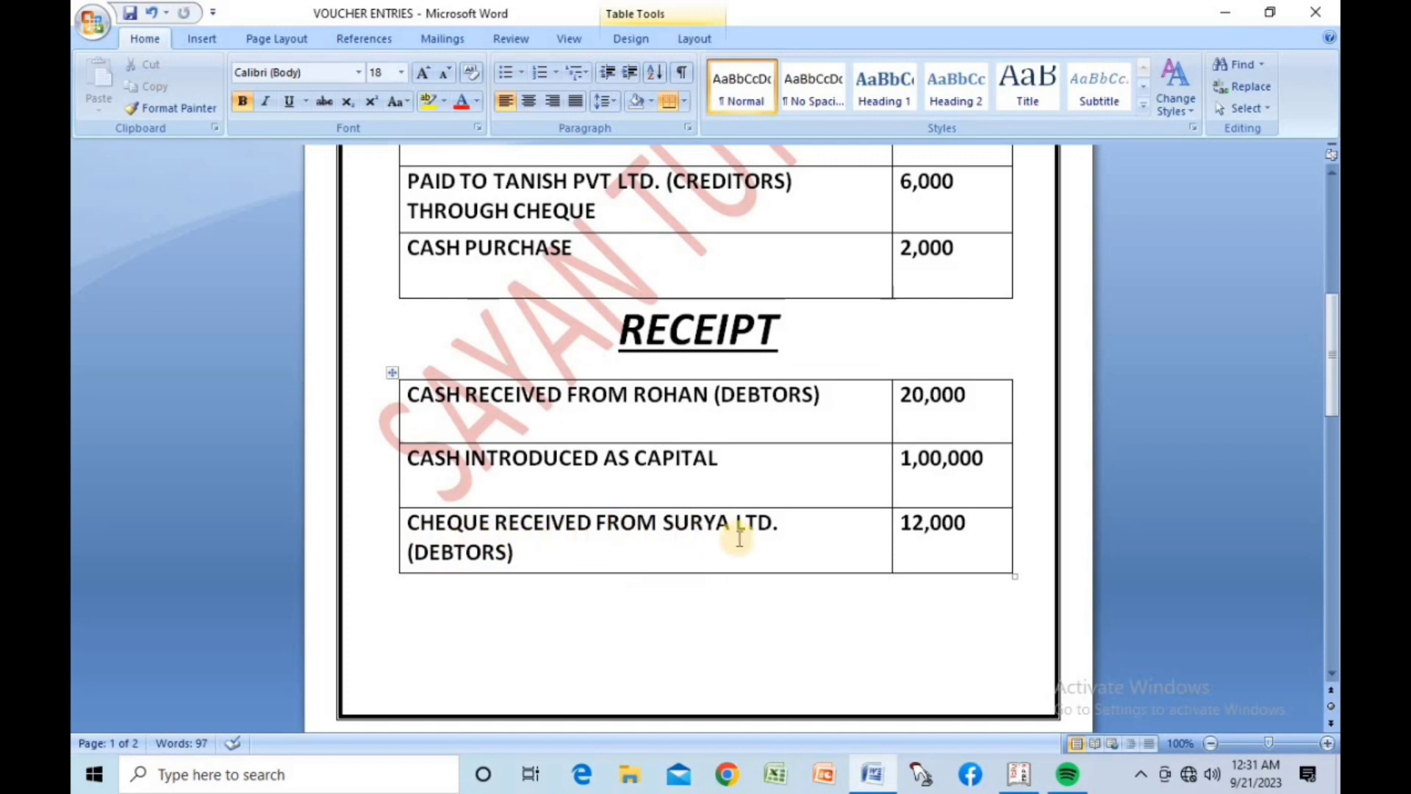
{"action": "left_click", "coordinate": [1018, 774]}
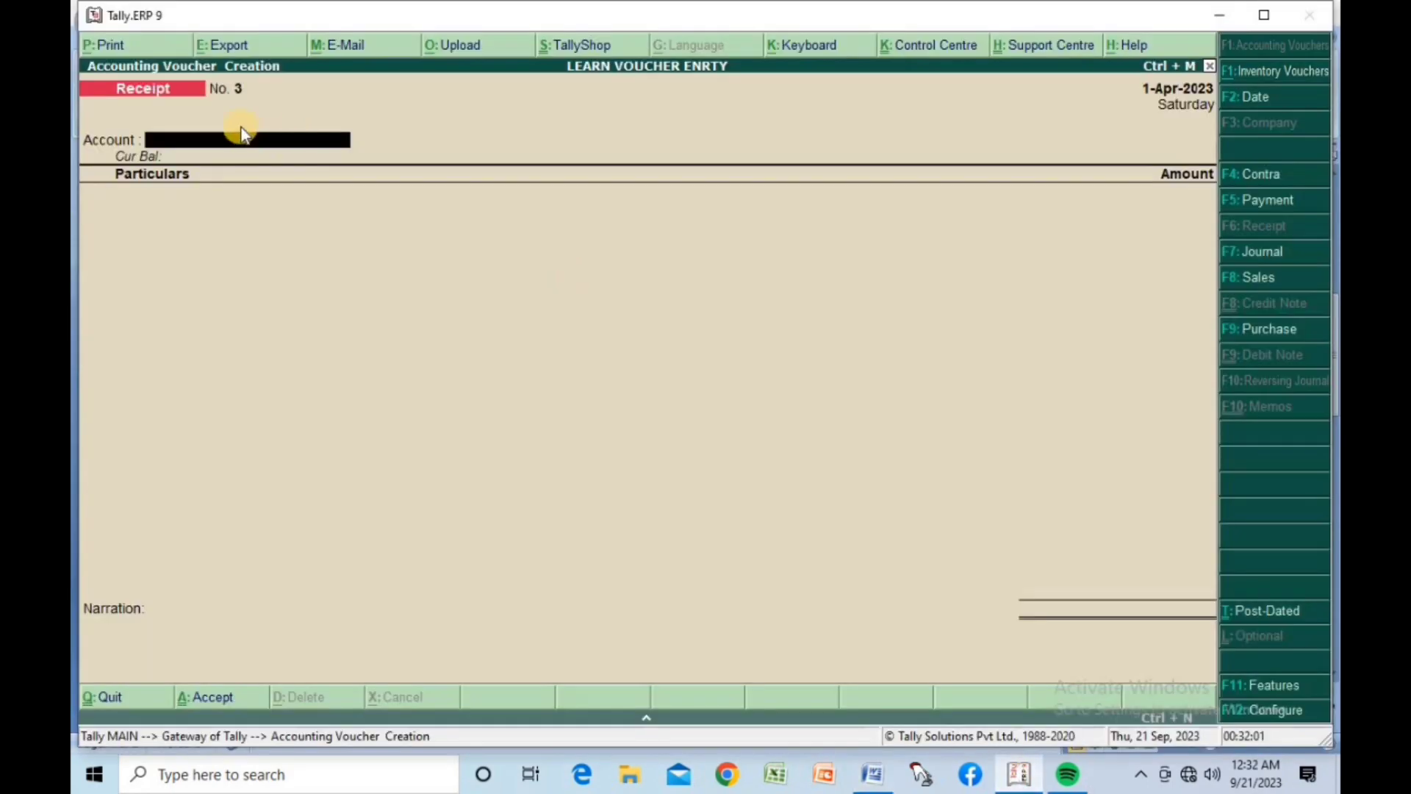
{"action": "type", "text": "B"}
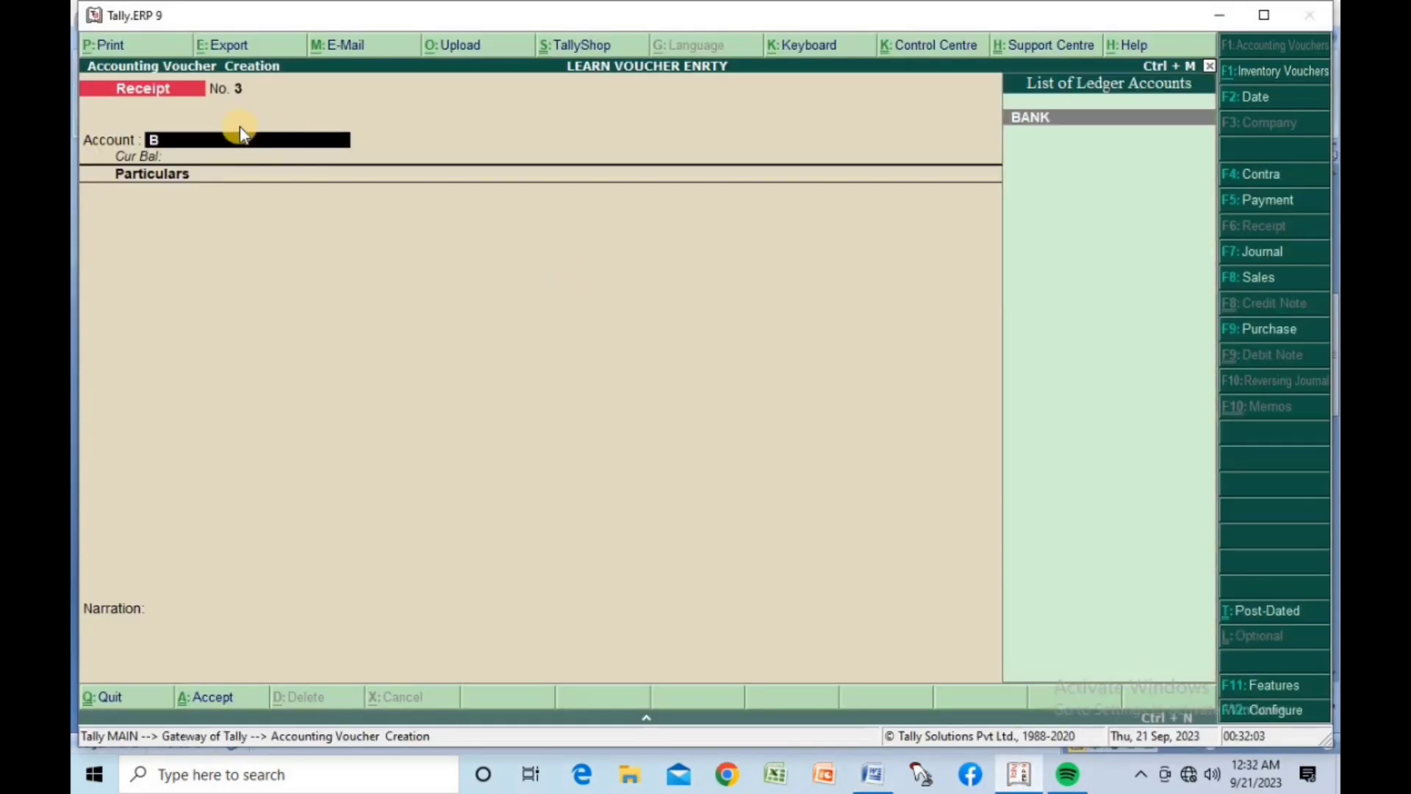
{"action": "key", "text": "Return"}
Enter 12,000 against SURYA LTD., accept the default Cheque/DD bank allocation and save the receipt voucher without a narration.
{"action": "type", "text": "S"}
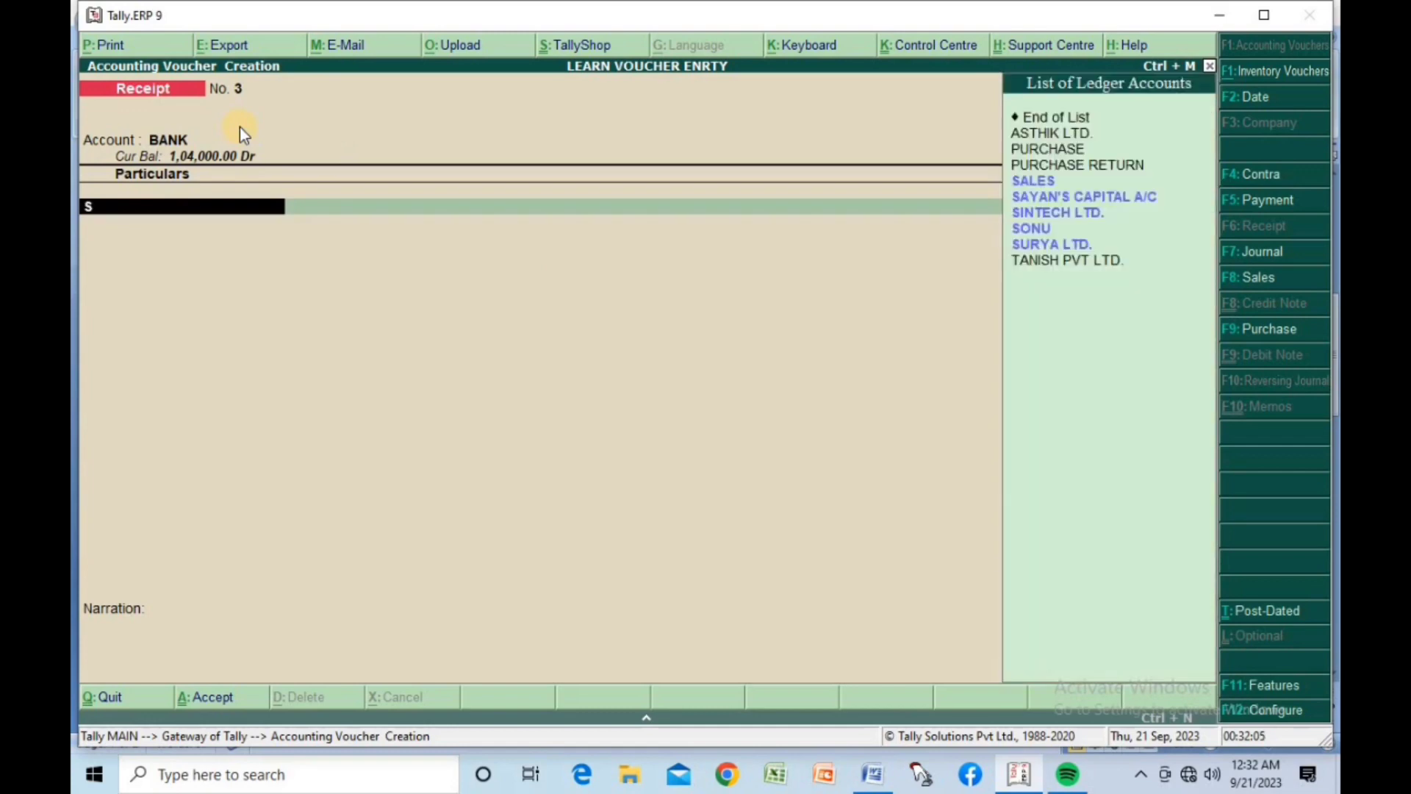
{"action": "type", "text": "URY"}
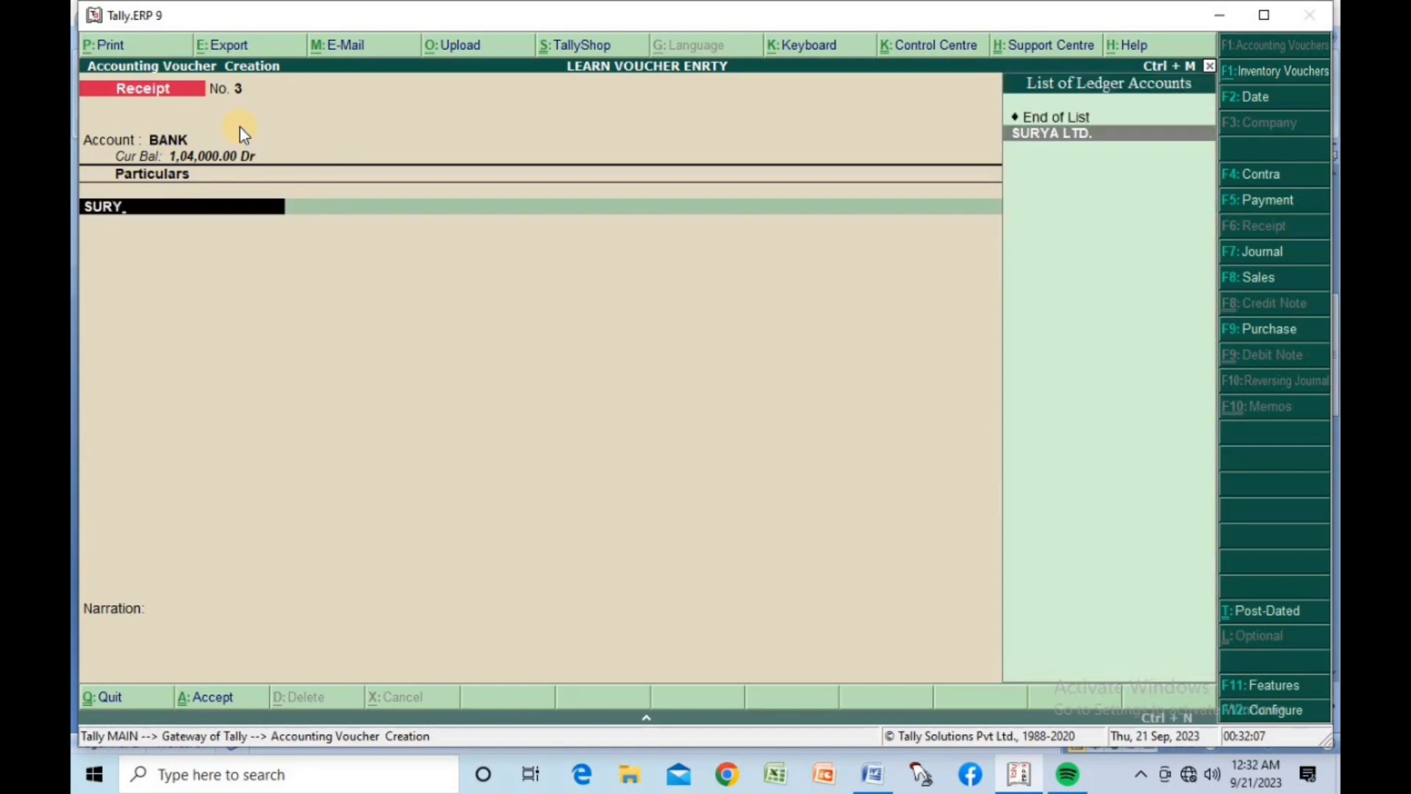
{"action": "key", "text": "Return"}
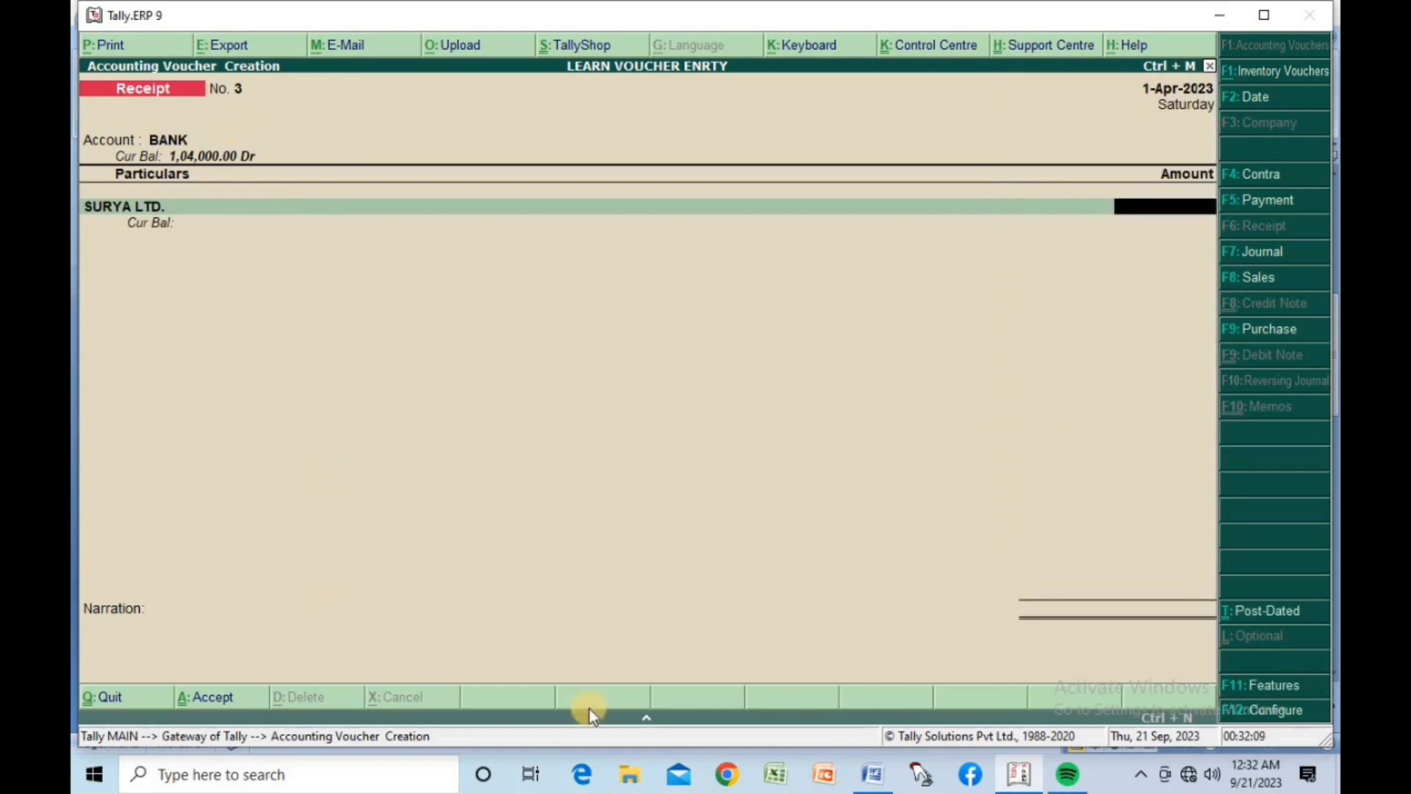
{"action": "type", "text": "12000"}
{"action": "key", "text": "Return"}
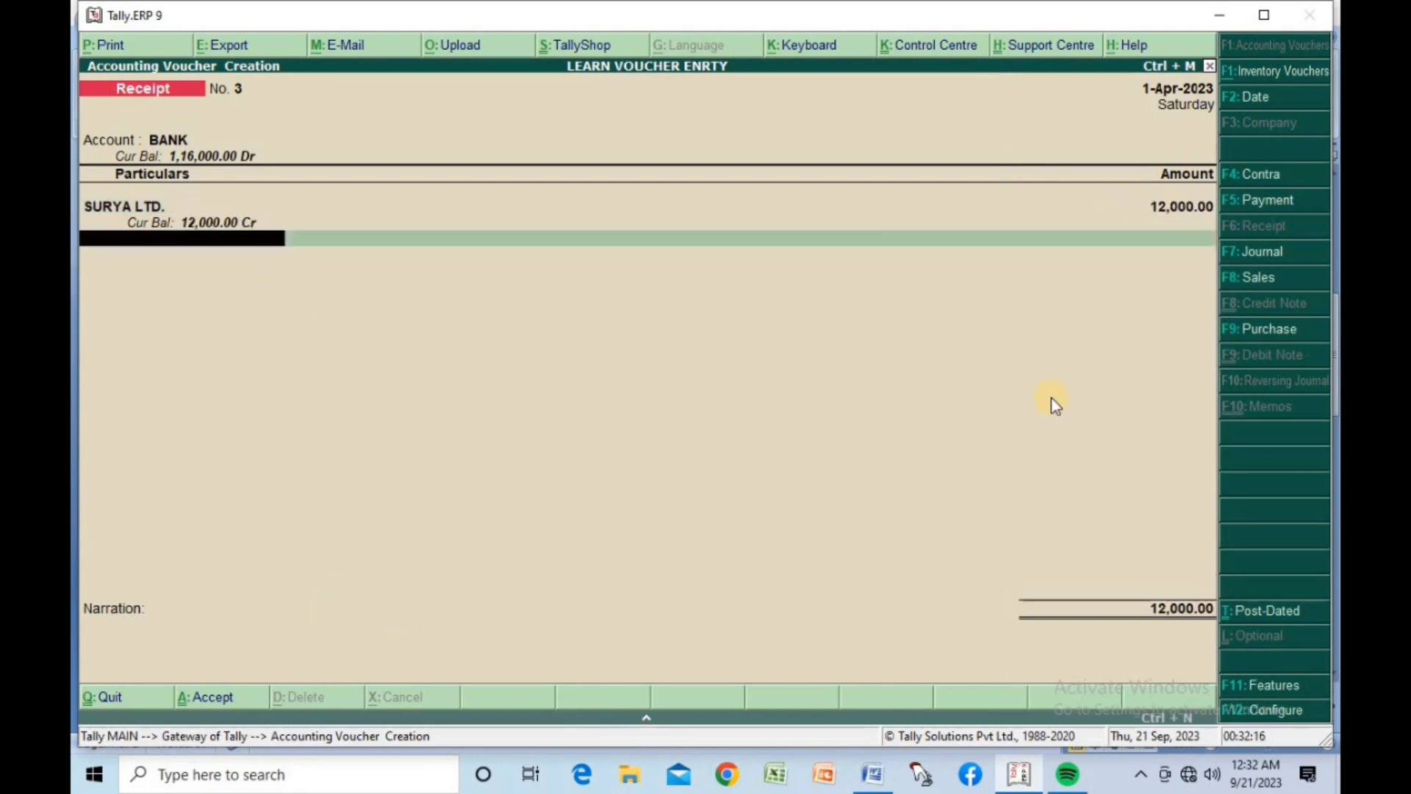
{"action": "key", "text": "Return"}
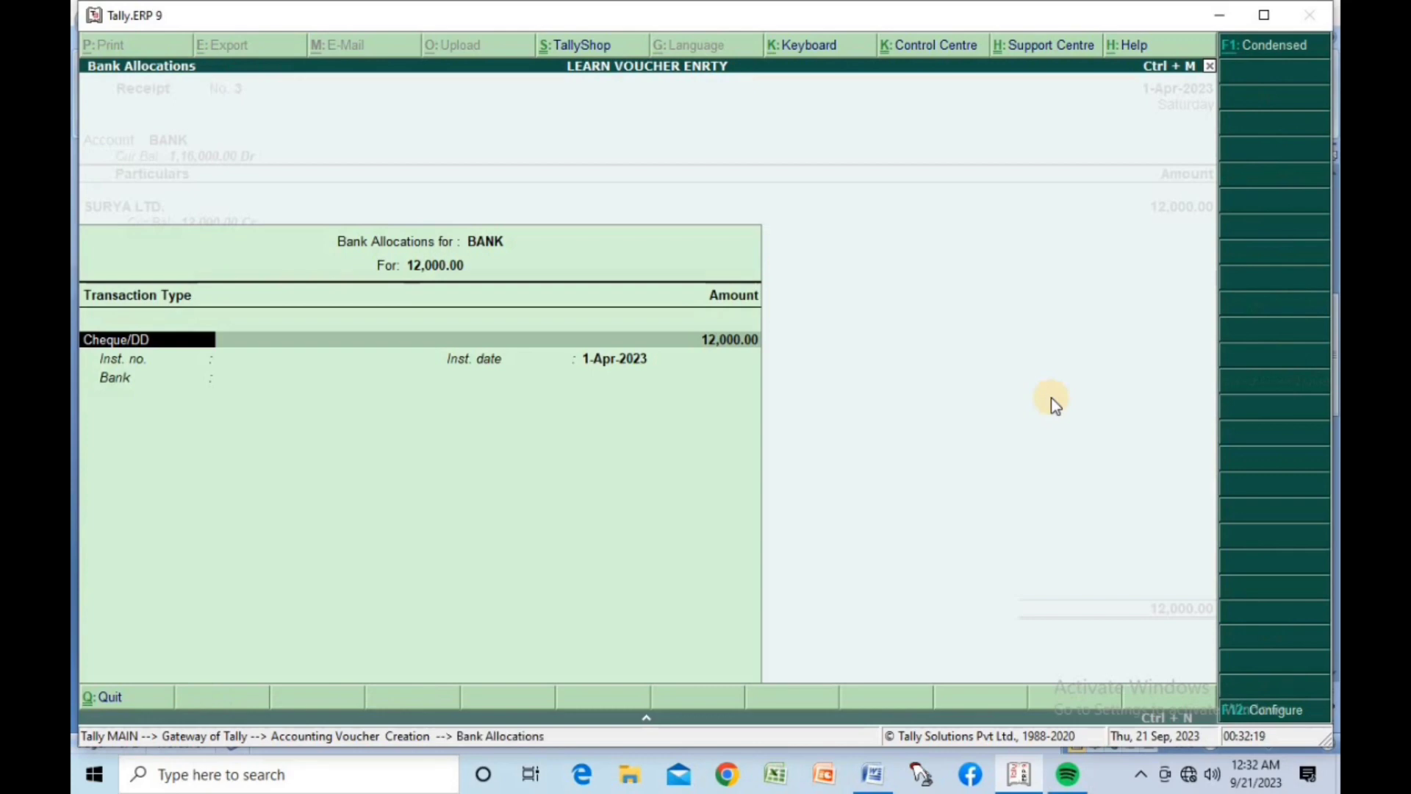
{"action": "key", "text": "ctrl+a"}
{"action": "key", "text": "Return"}
{"action": "key", "text": "y"}
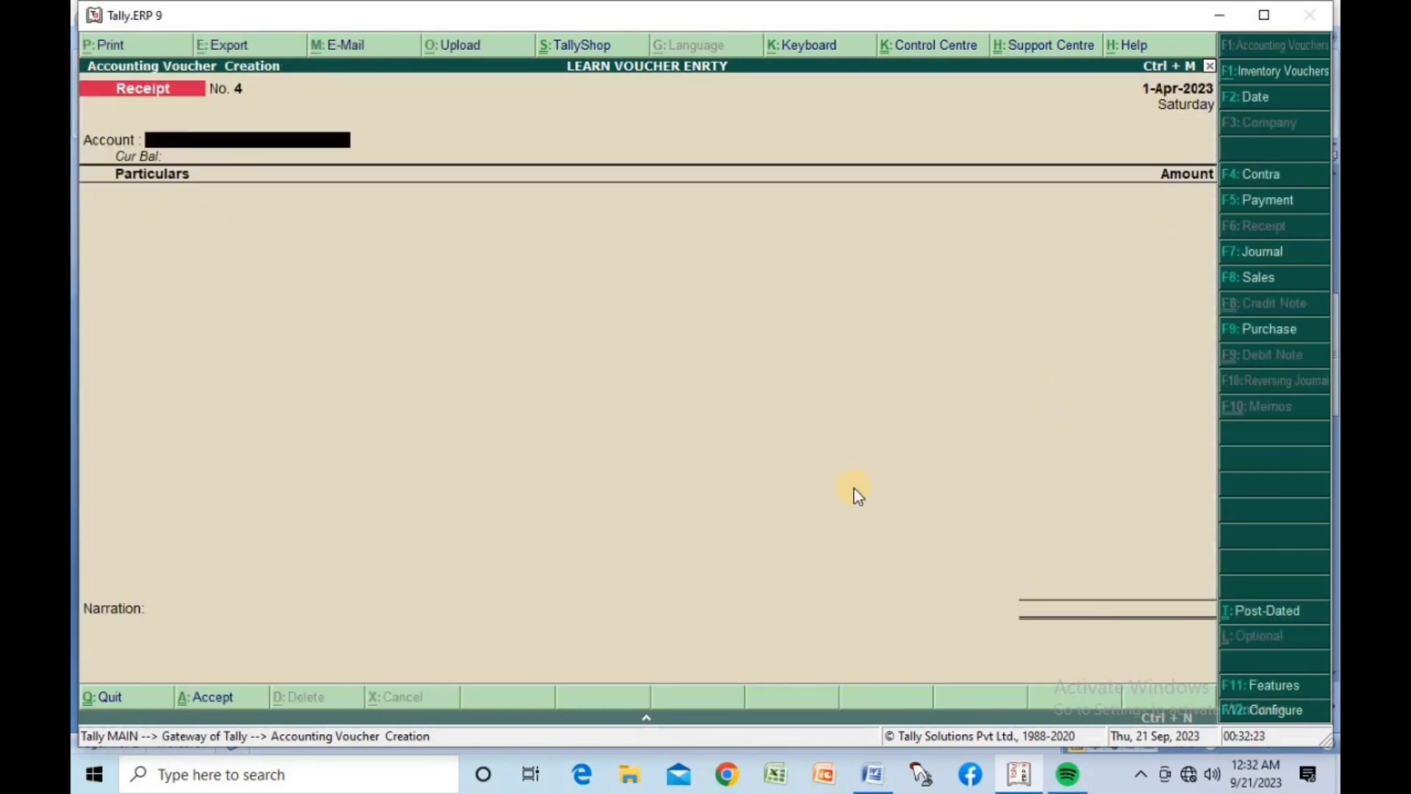
Start a journal voucher and check the journal entries listed in the Word document before returning to Tally.
{"action": "left_click", "coordinate": [1237, 263]}
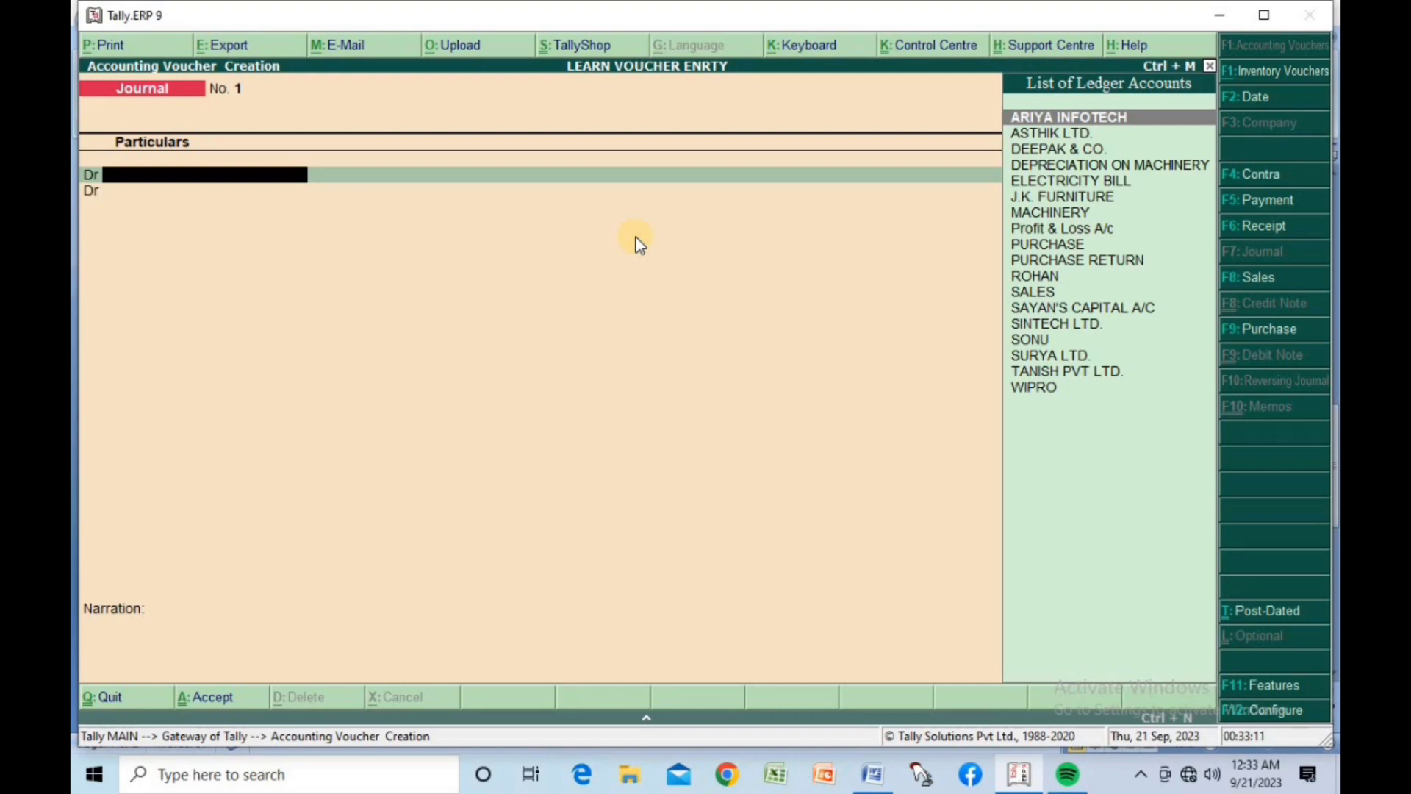
{"action": "key", "text": "alt+Tab"}
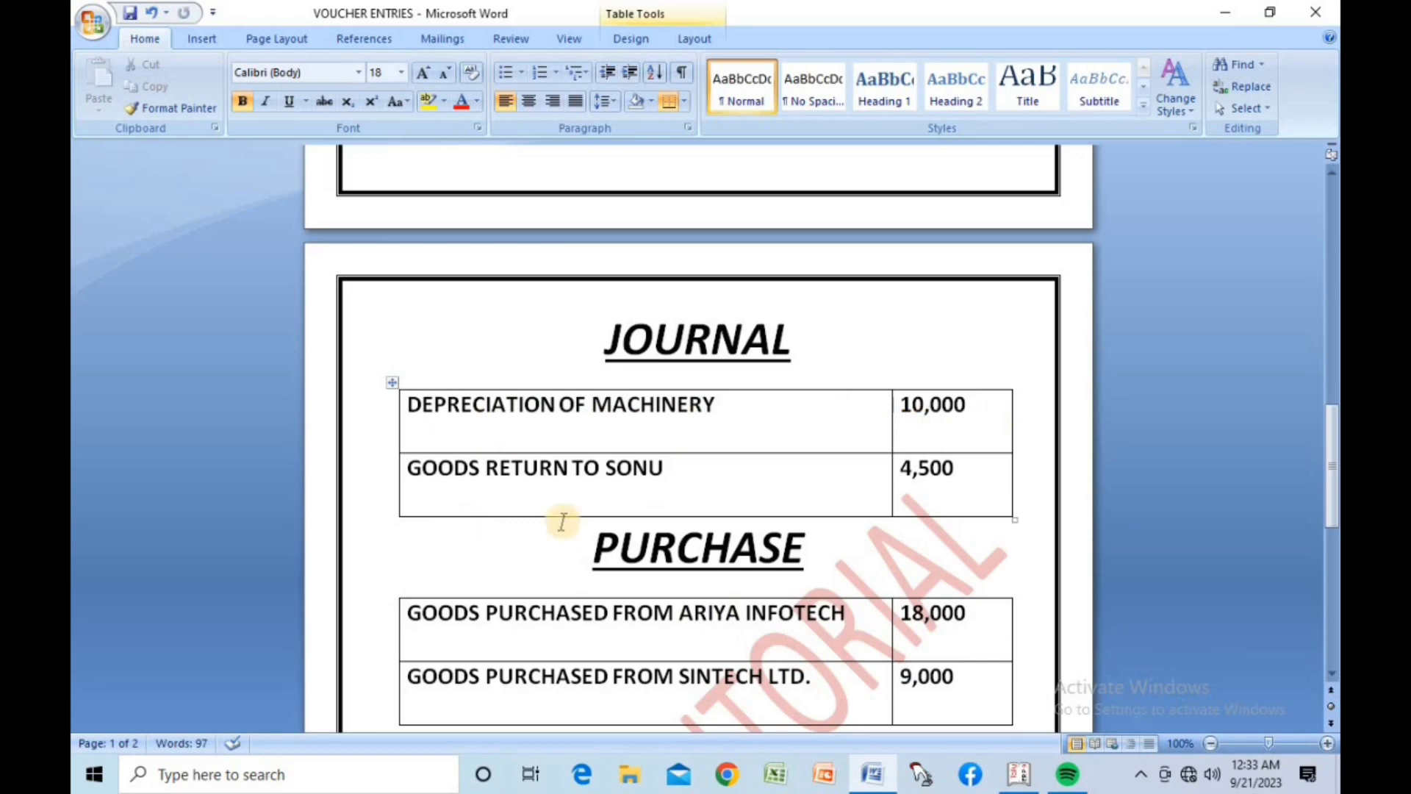
{"action": "left_click", "coordinate": [1019, 774]}
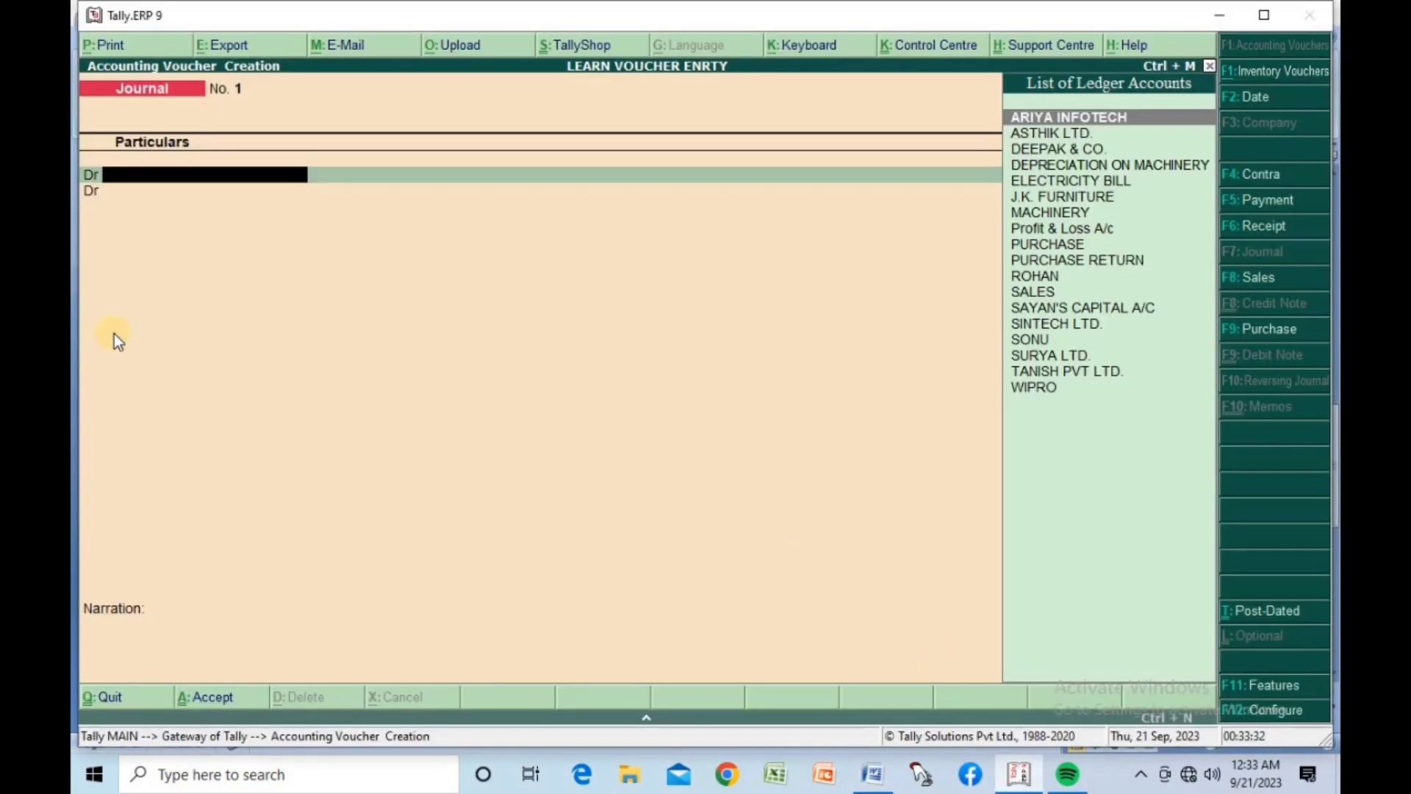
Debit 10,000 to the DEPRECIATION ON MACHINERY ledger in the first journal voucher.
{"action": "type", "text": "DE"}
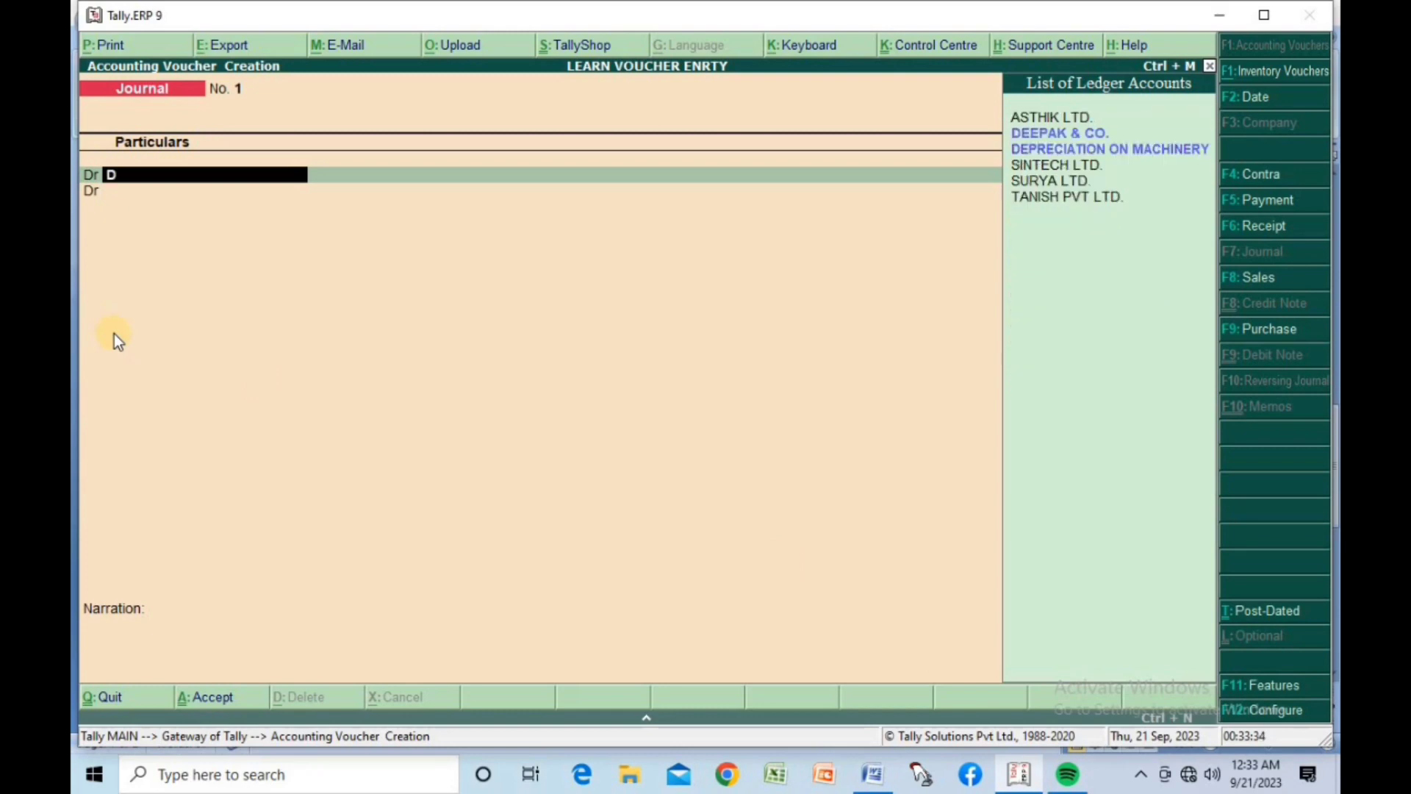
{"action": "key", "text": "Down"}
{"action": "key", "text": "Down"}
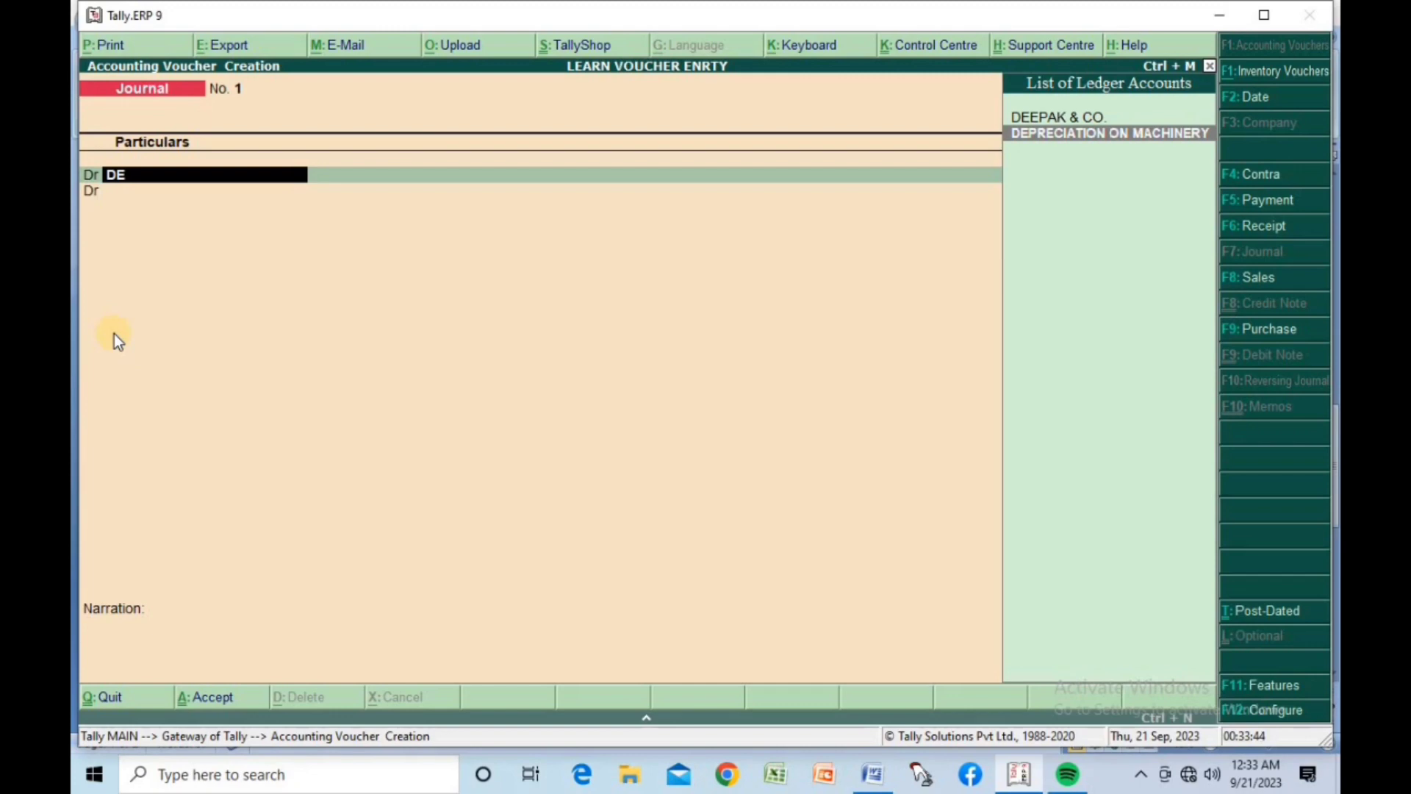
{"action": "key", "text": "Return"}
{"action": "type", "text": "10000"}
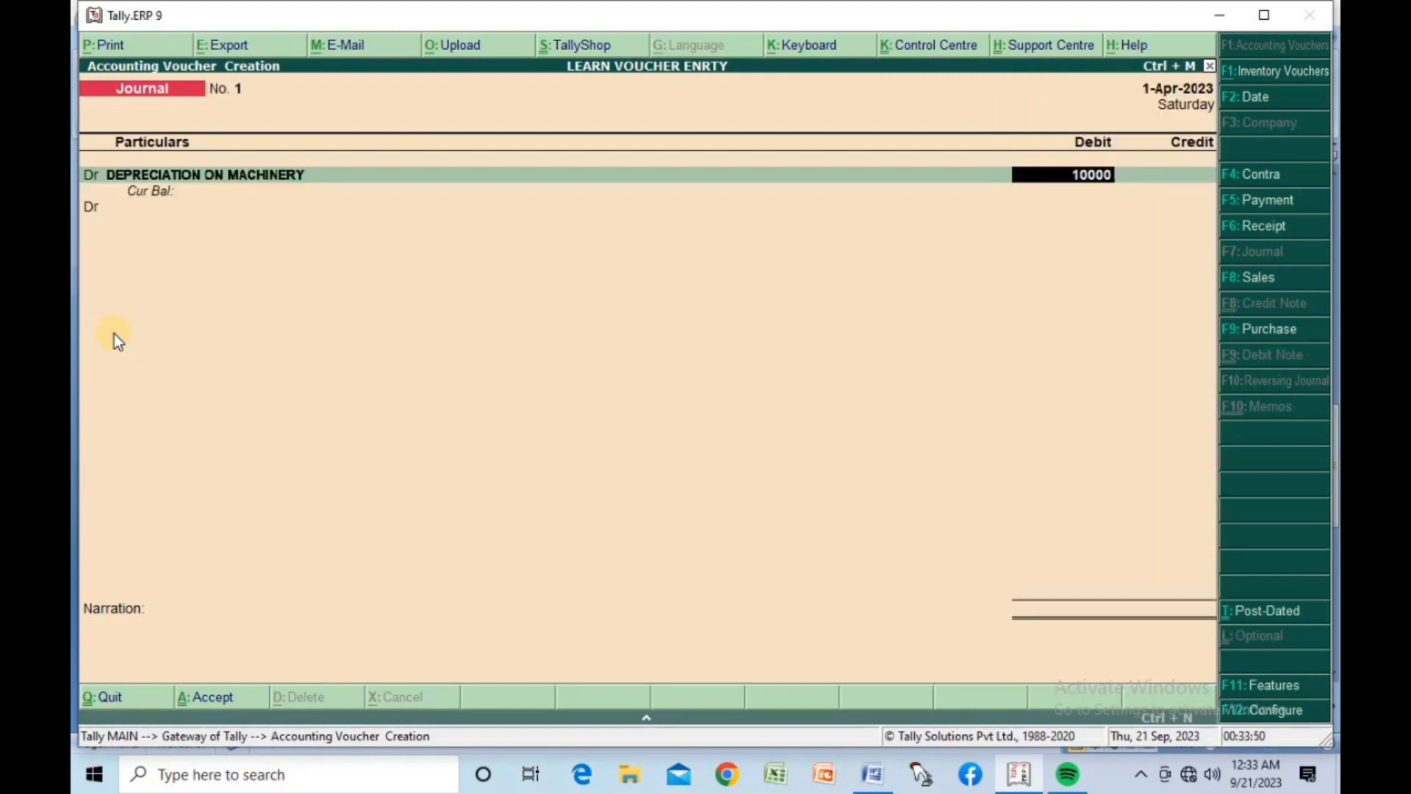
{"action": "key", "text": "Return"}
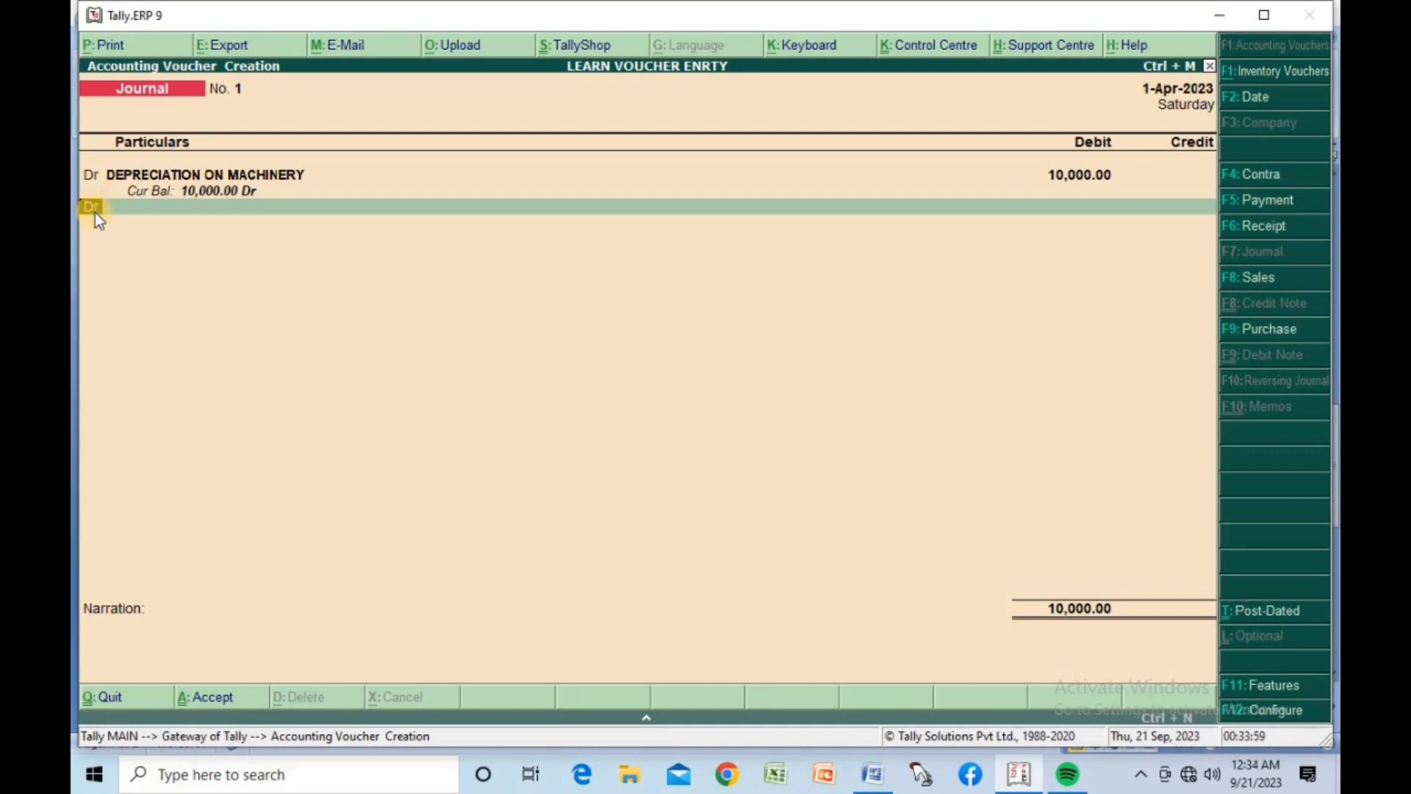
Credit 10,000 to the MACHINERY ledger and save the journal voucher without a narration.
{"action": "type", "text": "c"}
{"action": "key", "text": "Return"}
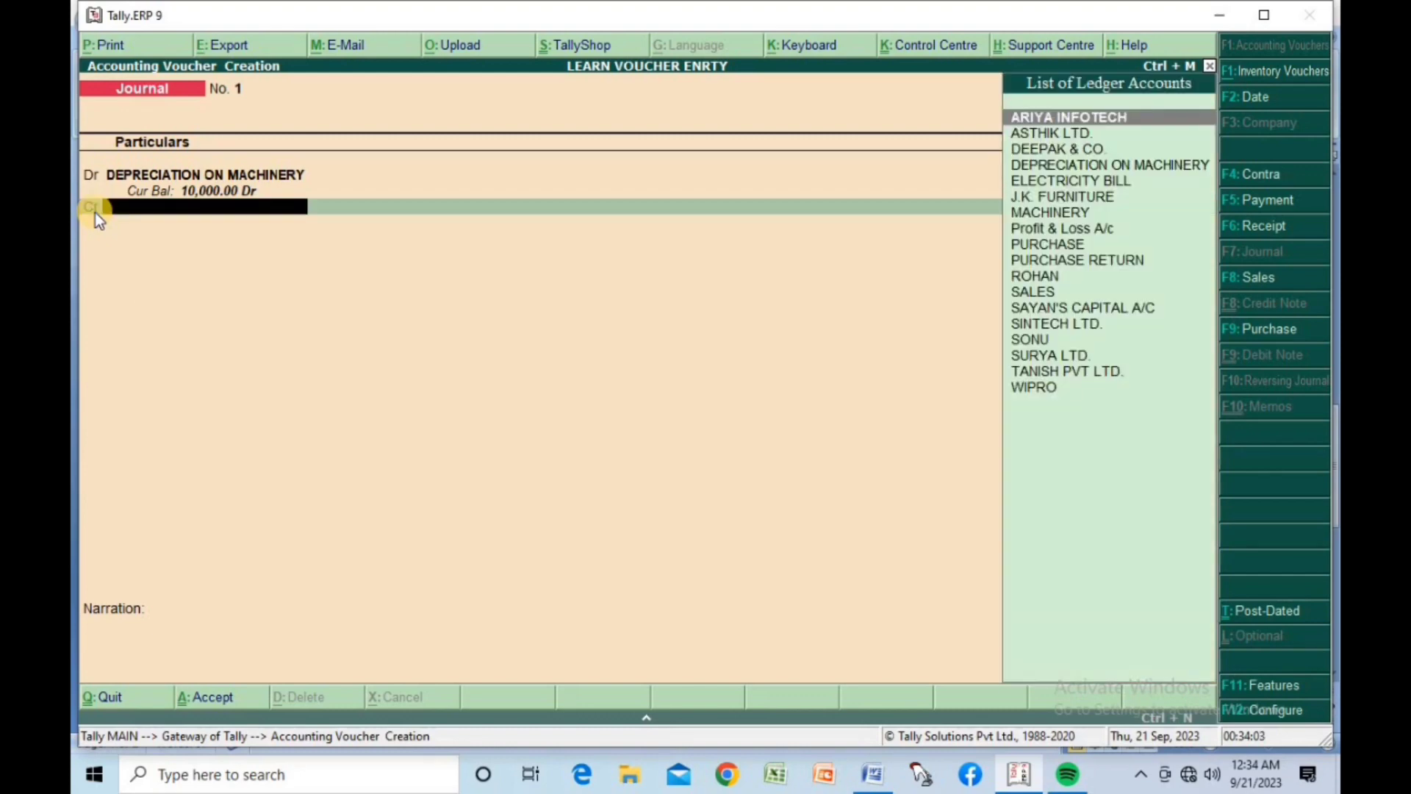
{"action": "type", "text": "MA"}
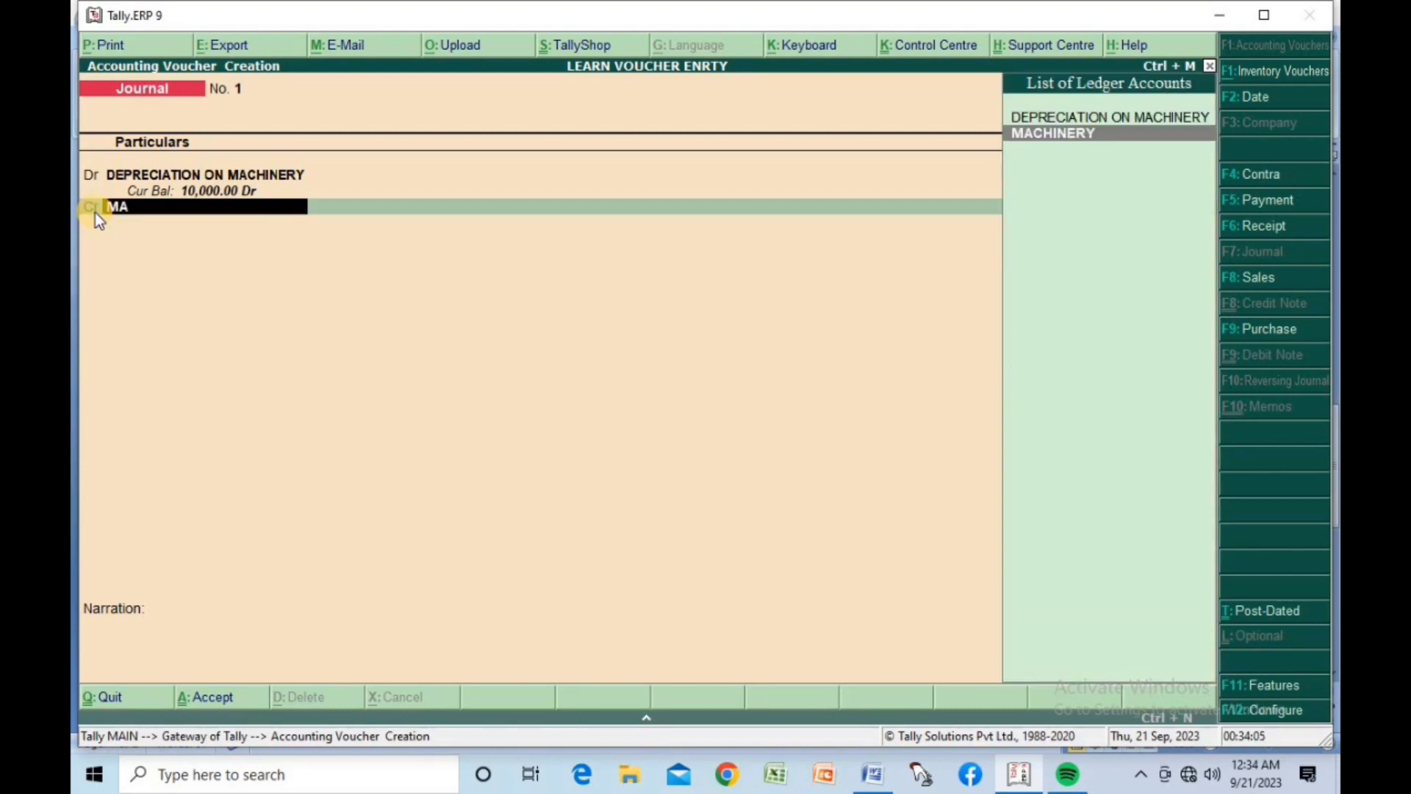
{"action": "key", "text": "Return"}
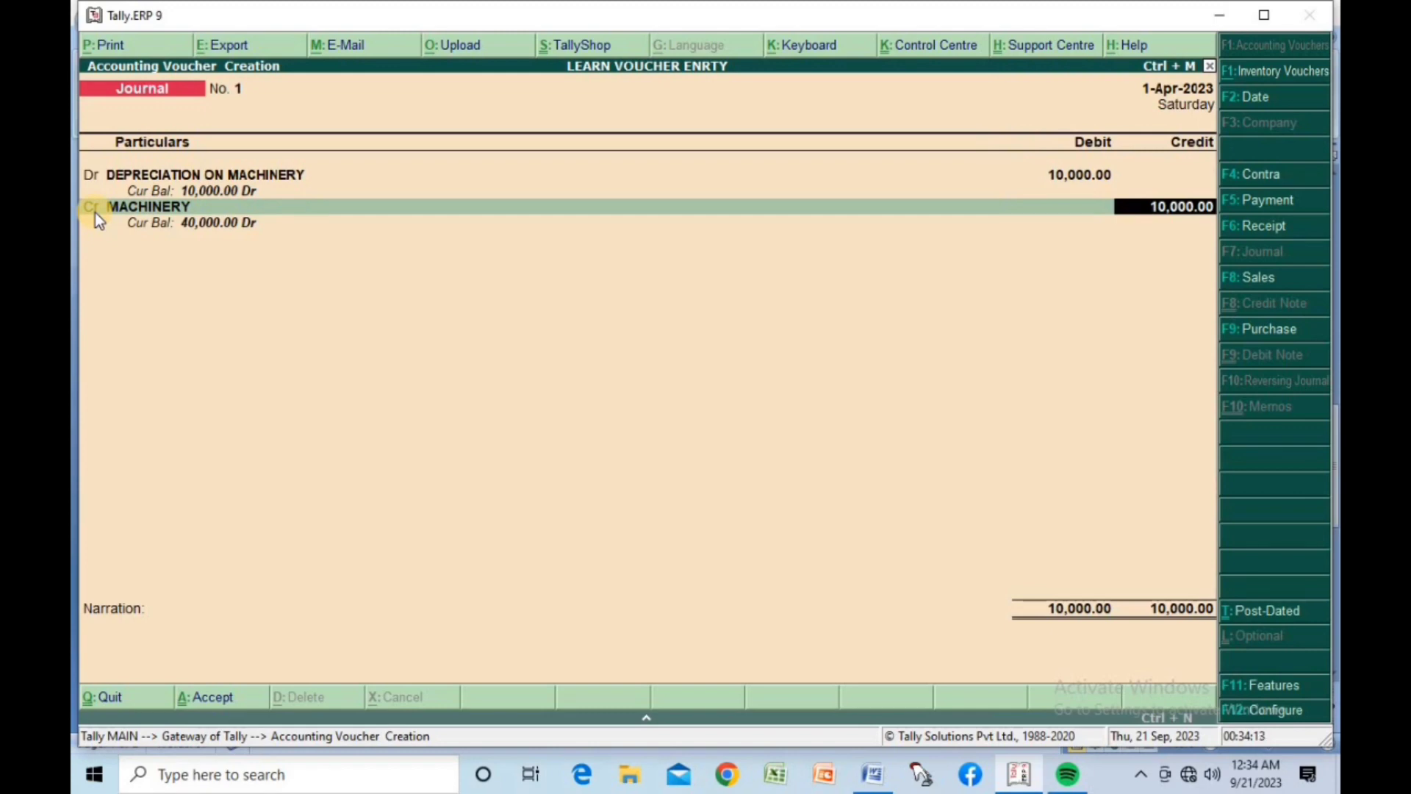
{"action": "key", "text": "Return"}
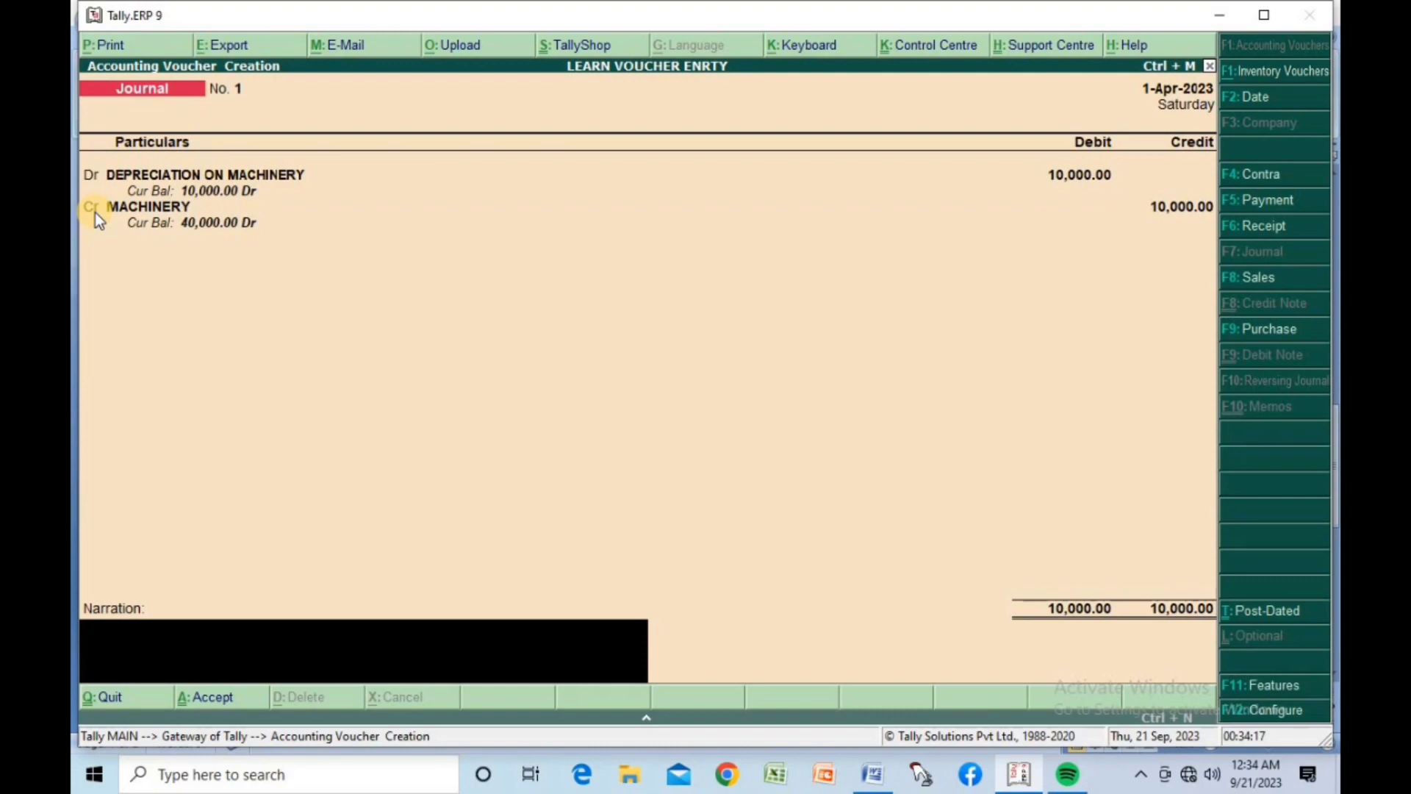
{"action": "key", "text": "Return"}
{"action": "left_click", "coordinate": [94, 211]}
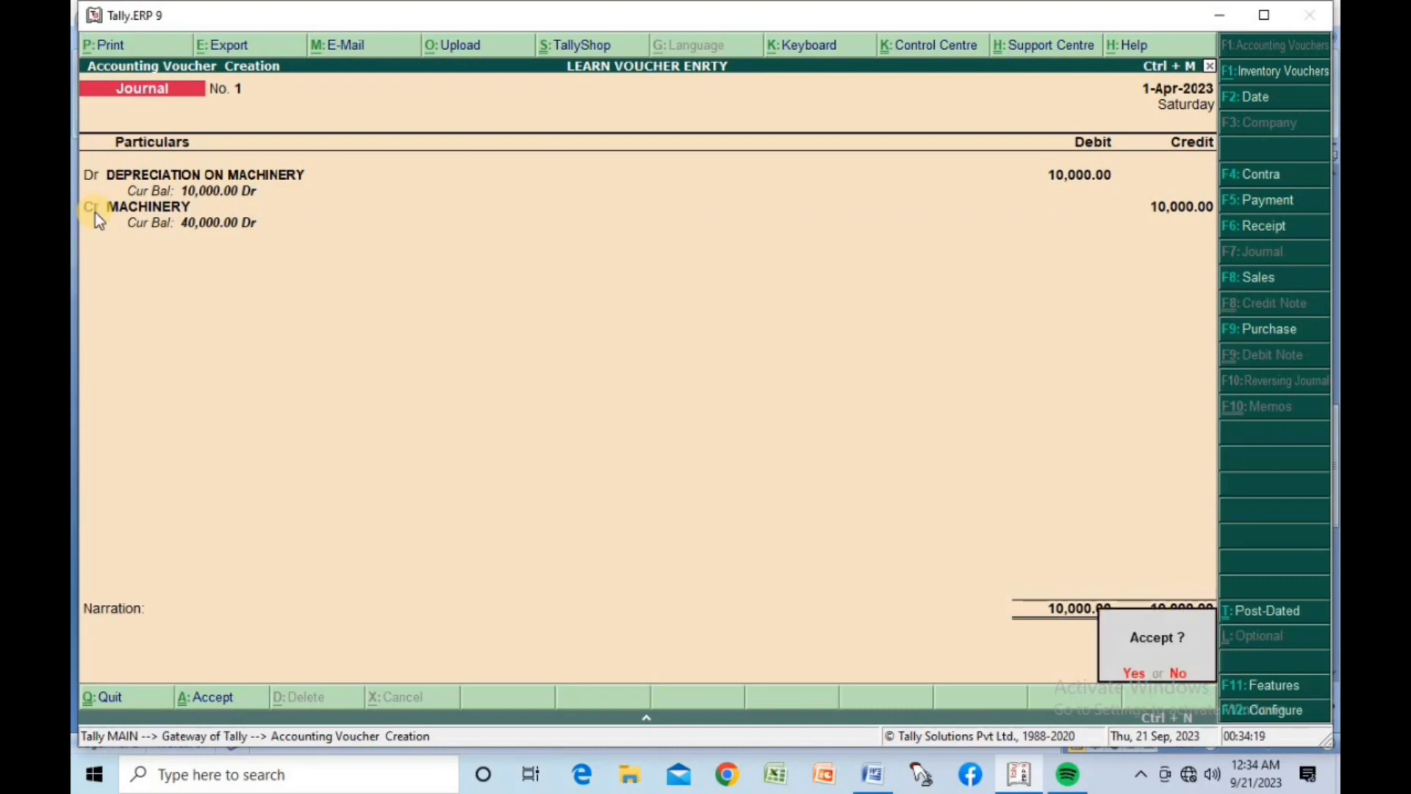
{"action": "key", "text": "Return"}
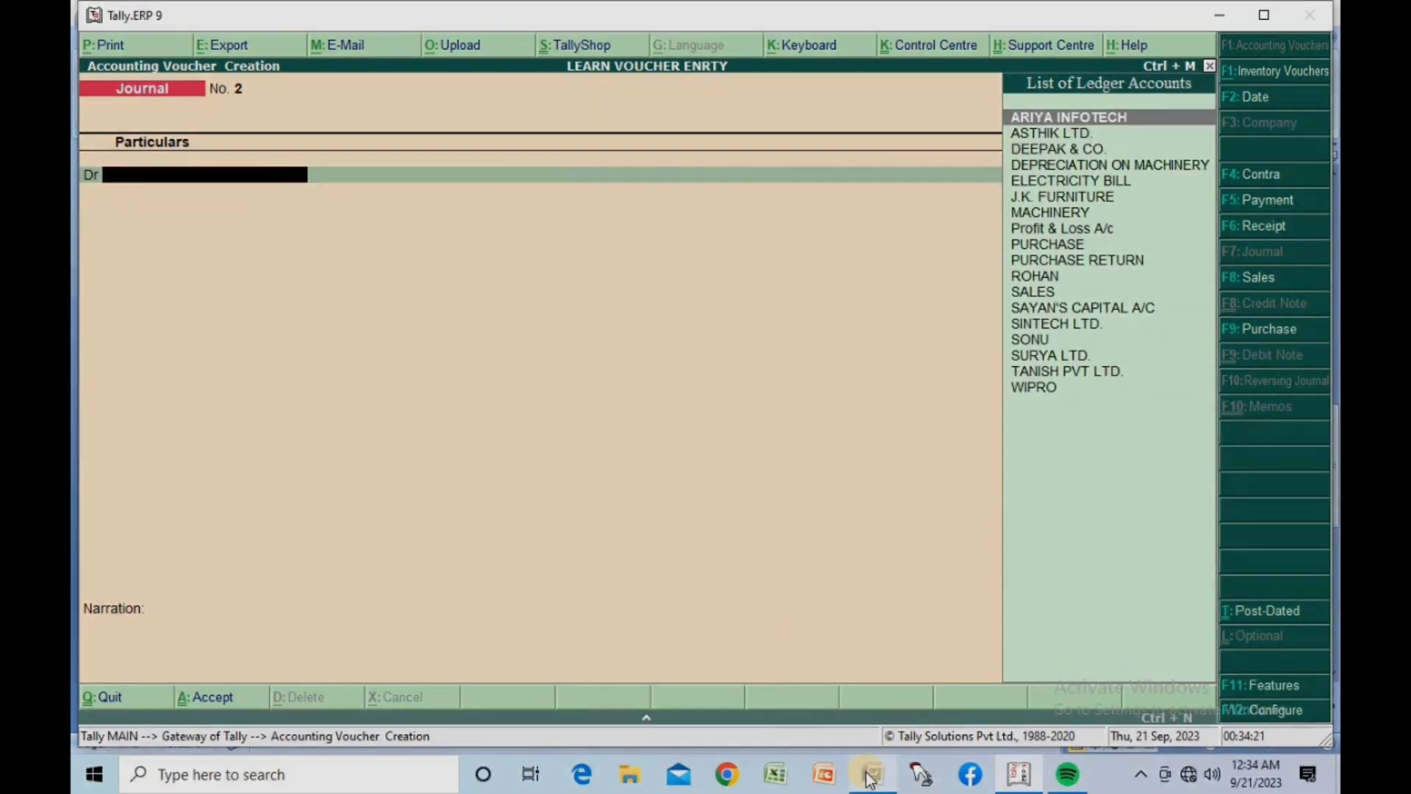
Check the goods return entry in the Word document and debit 4,500 to that supplier's ledger in the second Tally journal voucher.
{"action": "left_click", "coordinate": [872, 774]}
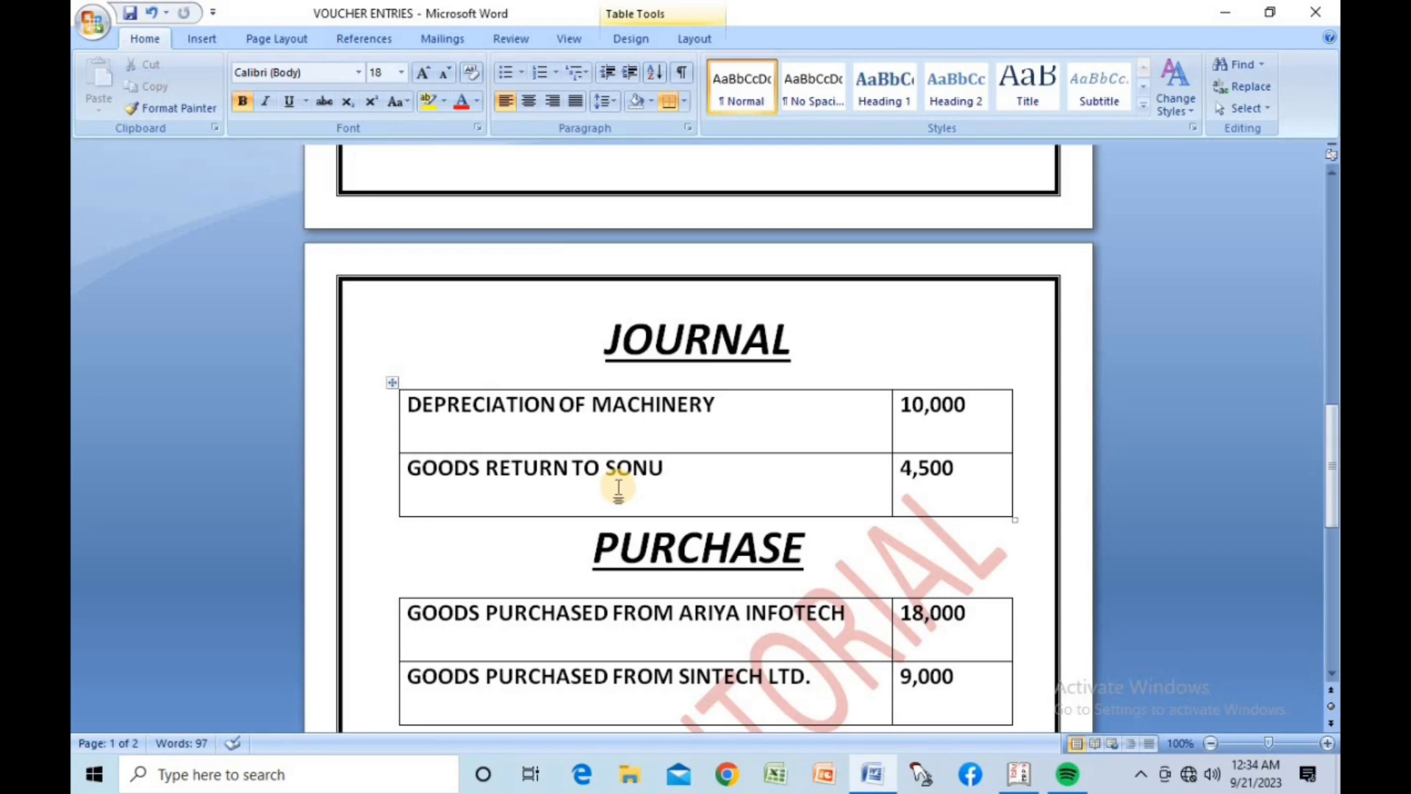
{"action": "key", "text": "alt+Tab"}
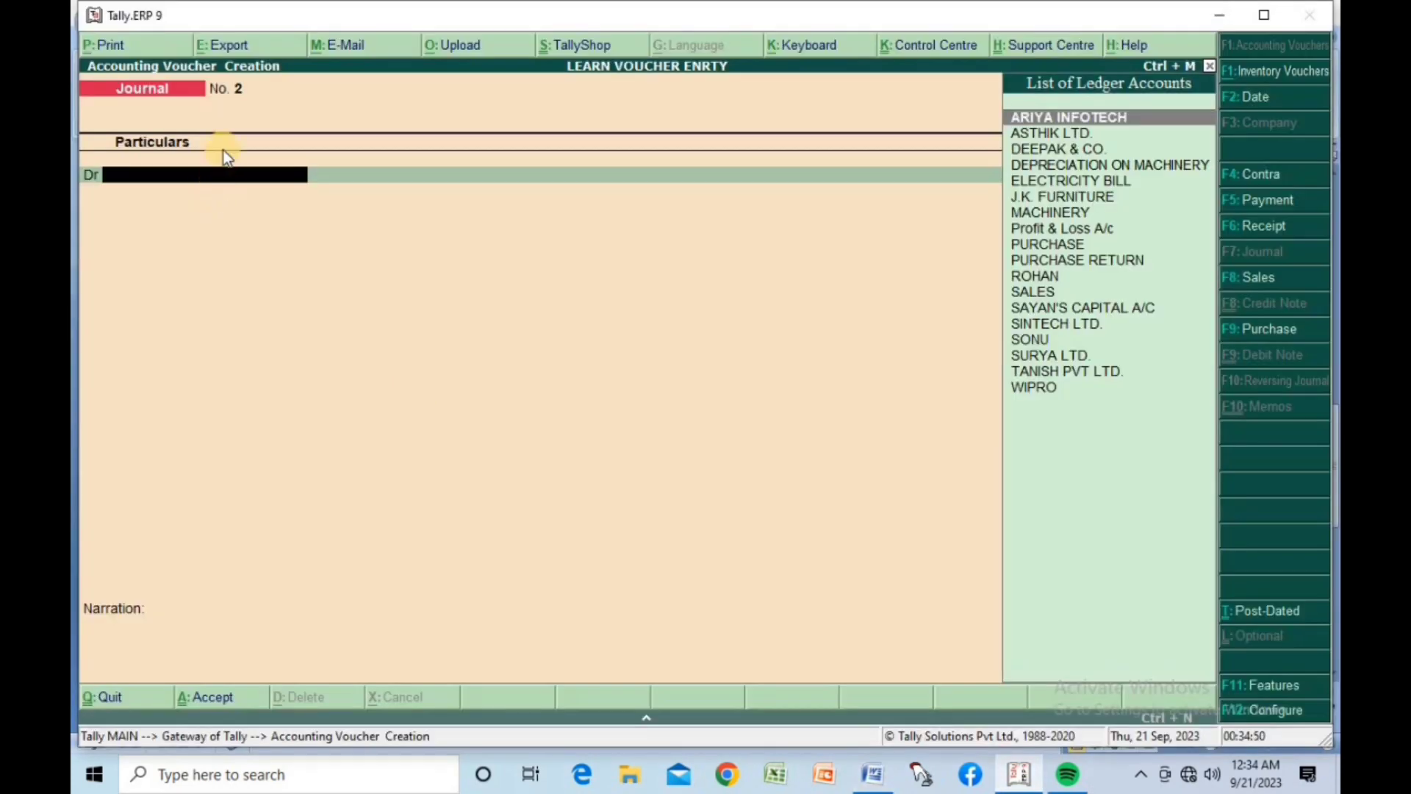
{"action": "type", "text": "SO"}
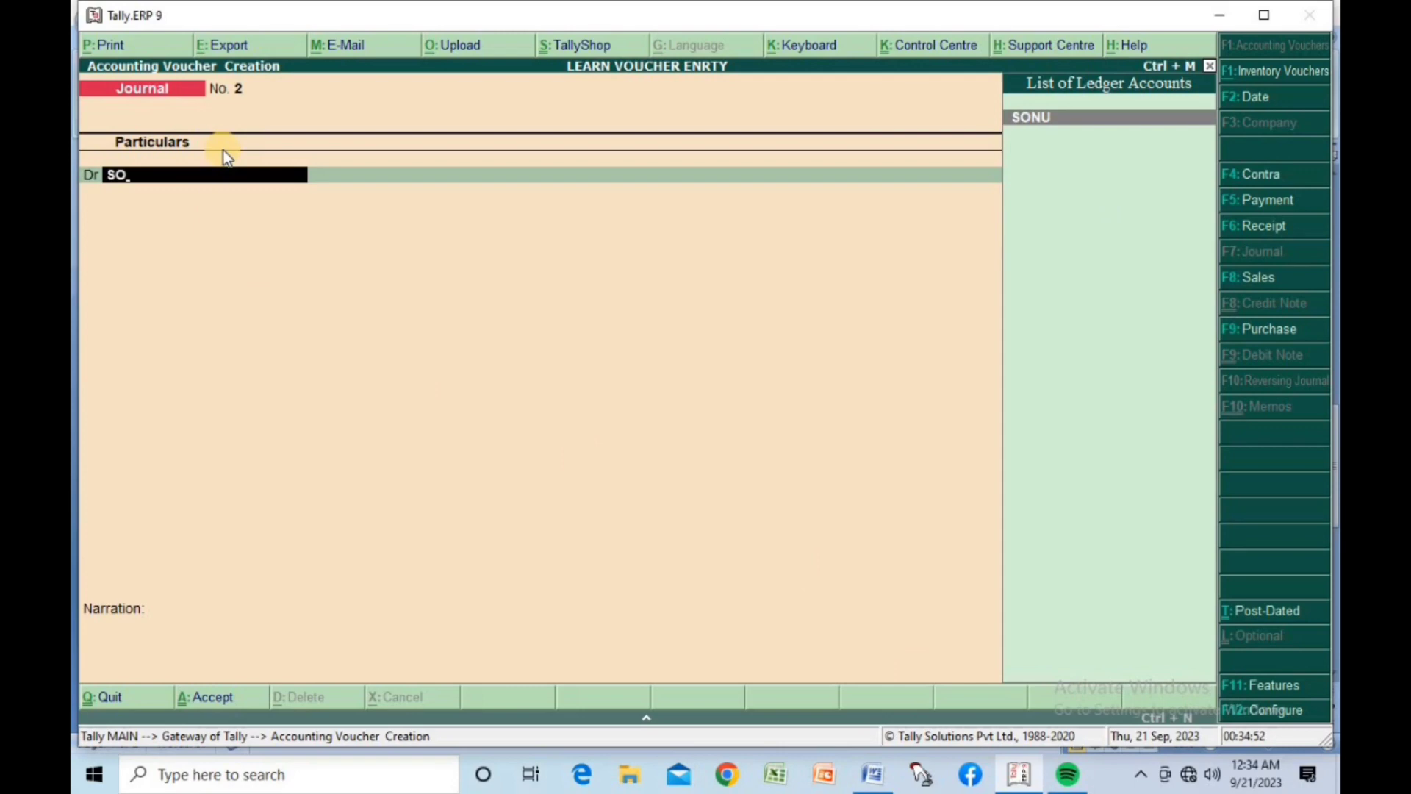
{"action": "key", "text": "Return"}
{"action": "type", "text": "4500"}
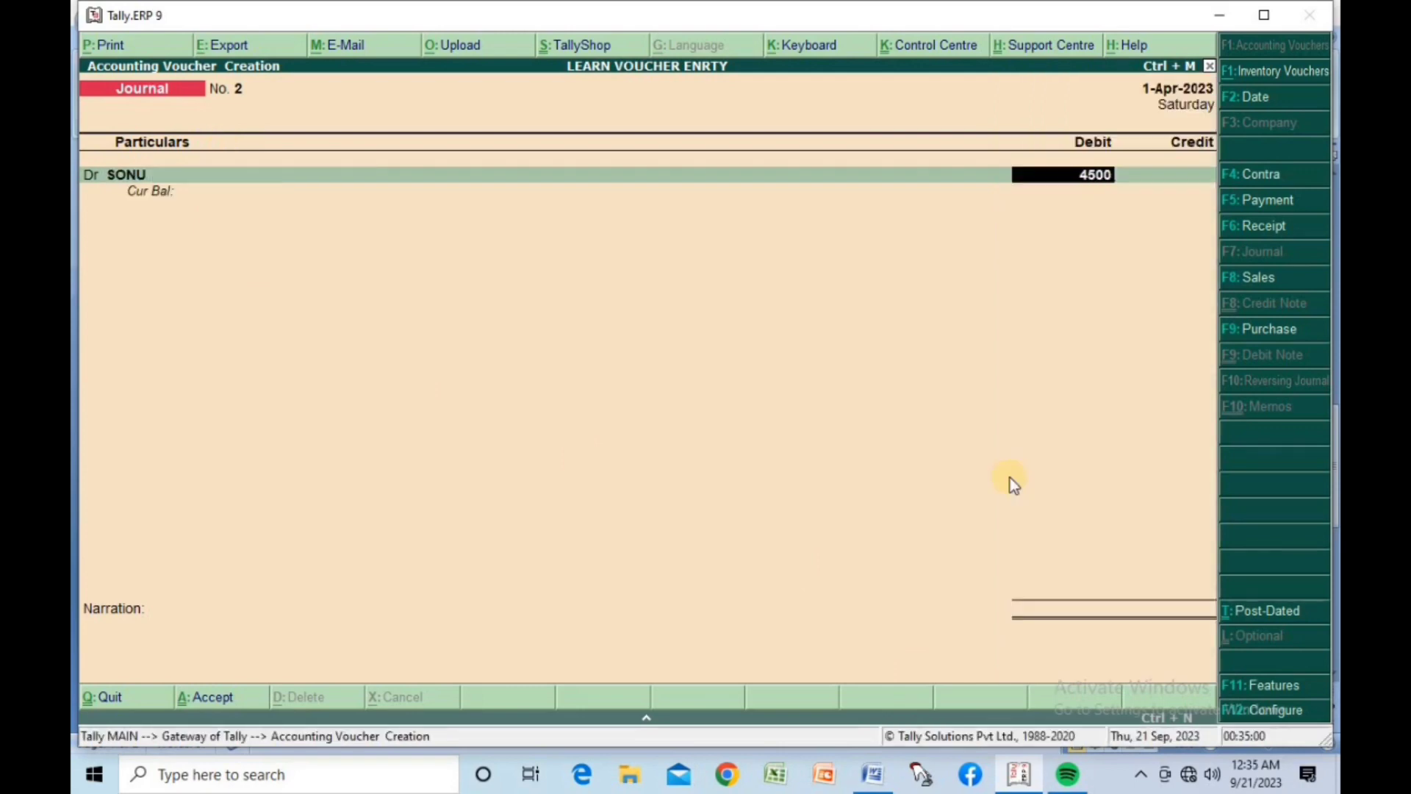
{"action": "key", "text": "Return"}
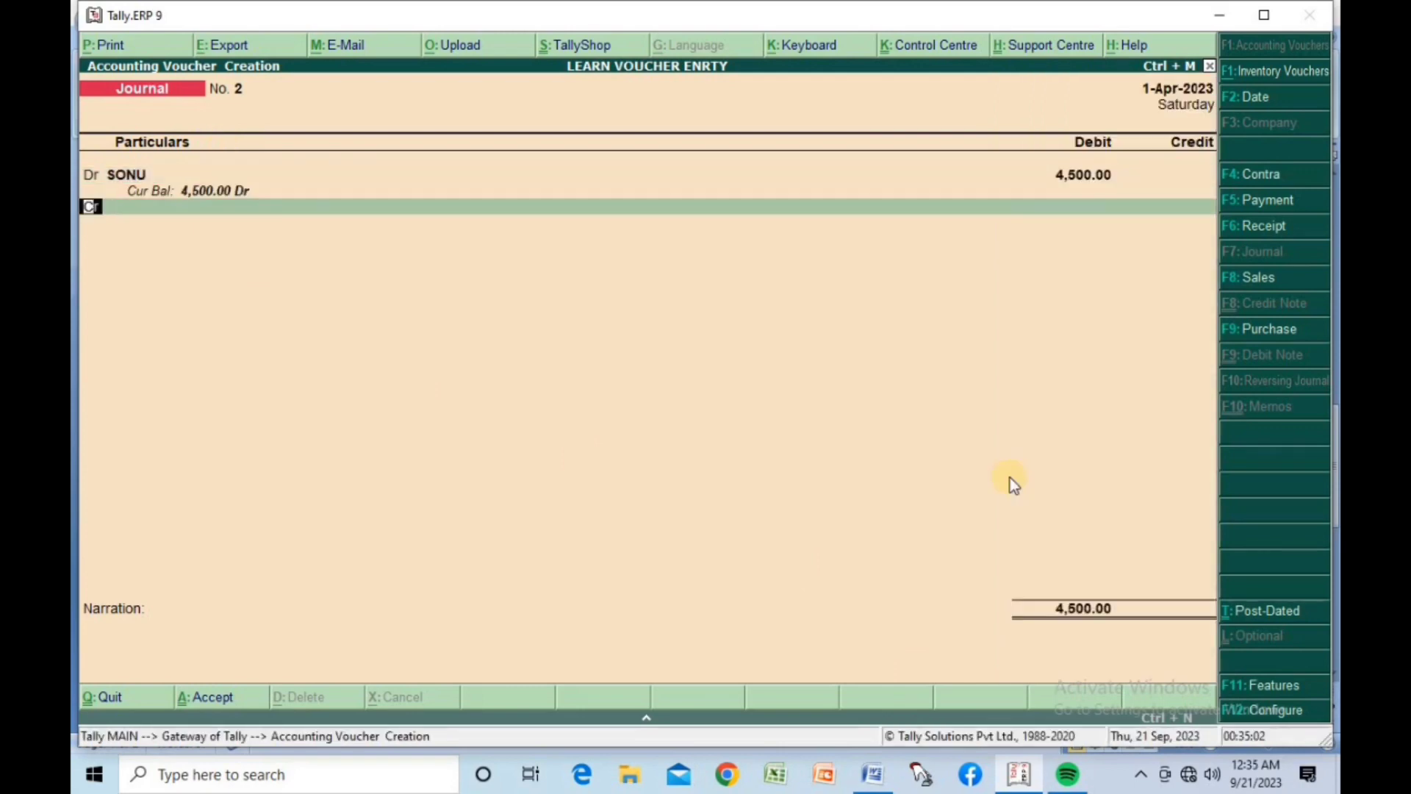
Credit 4,500 to the PURCHASE RETURN ledger and save the journal voucher without a narration.
{"action": "key", "text": "Return"}
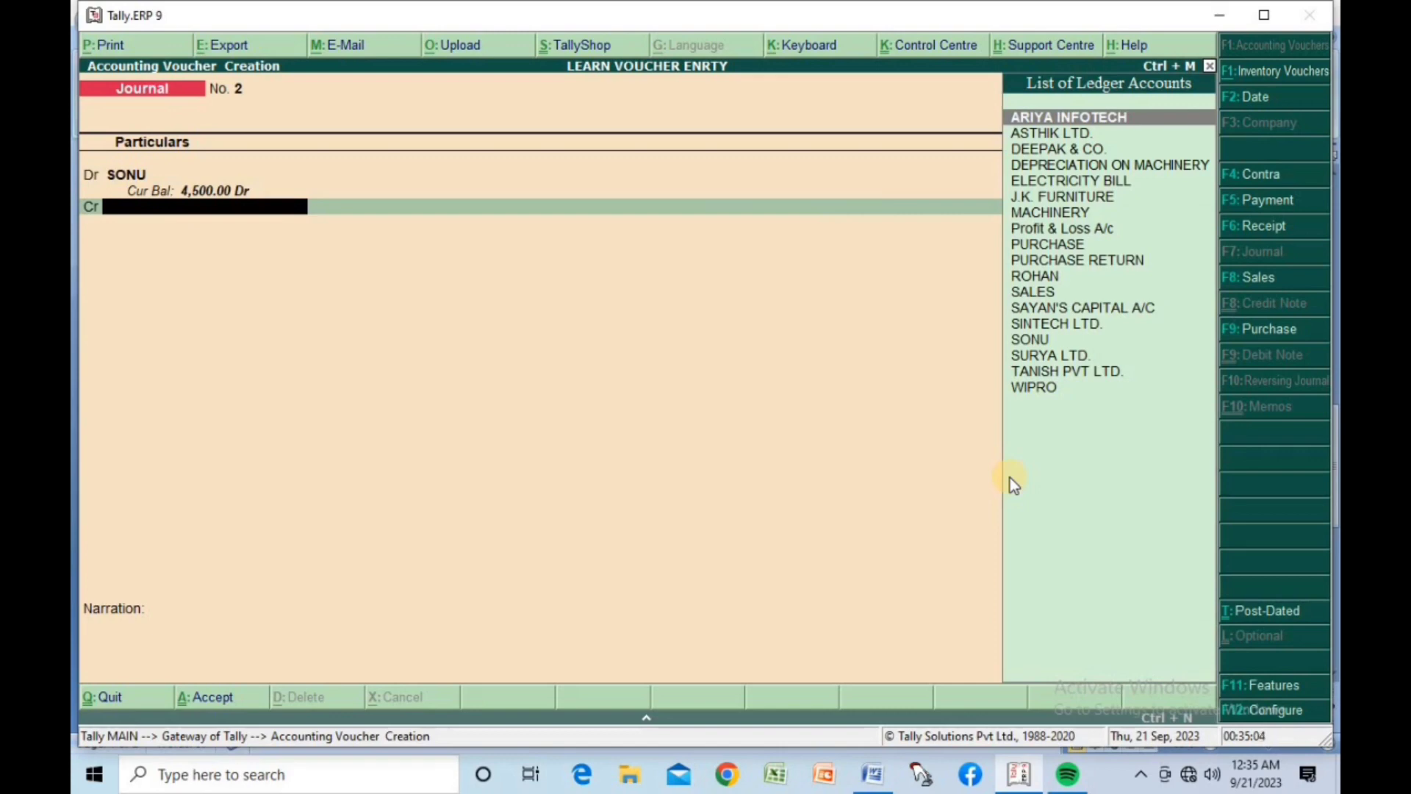
{"action": "type", "text": "PU"}
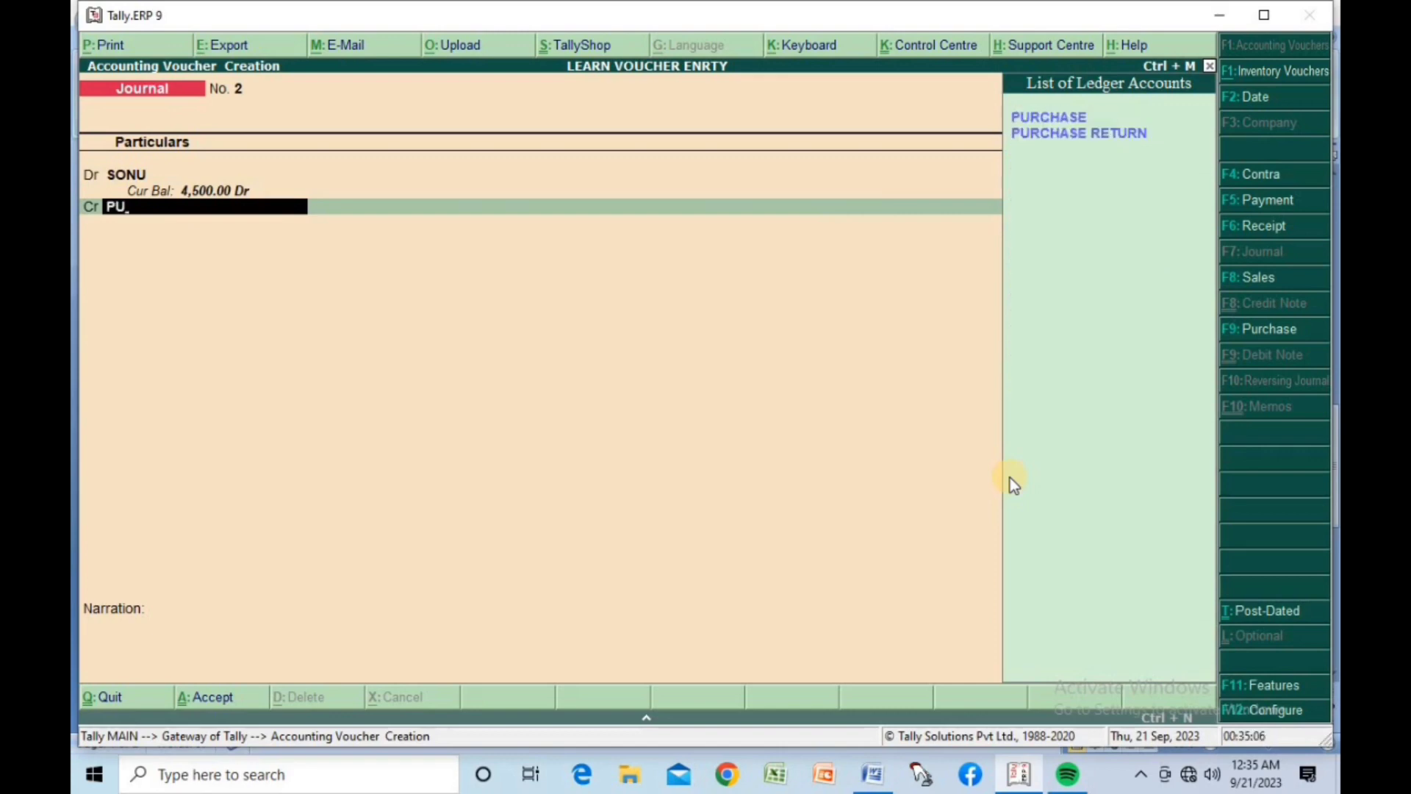
{"action": "key", "text": "Down"}
{"action": "key", "text": "Return"}
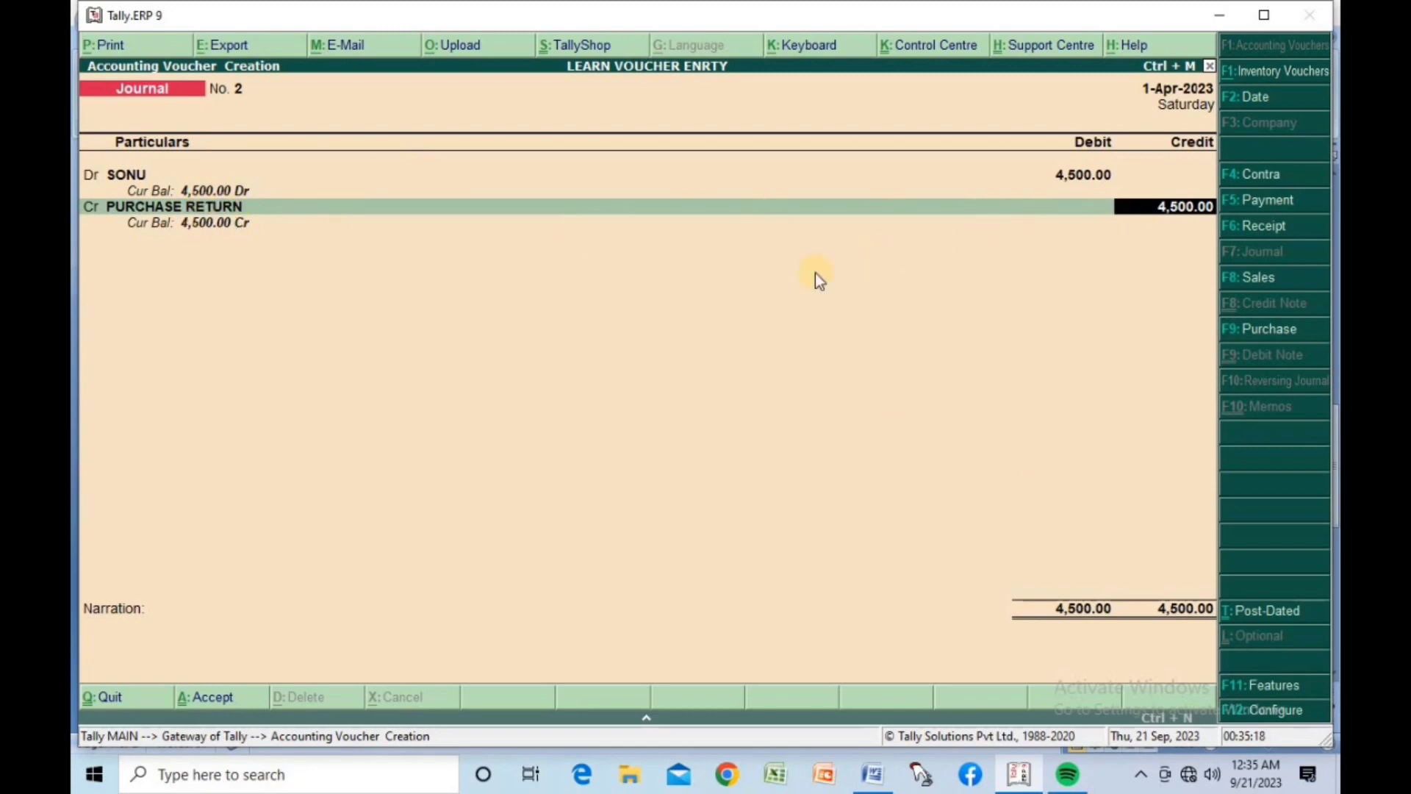
{"action": "key", "text": "Return"}
{"action": "key", "text": "Return"}
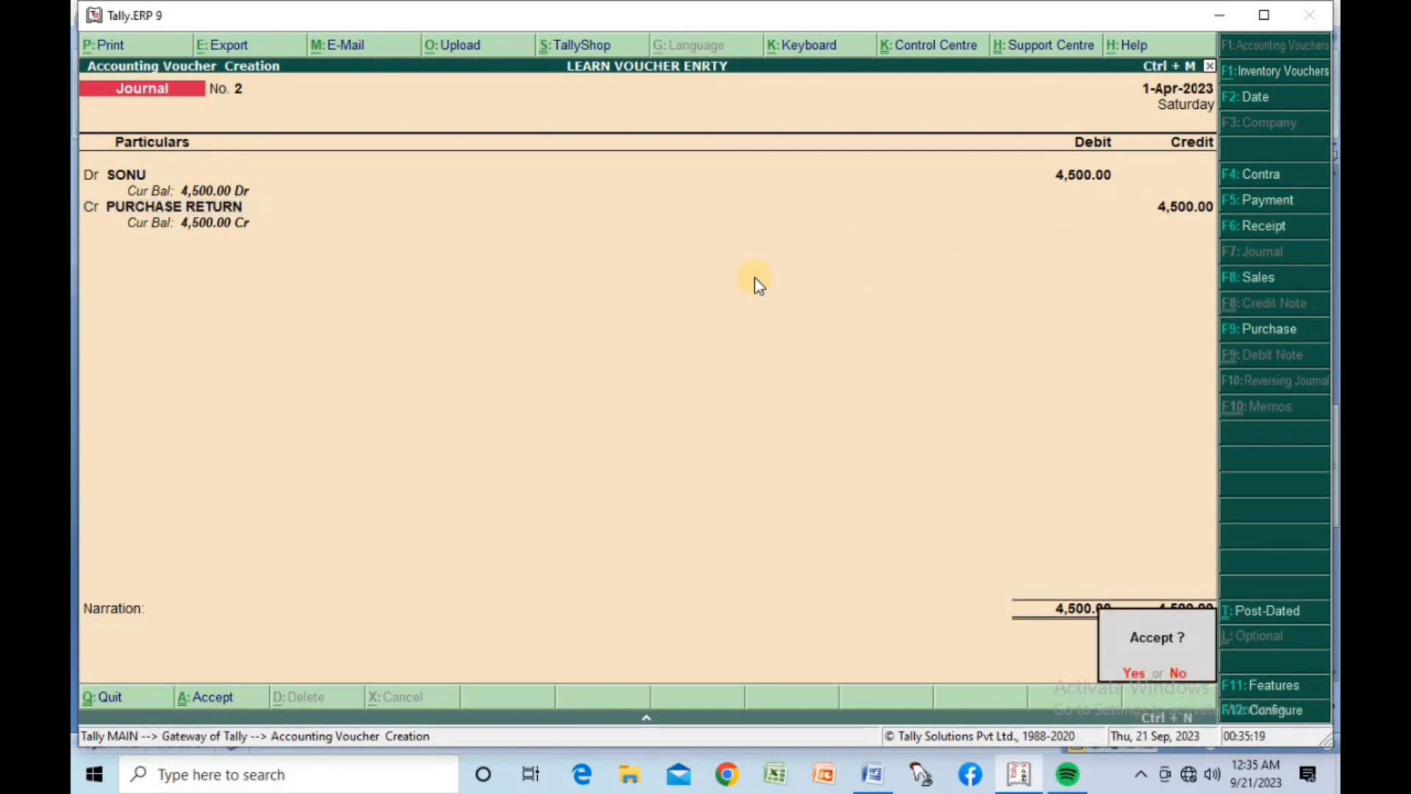
{"action": "key", "text": "Return"}
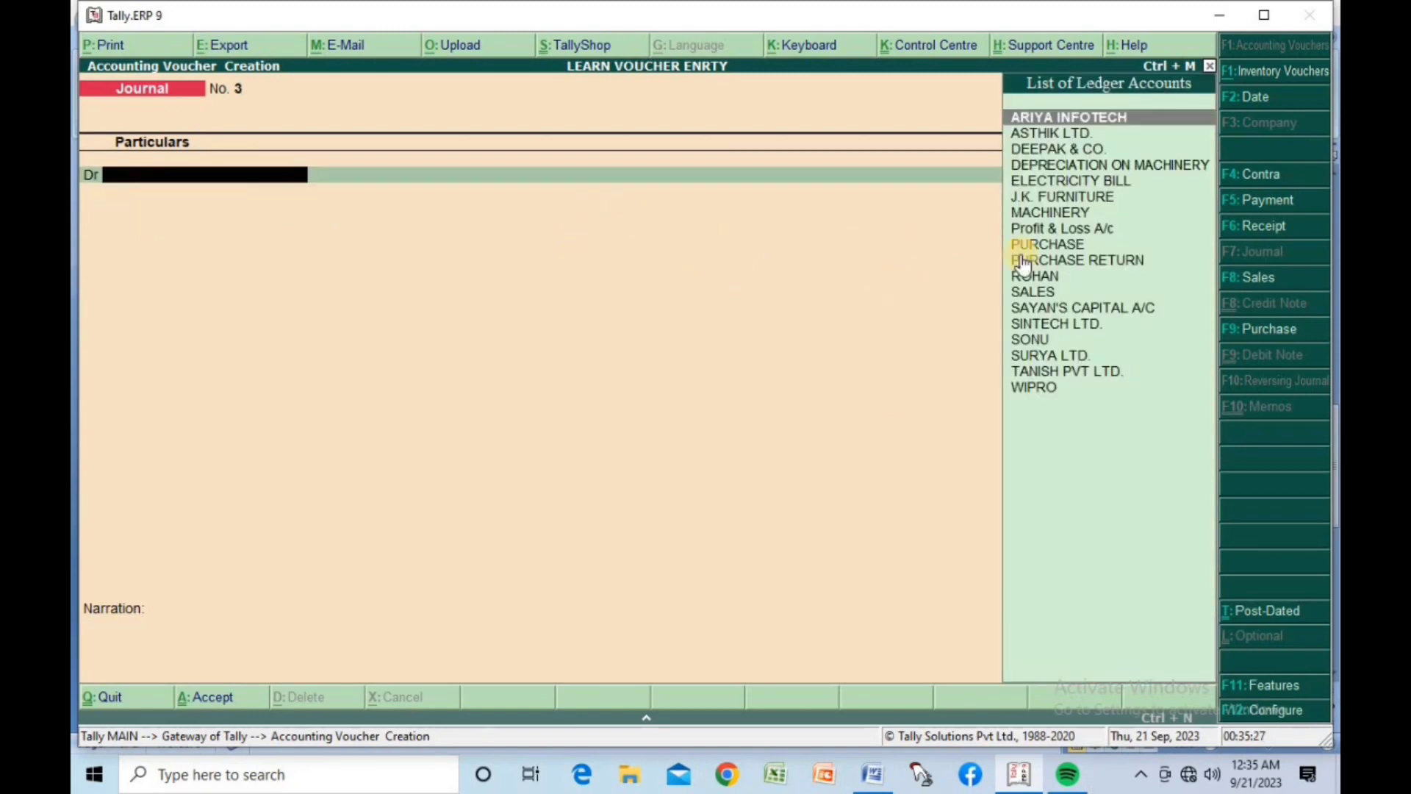
Start a sales voucher, switch it from invoice to voucher mode and leave the reference number blank.
{"action": "left_click", "coordinate": [1259, 280]}
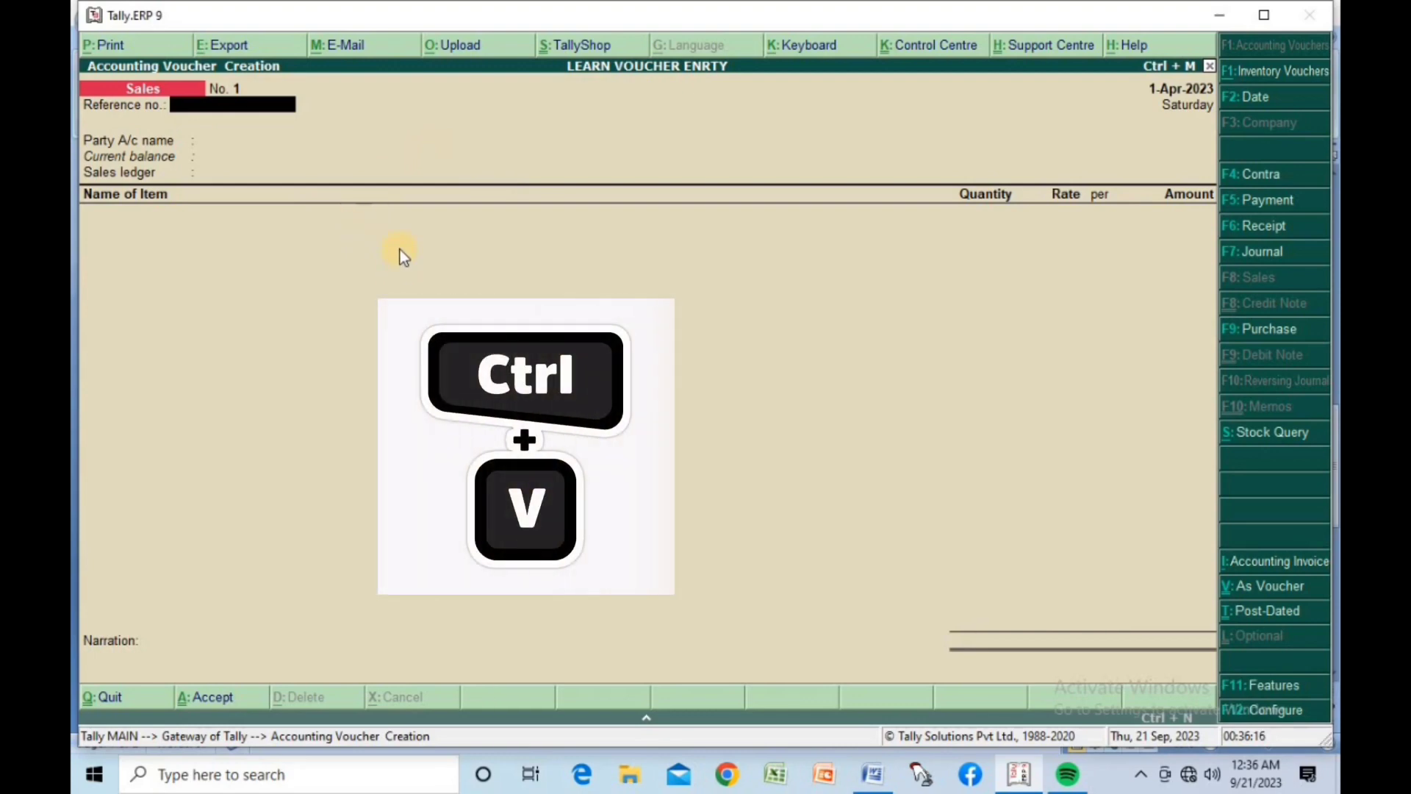
{"action": "key", "text": "ctrl+v"}
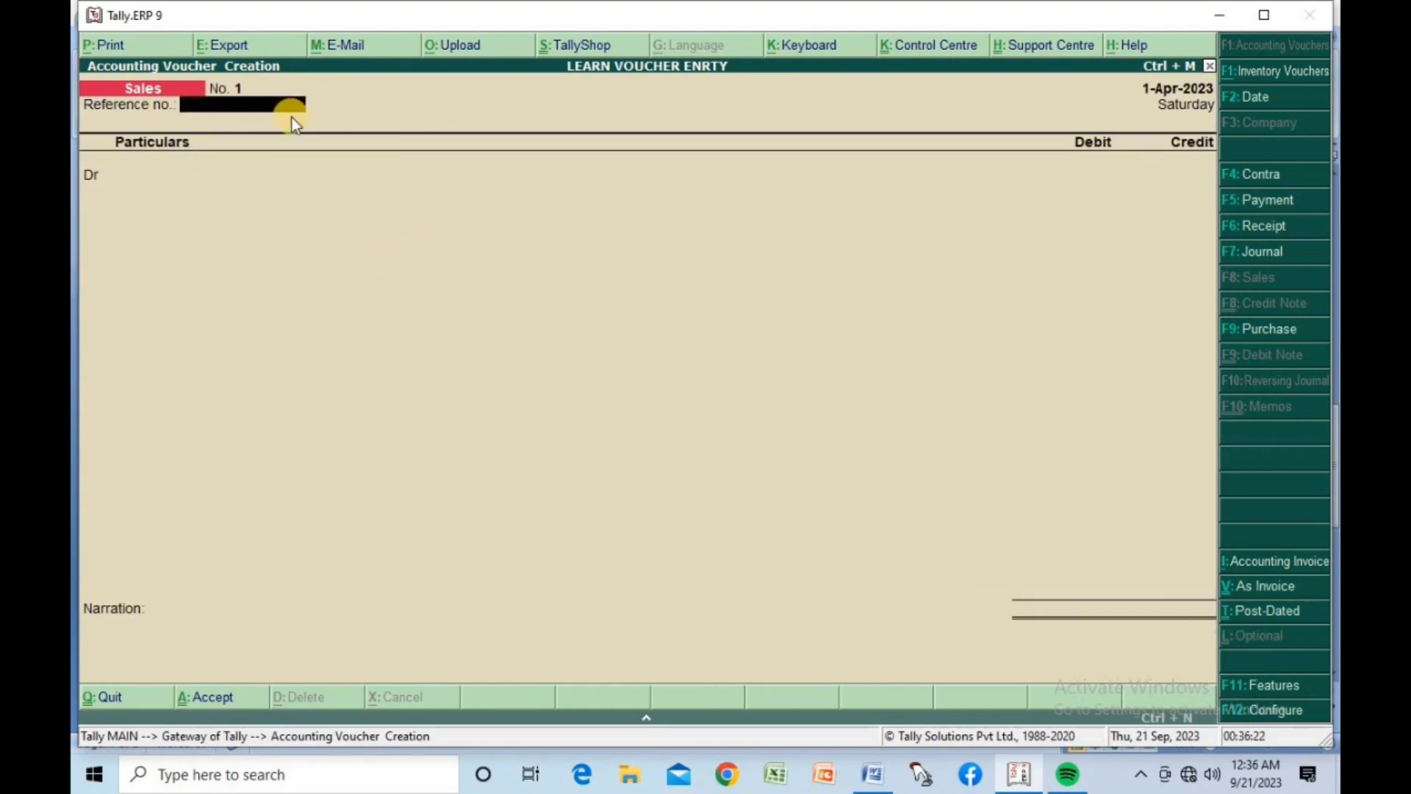
{"action": "key", "text": "Return"}
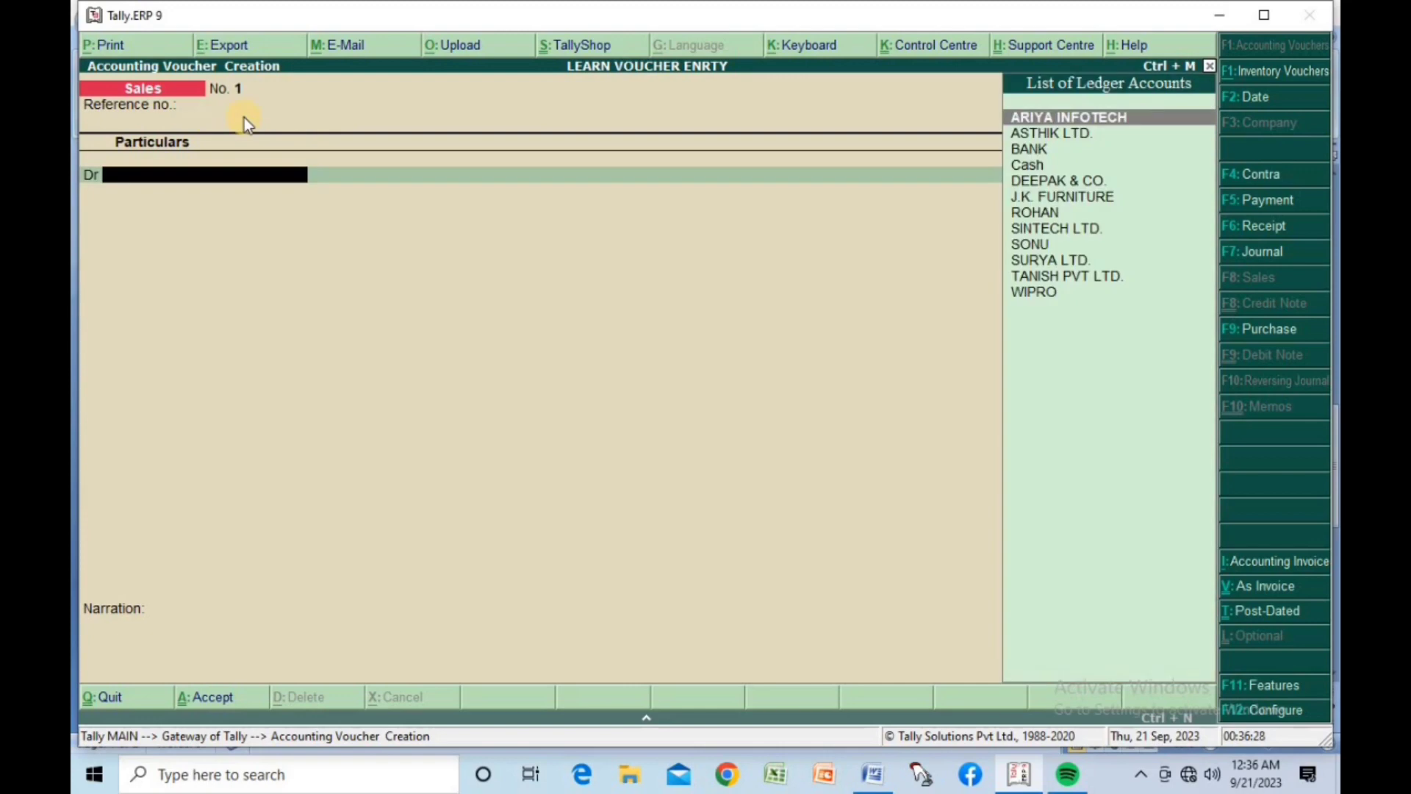
Check the first sales entry in the Word document and debit 20,000 to ASTHIK LTD. in Tally, accepting the default buyer's details.
{"action": "left_click", "coordinate": [871, 772]}
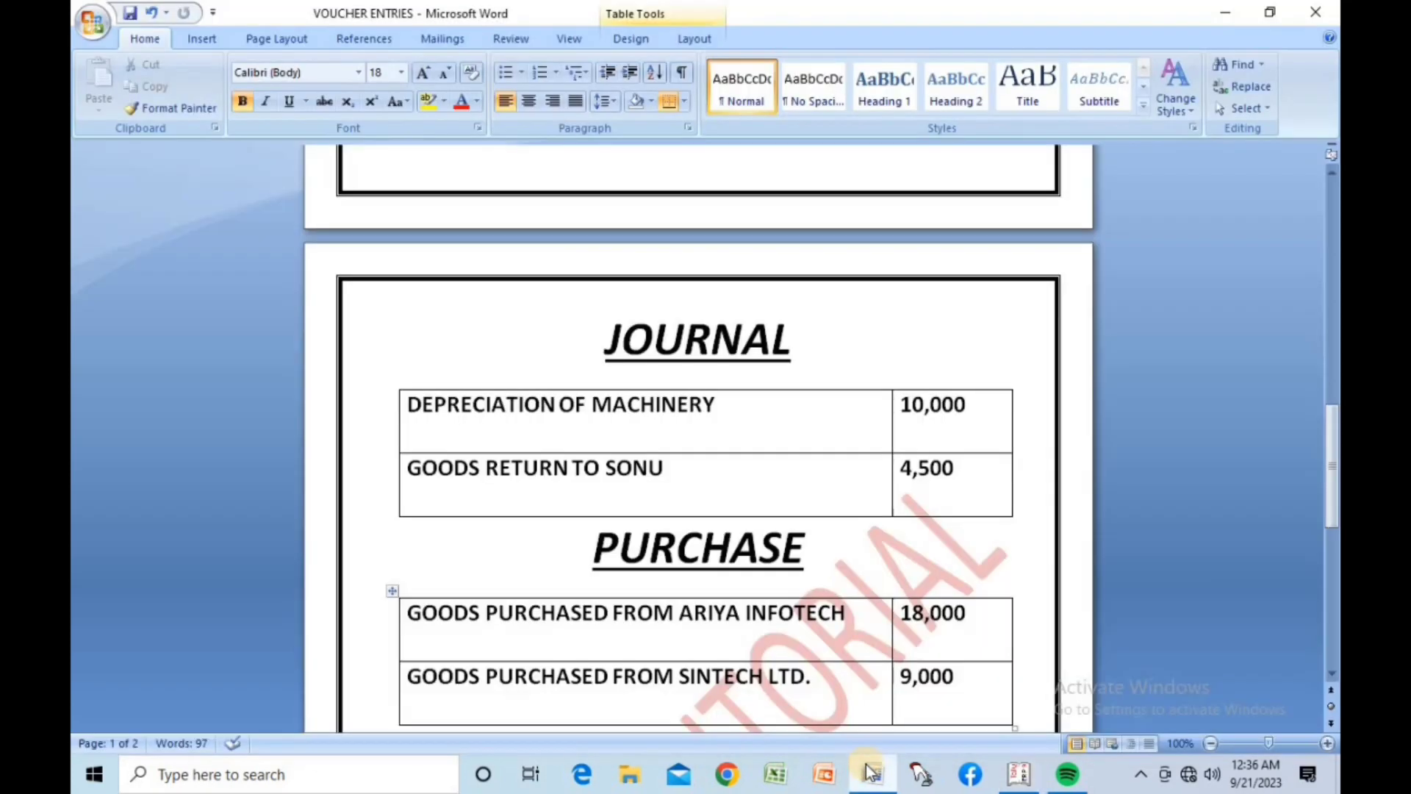
{"action": "scroll", "coordinate": [673, 489], "scroll_direction": "down", "scroll_amount": 8}
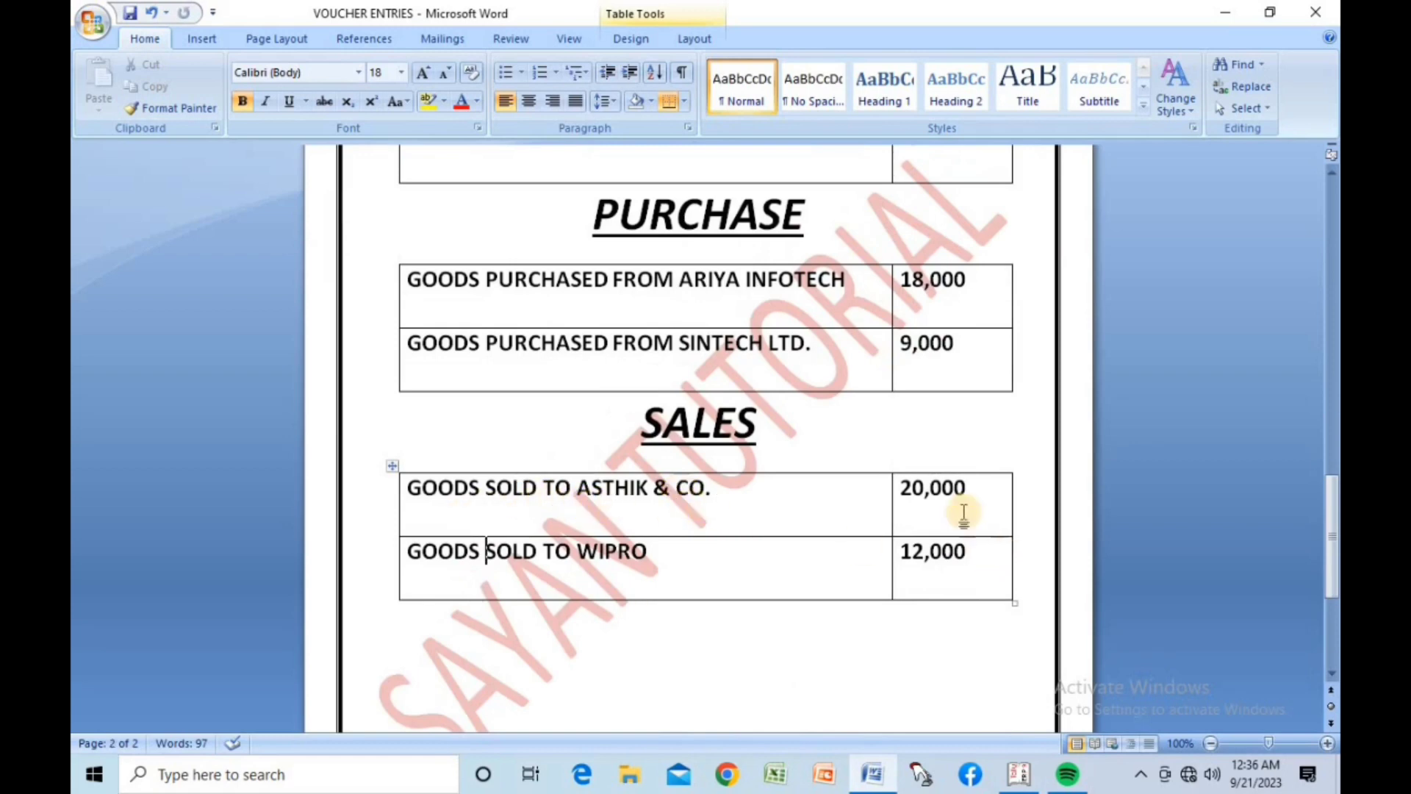
{"action": "left_click", "coordinate": [1026, 780]}
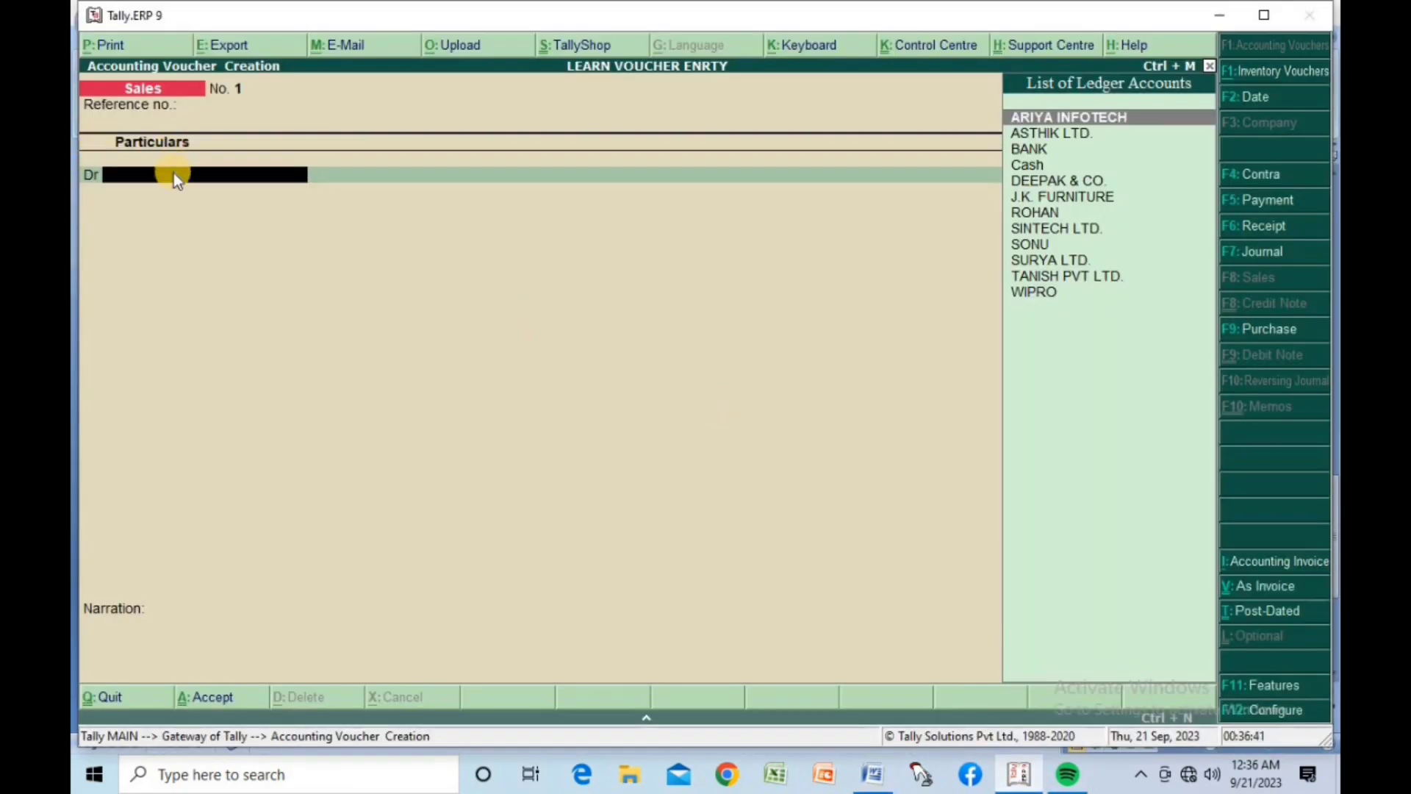
{"action": "type", "text": "AS"}
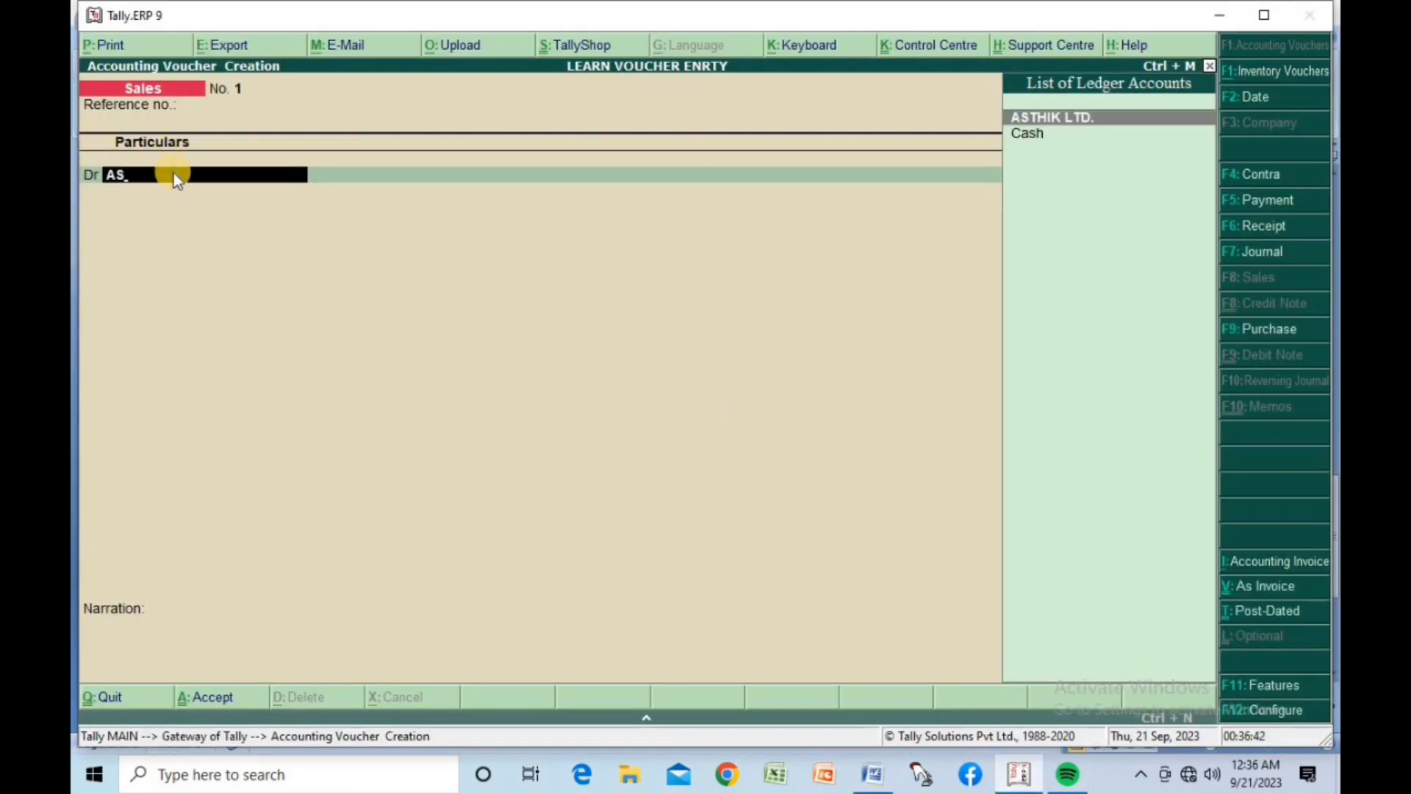
{"action": "key", "text": "Return"}
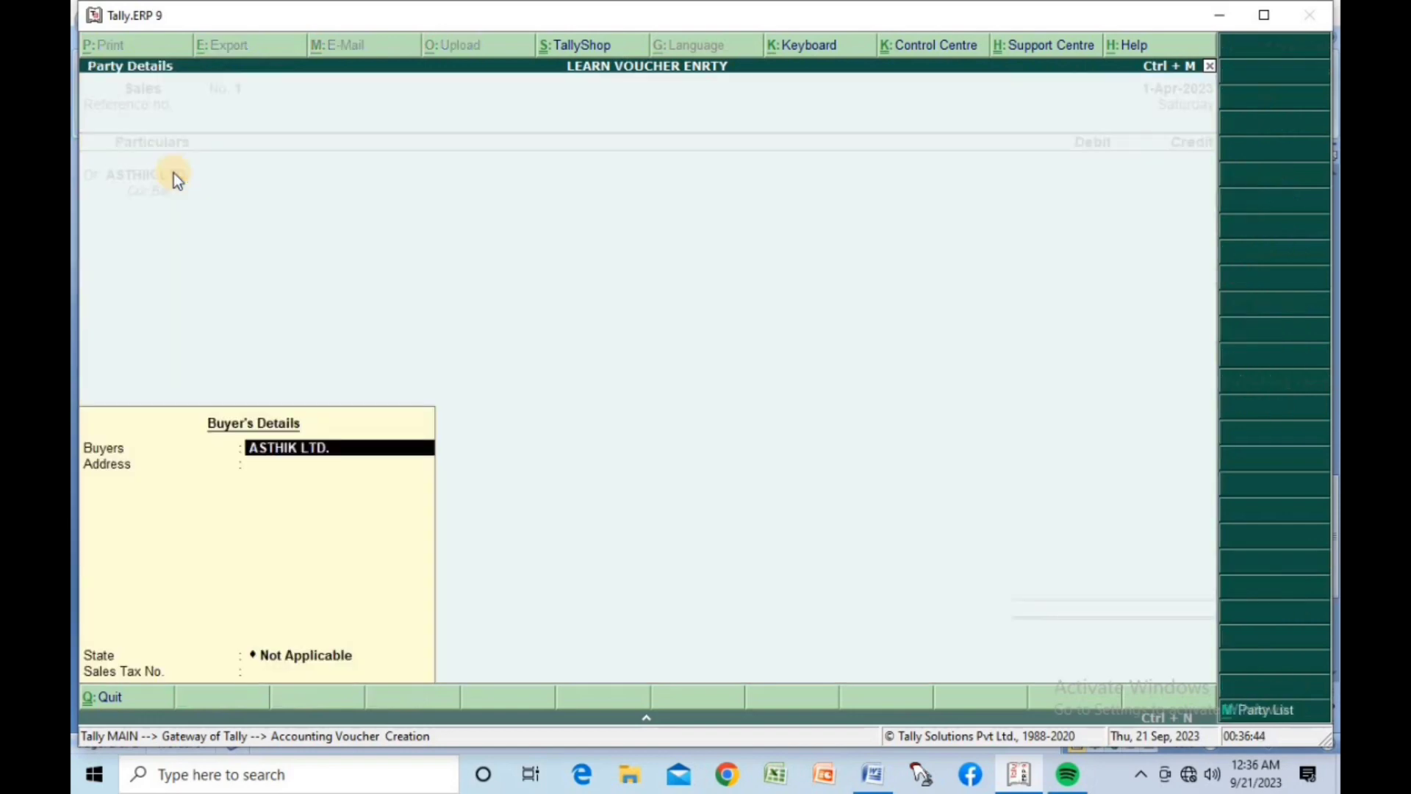
{"action": "key", "text": "Return"}
{"action": "key", "text": "Return"}
{"action": "key", "text": "Return"}
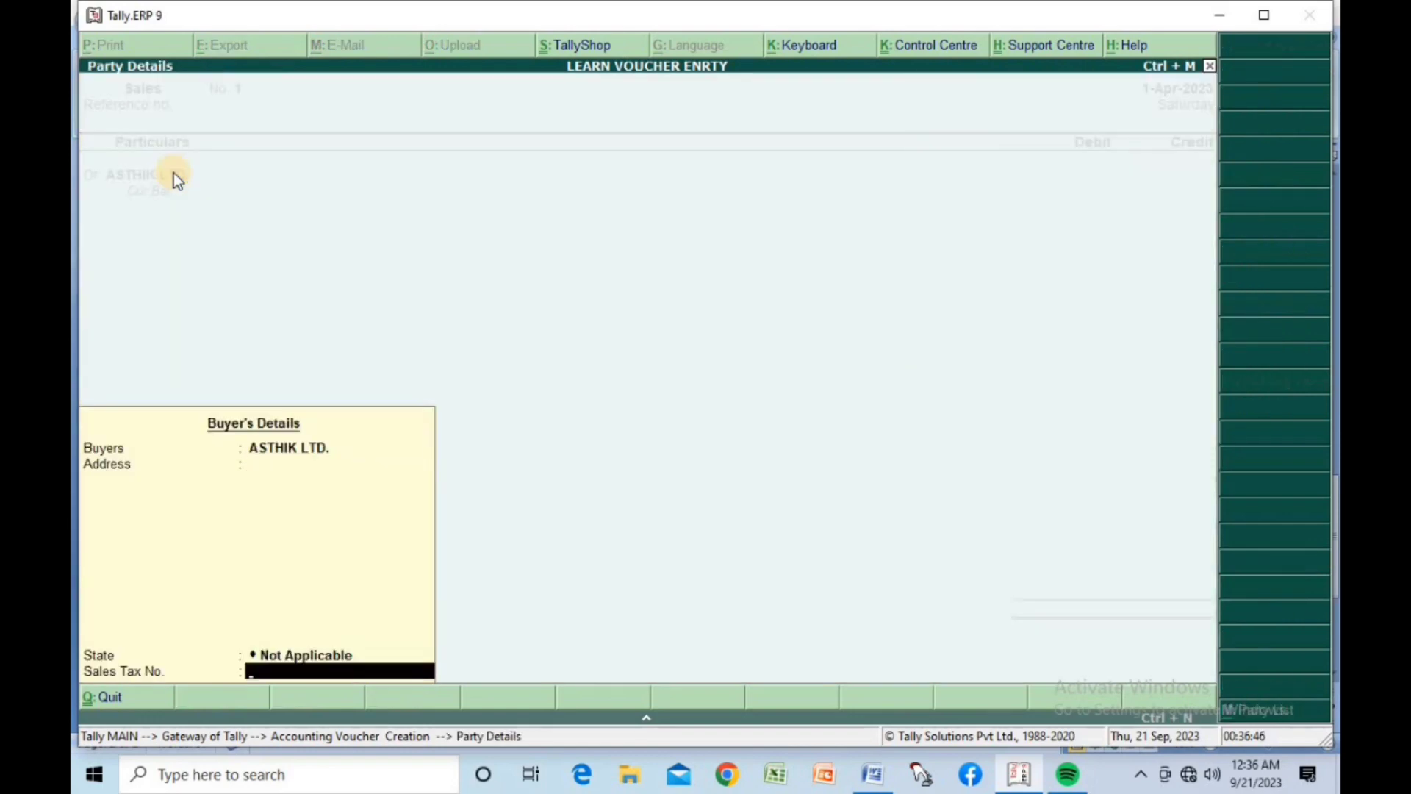
{"action": "key", "text": "Return"}
{"action": "type", "text": "20000"}
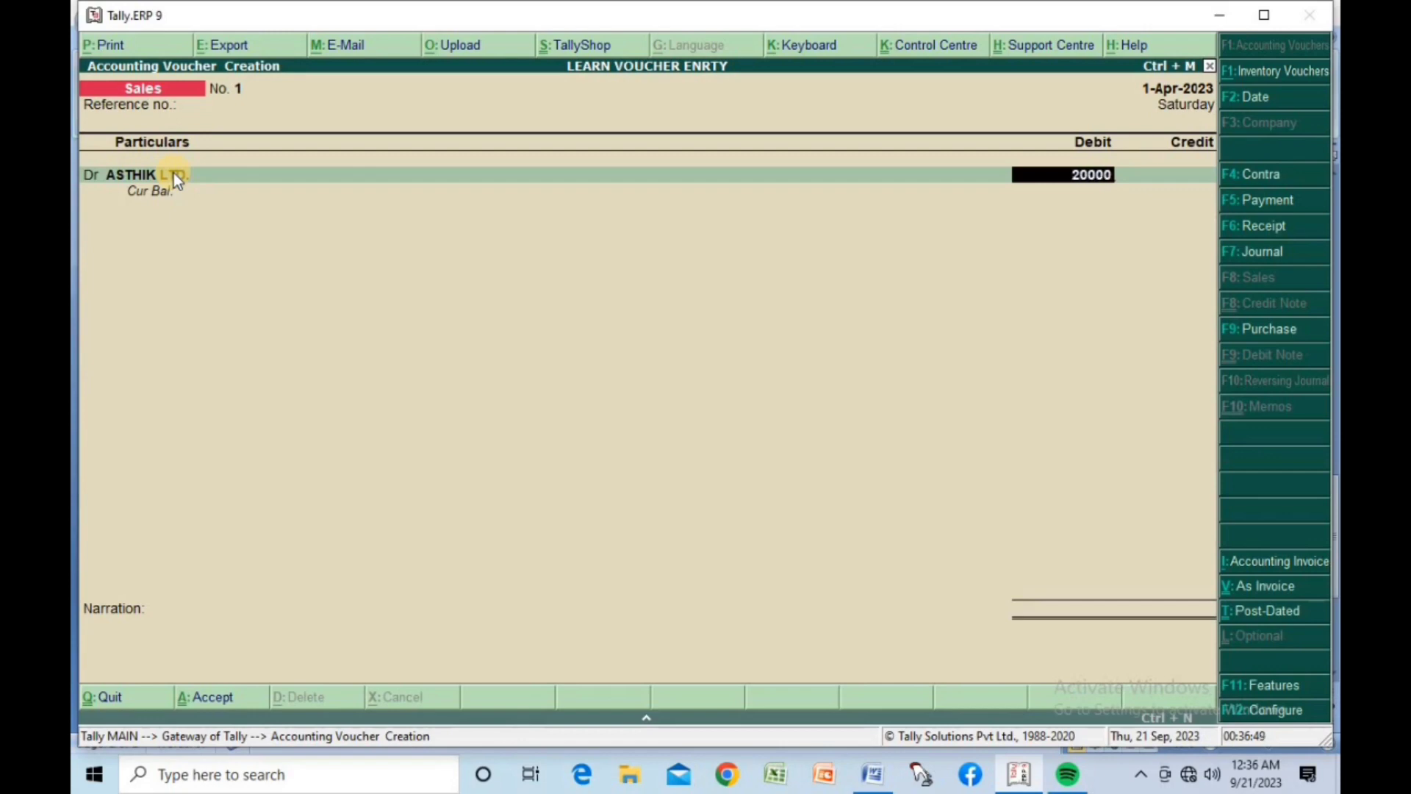
{"action": "key", "text": "Return"}
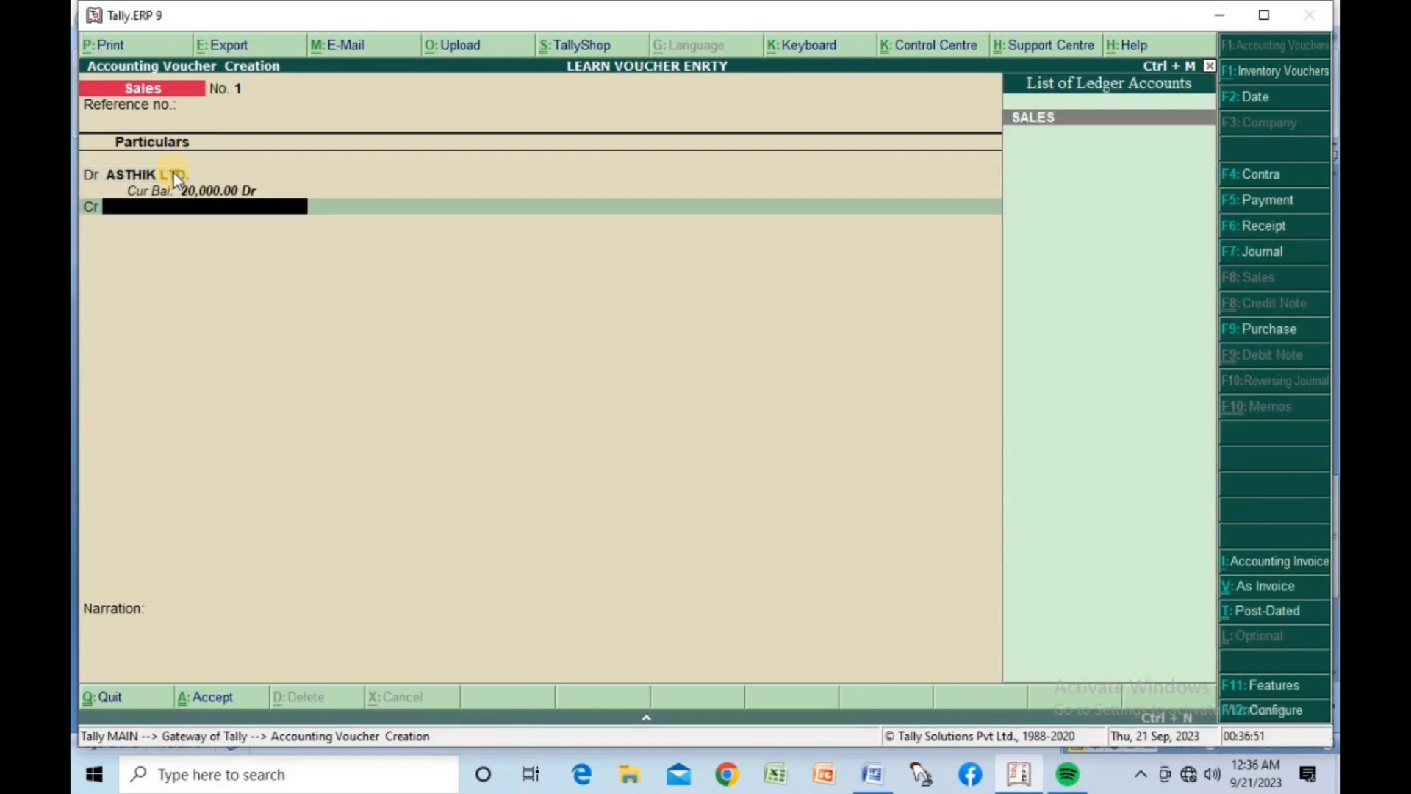
Credit 20,000 to the SALES ledger and save the first sales voucher without a narration.
{"action": "key", "text": "Return"}
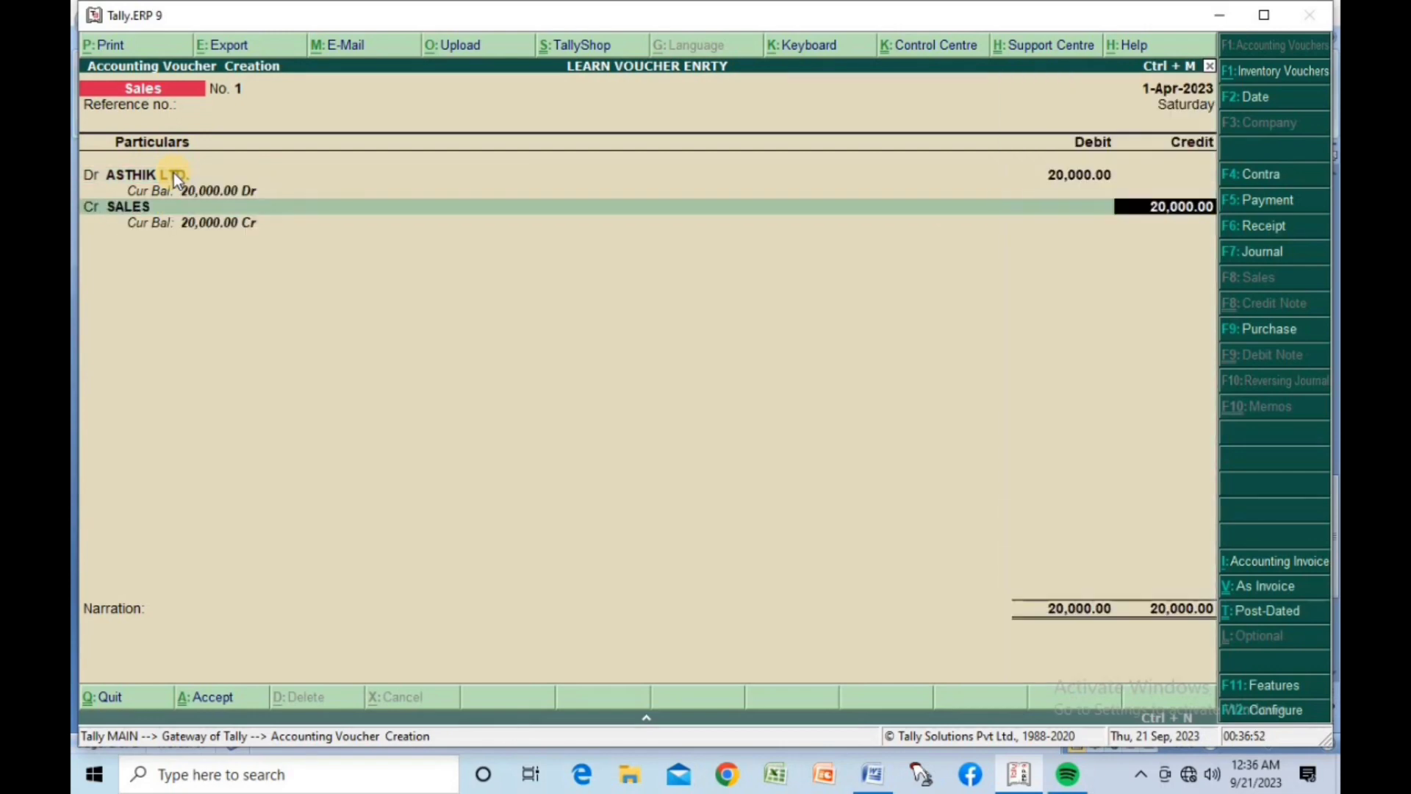
{"action": "key", "text": "Return"}
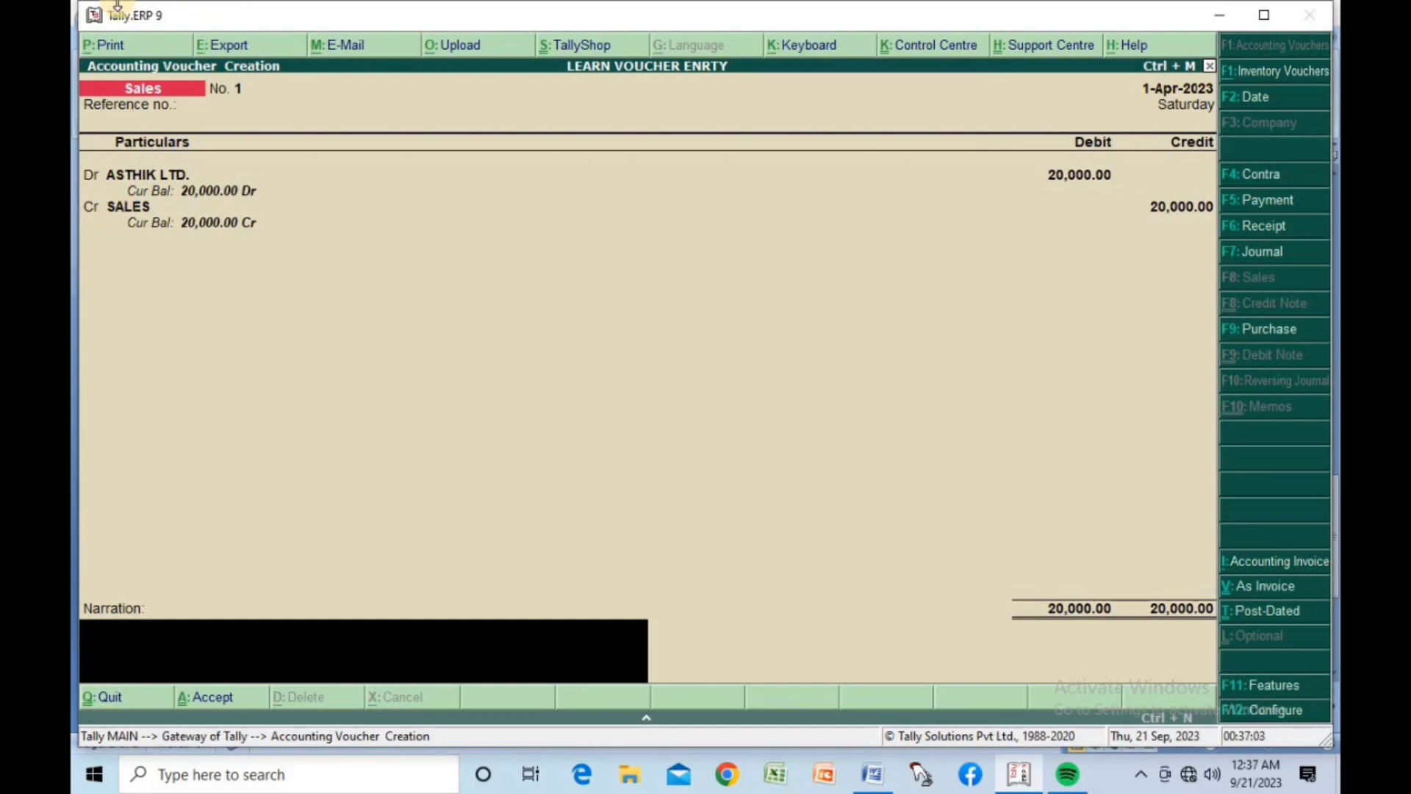
{"action": "key", "text": "Return"}
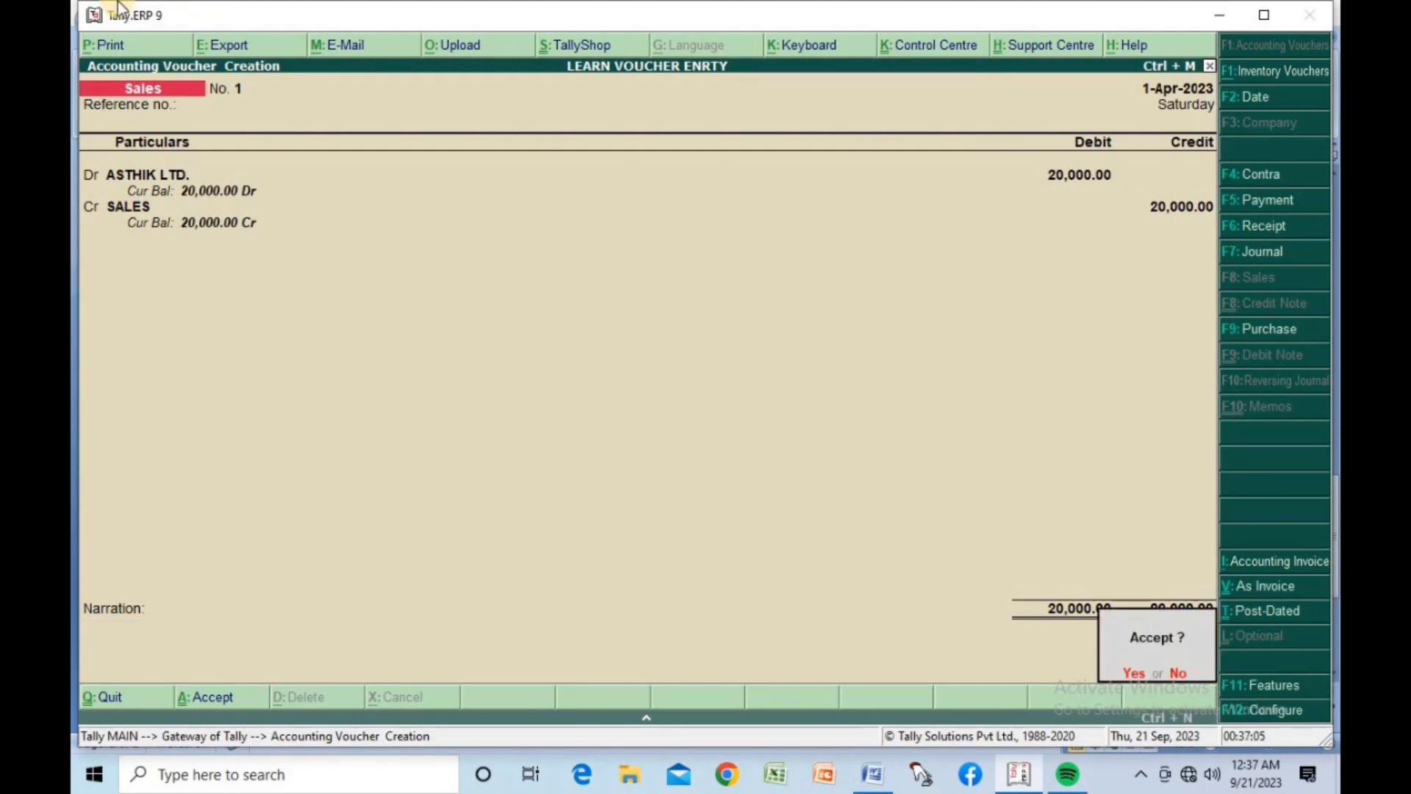
{"action": "key", "text": "Return"}
Check the second sales entry in the Word document and debit 12,000 to WIPRO in a new Tally sales voucher, accepting the default buyer's details.
{"action": "left_click", "coordinate": [872, 774]}
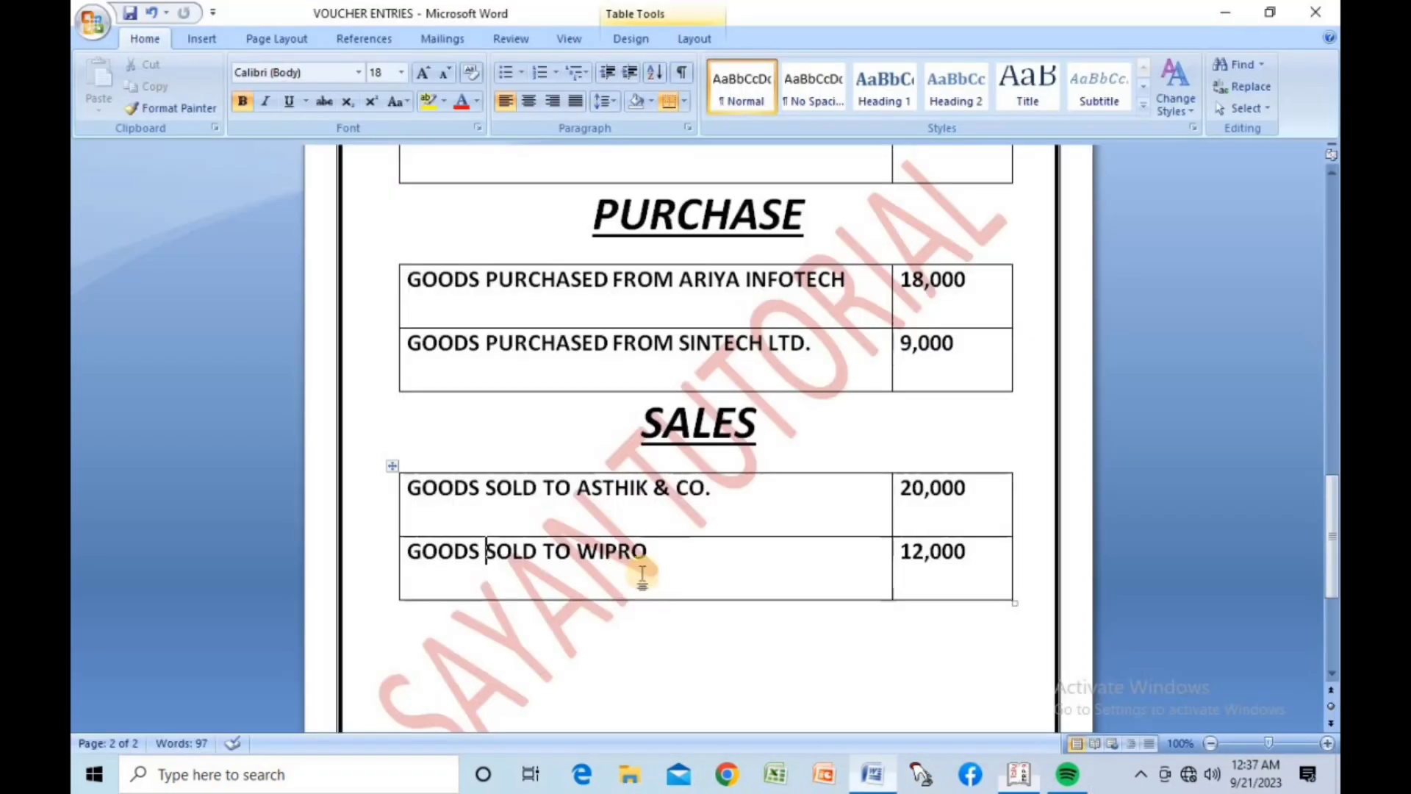
{"action": "left_click", "coordinate": [1019, 773]}
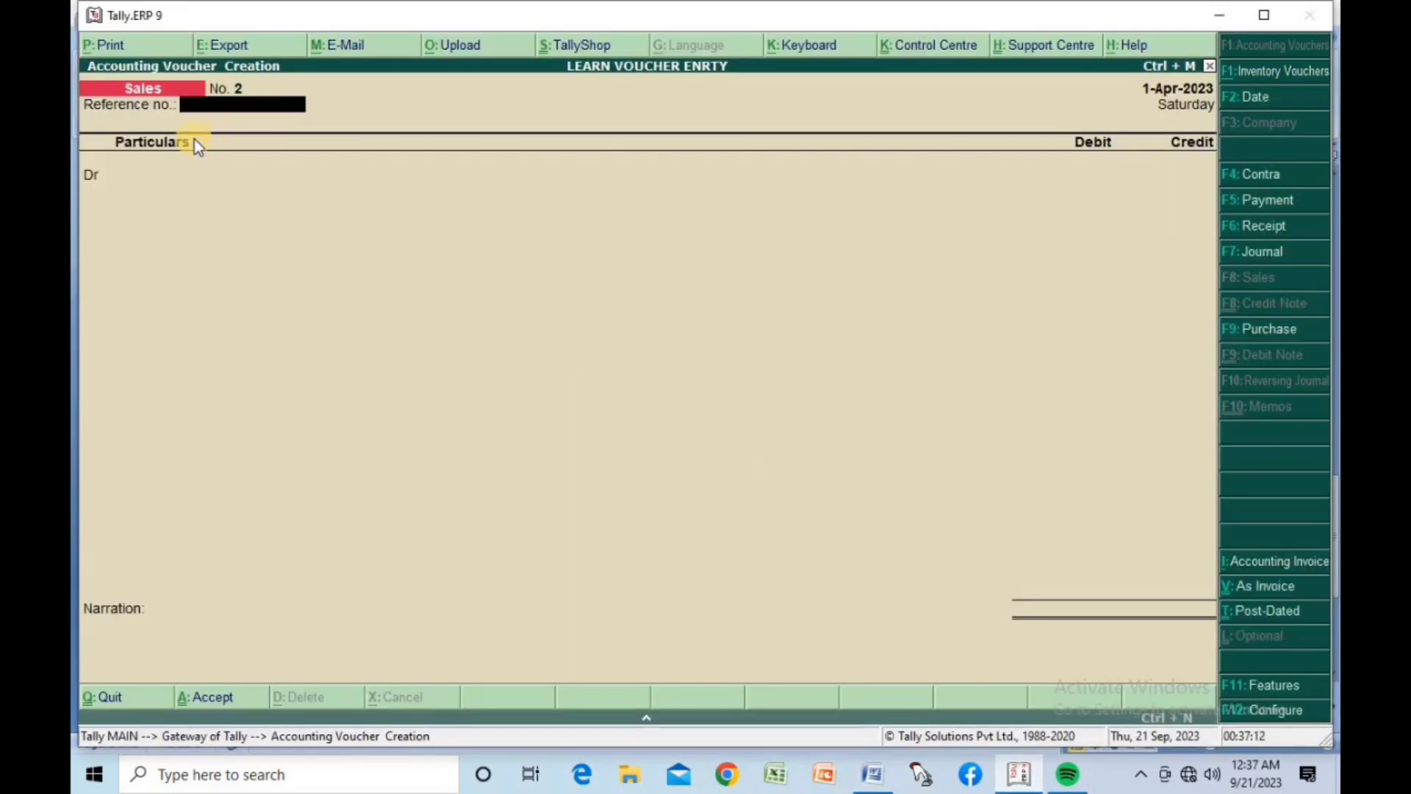
{"action": "key", "text": "Return"}
{"action": "type", "text": "WI"}
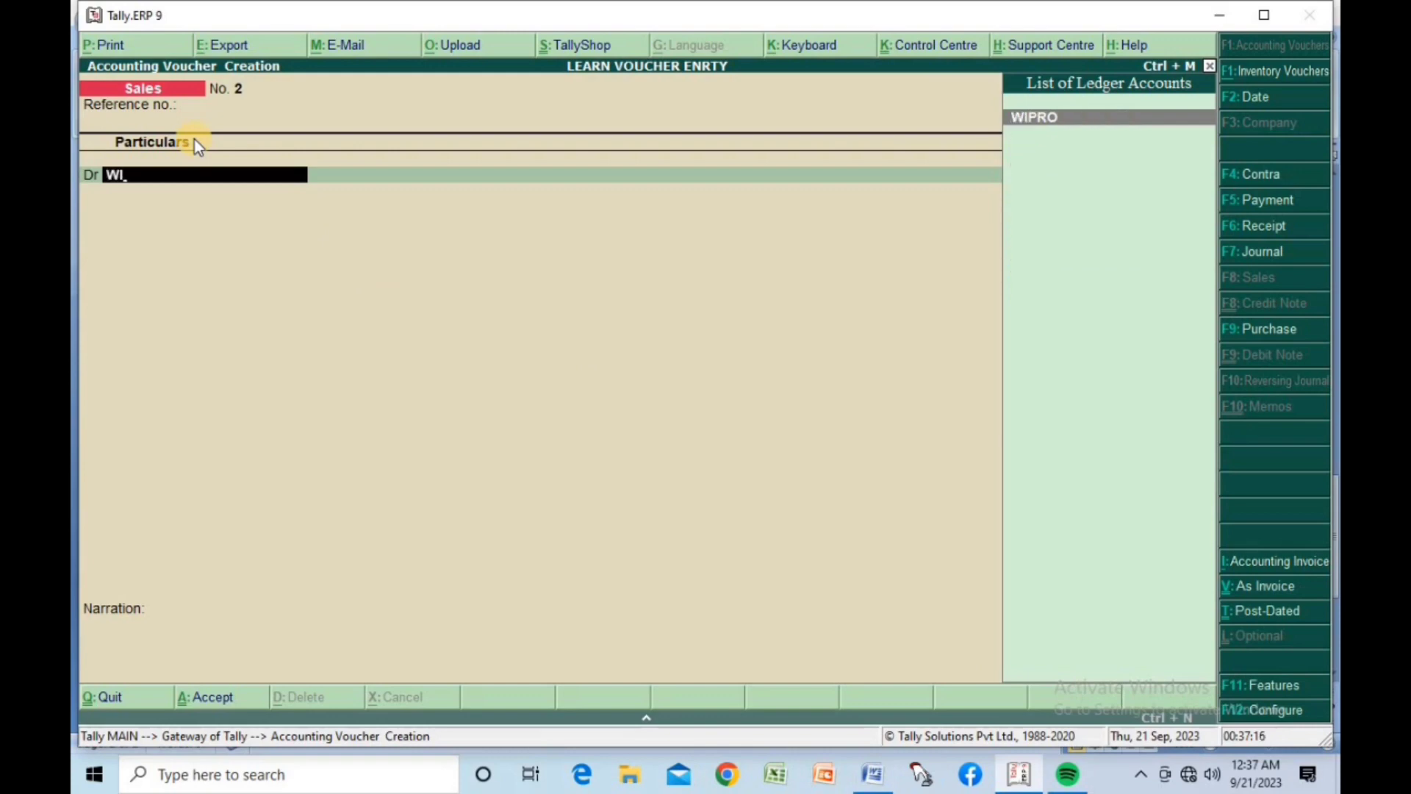
{"action": "key", "text": "Return"}
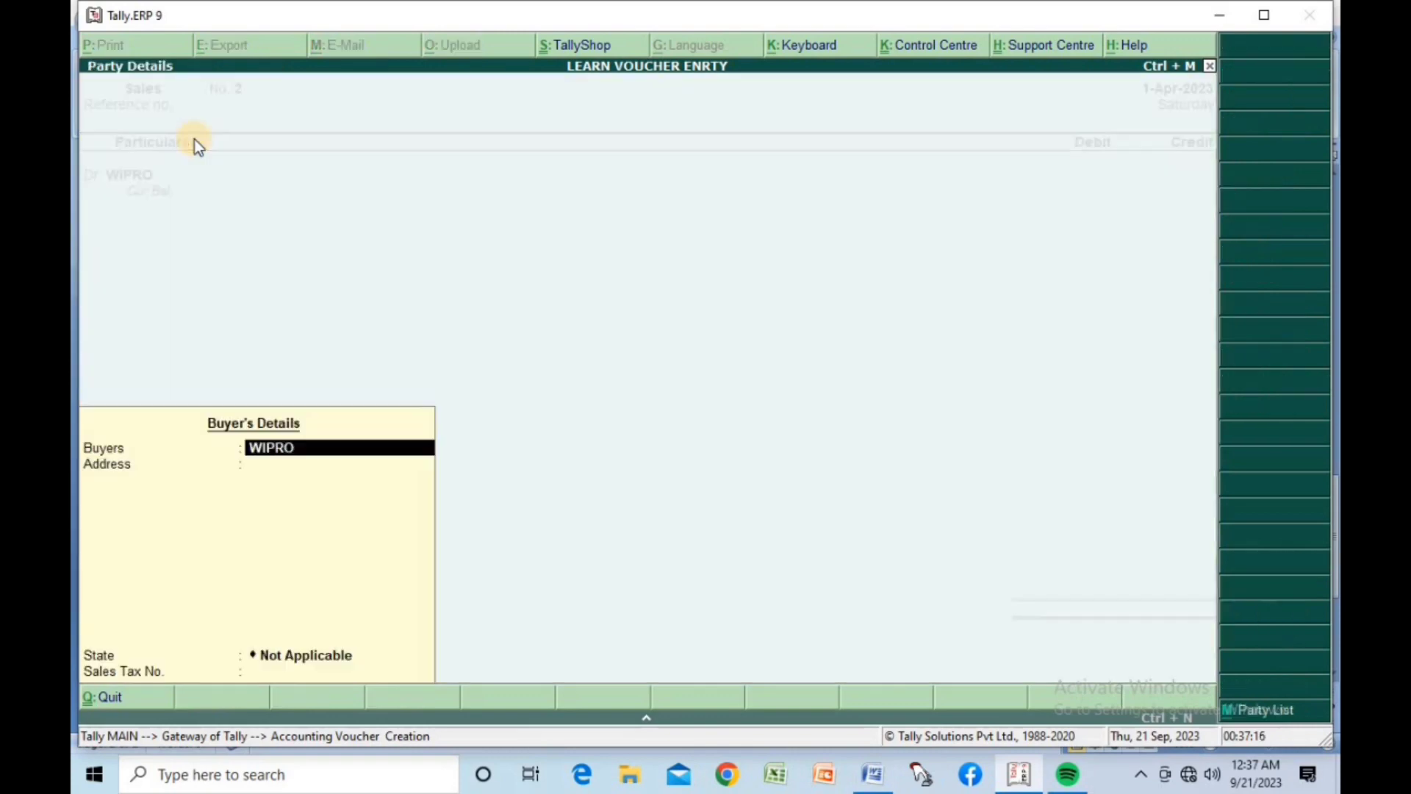
{"action": "key", "text": "Return"}
{"action": "key", "text": "Return"}
{"action": "key", "text": "Return"}
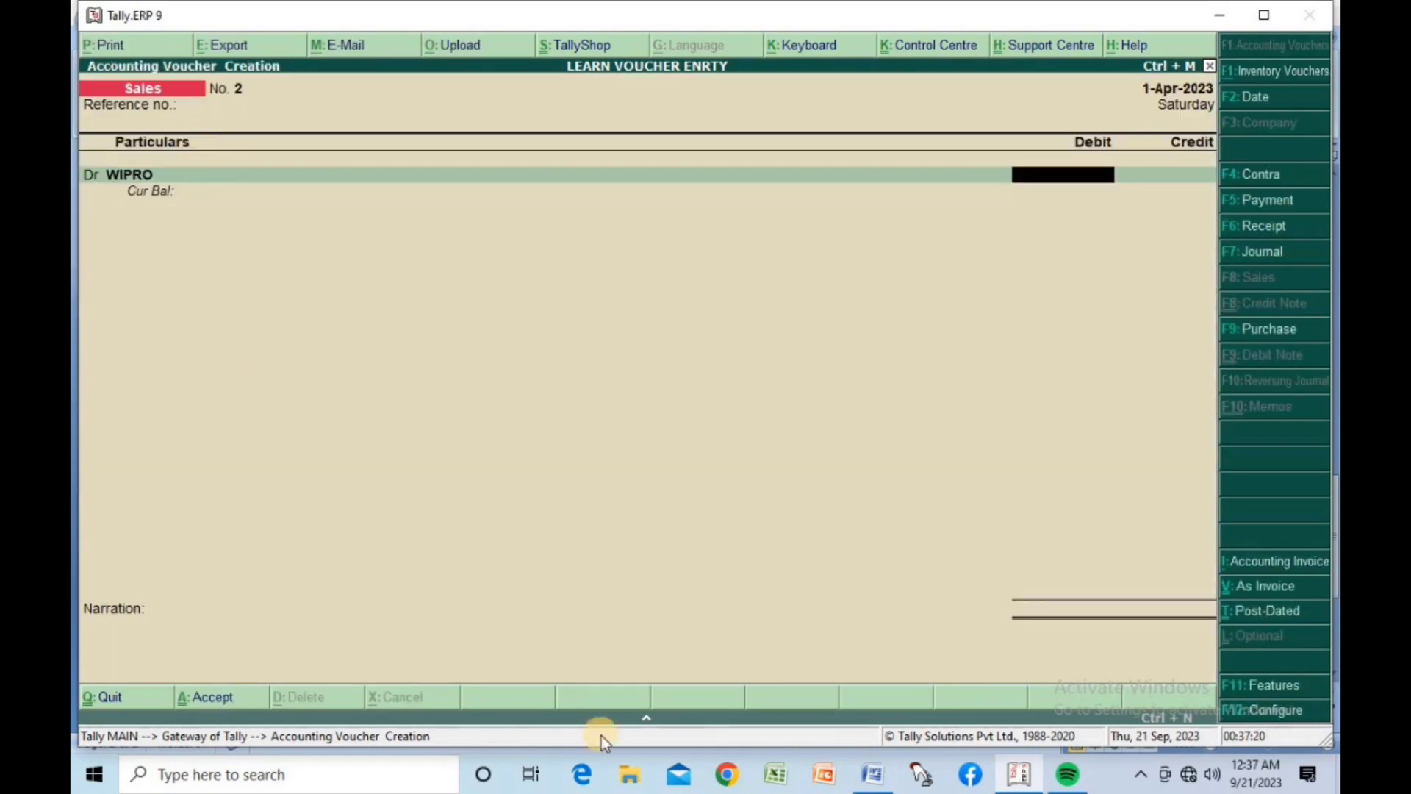
{"action": "key", "text": "Return"}
Credit 12,000 to the SALES ledger and save the second sales voucher without a narration.
{"action": "type", "text": "SA"}
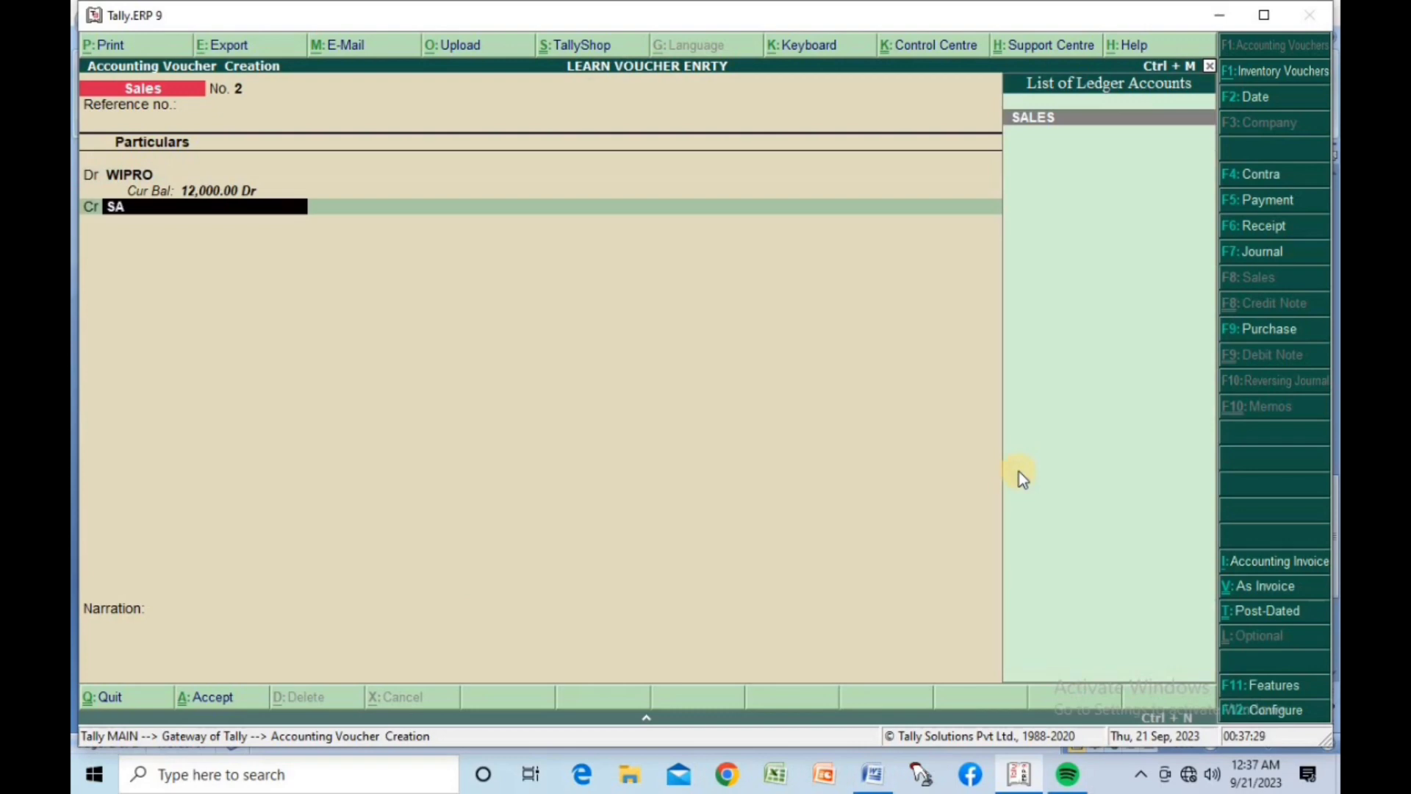
{"action": "key", "text": "Return"}
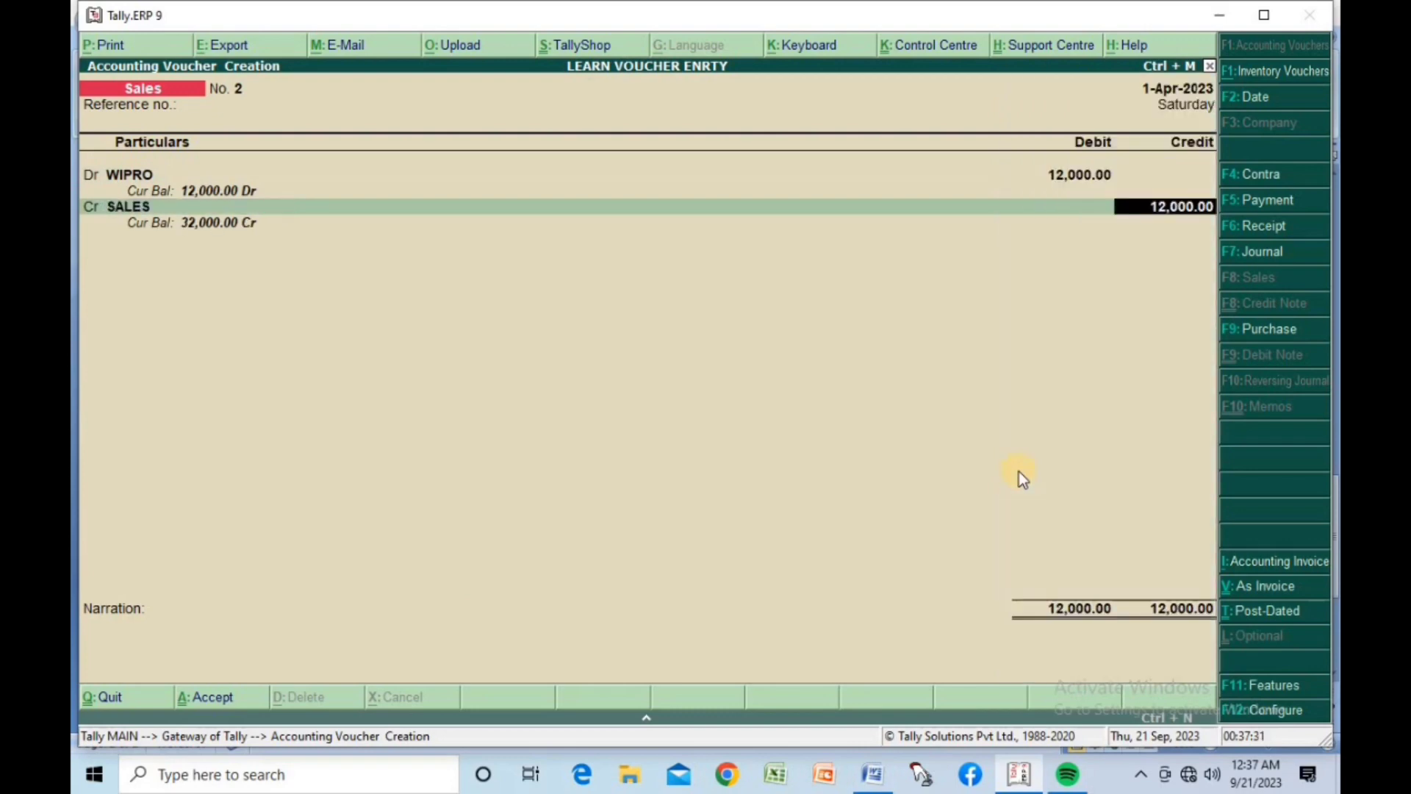
{"action": "key", "text": "Return"}
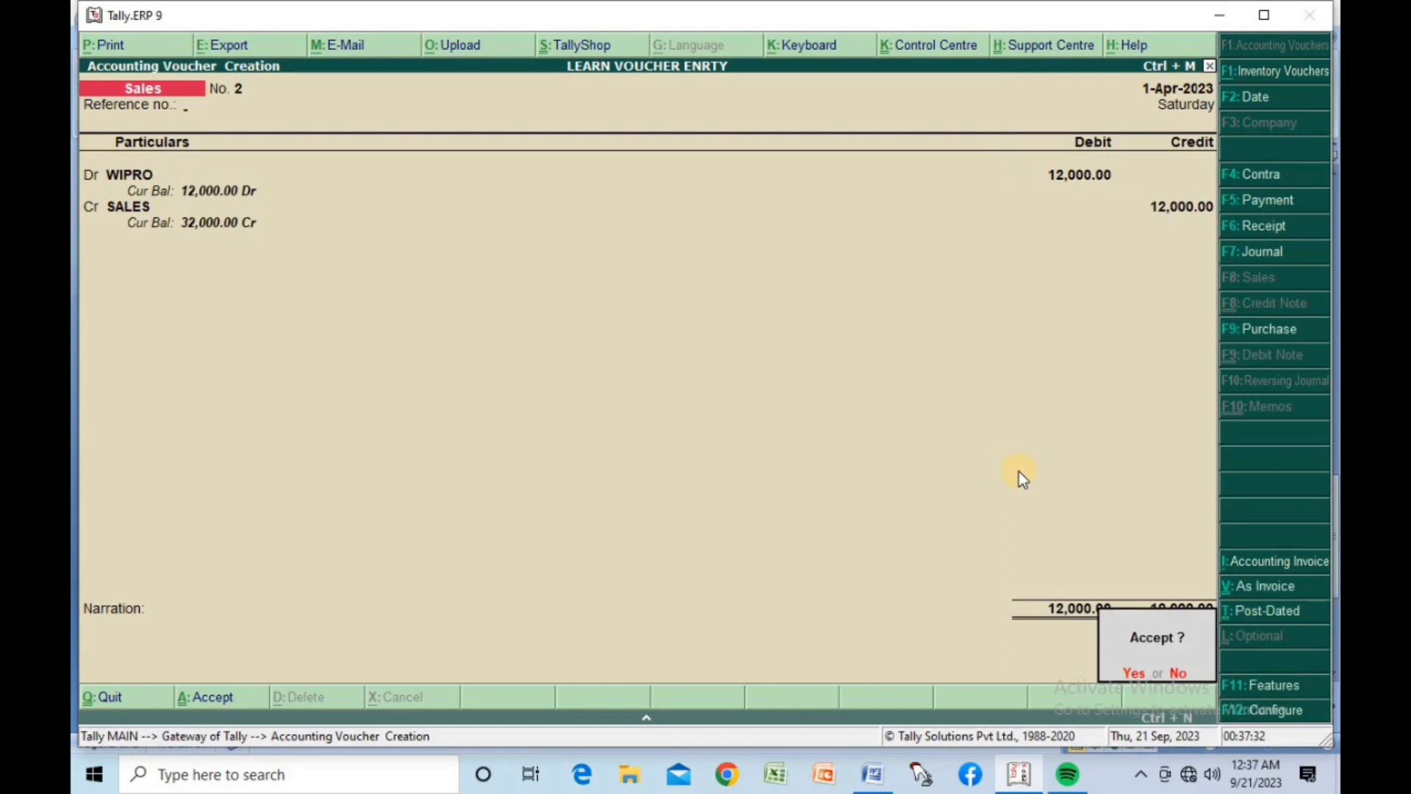
{"action": "key", "text": "Return"}
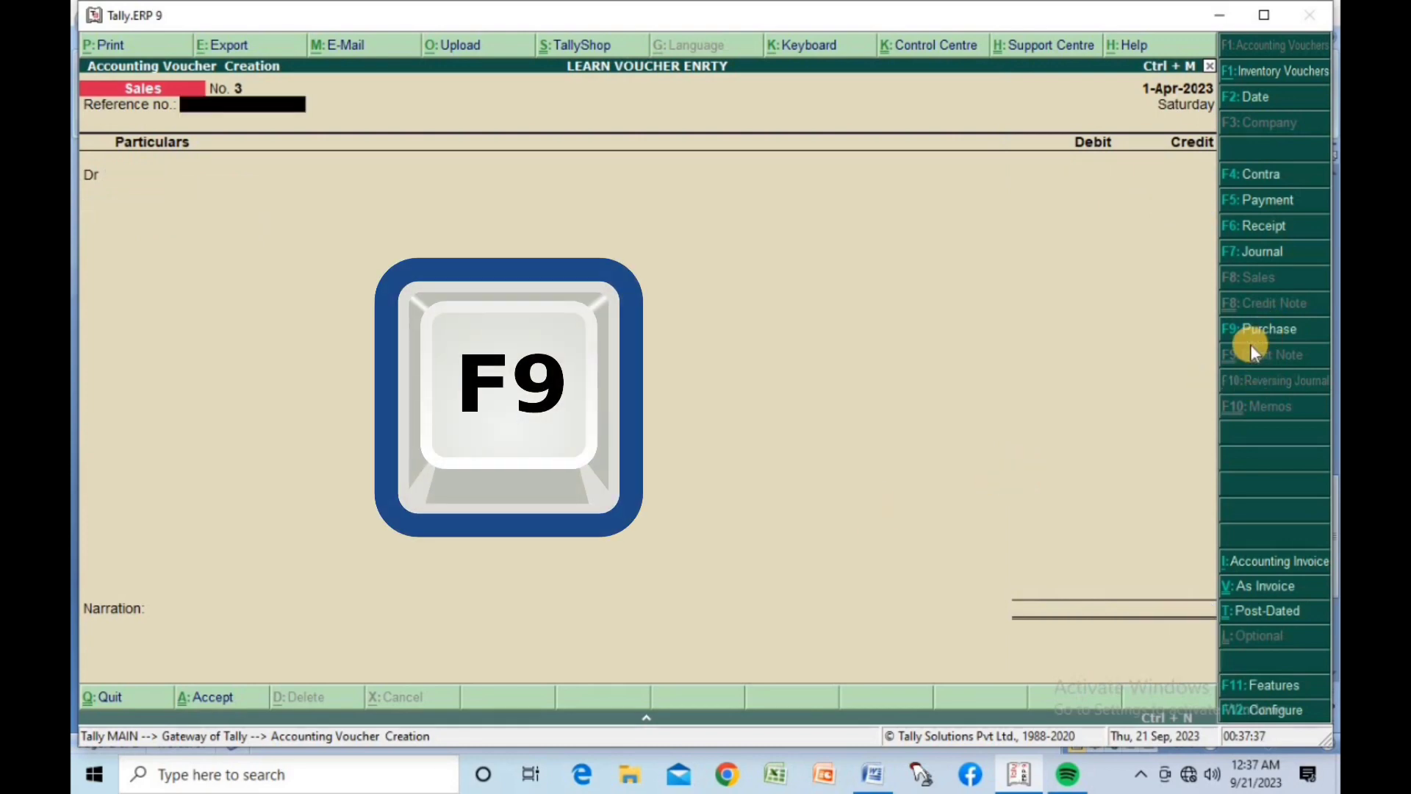
Start a purchase voucher in voucher mode, check the purchase entries in Word, and leave Tally's supplier invoice number and date blank.
{"action": "key", "text": "F9"}
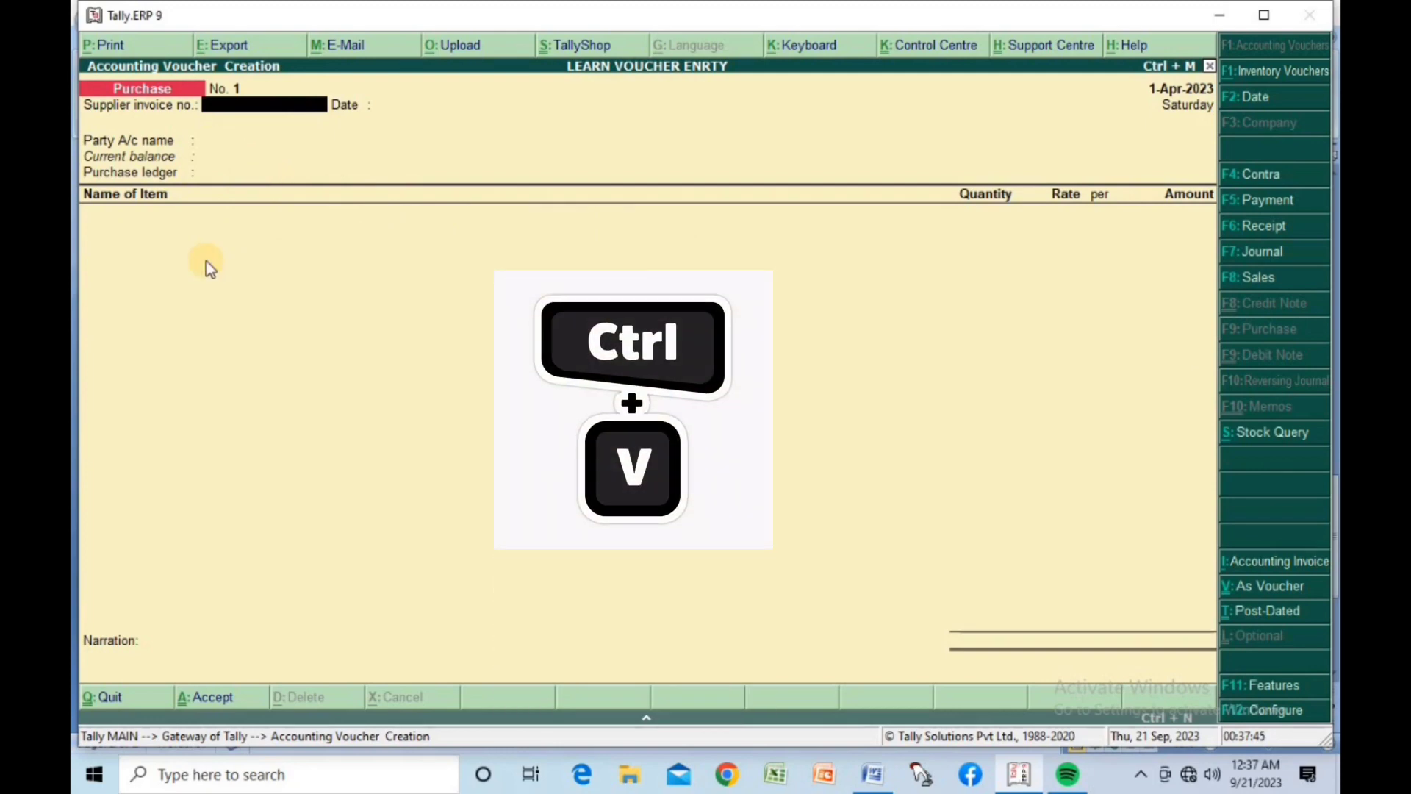
{"action": "key", "text": "ctrl+v"}
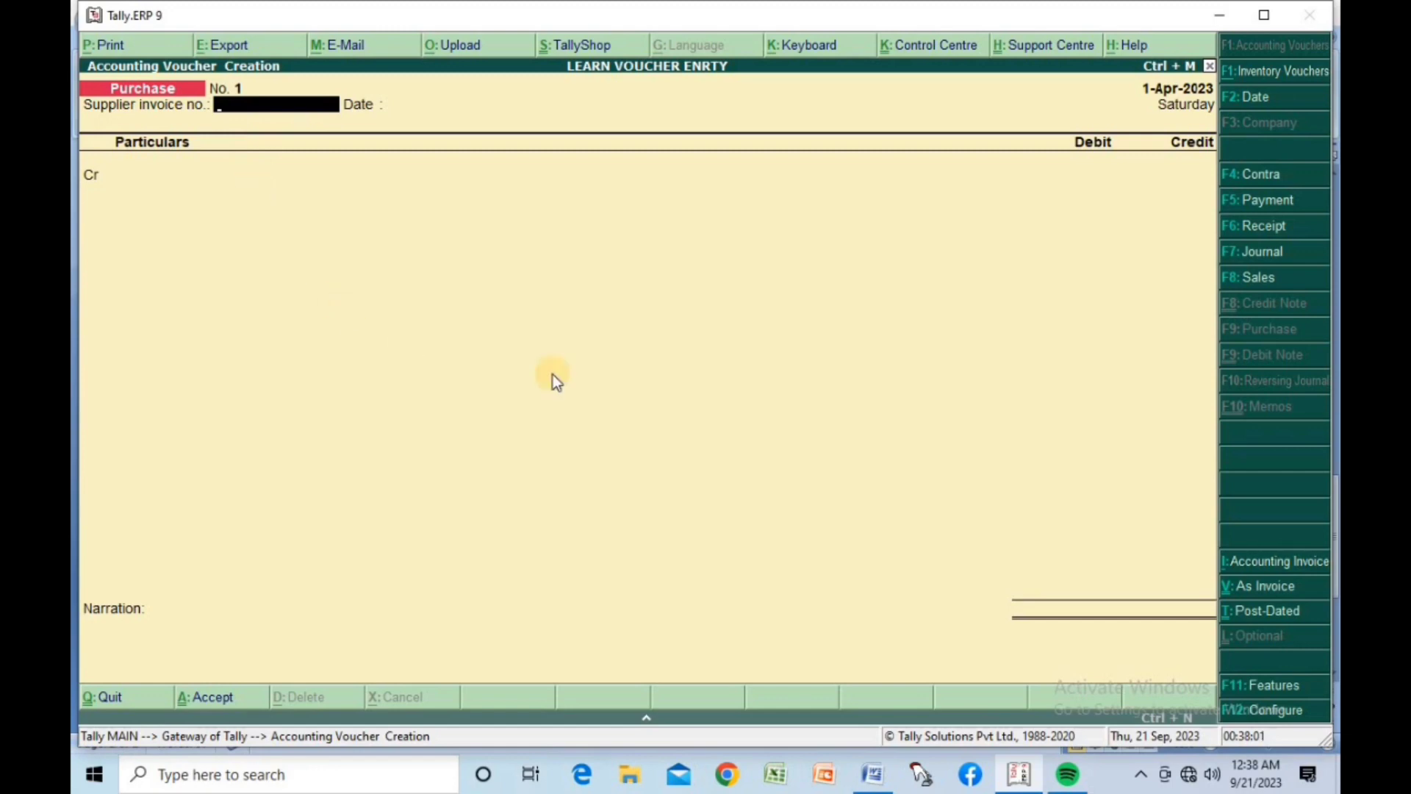
{"action": "left_click", "coordinate": [873, 774]}
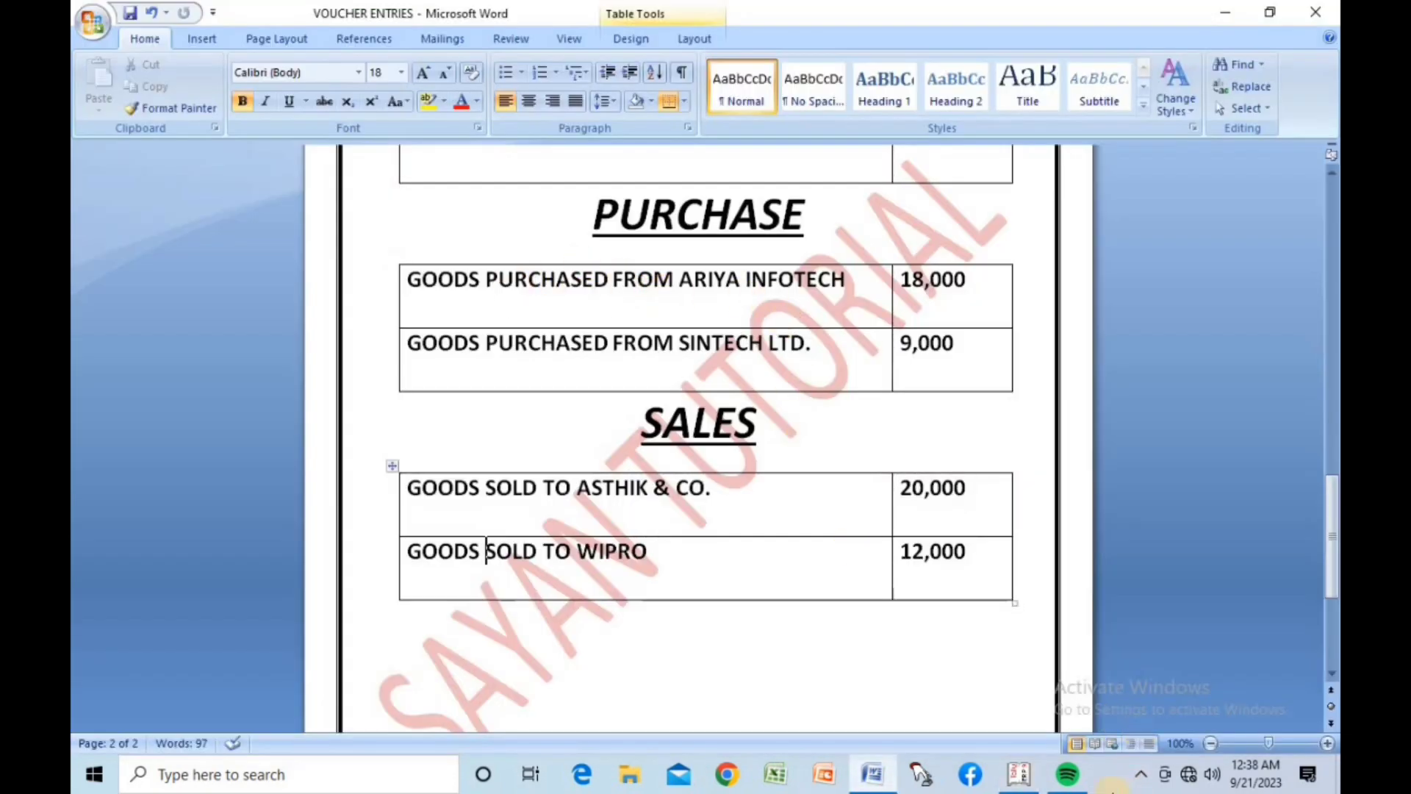
{"action": "left_click", "coordinate": [1020, 774]}
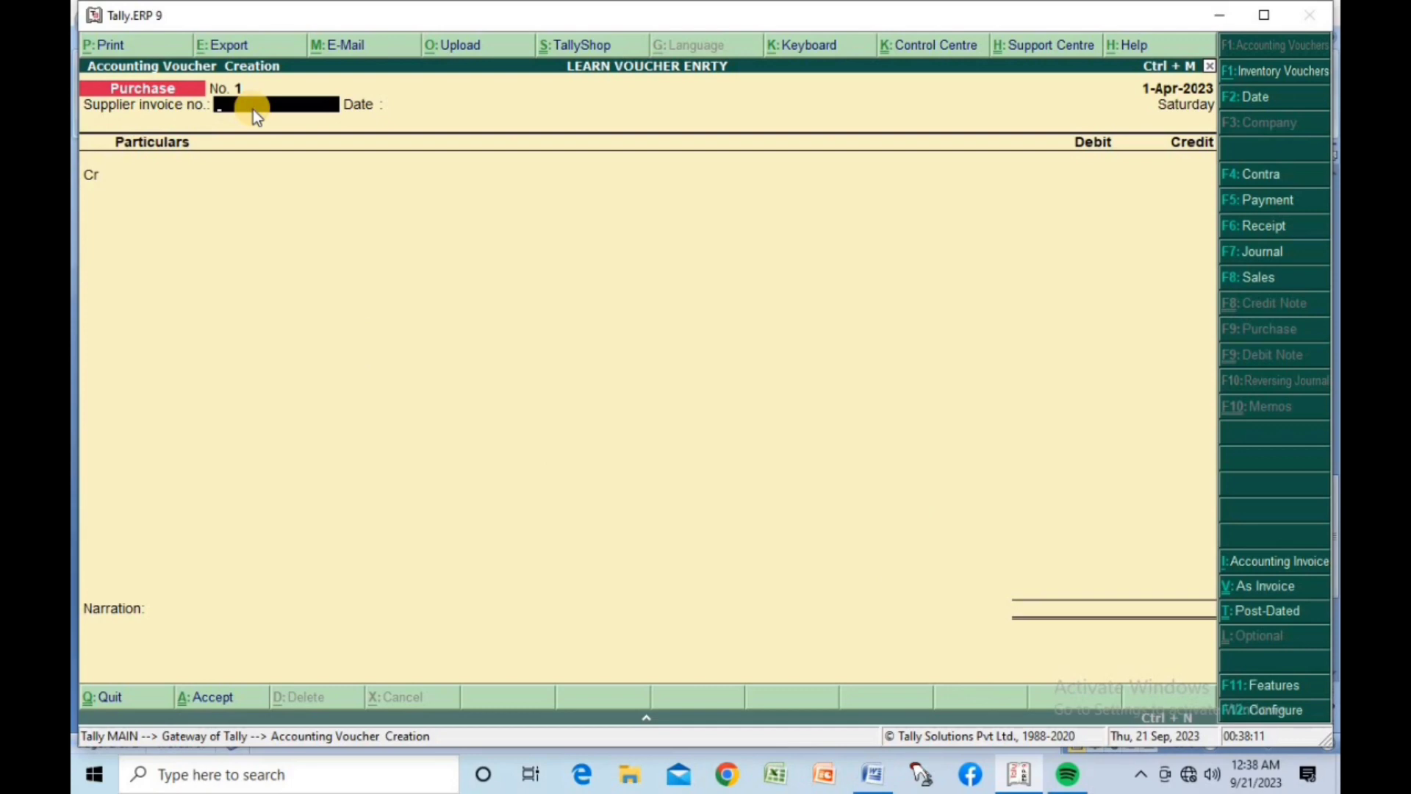
{"action": "key", "text": "Return"}
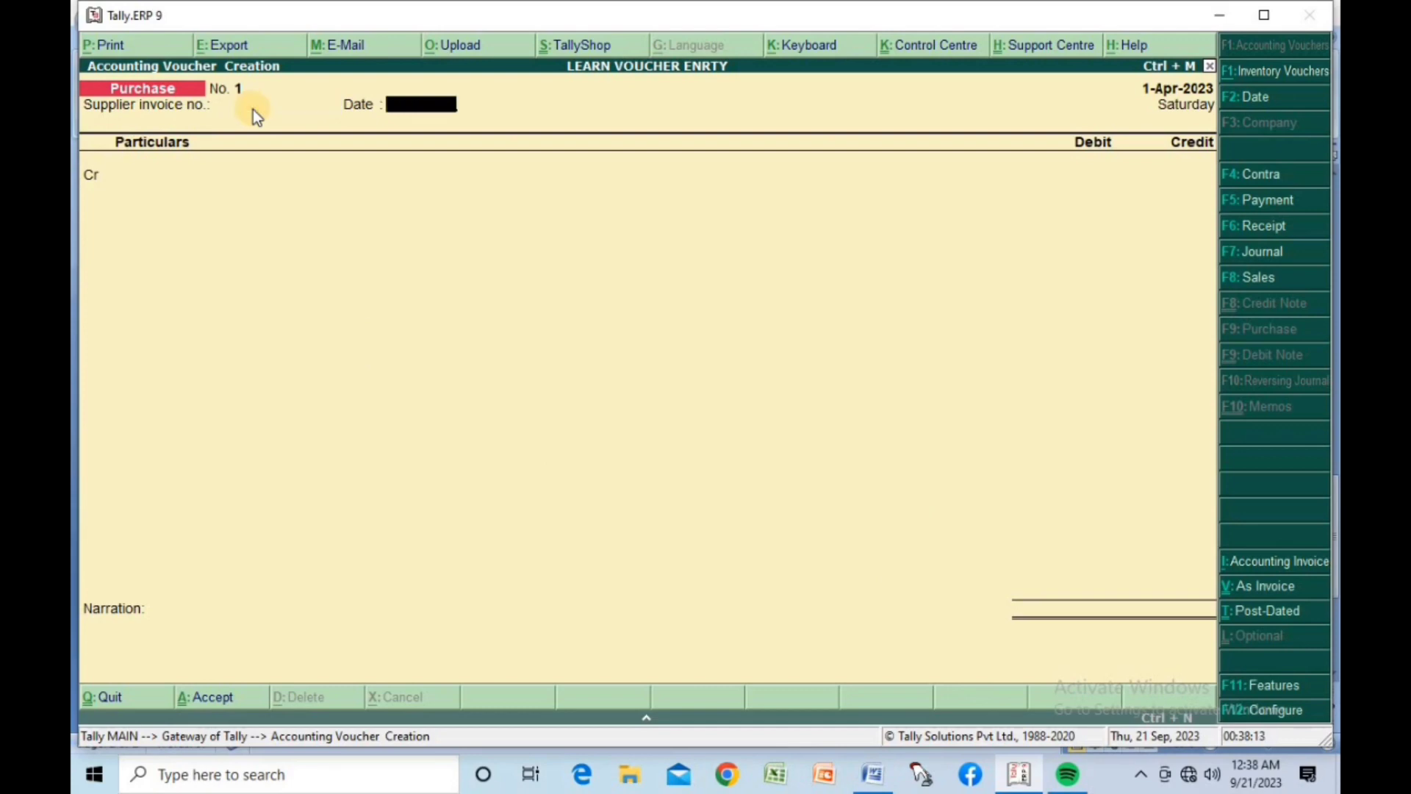
{"action": "key", "text": "Return"}
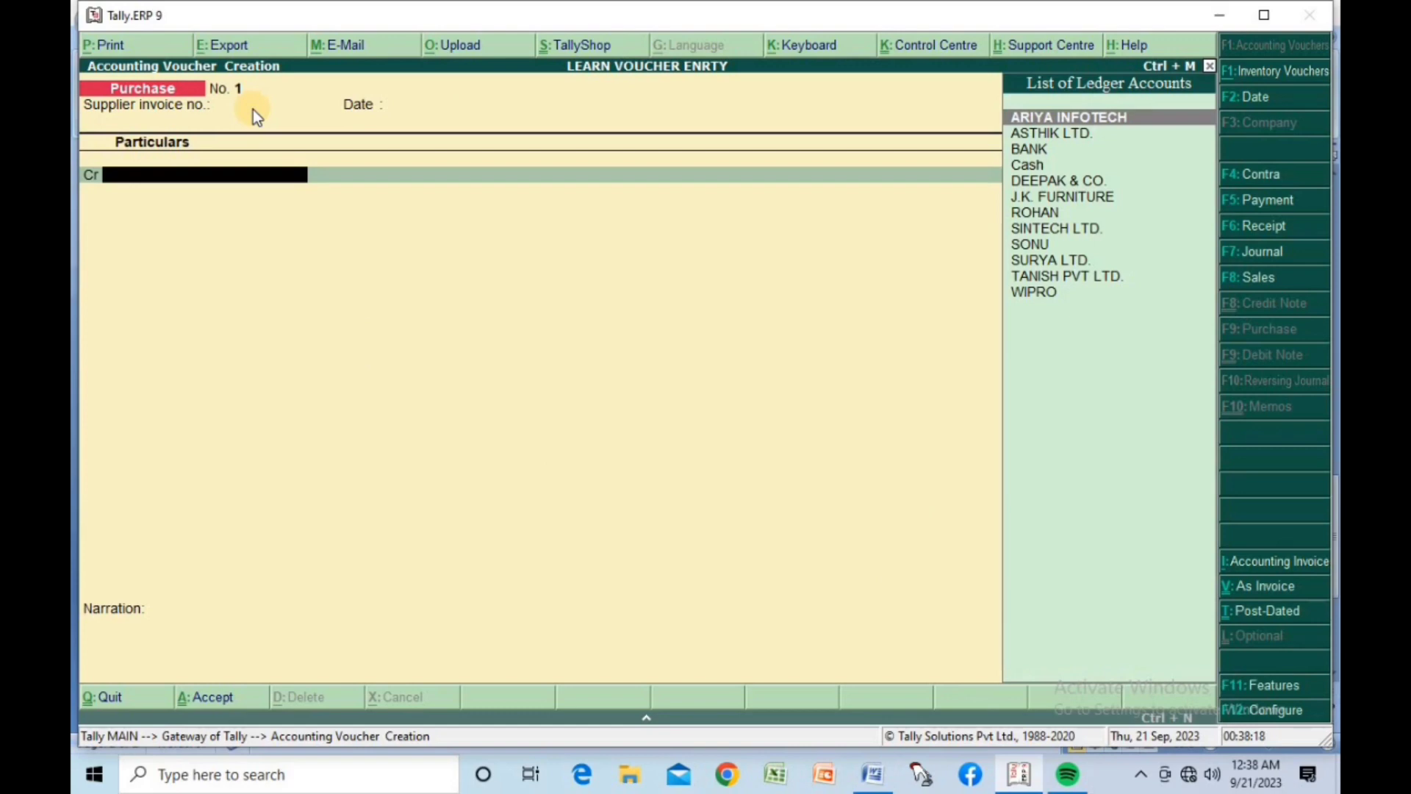
Credit 18,000 to ARIYA INFOTECH in the purchase voucher, accepting the default supplier's details.
{"action": "key", "text": "Return"}
{"action": "key", "text": "Return"}
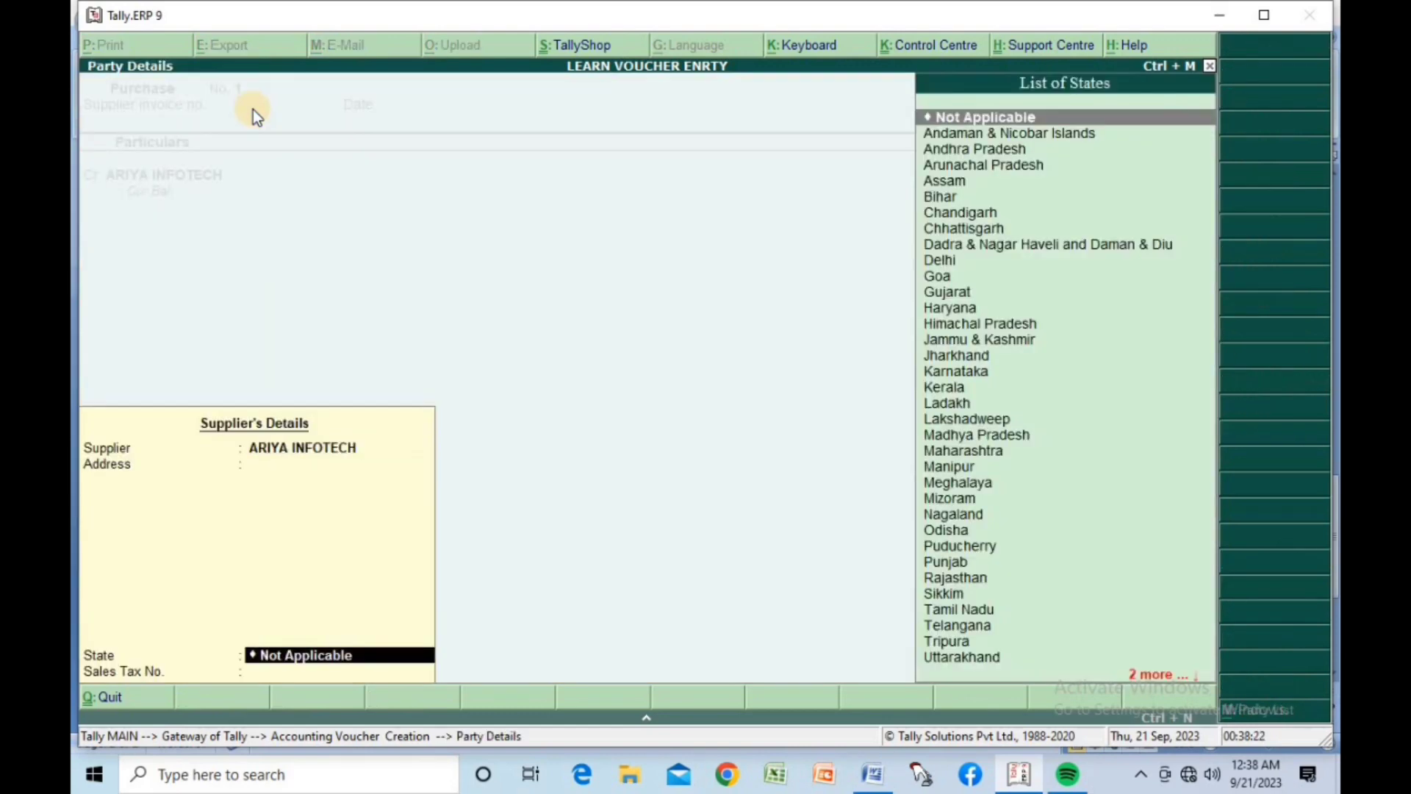
{"action": "key", "text": "Return"}
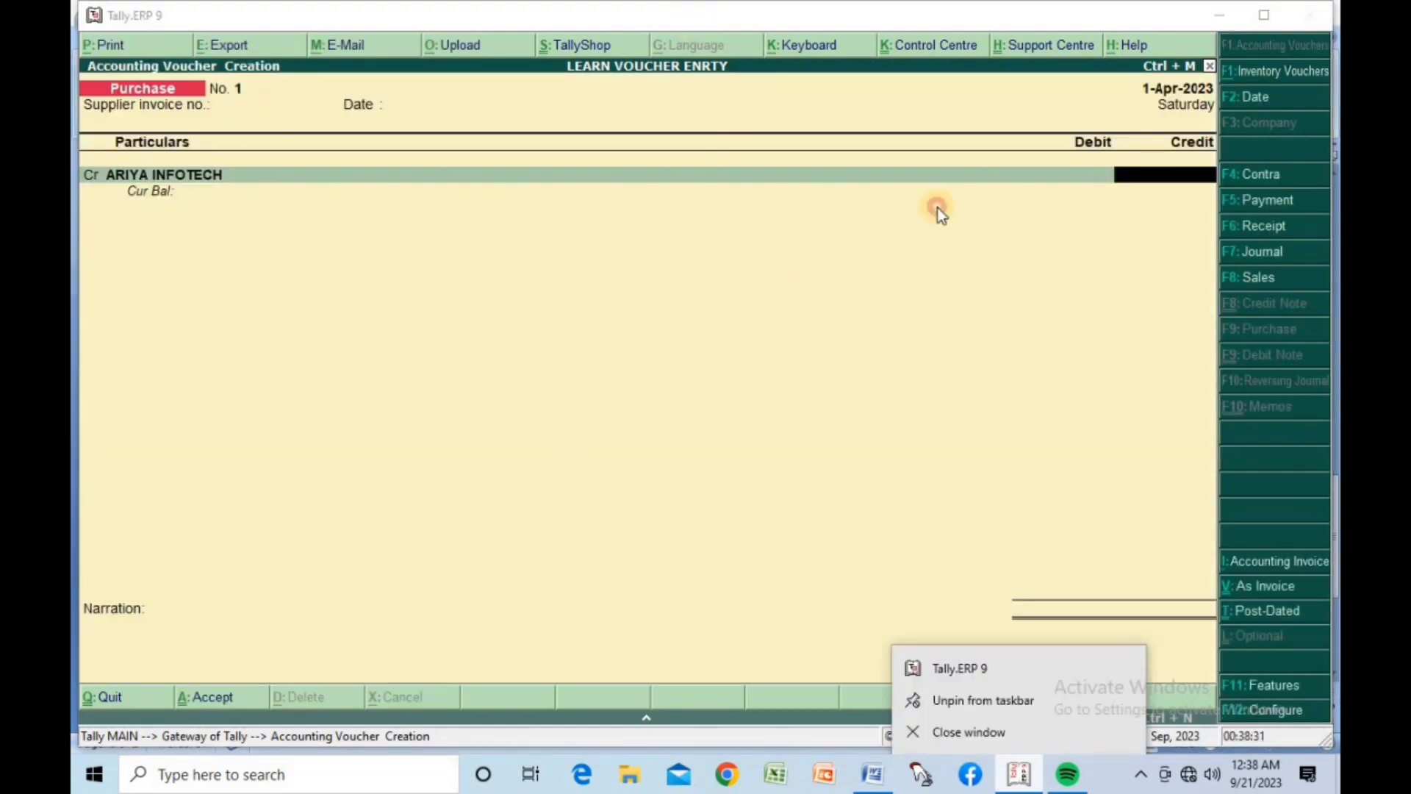
{"action": "left_click", "coordinate": [937, 209]}
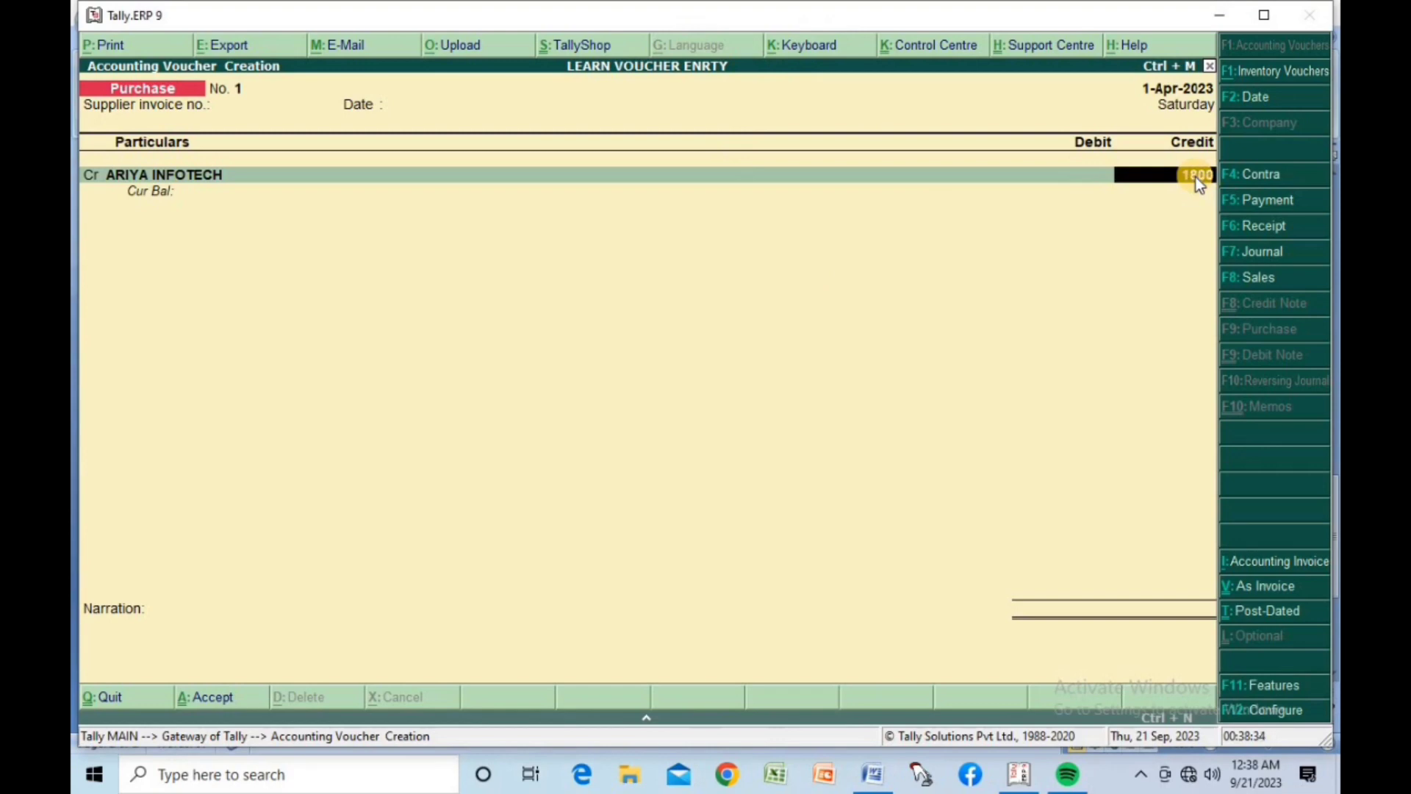
{"action": "type", "text": "18000"}
{"action": "key", "text": "Return"}
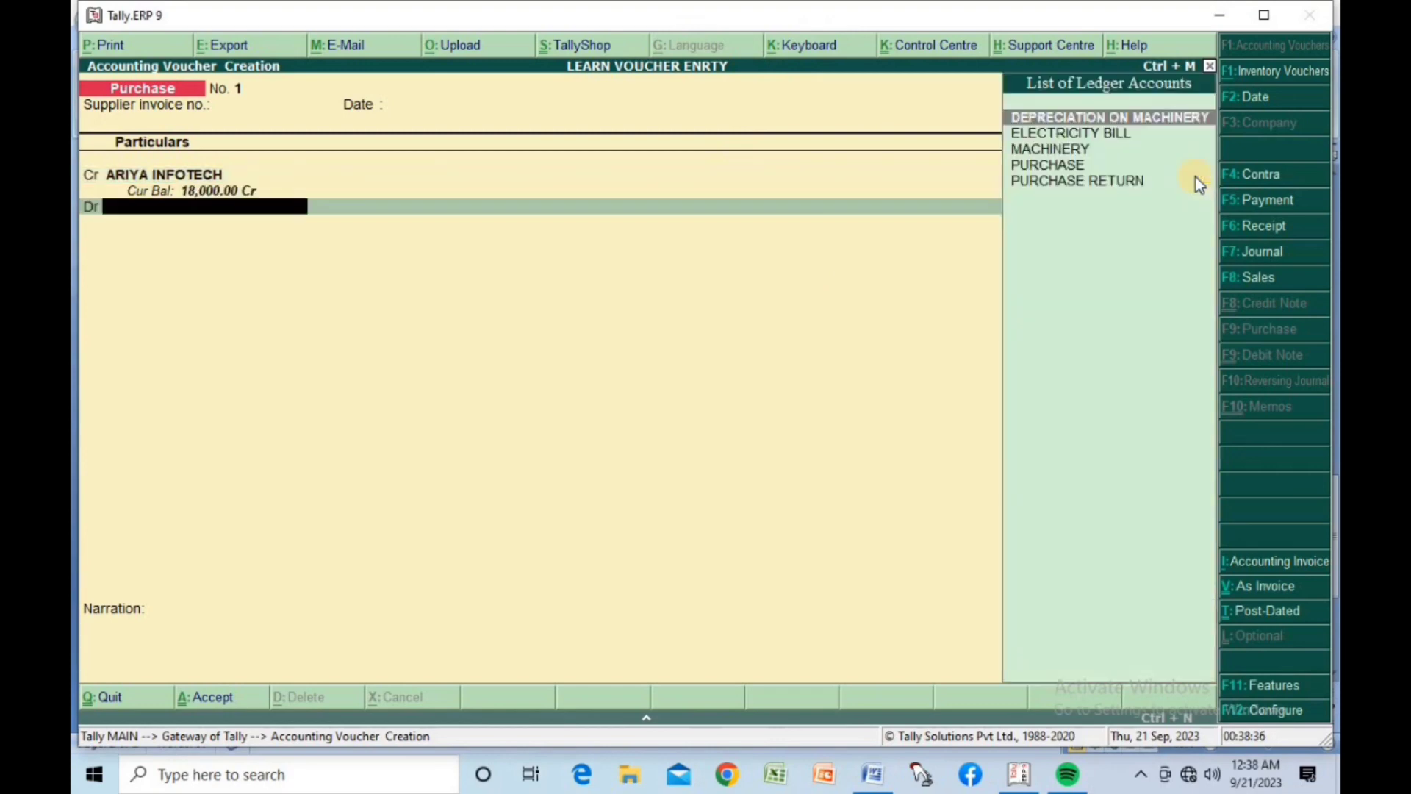
Debit 18,000 to the PURCHASE ledger and save the first purchase voucher without a narration.
{"action": "type", "text": "PU"}
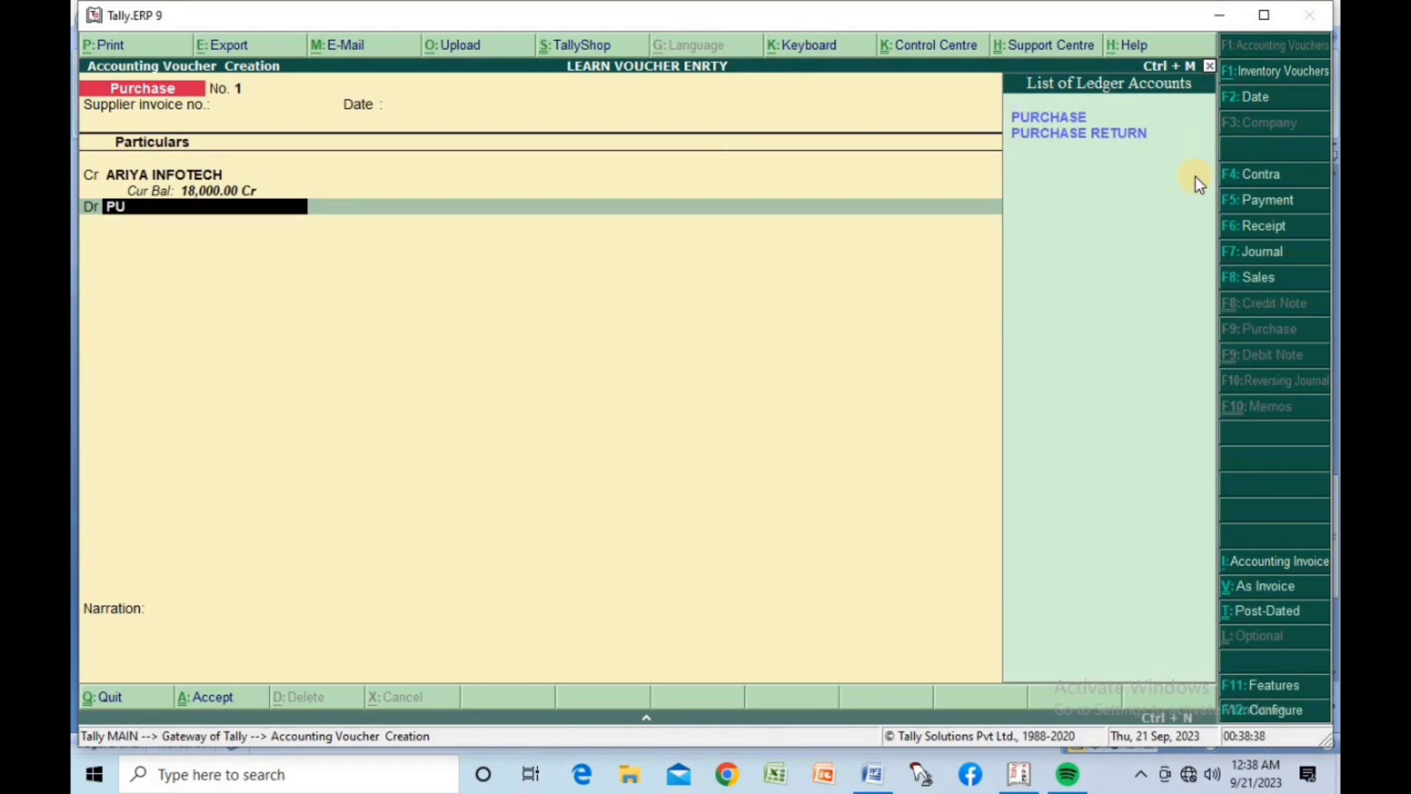
{"action": "key", "text": "Return"}
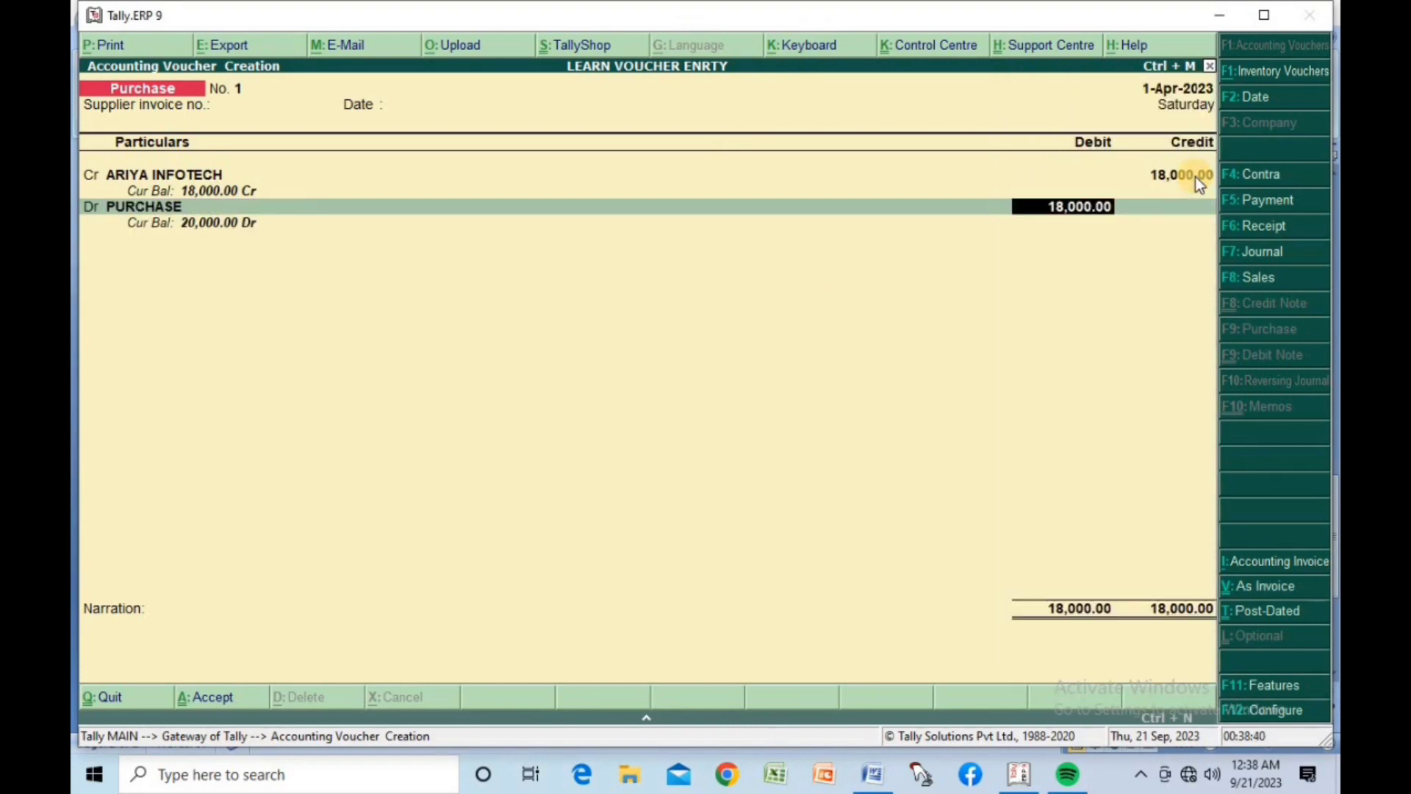
{"action": "key", "text": "Return"}
{"action": "key", "text": "Return"}
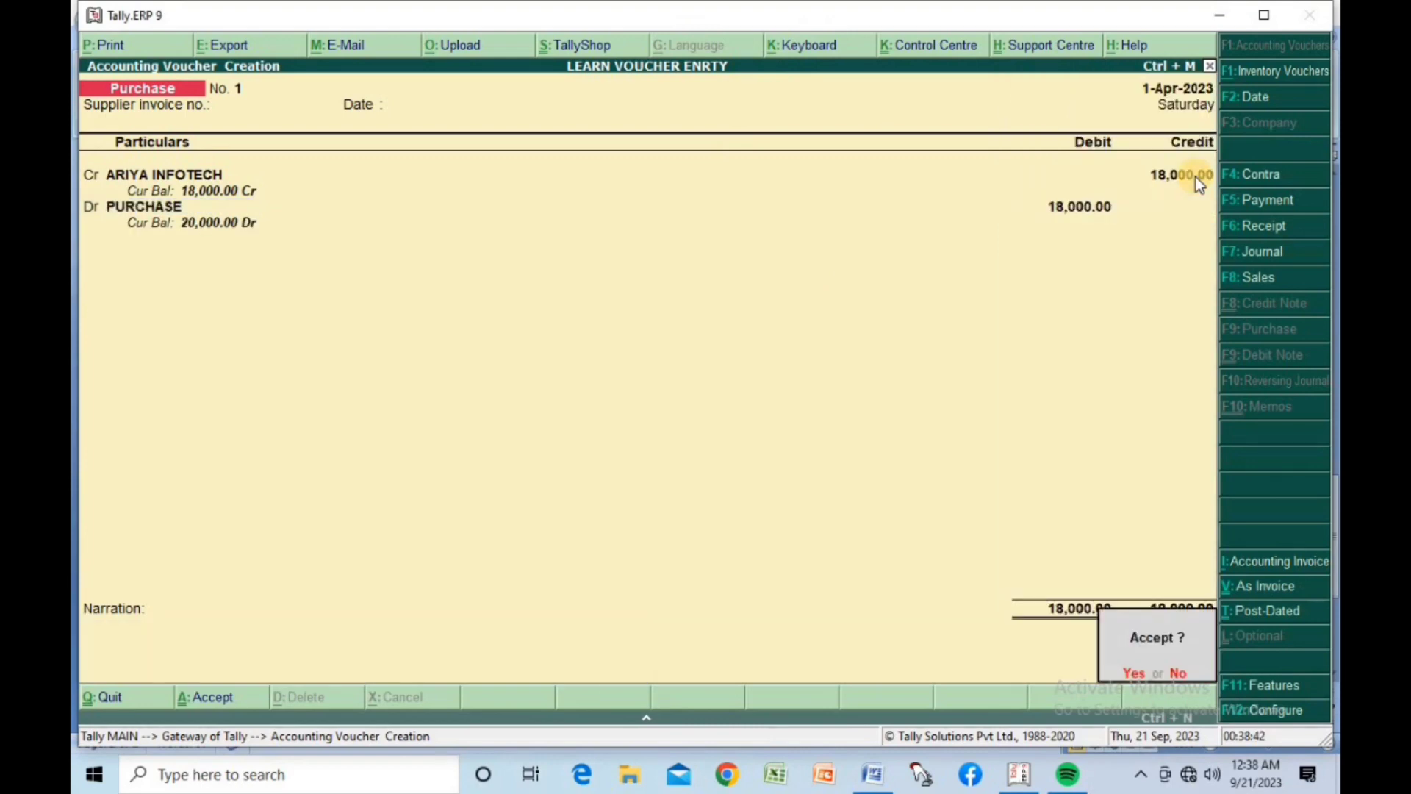
{"action": "key", "text": "Return"}
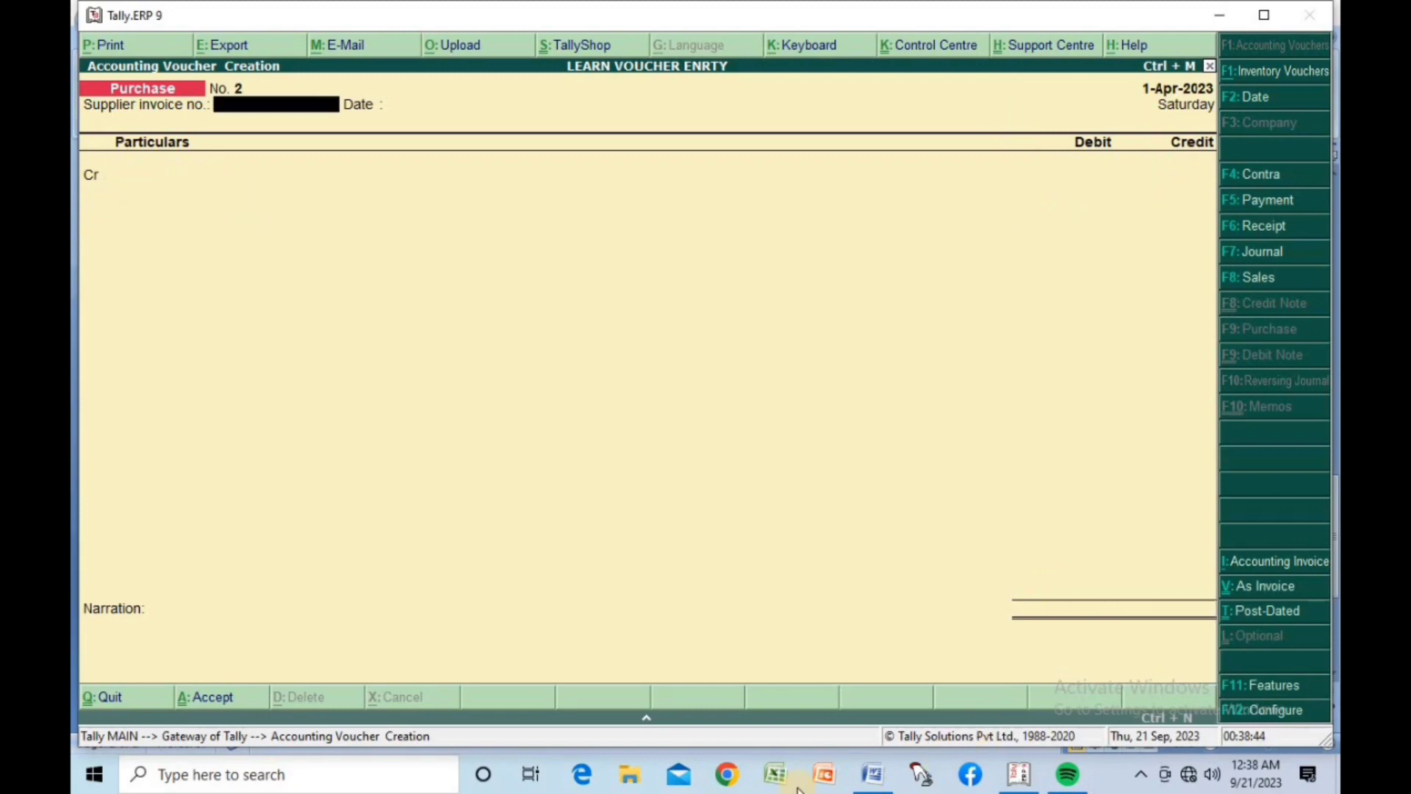
Check the second purchase entry in Word and credit 9,000 to SINTECH LTD. in Tally, leaving invoice fields blank and supplier's details at default.
{"action": "left_click", "coordinate": [872, 774]}
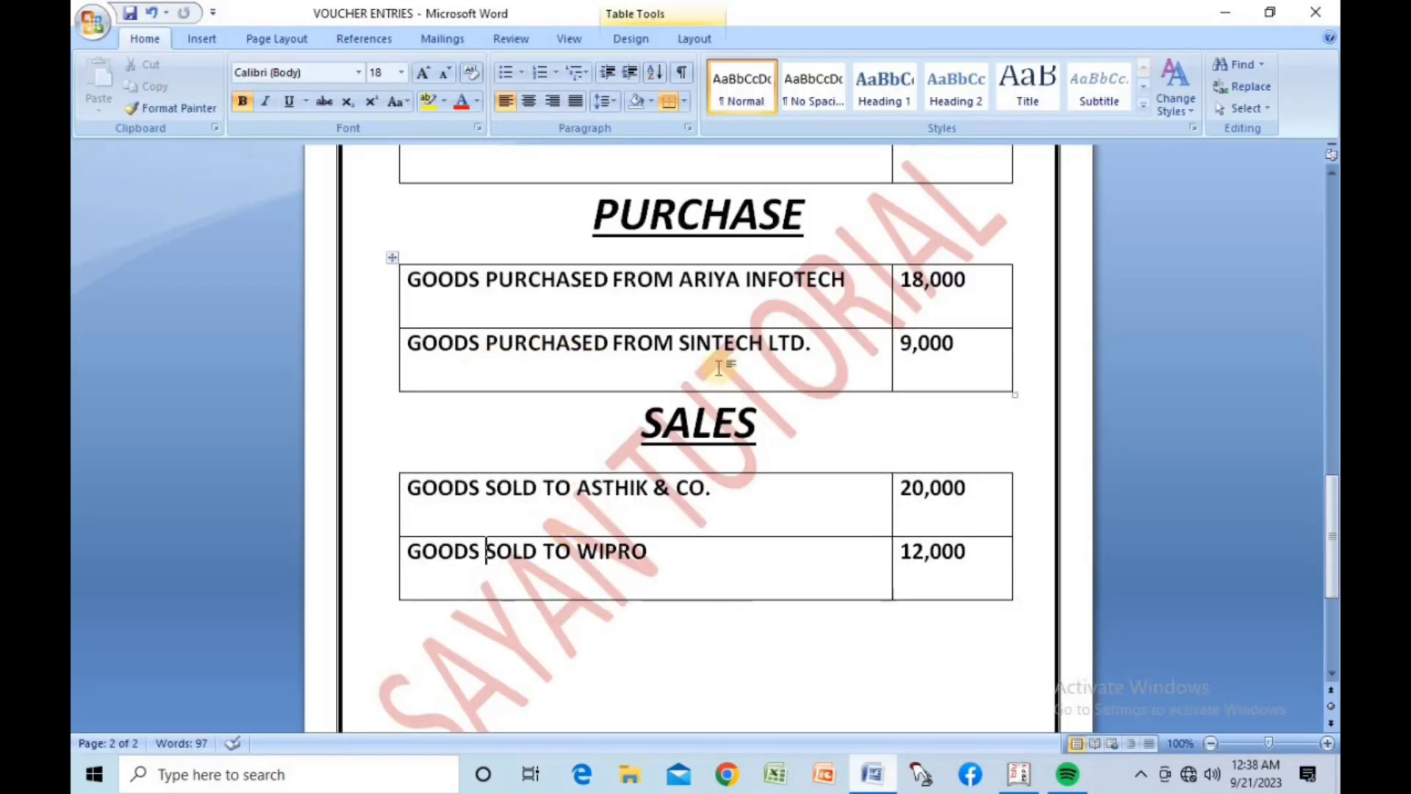
{"action": "left_click", "coordinate": [1018, 774]}
{"action": "key", "text": "Return"}
{"action": "key", "text": "Return"}
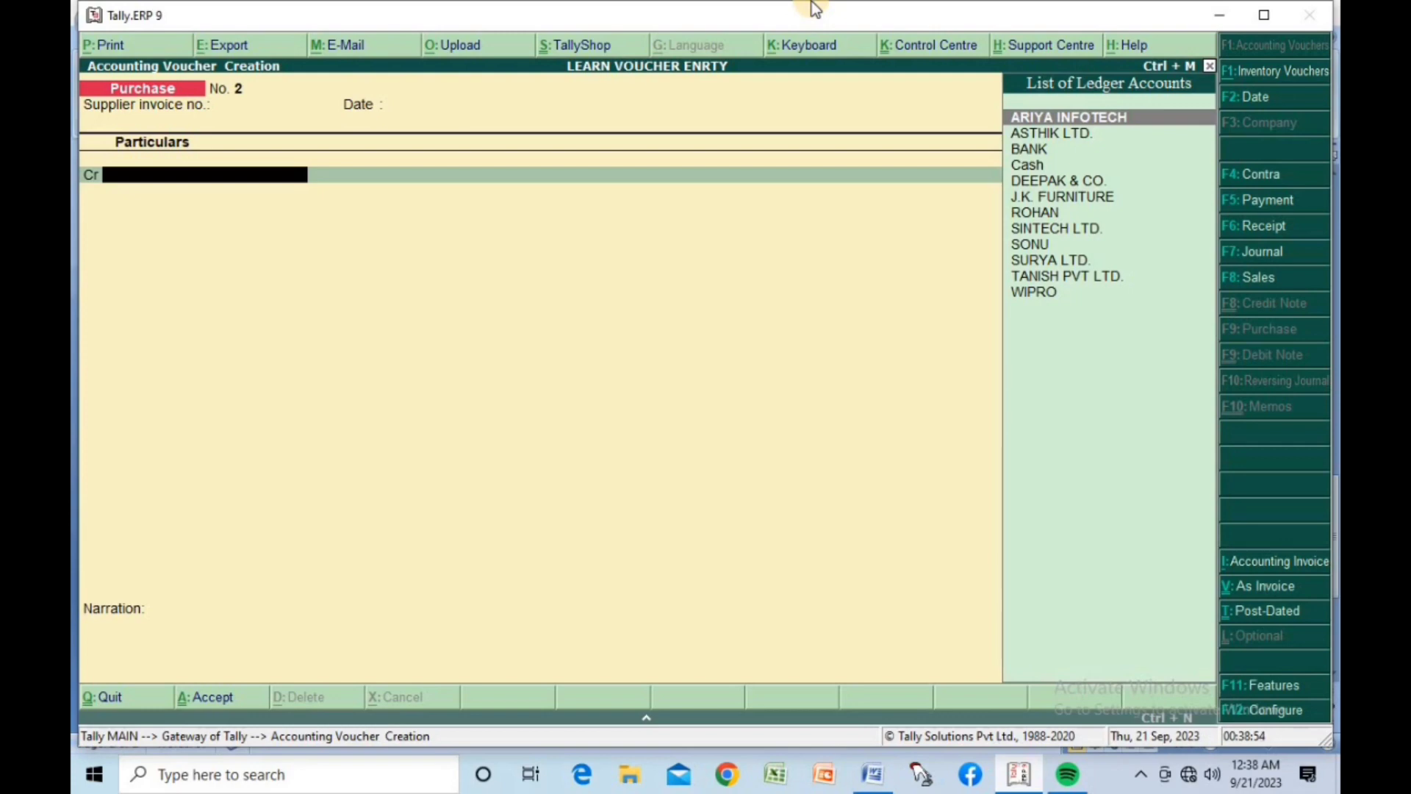
{"action": "type", "text": "SI"}
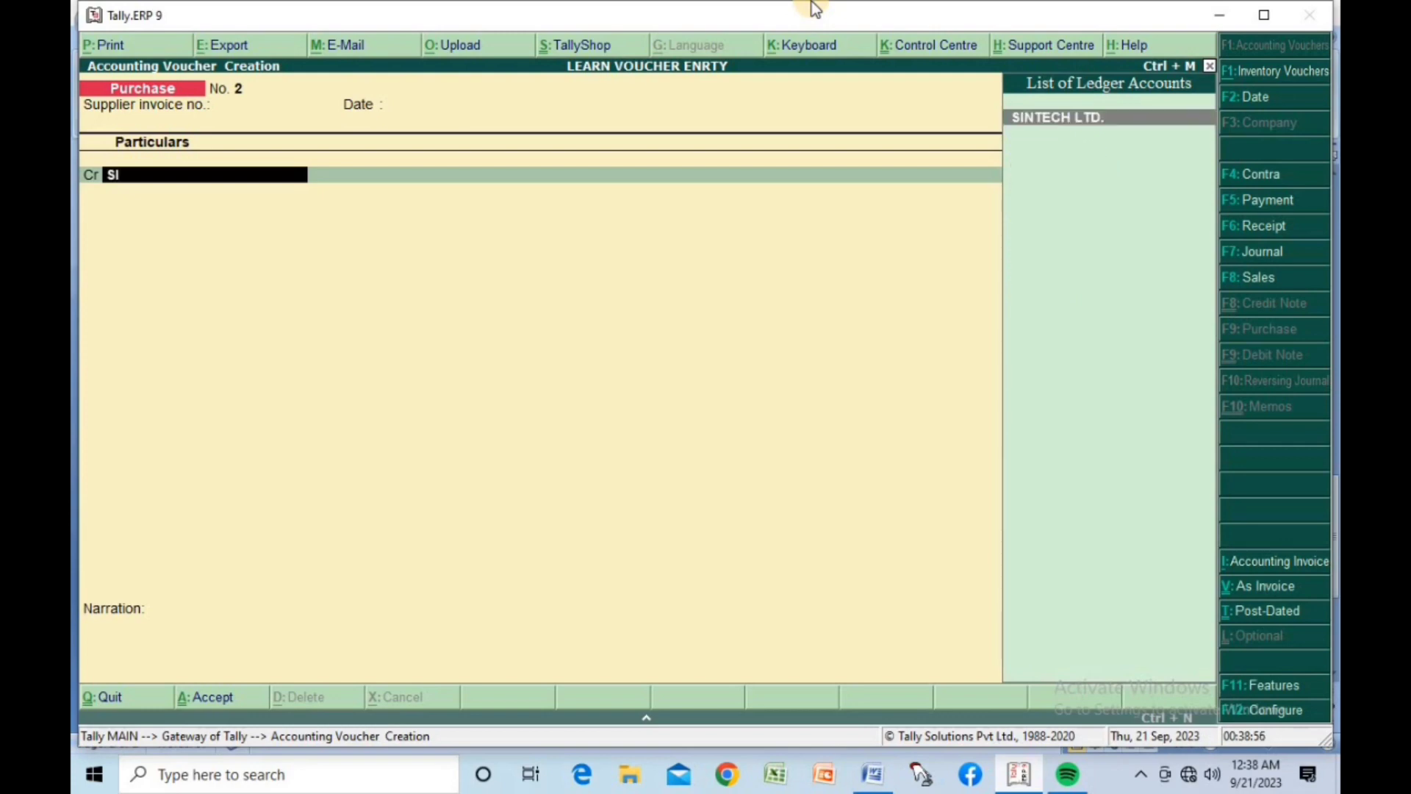
{"action": "key", "text": "Return"}
{"action": "key", "text": "Return"}
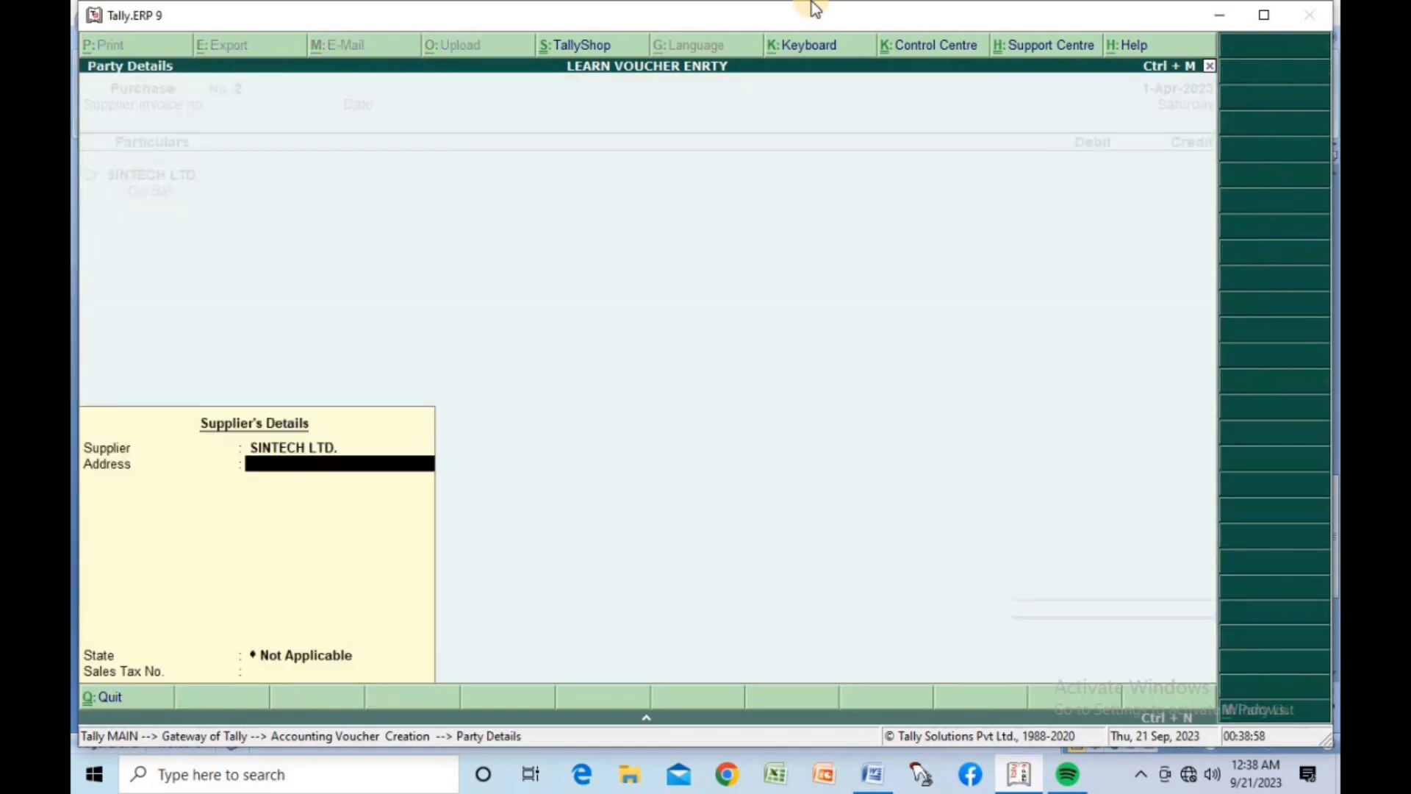
{"action": "key", "text": "Return"}
{"action": "key", "text": "Return"}
{"action": "key", "text": "Return"}
{"action": "type", "text": "9000"}
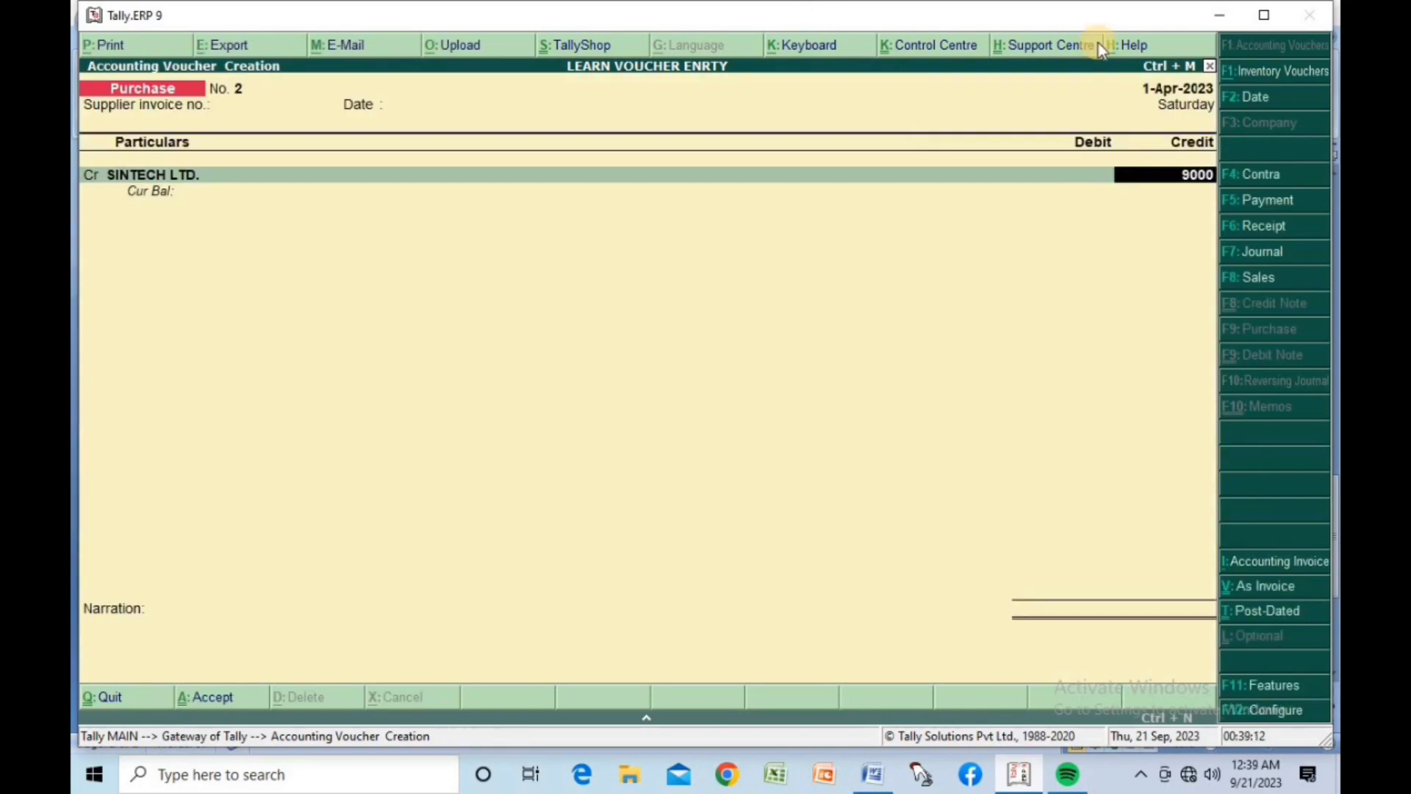
{"action": "key", "text": "Return"}
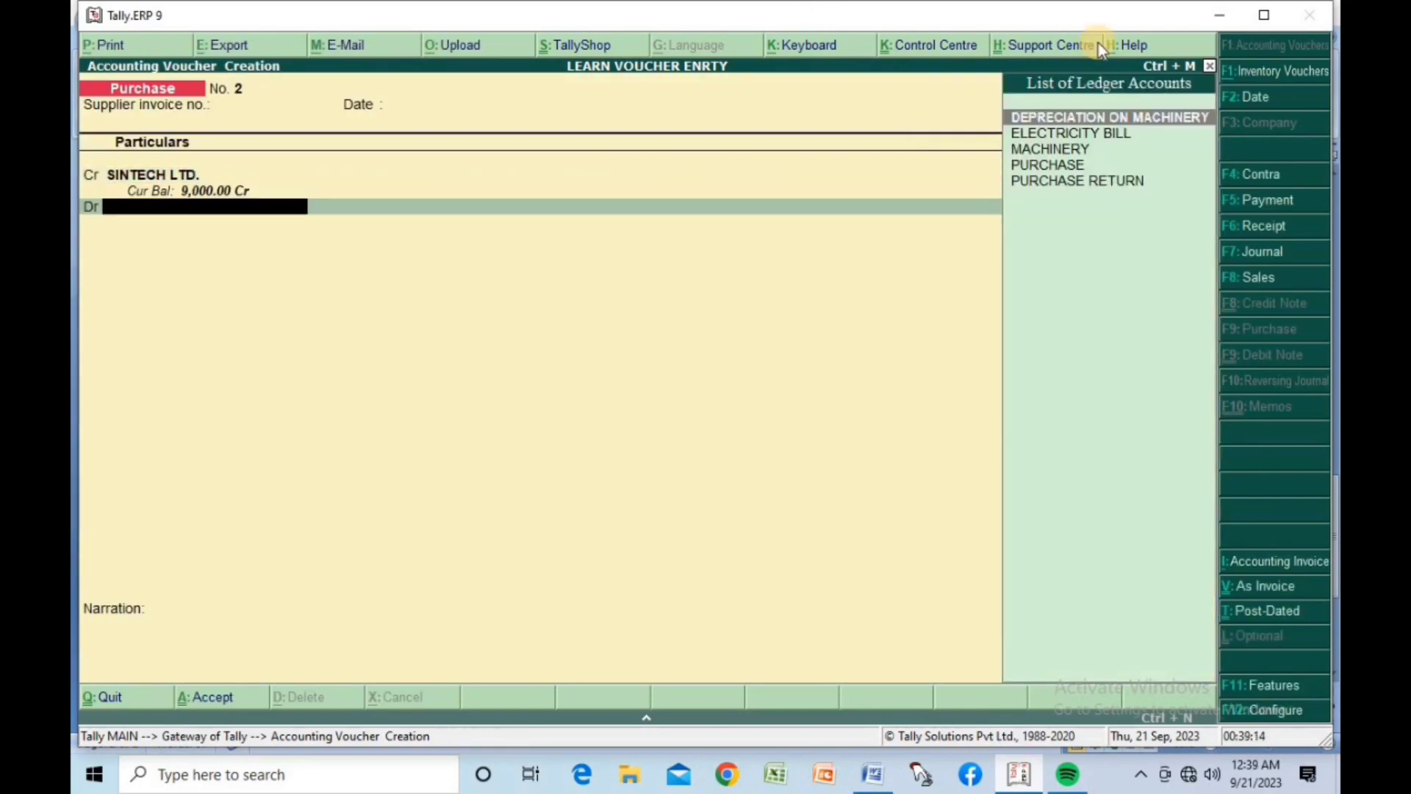
Debit 9,000 to the PURCHASE ledger and save the second purchase voucher without a narration.
{"action": "type", "text": "PU"}
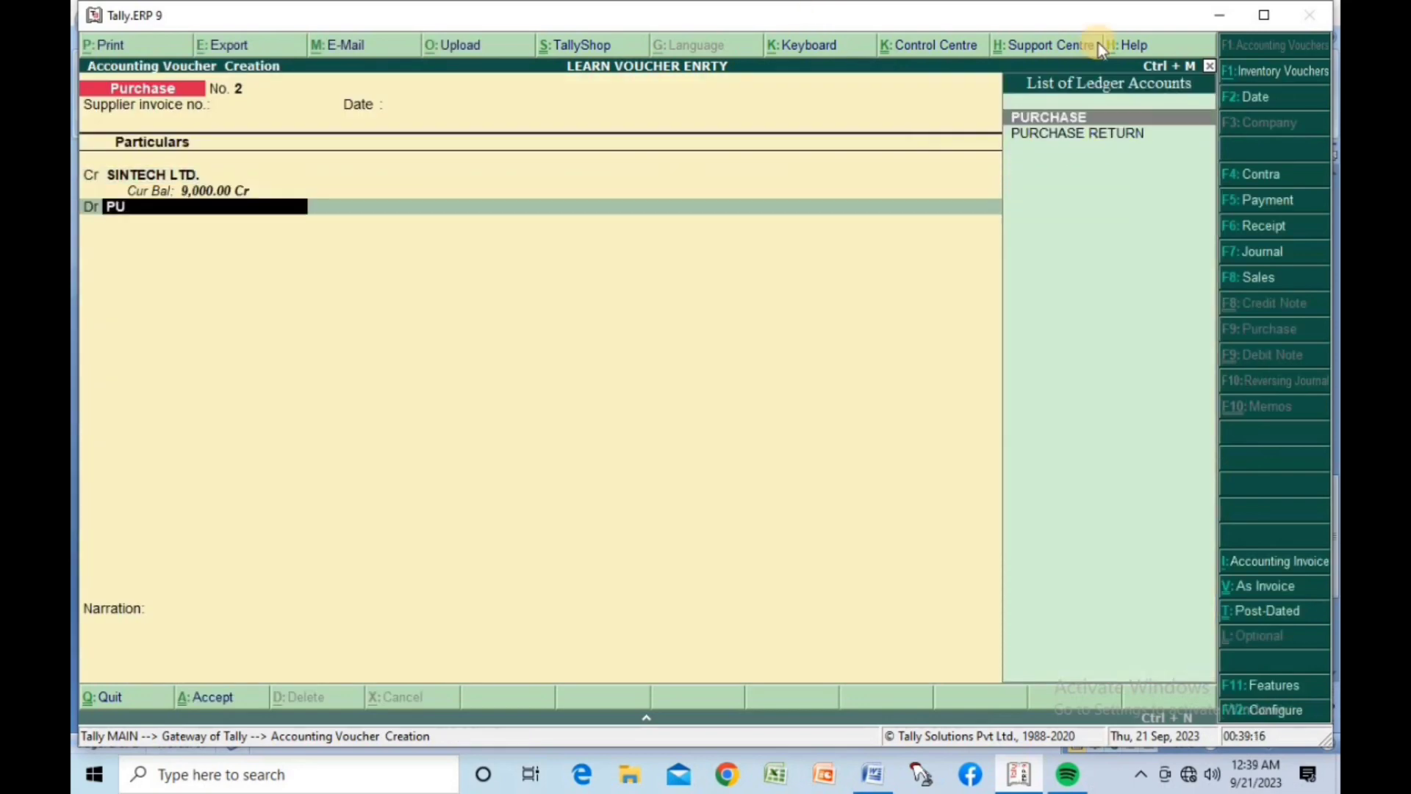
{"action": "key", "text": "Return"}
{"action": "key", "text": "Return"}
{"action": "key", "text": "Return"}
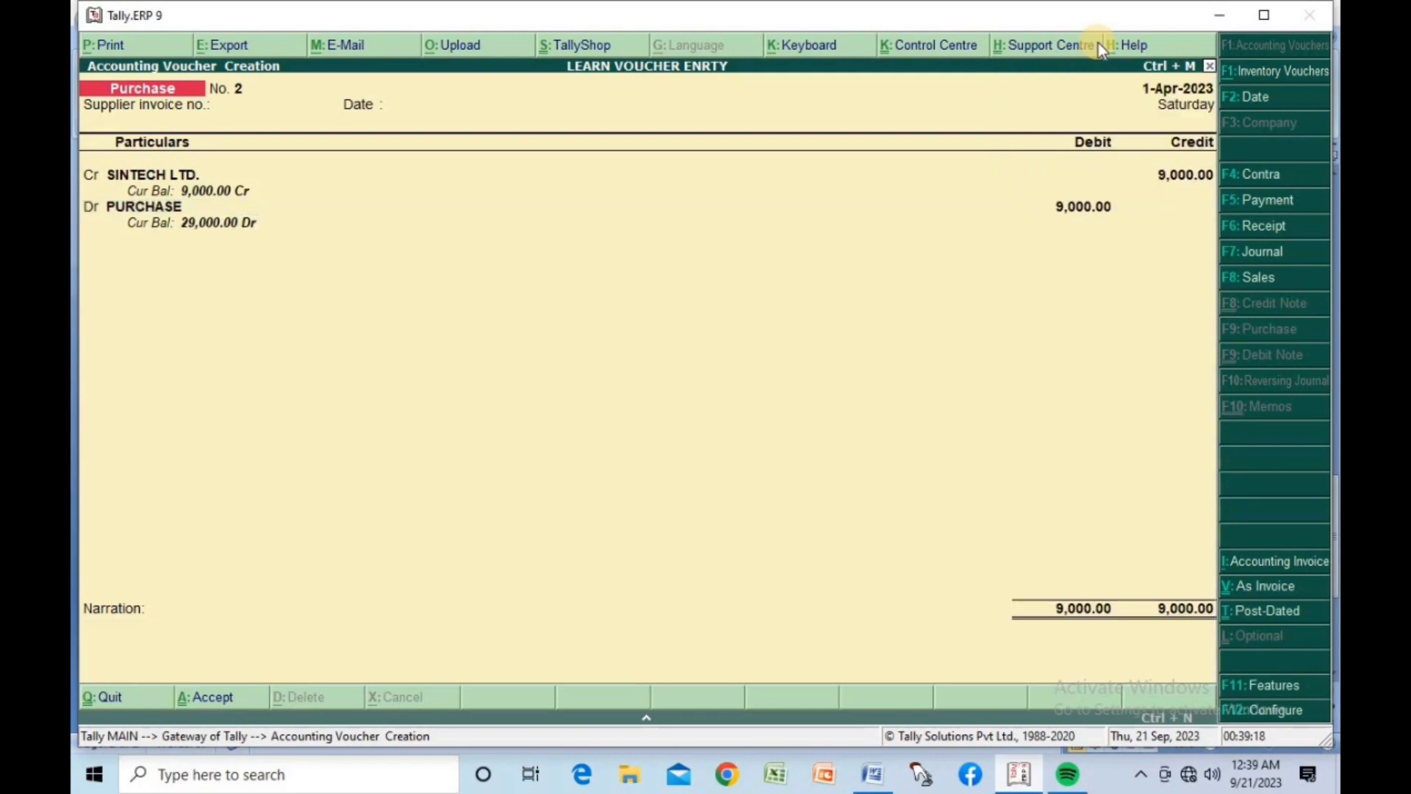
{"action": "key", "text": "Return"}
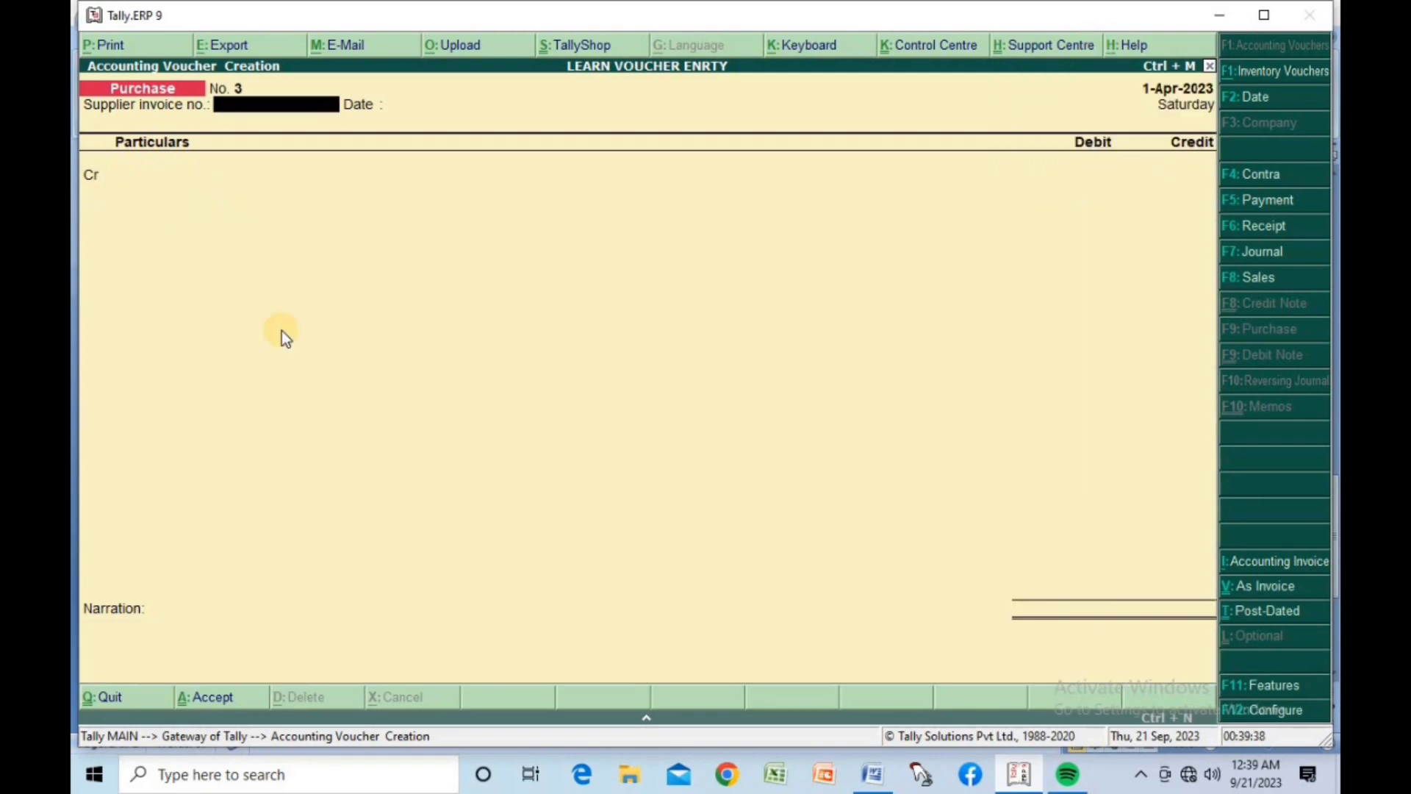
Quit the blank purchase voucher and display the Day Book.
{"action": "key", "text": "Escape"}
{"action": "key", "text": "Return"}
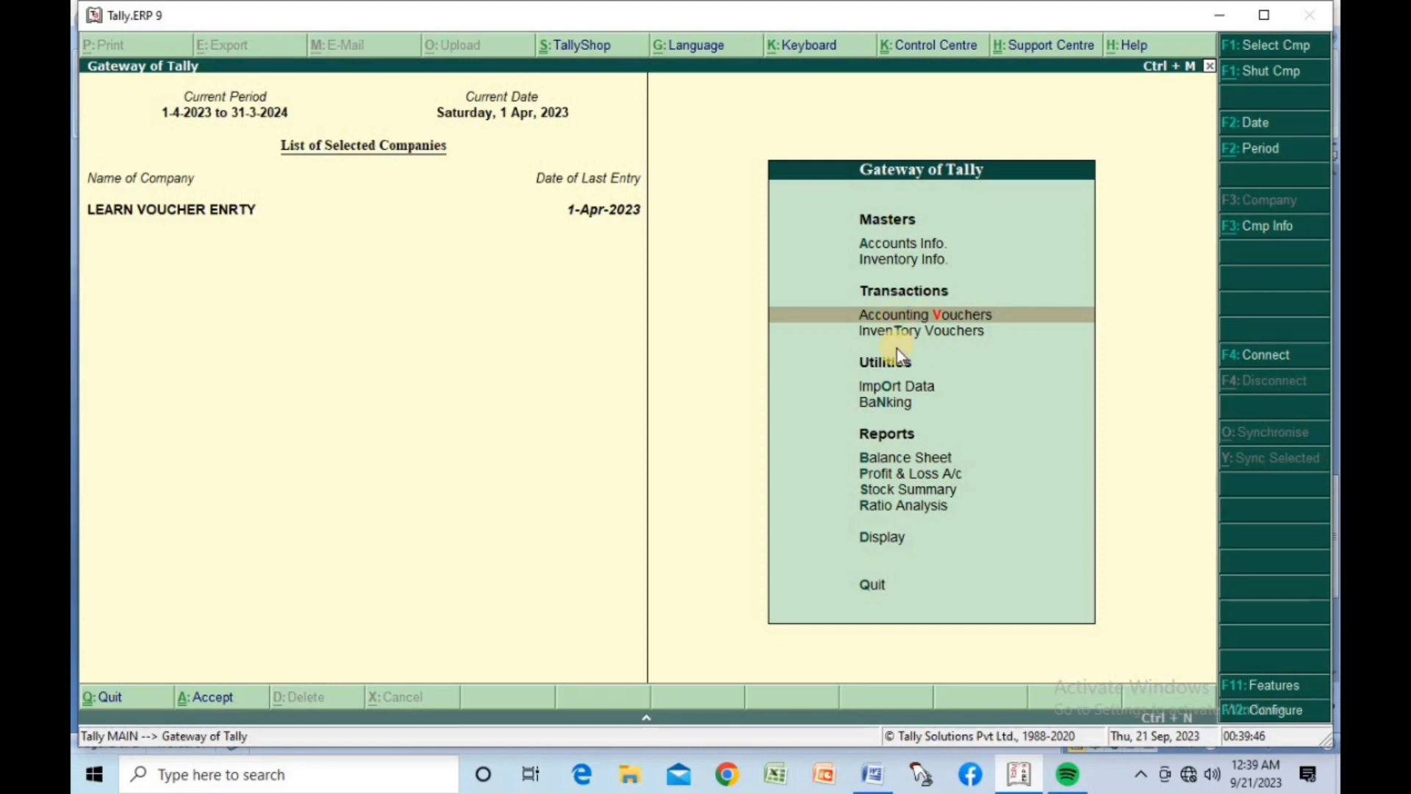
{"action": "left_click", "coordinate": [887, 544]}
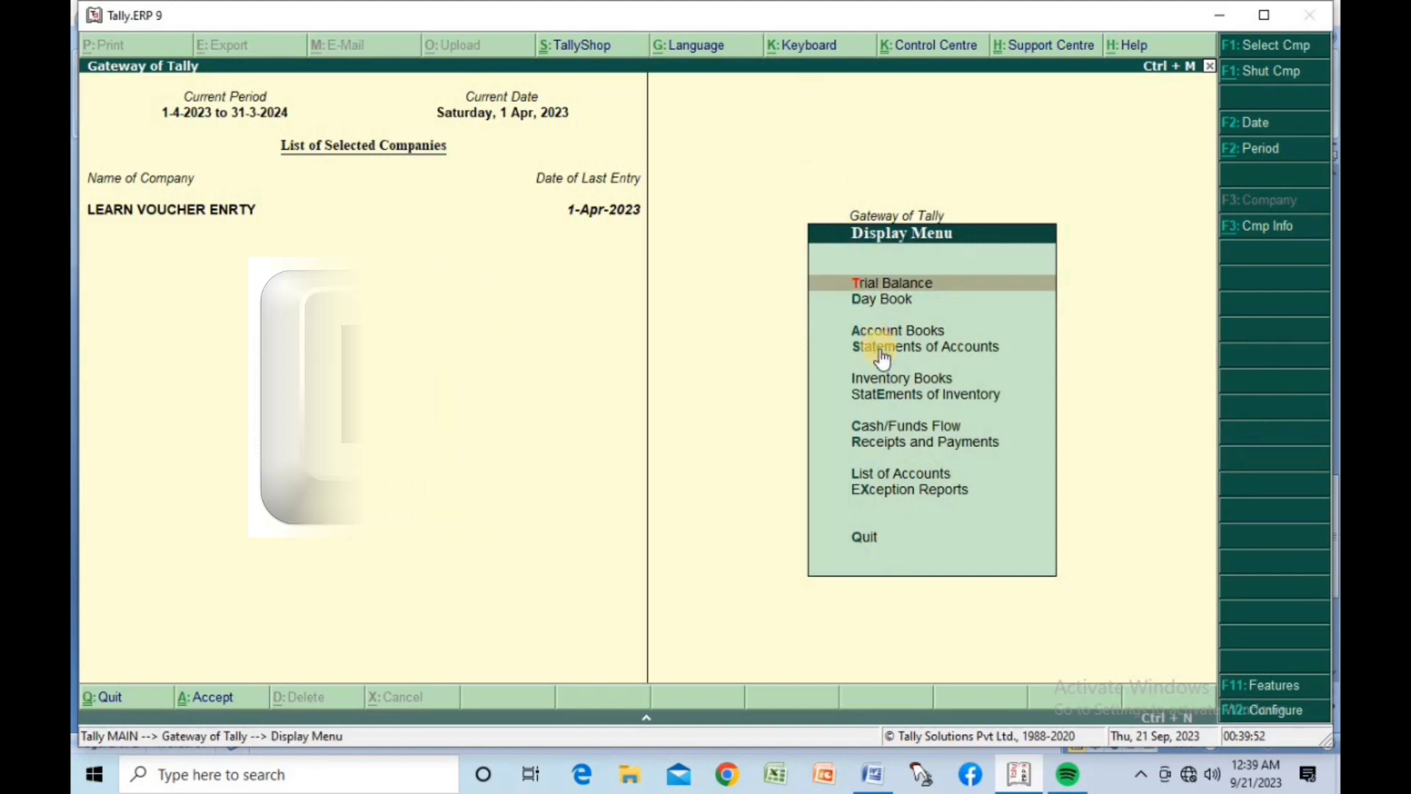
{"action": "left_click", "coordinate": [864, 303]}
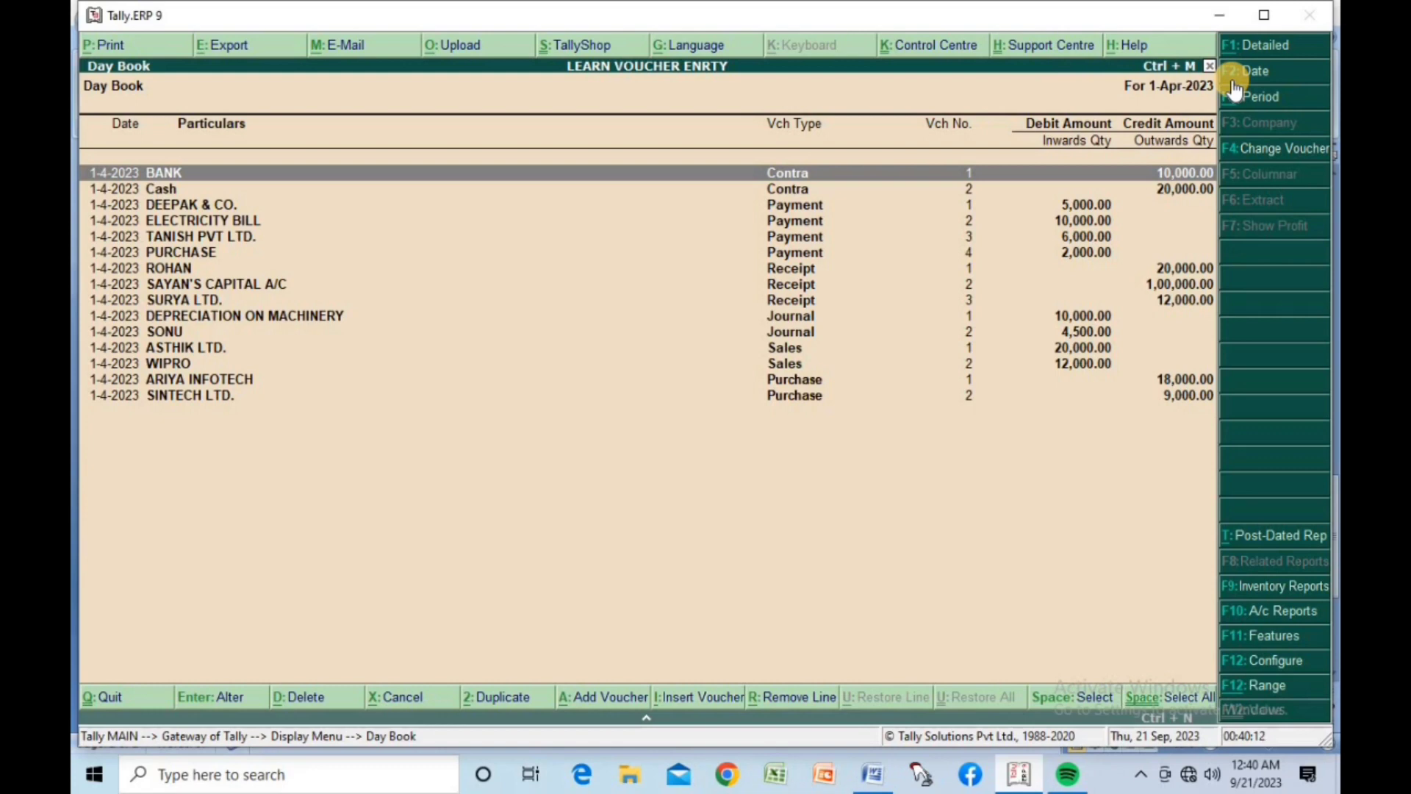
Set the Day Book date to 2-4-2023 to view that day's vouchers.
{"action": "key", "text": "F2"}
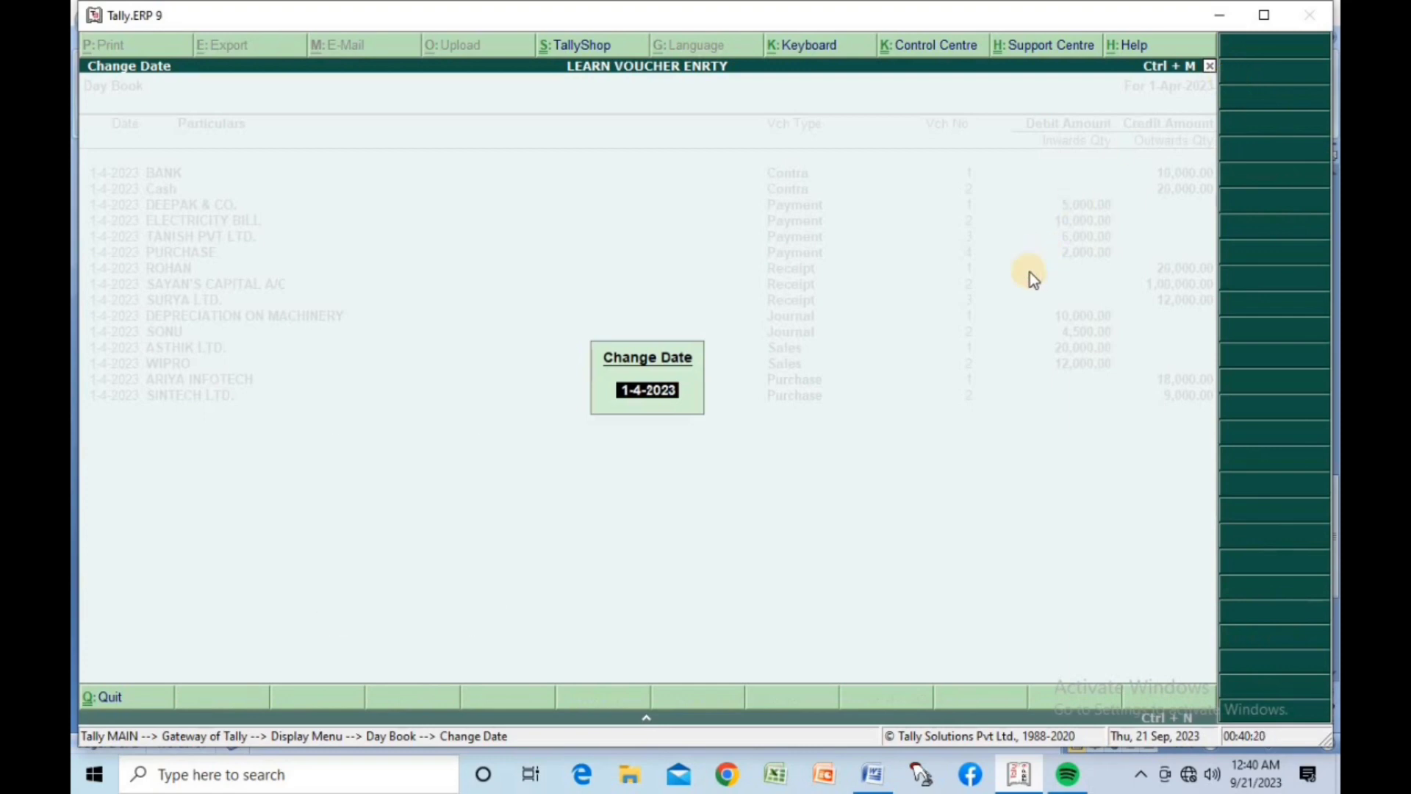
{"action": "key", "text": "Return"}
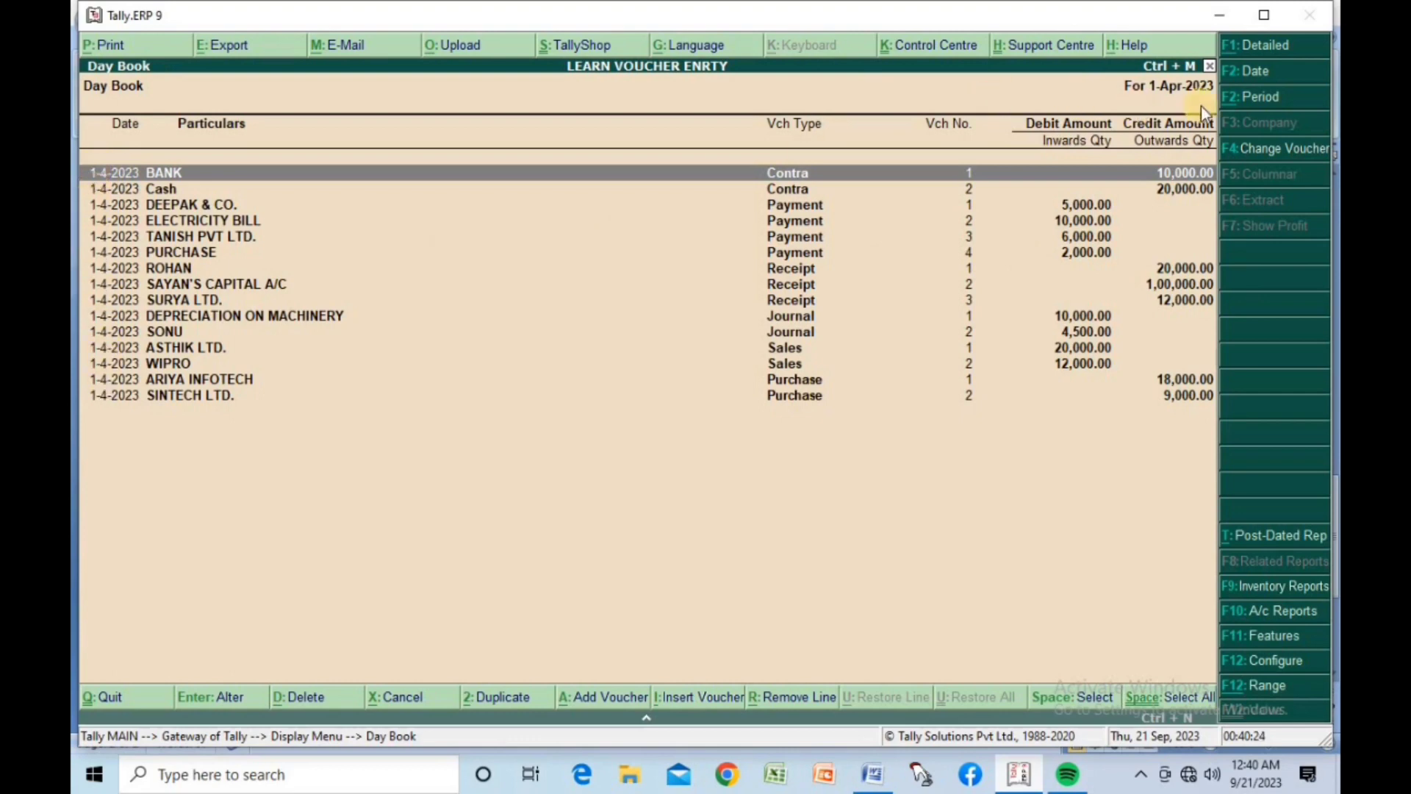
{"action": "key", "text": "F2"}
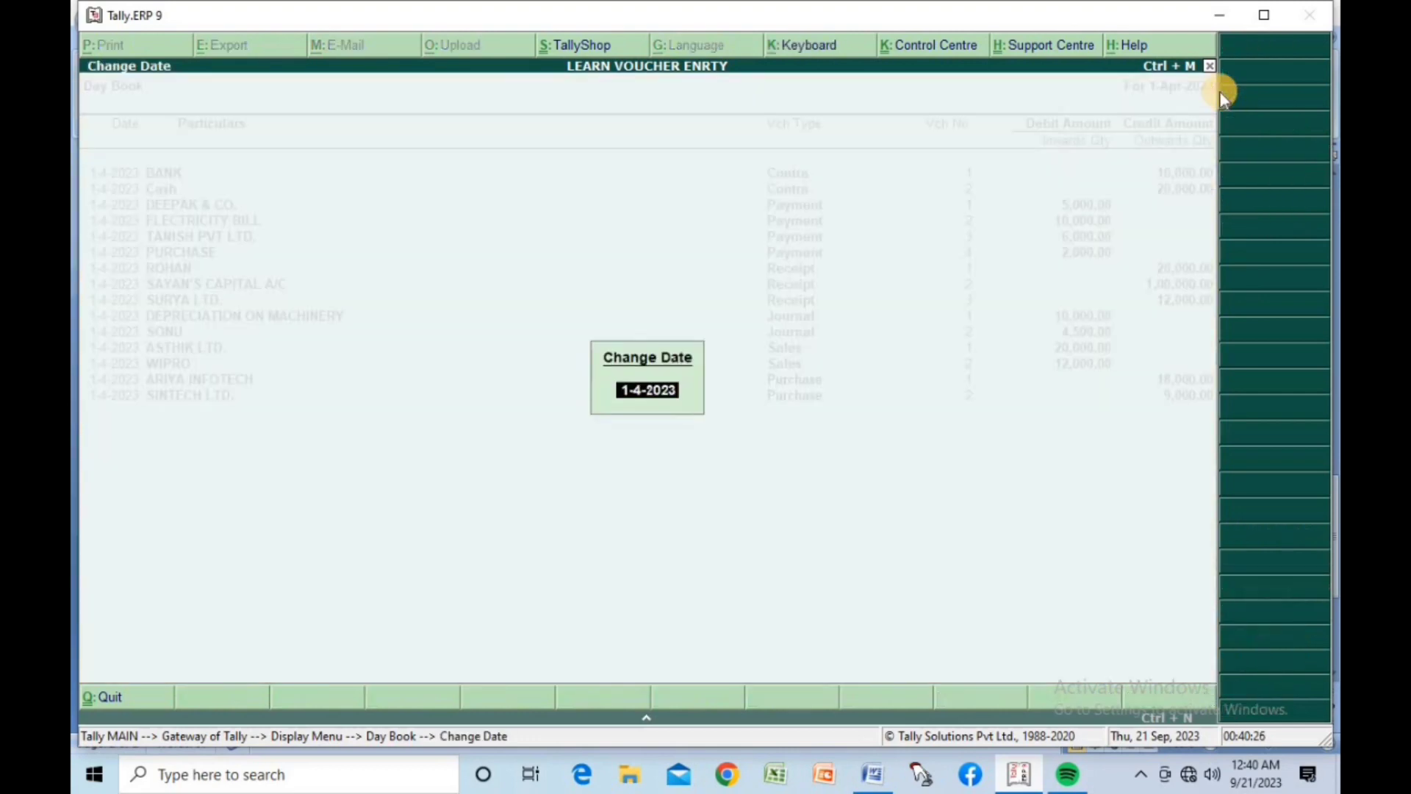
{"action": "type", "text": "2-4"}
{"action": "key", "text": "Return"}
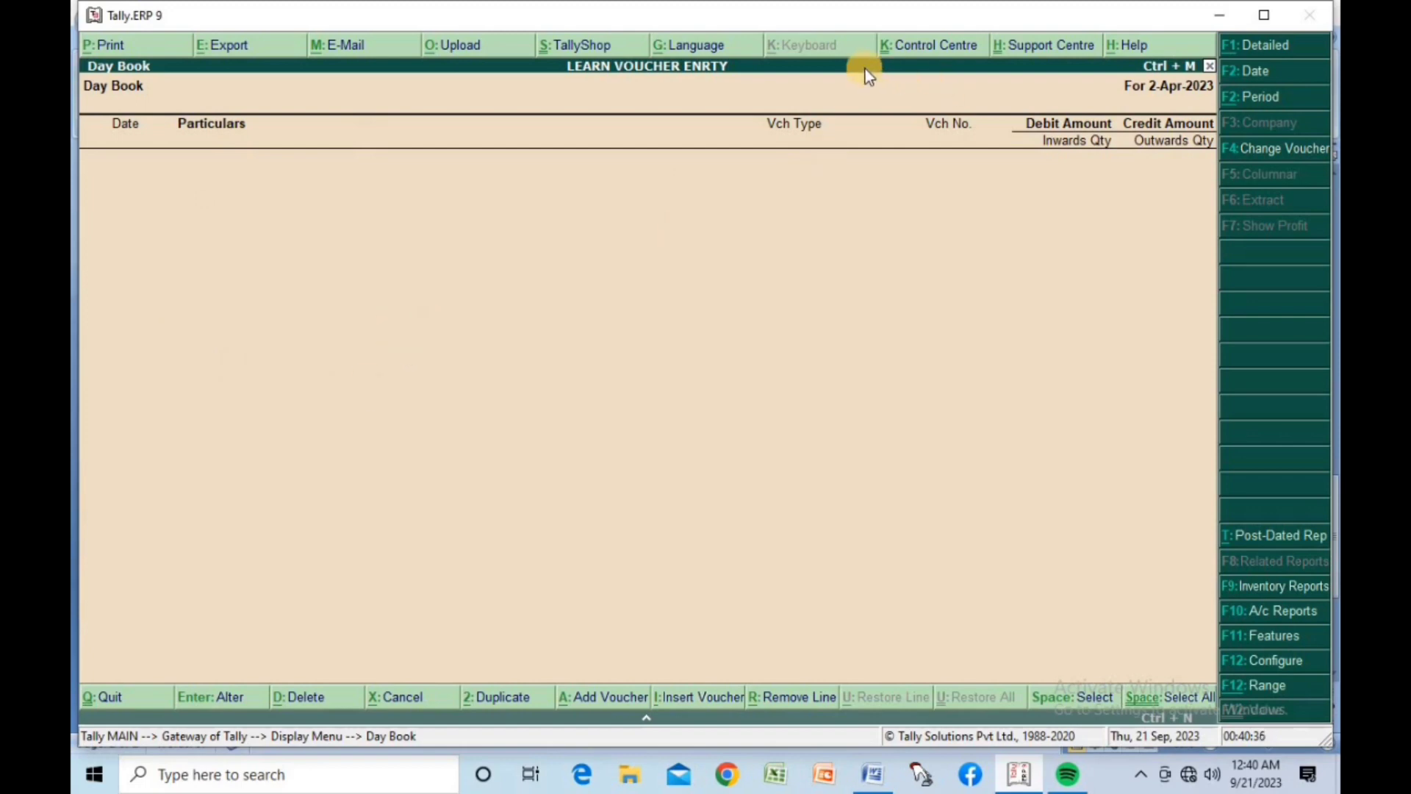
Return the Day Book to 1-4-2023 and open its period setting.
{"action": "key", "text": "F2"}
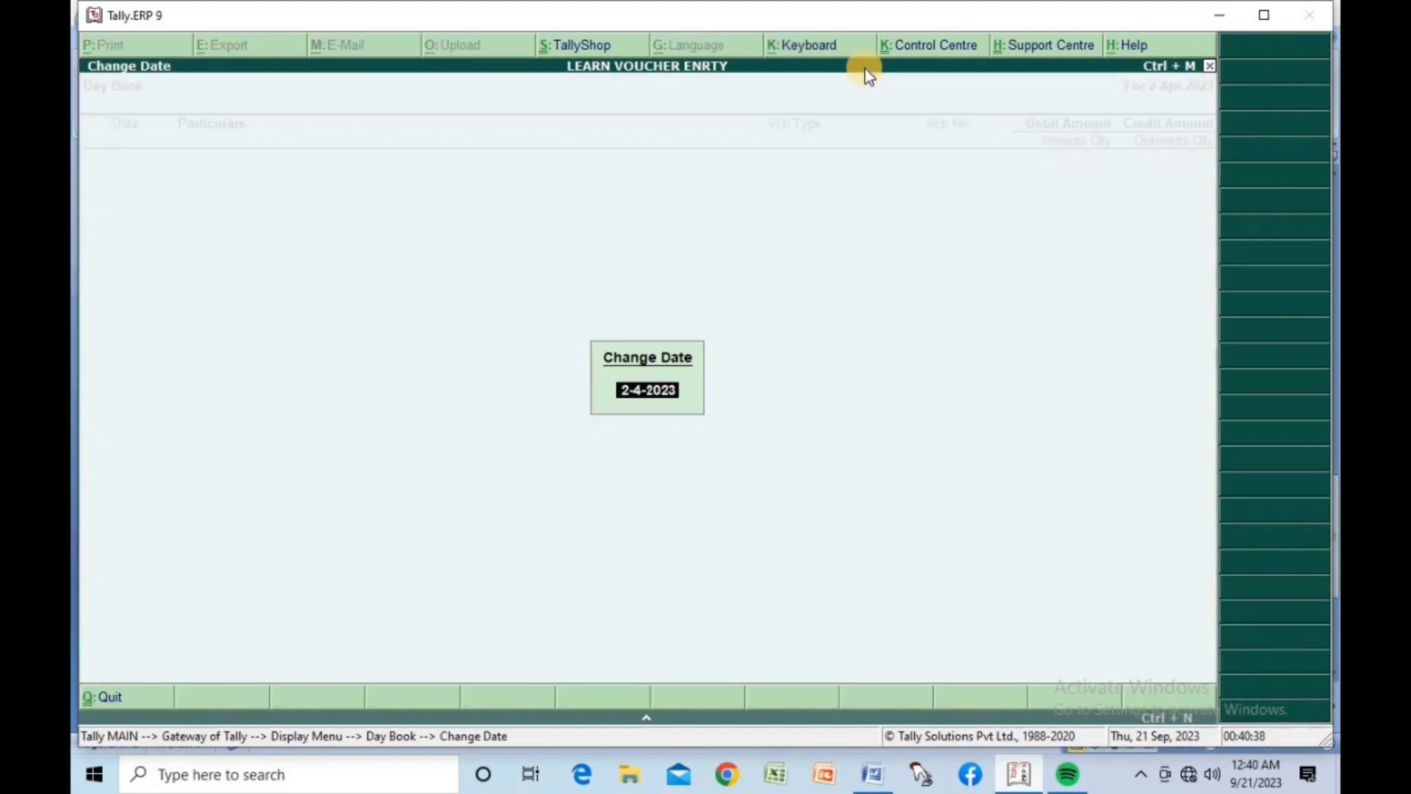
{"action": "type", "text": "1-2"}
{"action": "key", "text": "BackSpace"}
{"action": "type", "text": "4"}
{"action": "key", "text": "Return"}
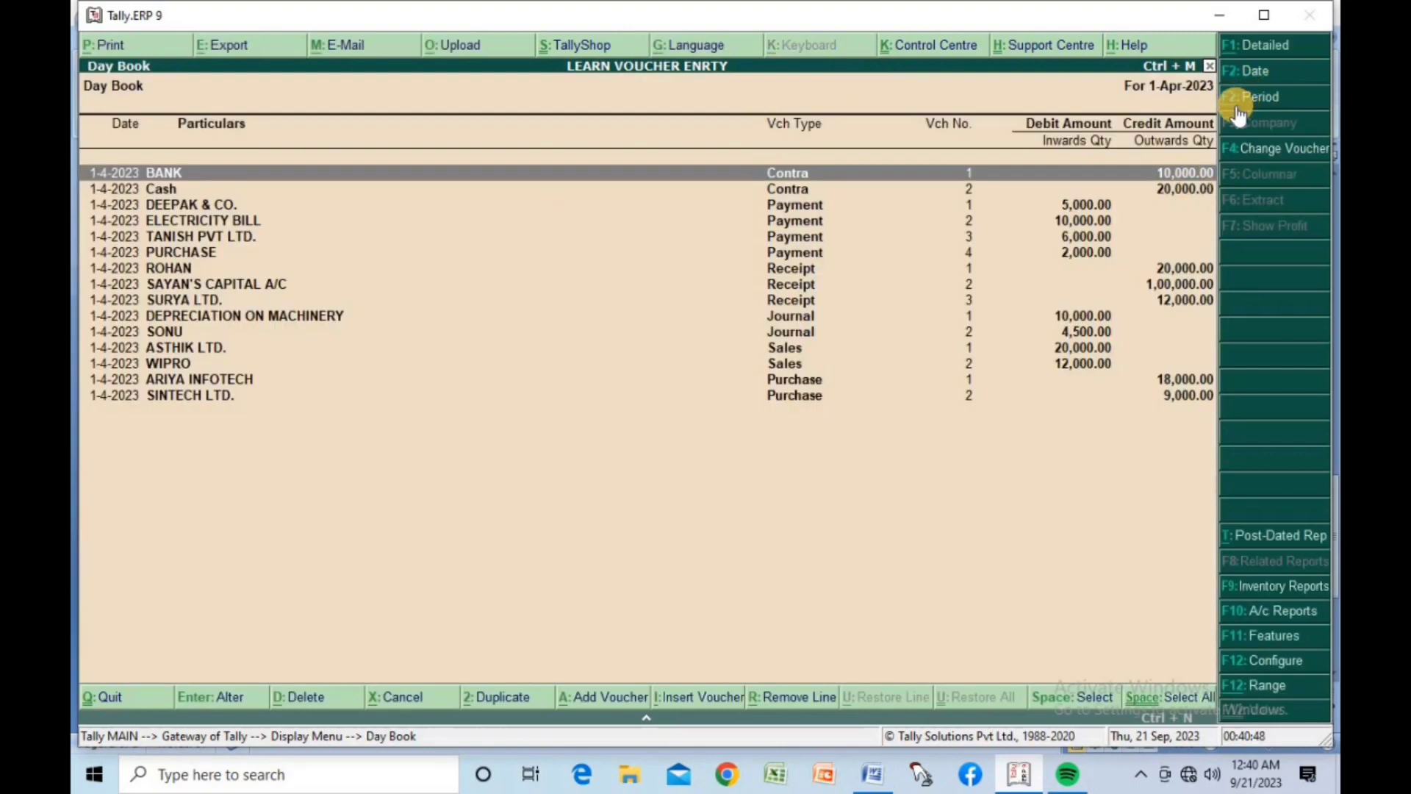
{"action": "key", "text": "alt+F2"}
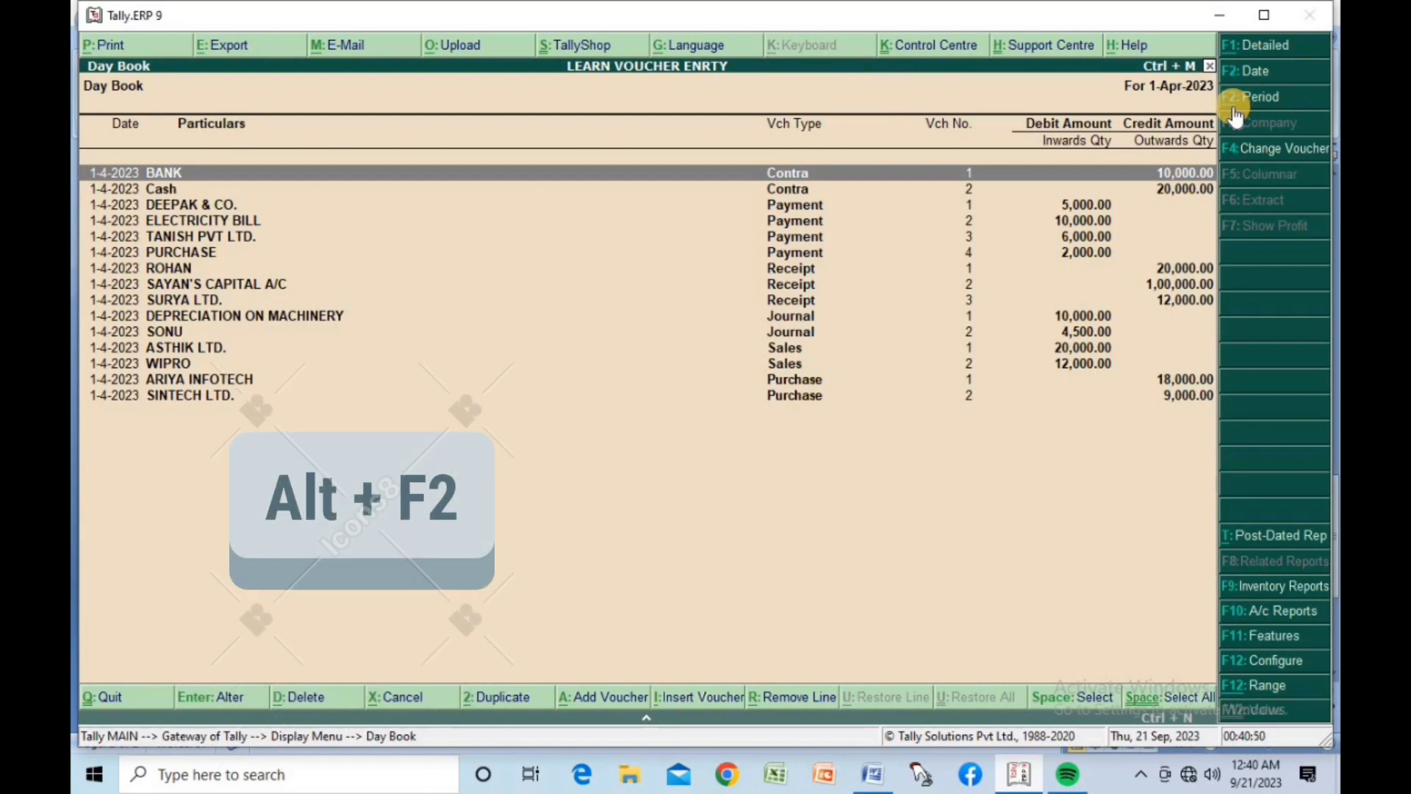
{"action": "key", "text": "alt+F2"}
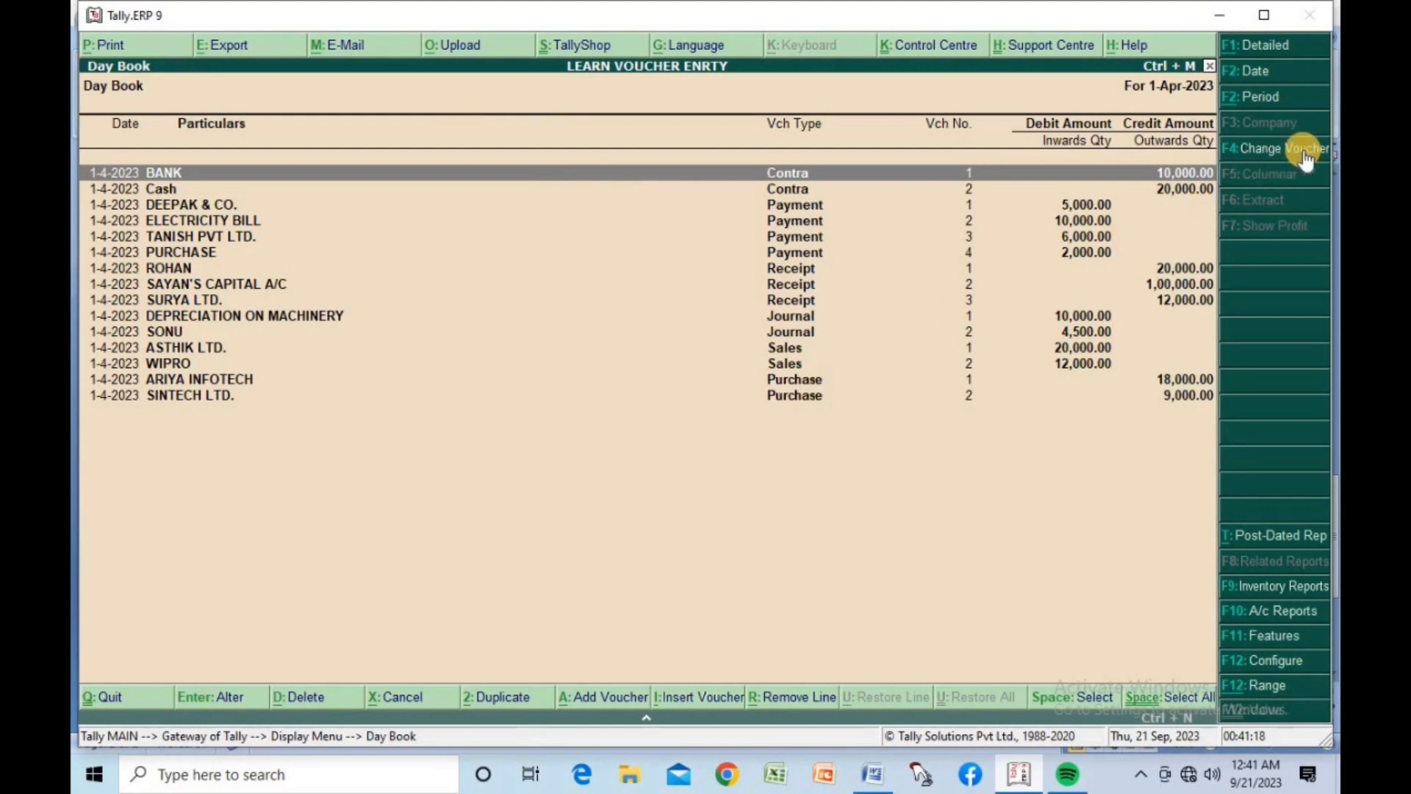
Filter the Day Book by voucher type to list only Contra vouchers.
{"action": "key", "text": "F4"}
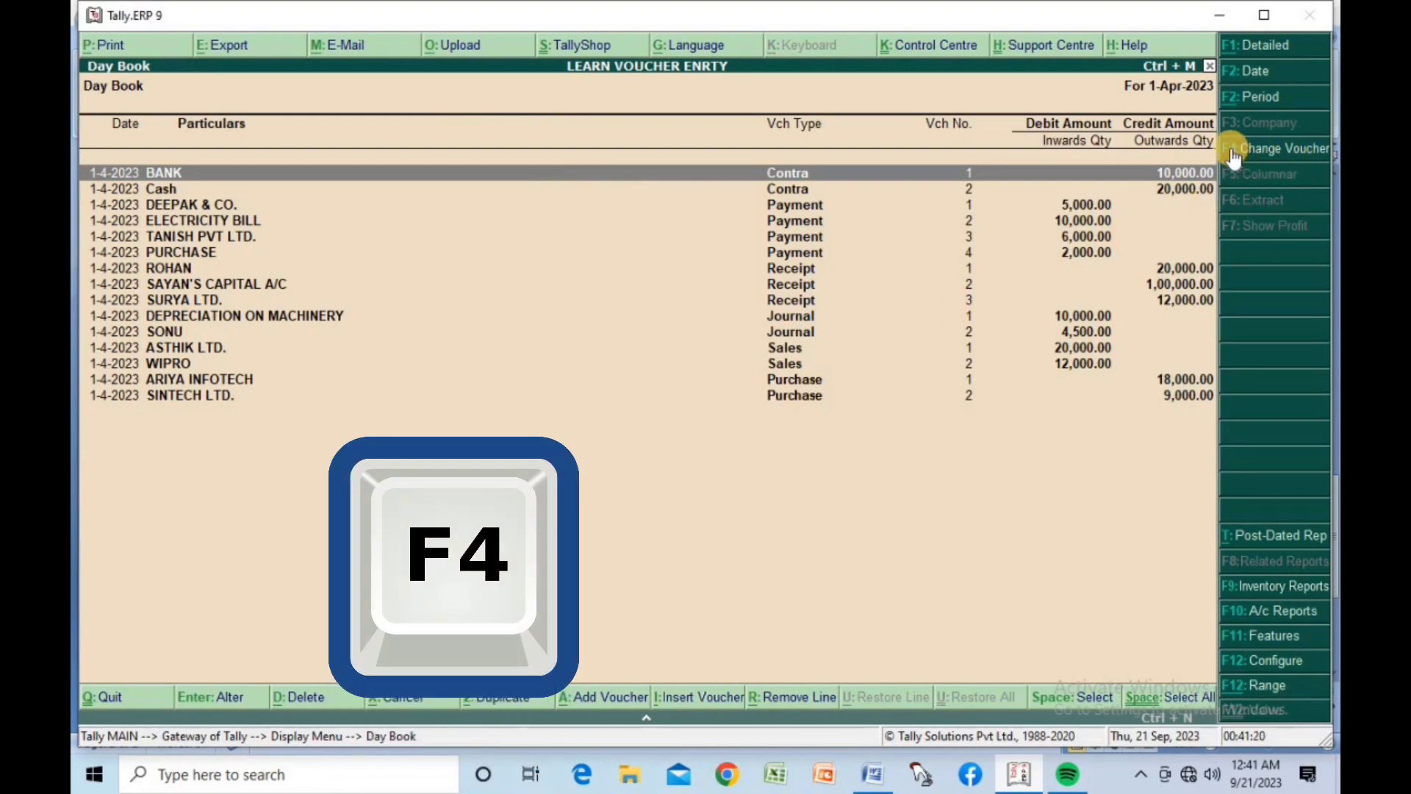
{"action": "left_click", "coordinate": [1232, 151]}
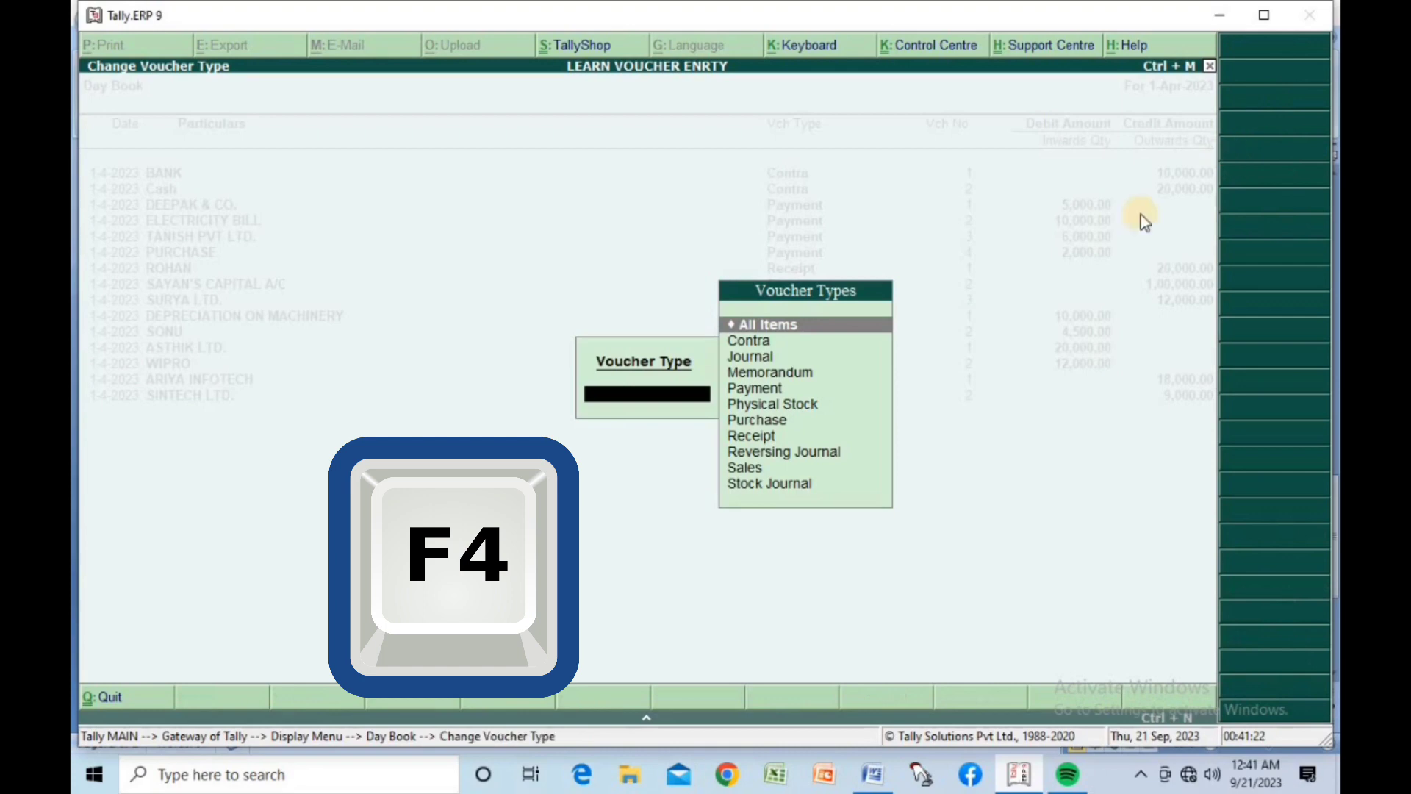
{"action": "left_click", "coordinate": [793, 345]}
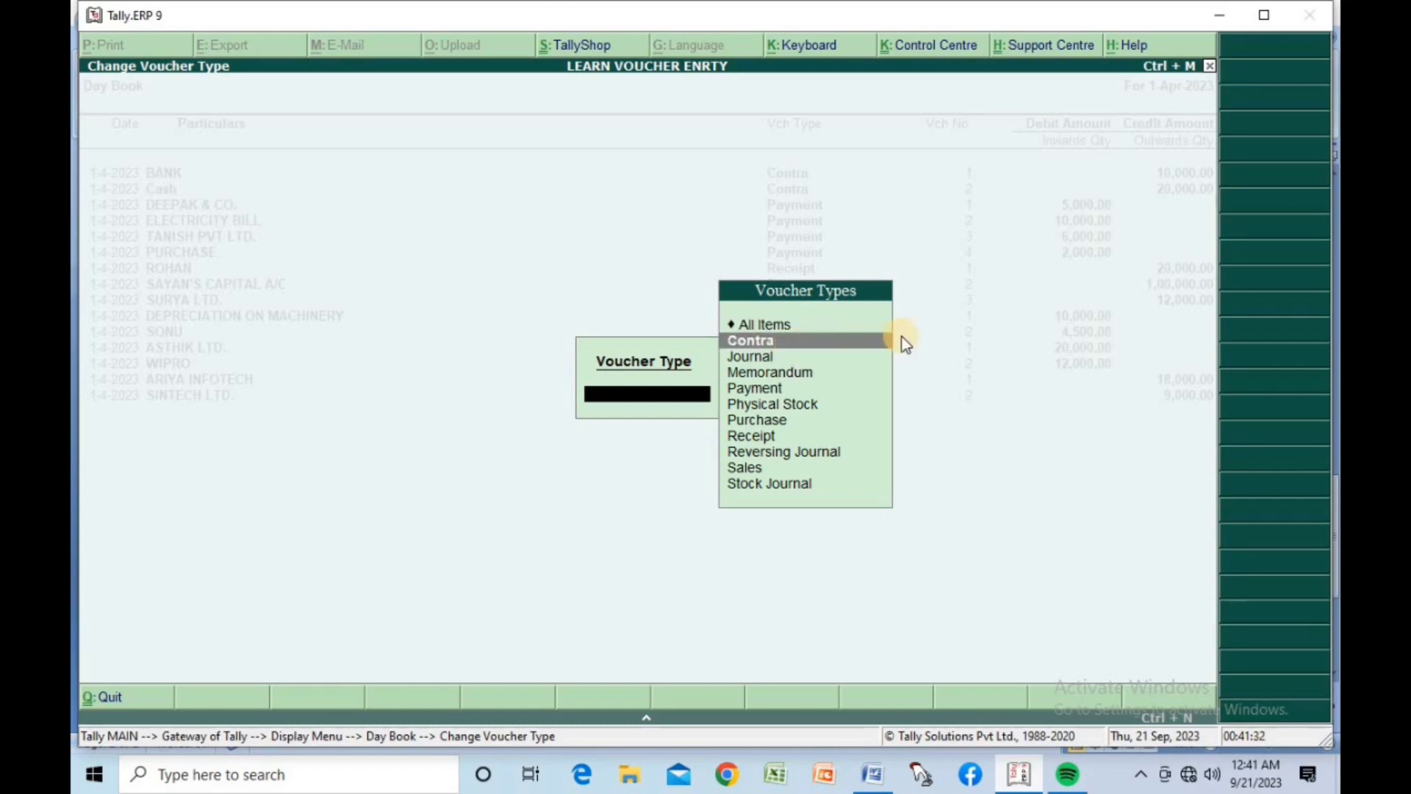
{"action": "key", "text": "Down"}
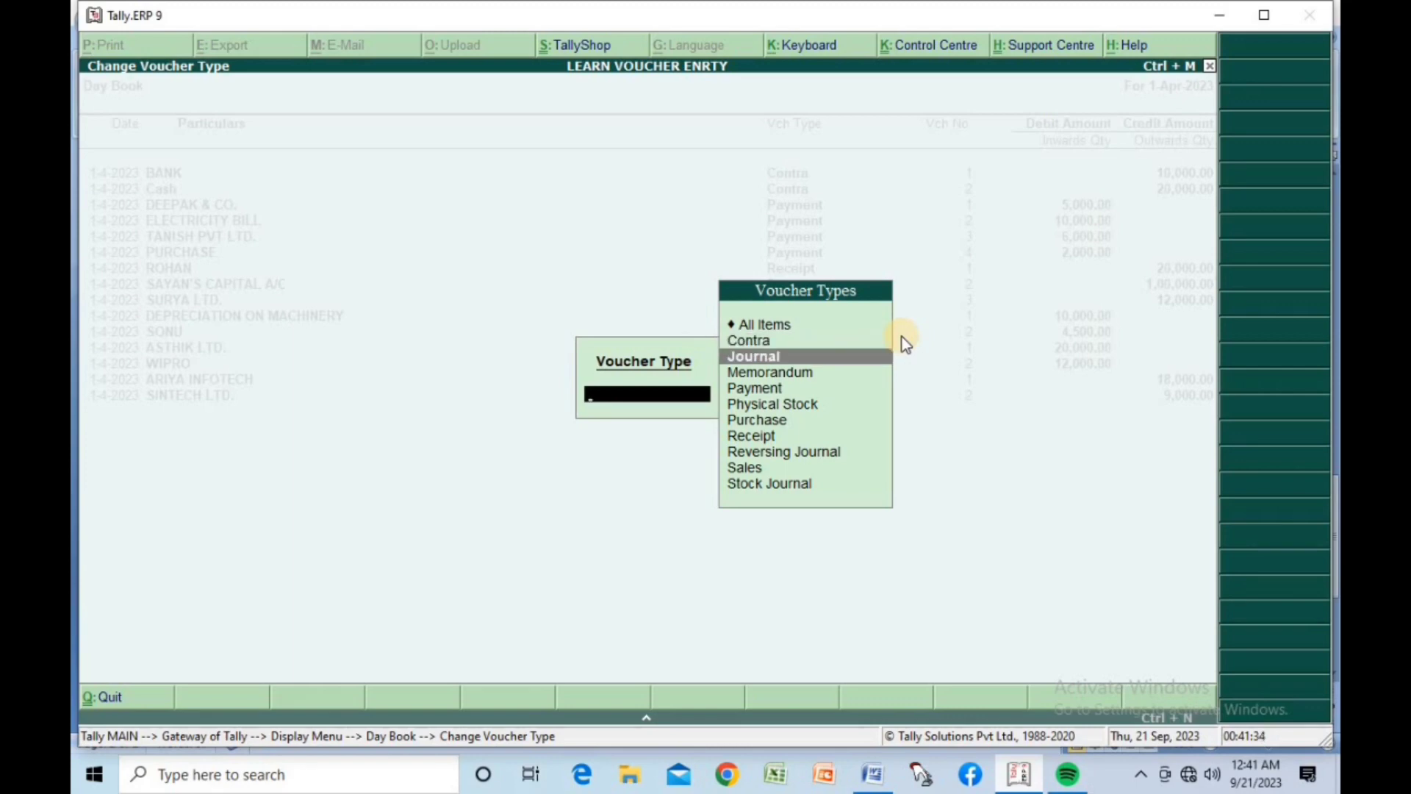
{"action": "key", "text": "Down"}
{"action": "key", "text": "Down"}
{"action": "key", "text": "Down"}
{"action": "key", "text": "Down"}
{"action": "key", "text": "Down"}
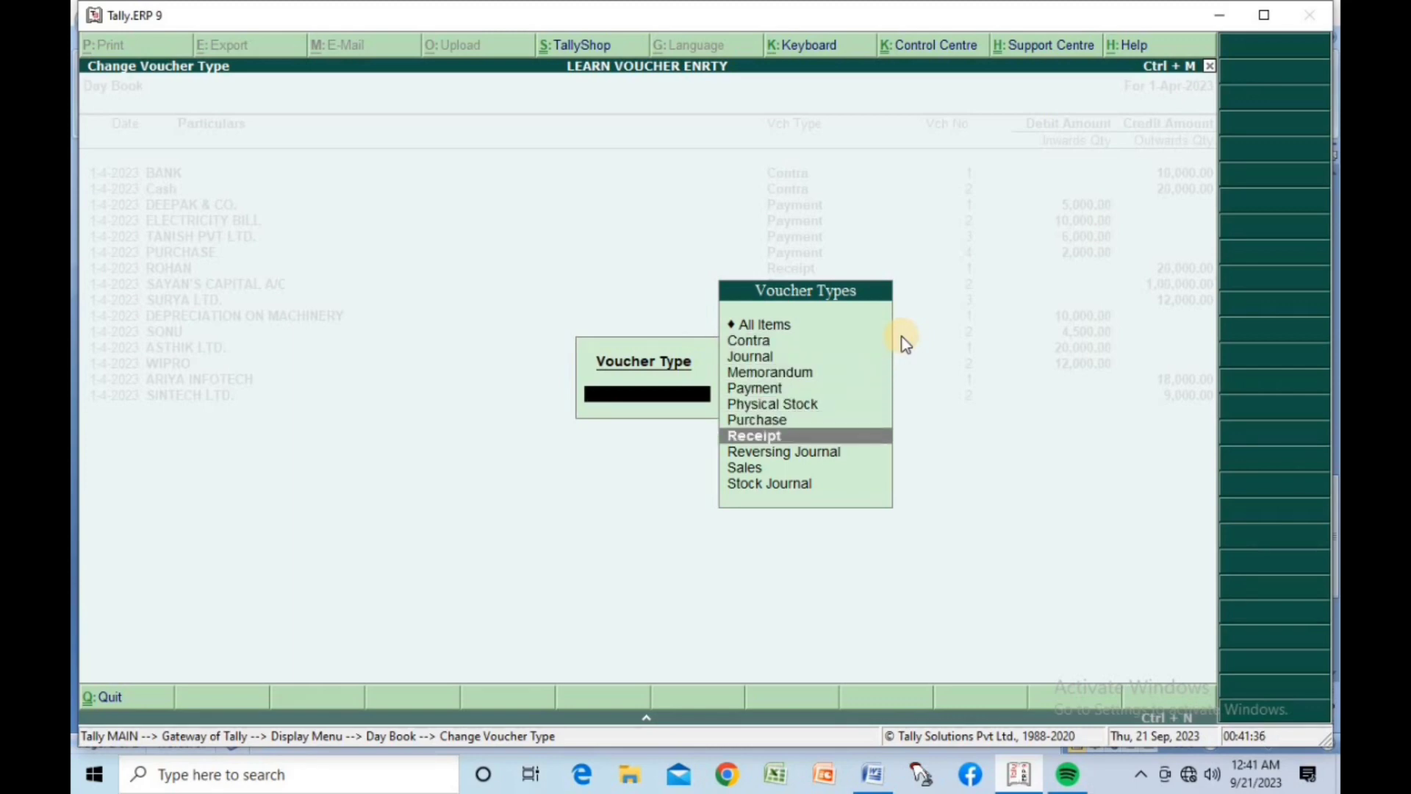
{"action": "key", "text": "Up"}
{"action": "key", "text": "Up"}
{"action": "key", "text": "Up"}
{"action": "key", "text": "Up"}
{"action": "key", "text": "Up"}
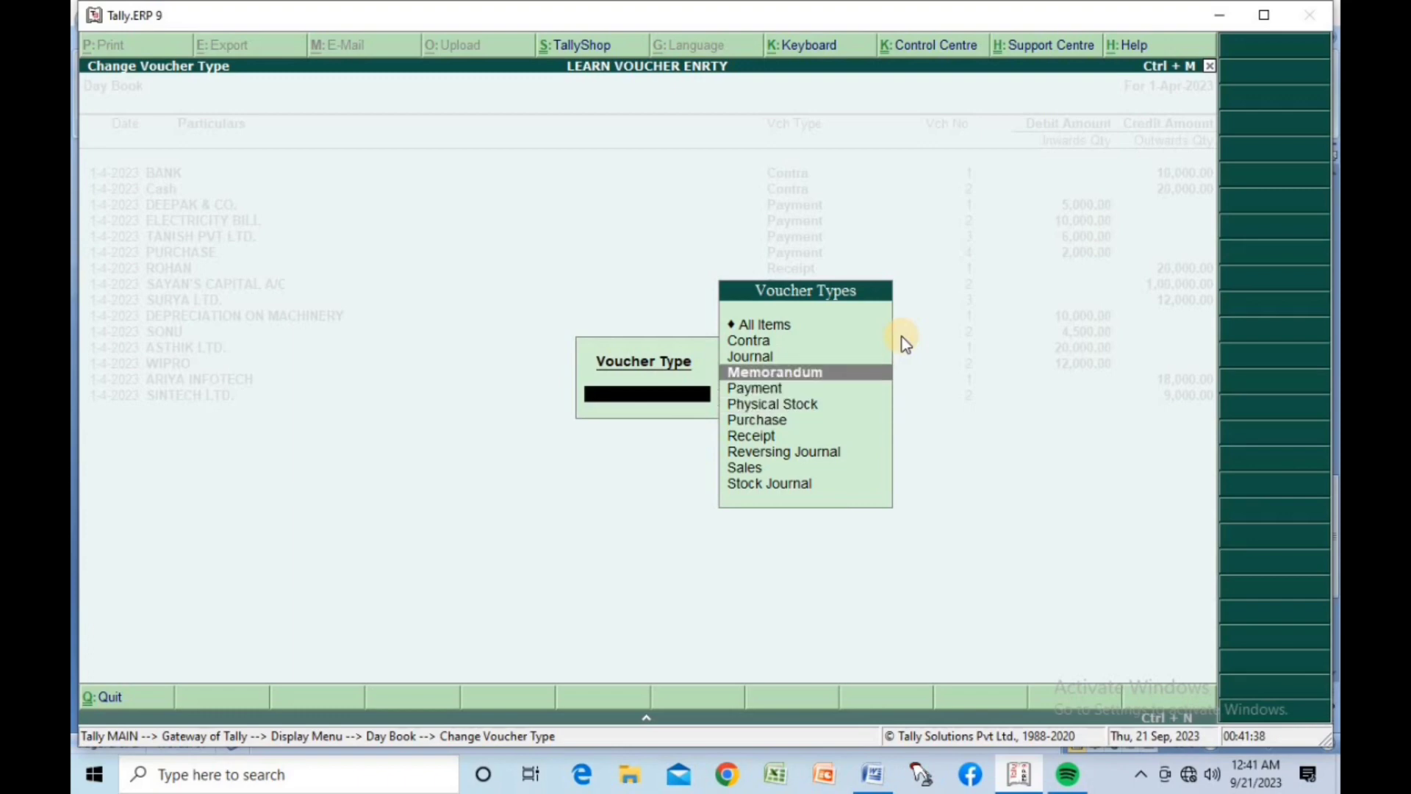
{"action": "key", "text": "Up"}
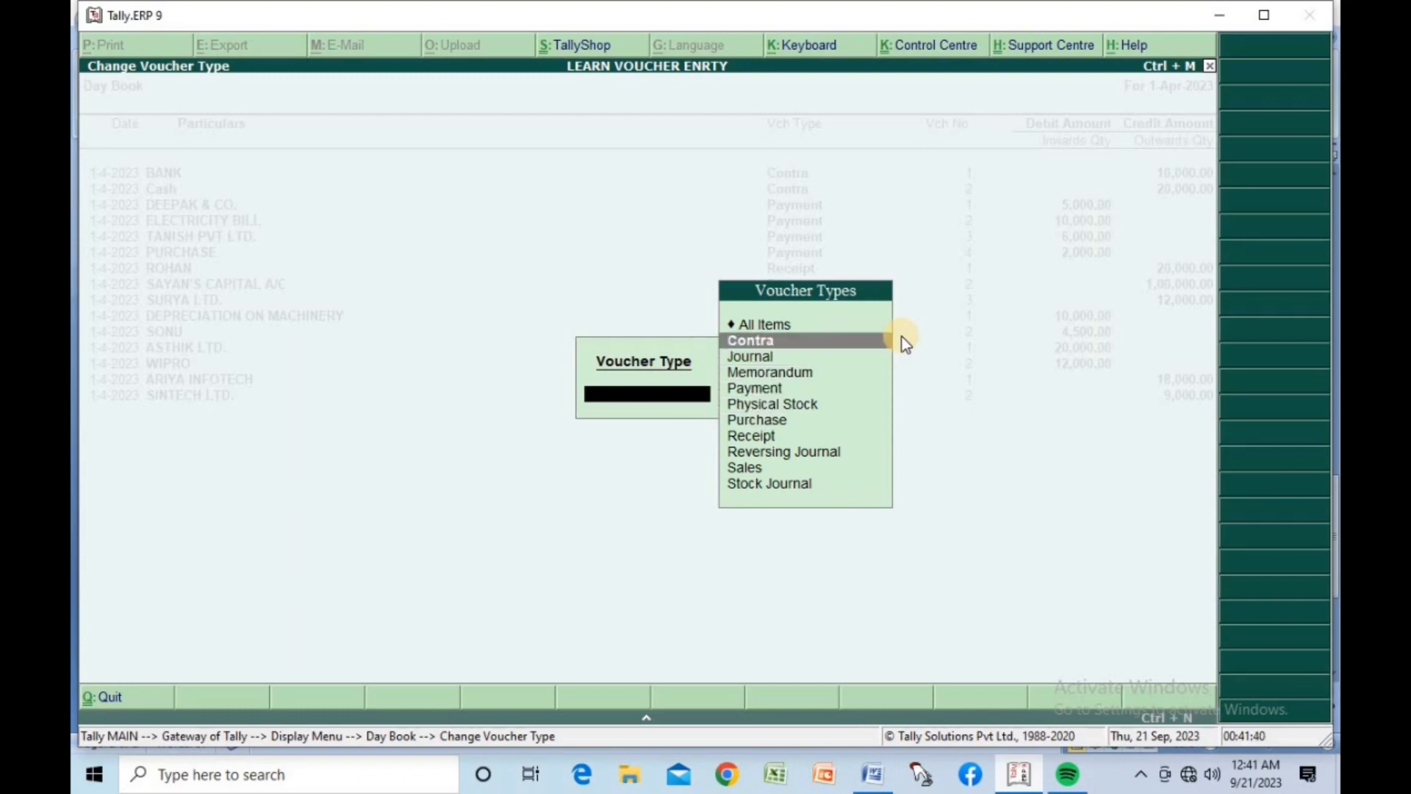
{"action": "key", "text": "Return"}
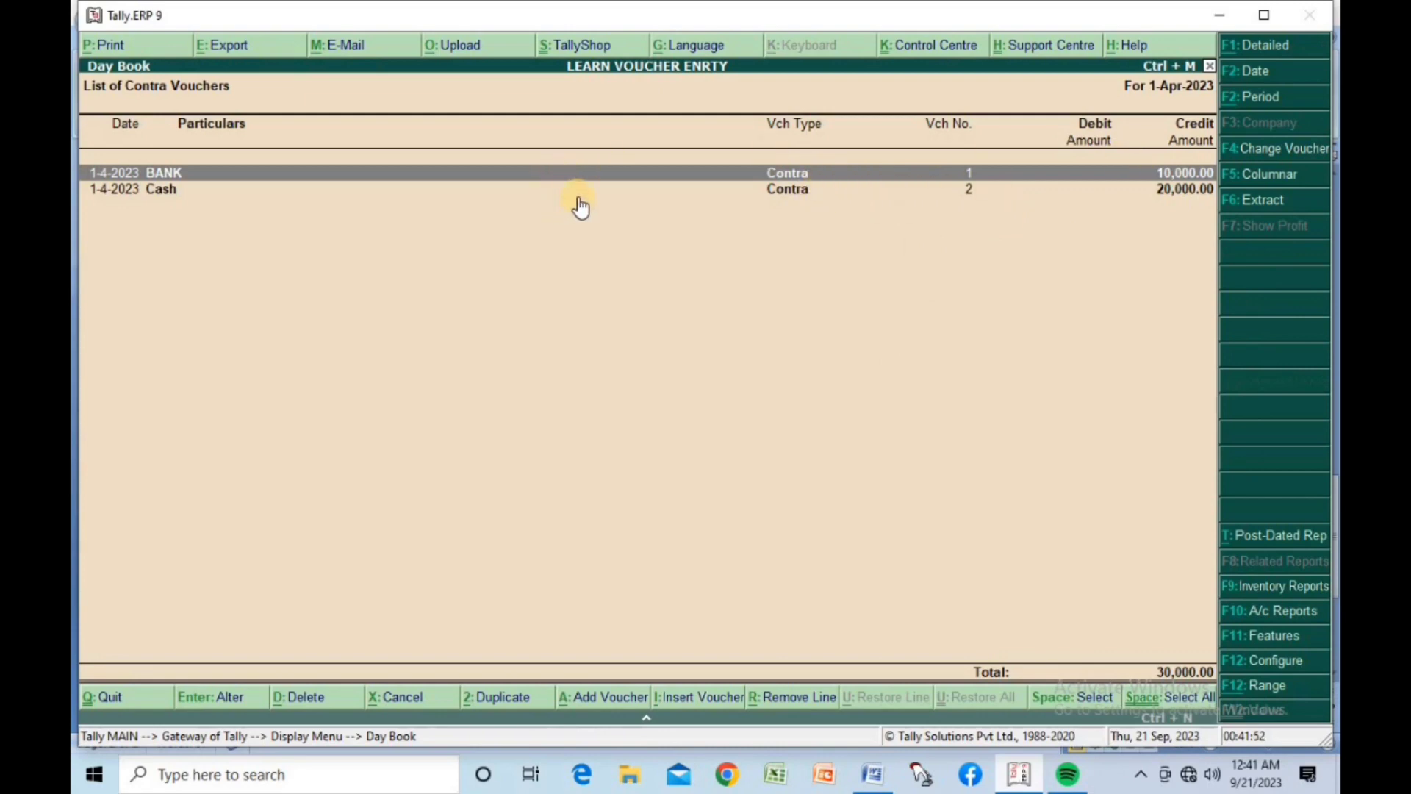
Switch the Day Book's voucher type filter from Contra to Journal.
{"action": "key", "text": "F4"}
{"action": "key", "text": "Escape"}
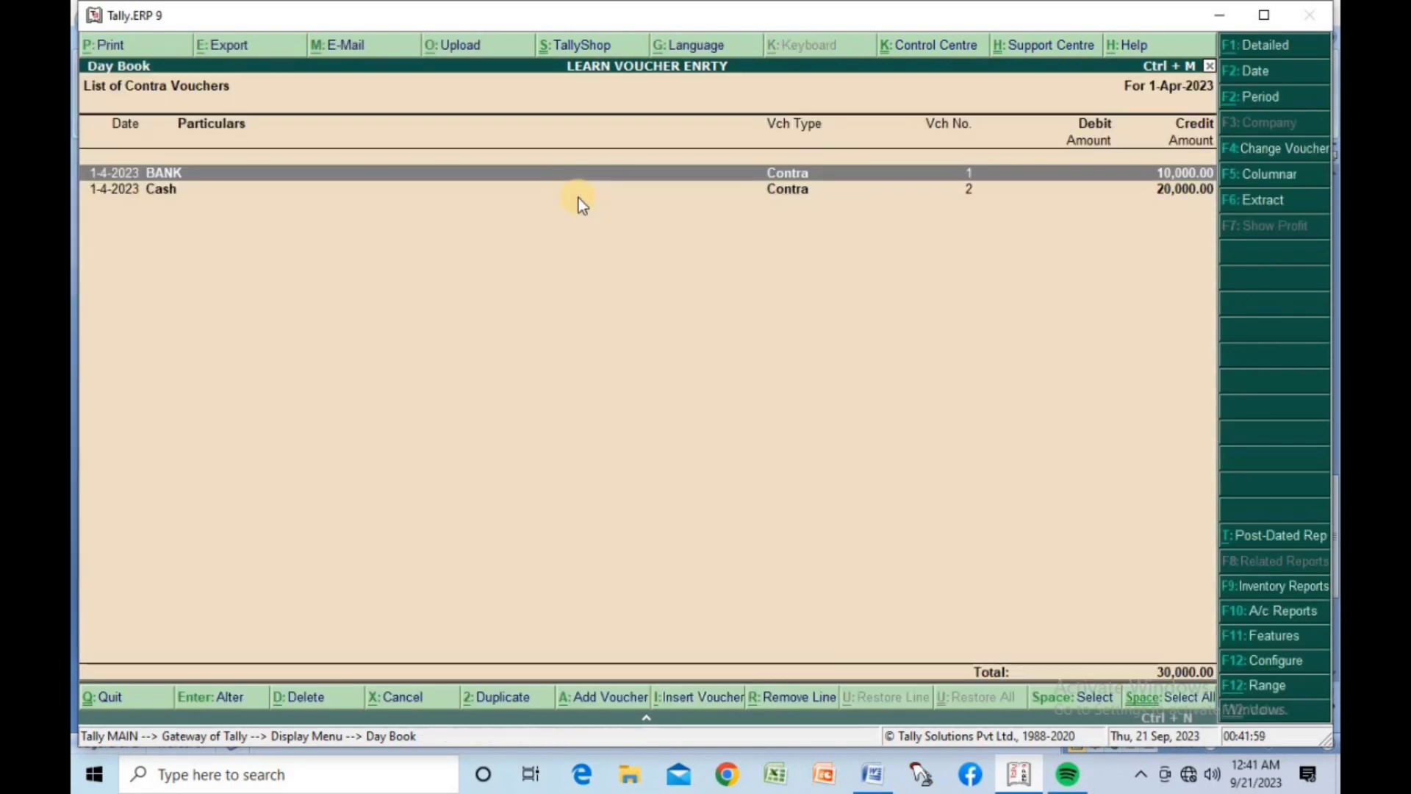
{"action": "key", "text": "F4"}
{"action": "key", "text": "Down"}
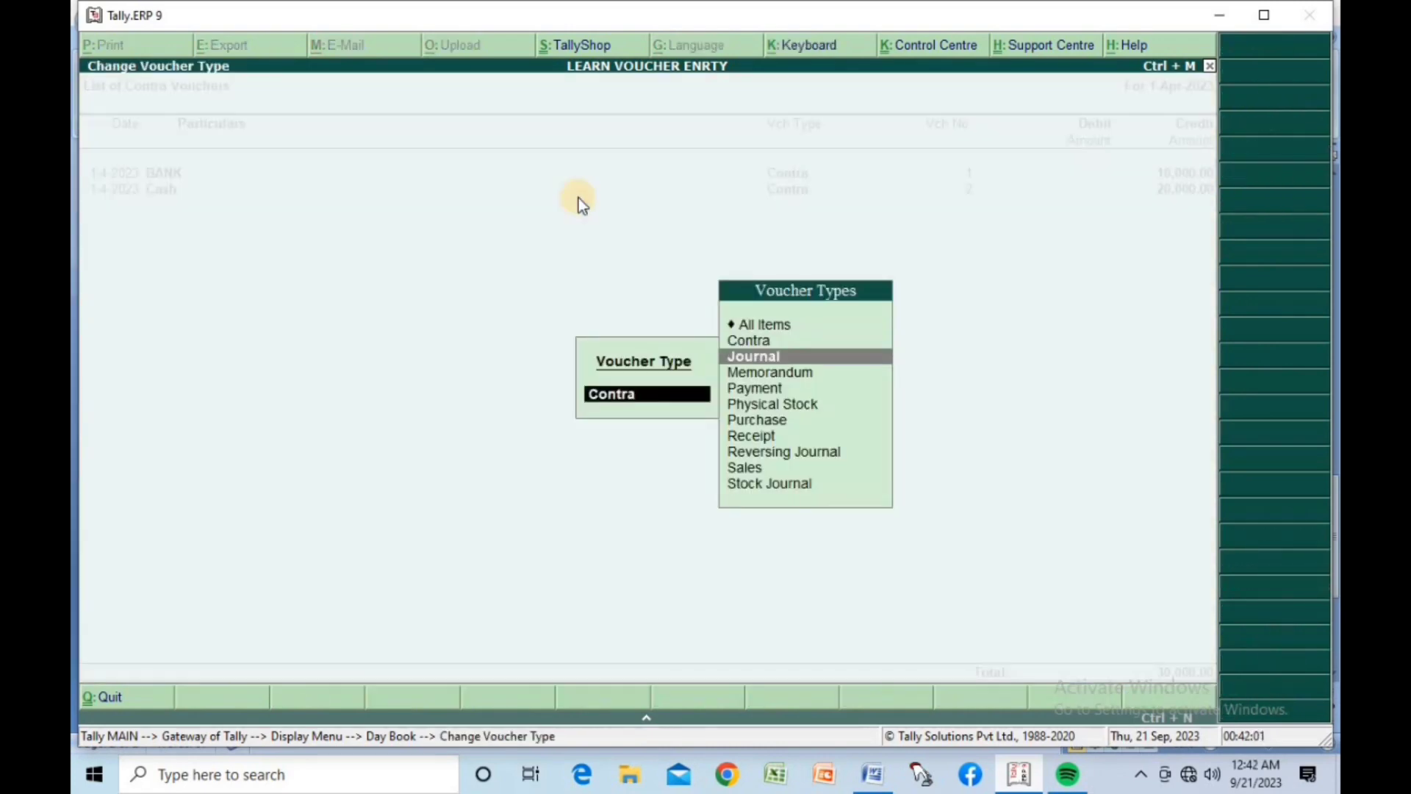
{"action": "key", "text": "Return"}
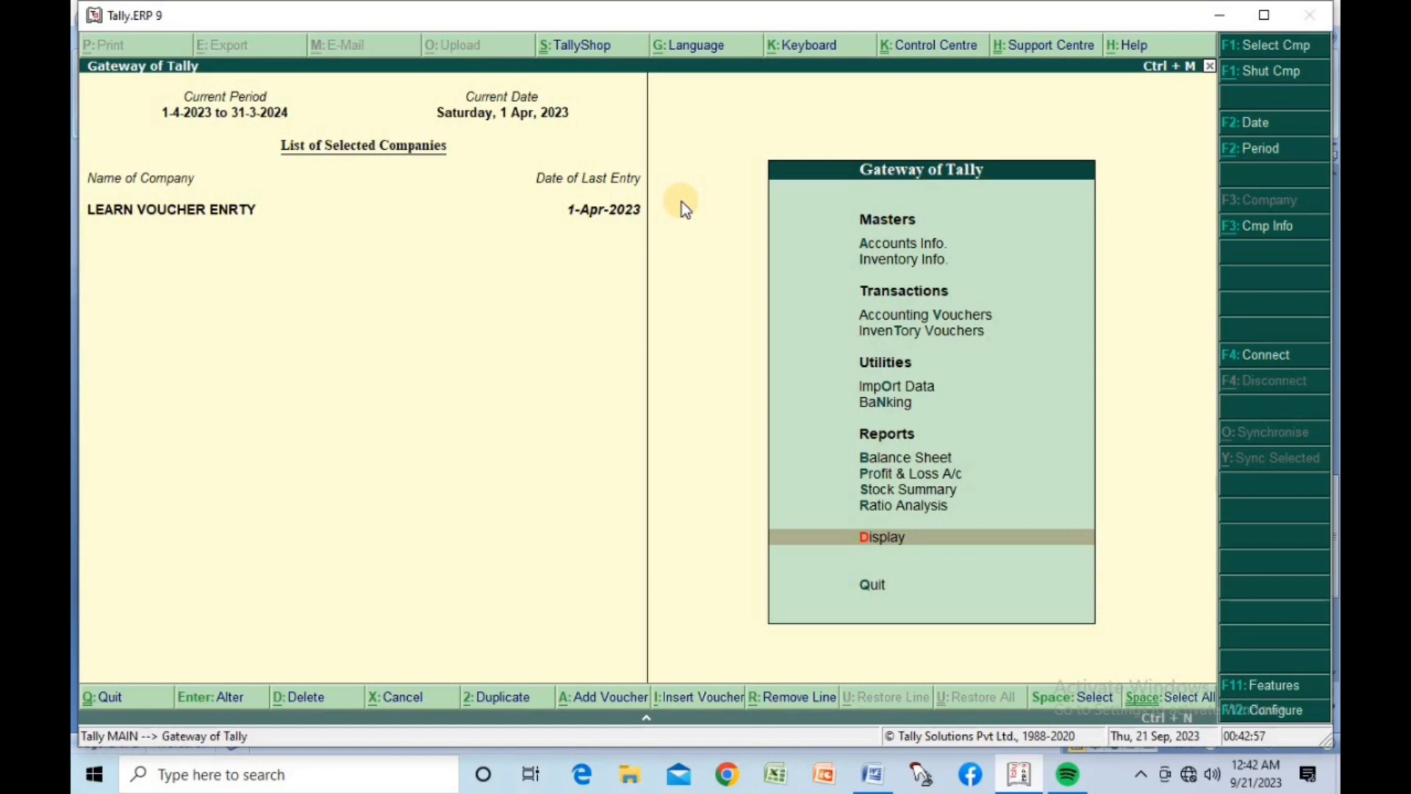
{"action": "key", "text": "Up"}
{"action": "key", "text": "Up"}
{"action": "key", "text": "Up"}
{"action": "key", "text": "Up"}
{"action": "key", "text": "Up"}
{"action": "key", "text": "Up"}
{"action": "key", "text": "Up"}
{"action": "key", "text": "Up"}
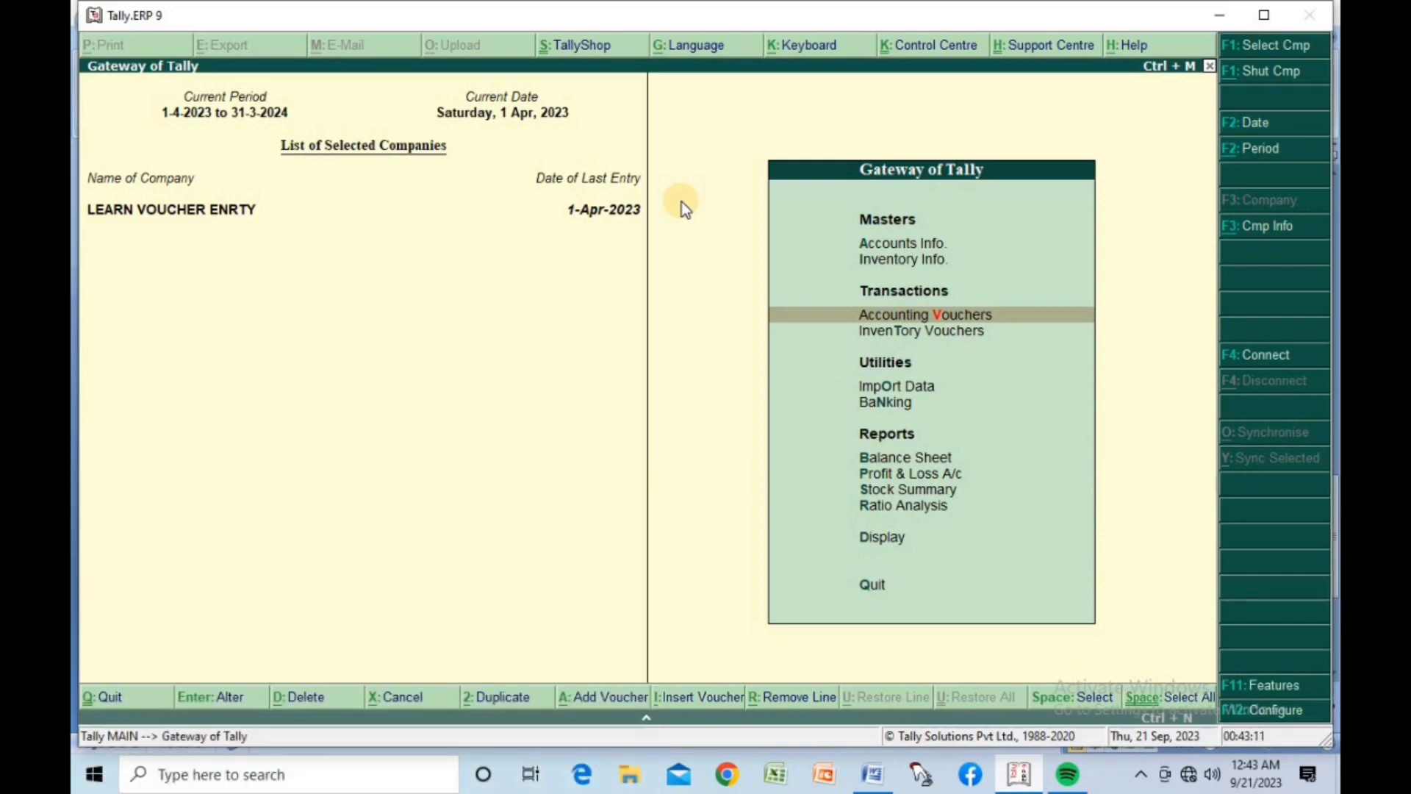
{"action": "key", "text": "Up"}
{"action": "key", "text": "Up"}
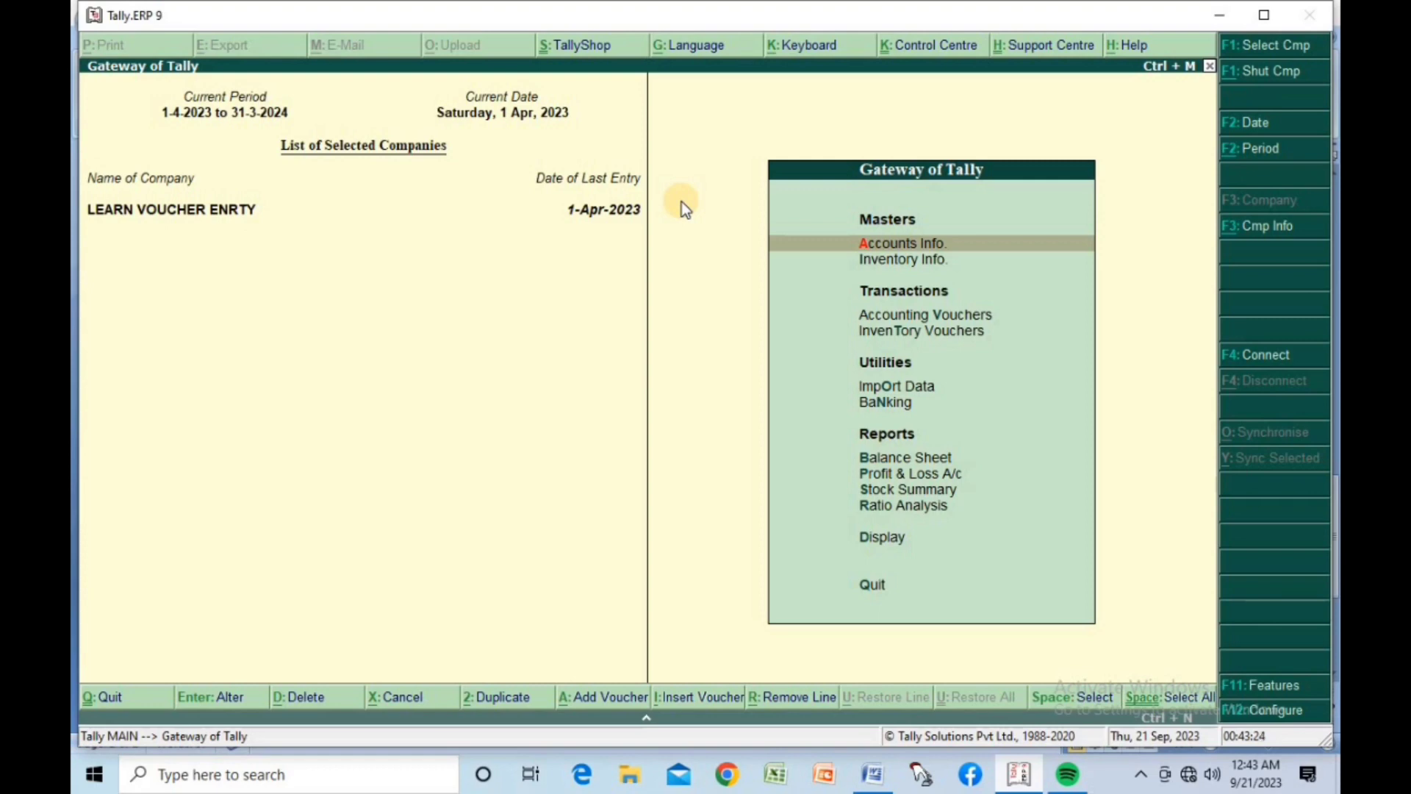